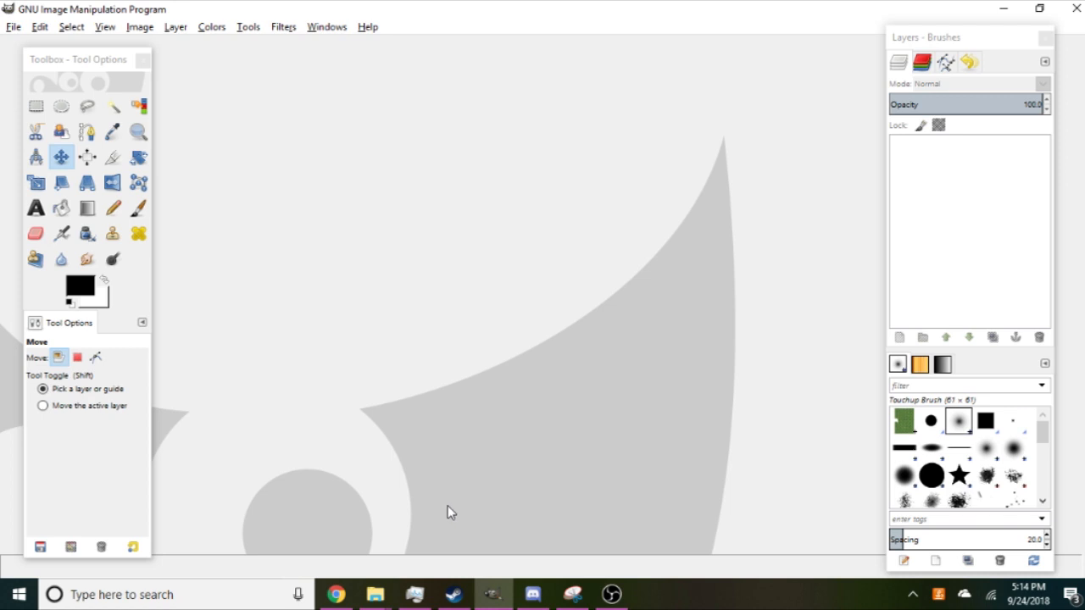
Switch to File Explorer and preview the finished example maps in the Inspiration Dev Maps folder.
left_click(375, 597)
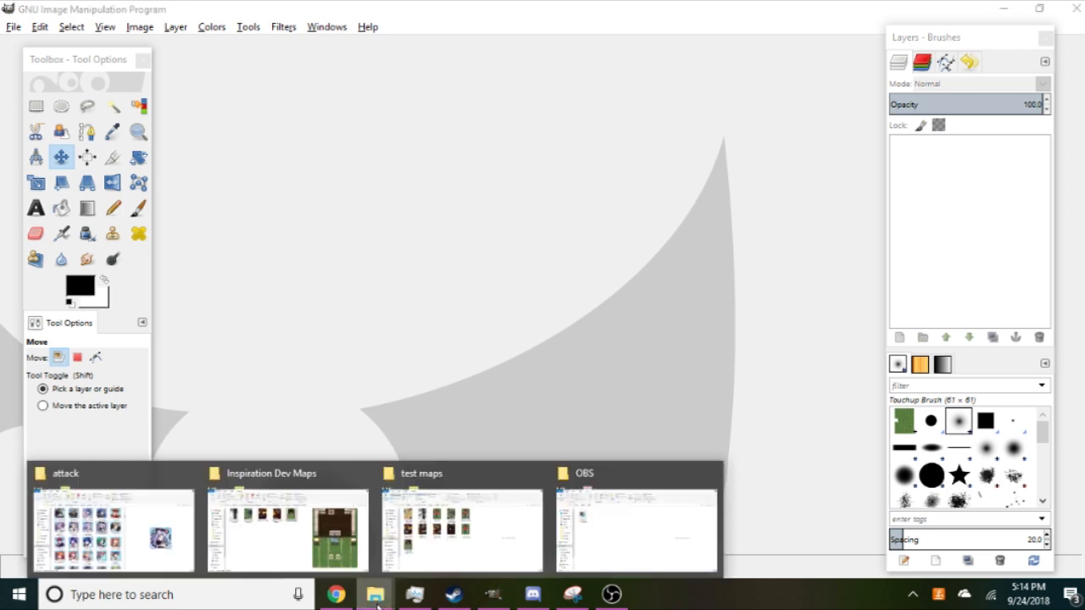
left_click(435, 538)
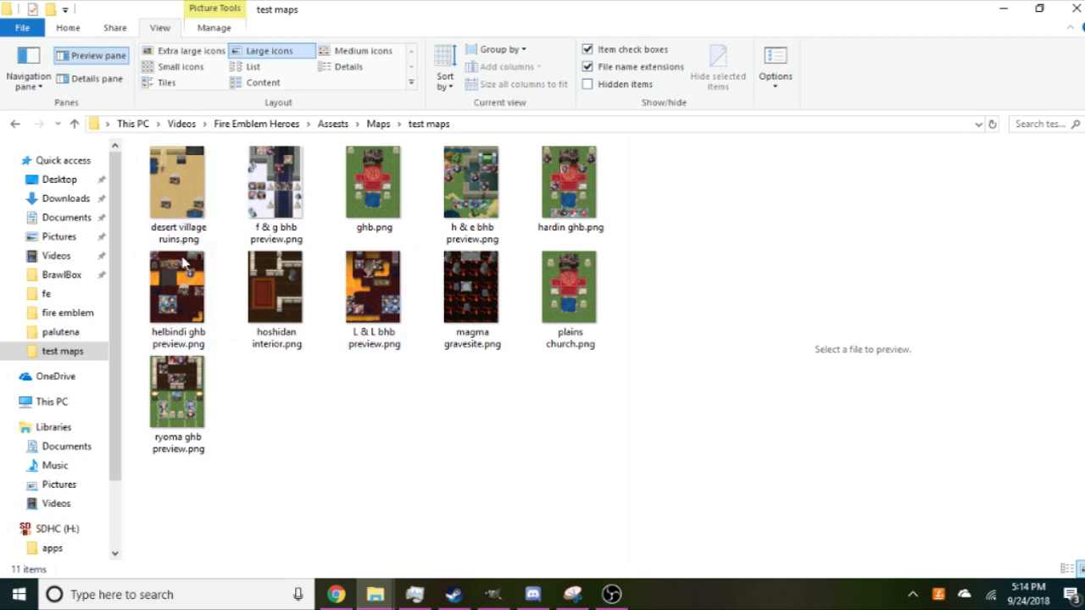
mouse_move(376, 594)
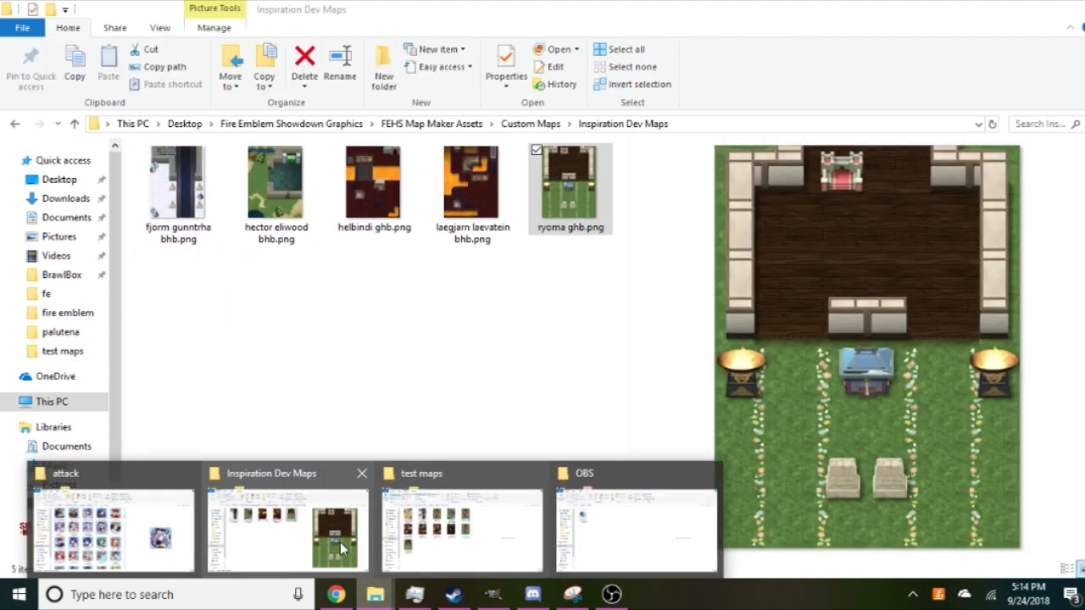
left_click(342, 550)
left_click(269, 208)
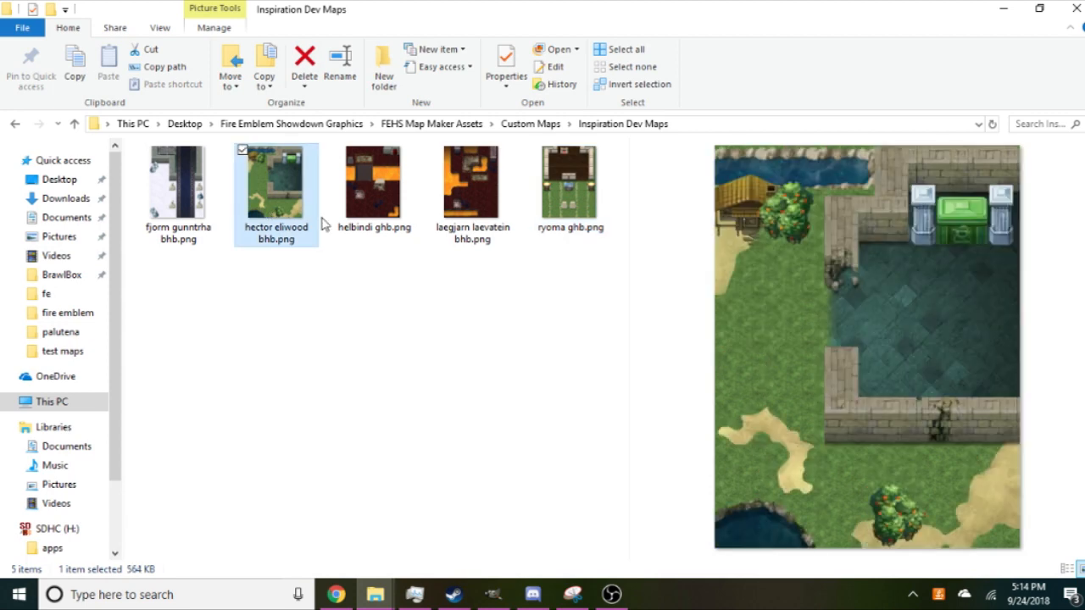
left_click(367, 209)
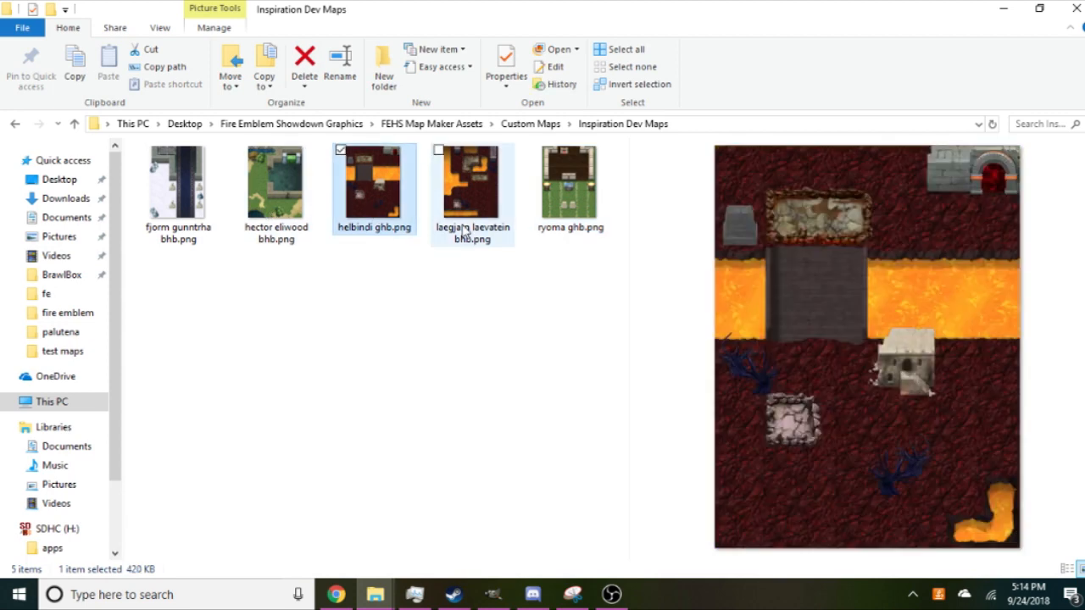
left_click(486, 208)
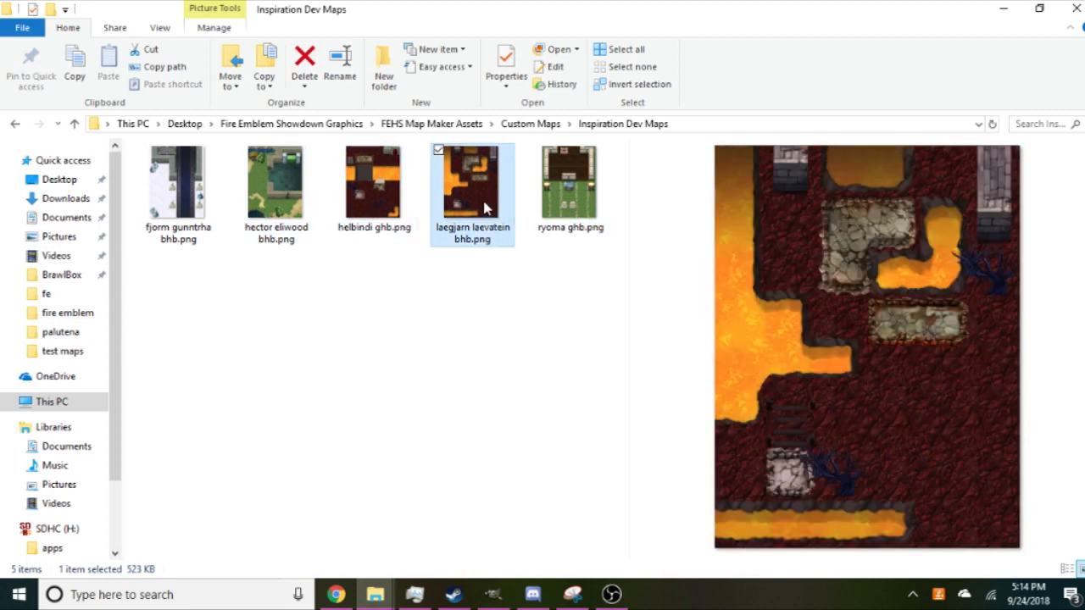
left_click(419, 207)
left_click(475, 207)
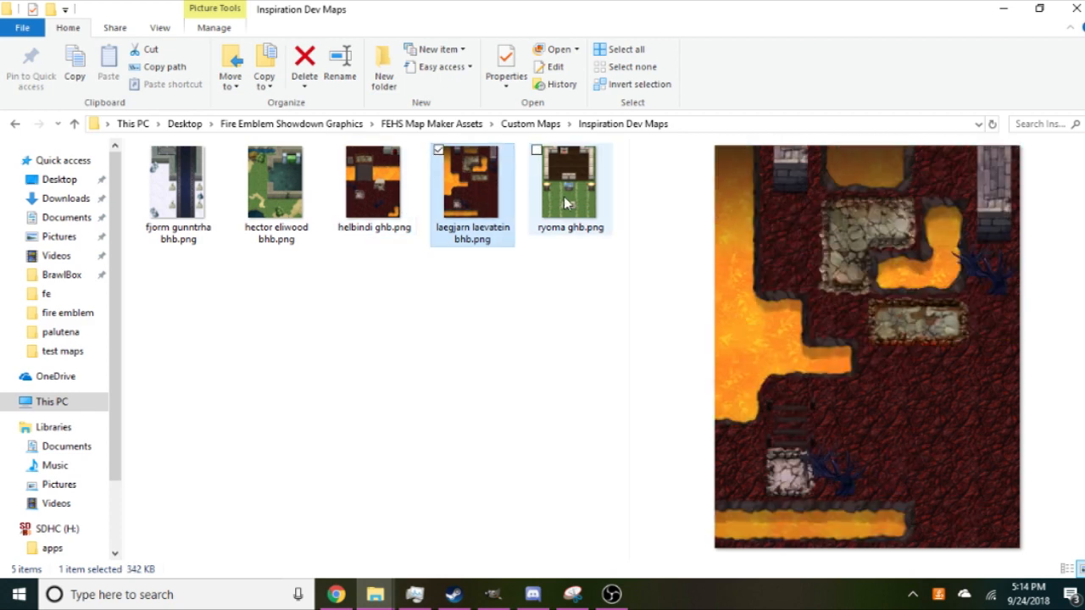
left_click(567, 203)
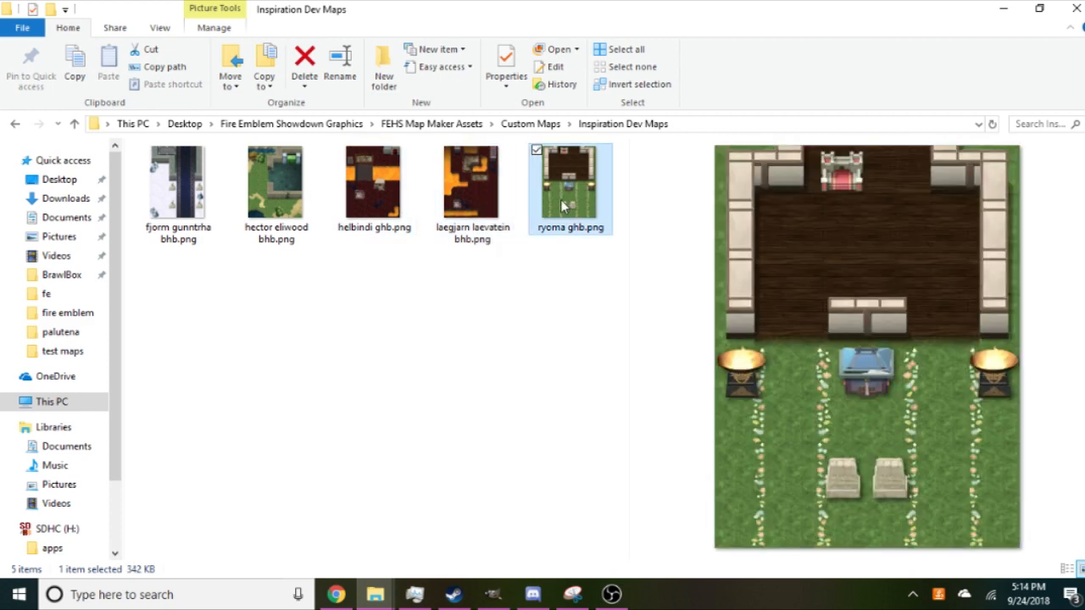
left_click(288, 200)
left_click(208, 196)
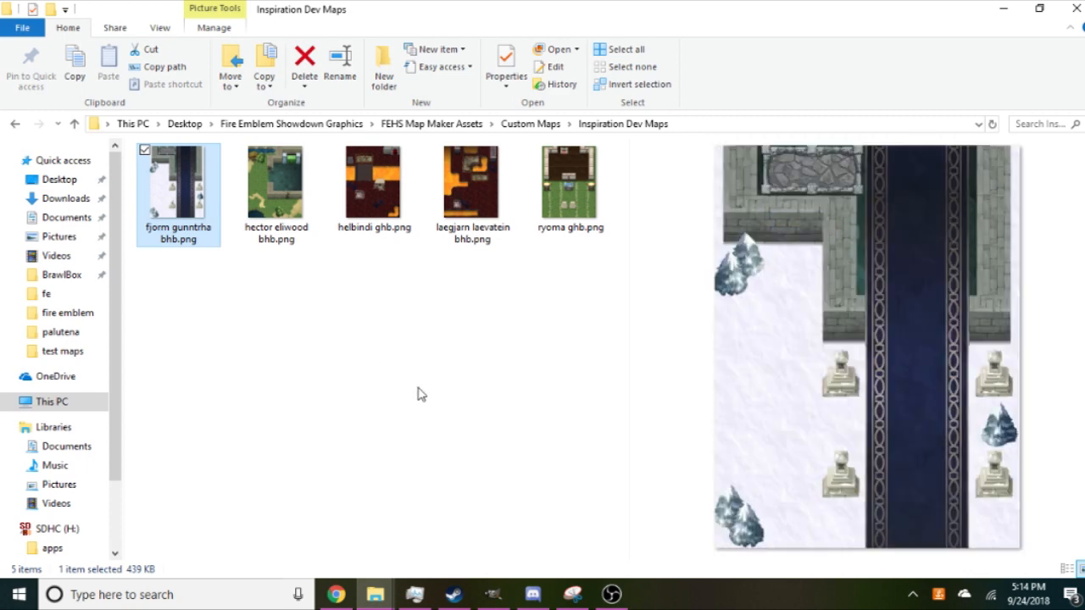
Compare the hector eliwood, helbindi, ryoma and fjorm gunntrha map images in the preview.
key("Right")
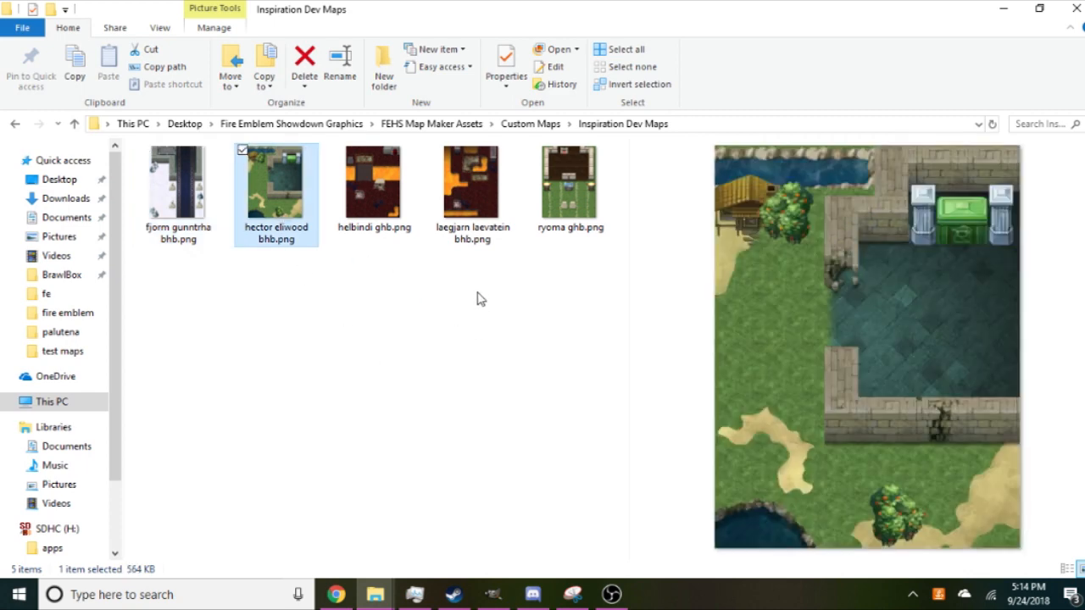
key("Right")
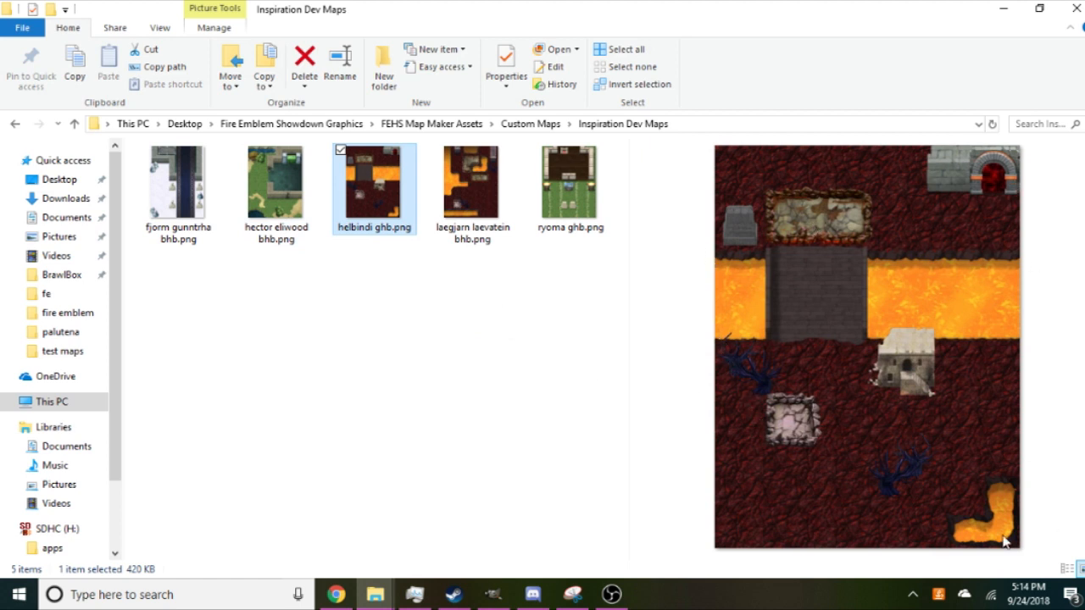
left_click(610, 206)
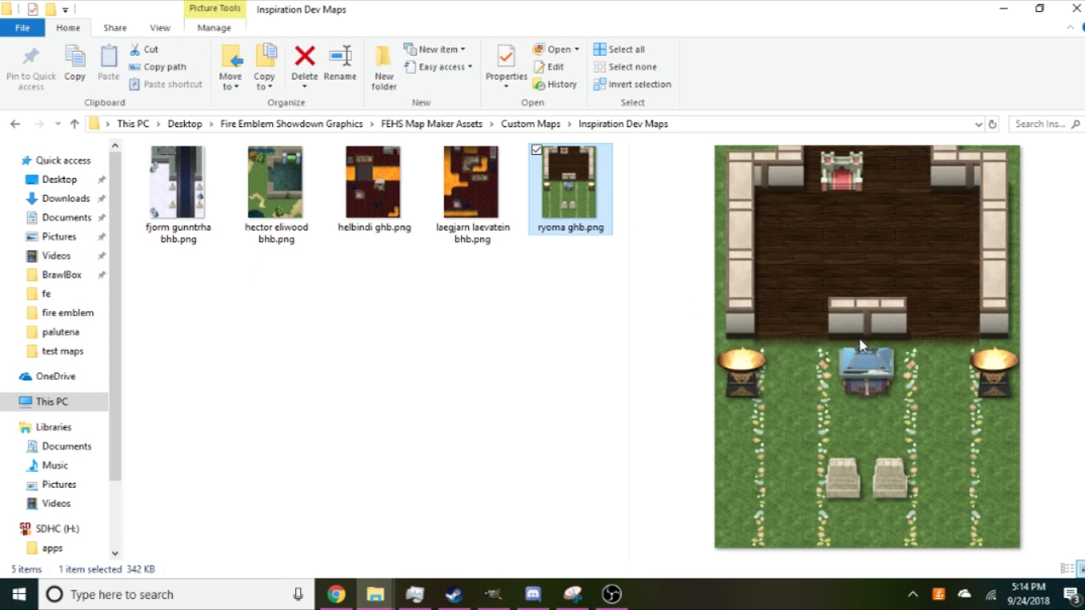
left_click(306, 214)
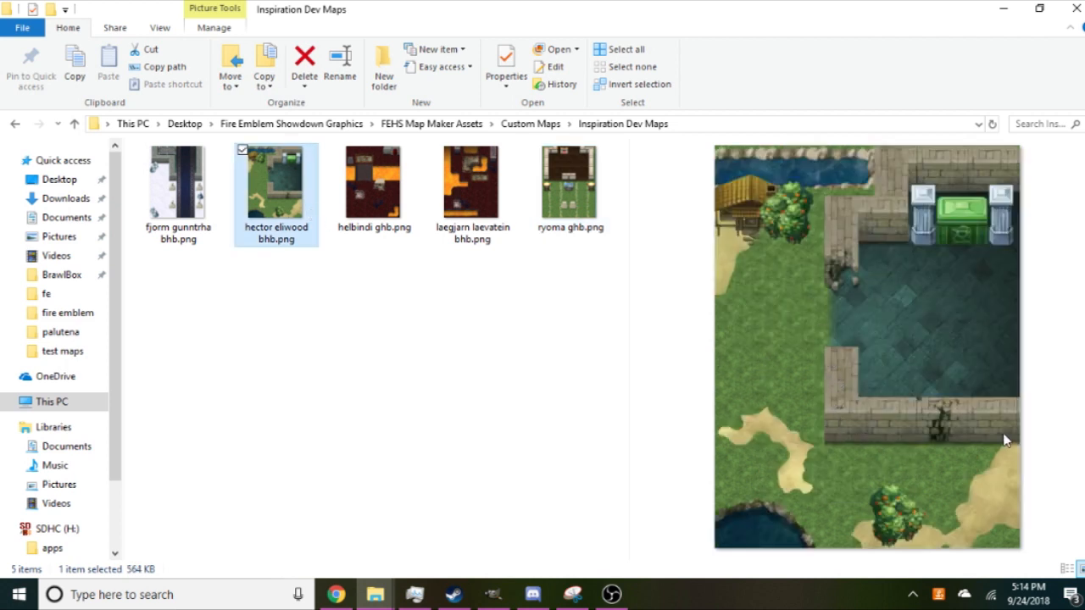
left_click(178, 191)
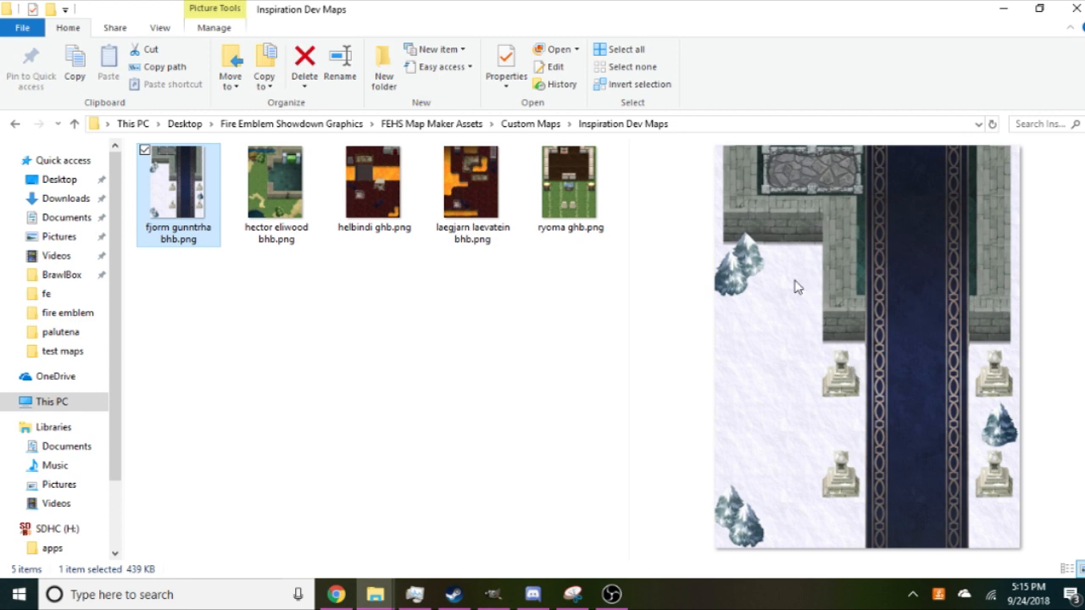
From the Inspiration Dev Maps folder, go up to the FEHS Map Maker Assets folder and clear the selection.
left_click(500, 591)
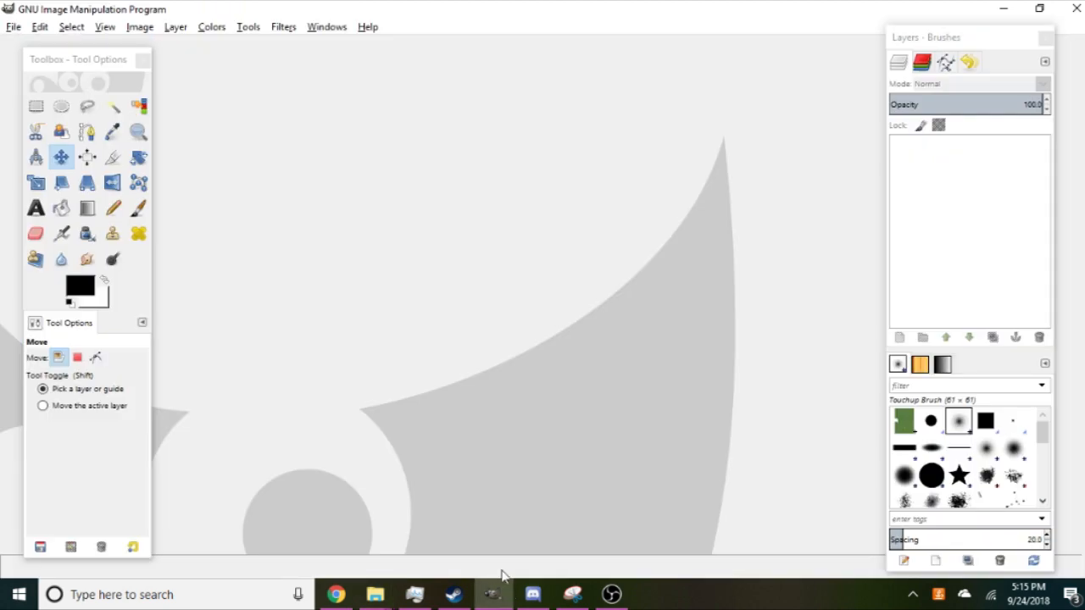
left_click(372, 588)
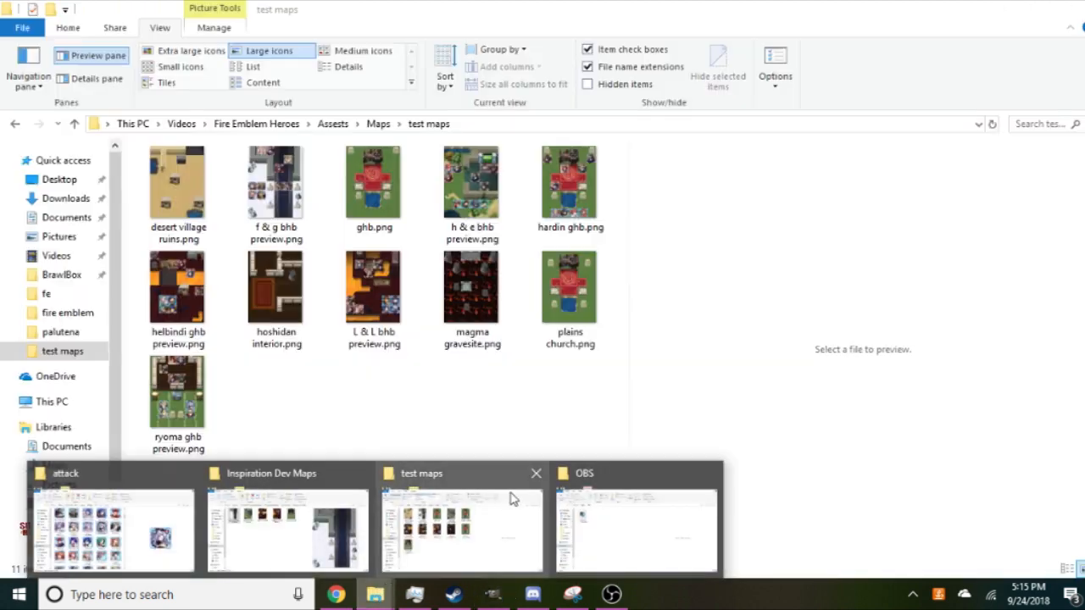
left_click(506, 506)
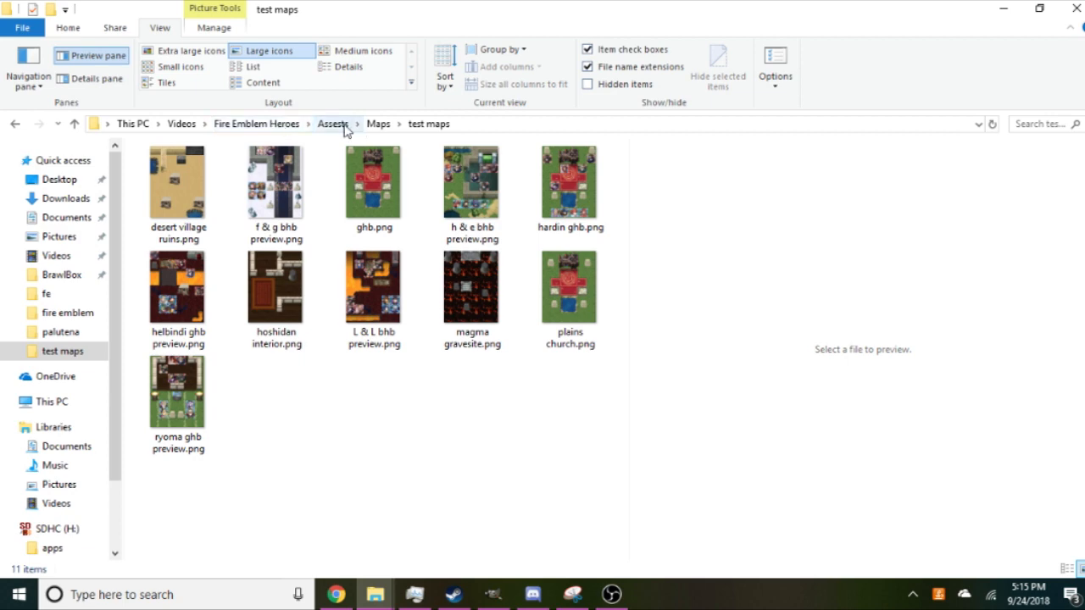
left_click(374, 594)
left_click(330, 543)
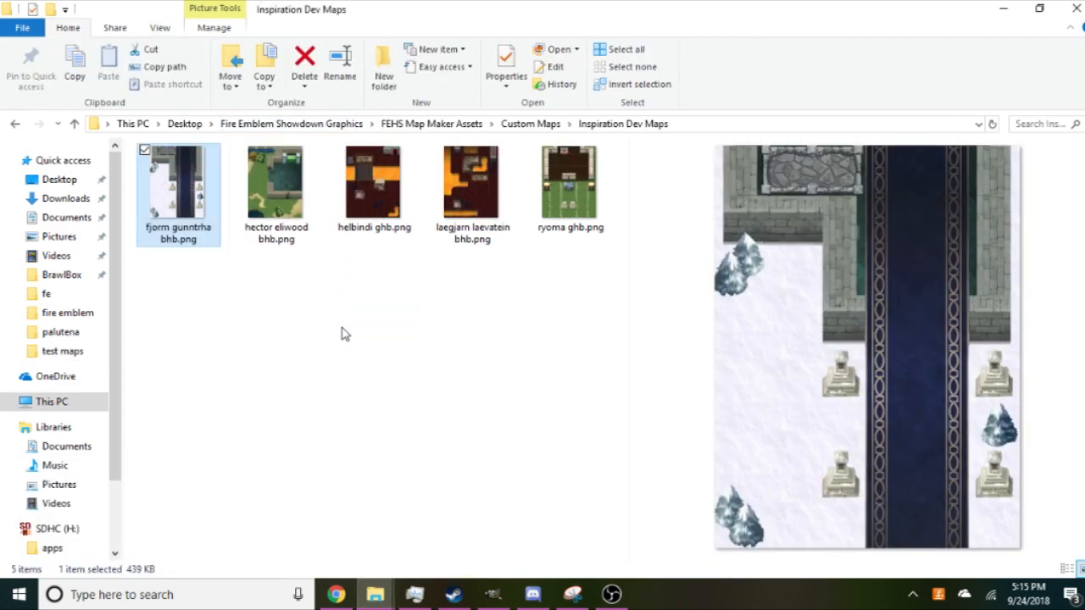
left_click(425, 124)
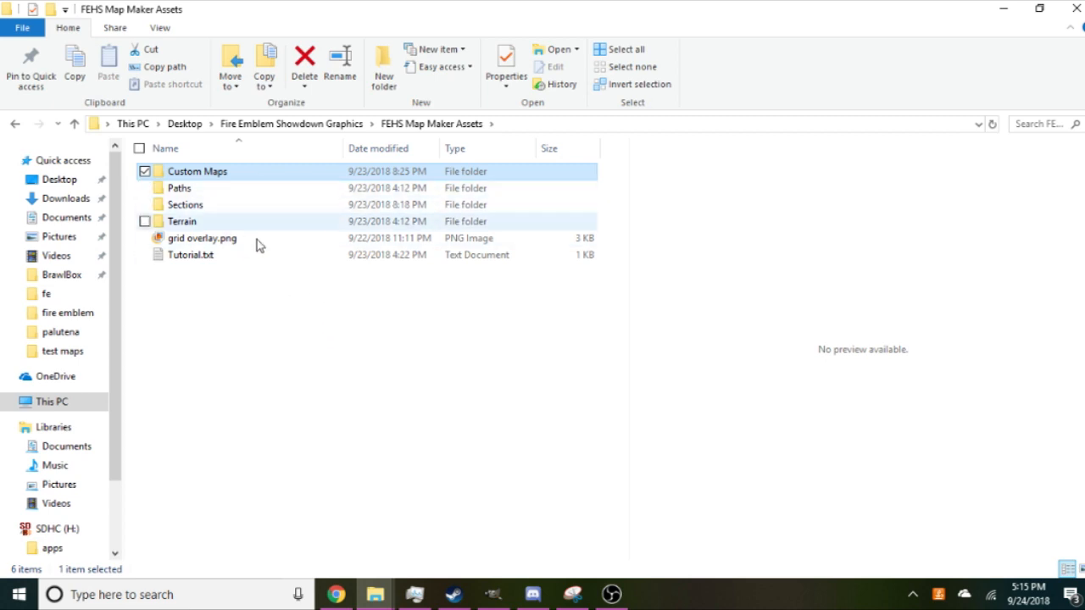
left_click(370, 424)
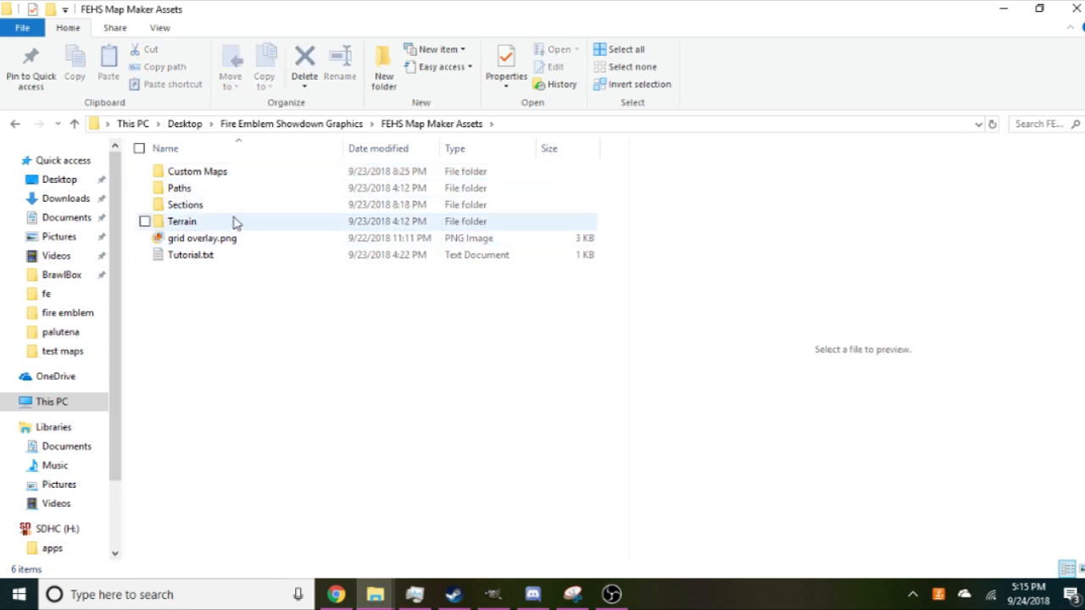
Close the OBS folder window and return to the FEHS Map Maker Assets folder.
left_click(495, 593)
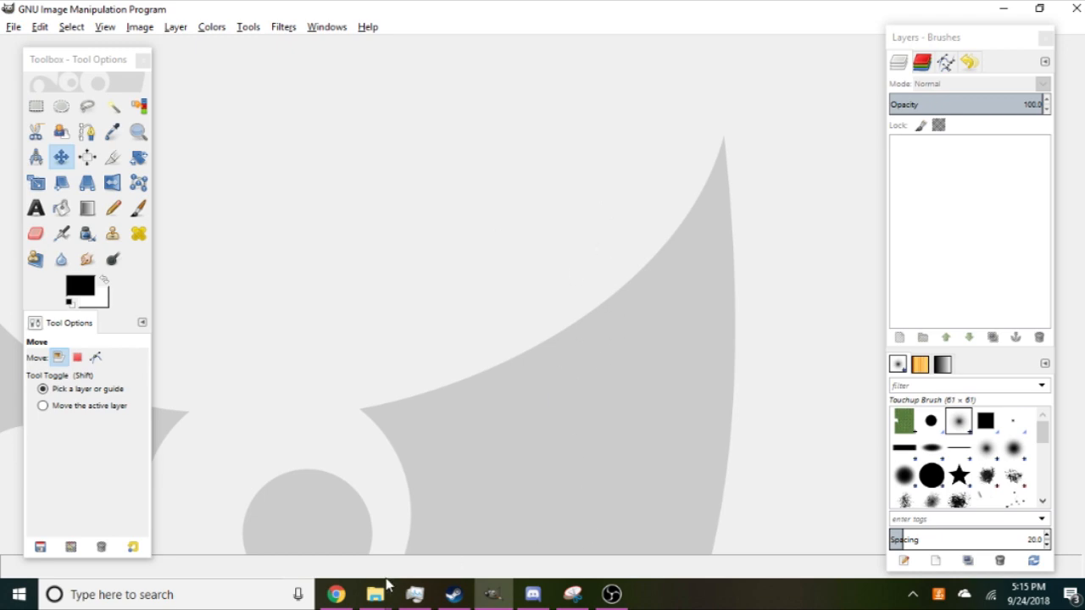
mouse_move(388, 587)
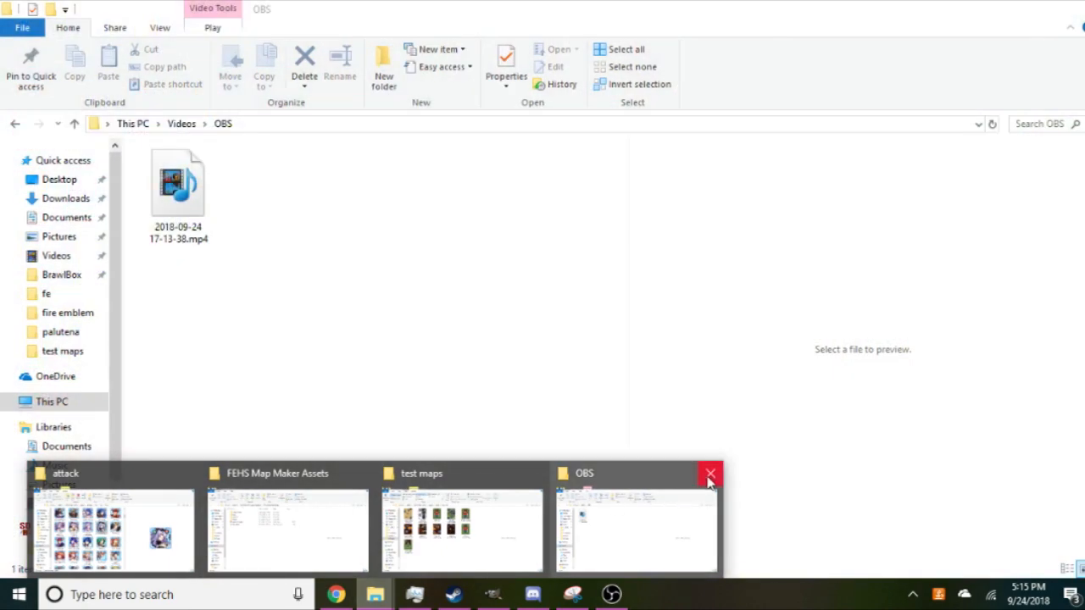
left_click(710, 474)
left_click(404, 514)
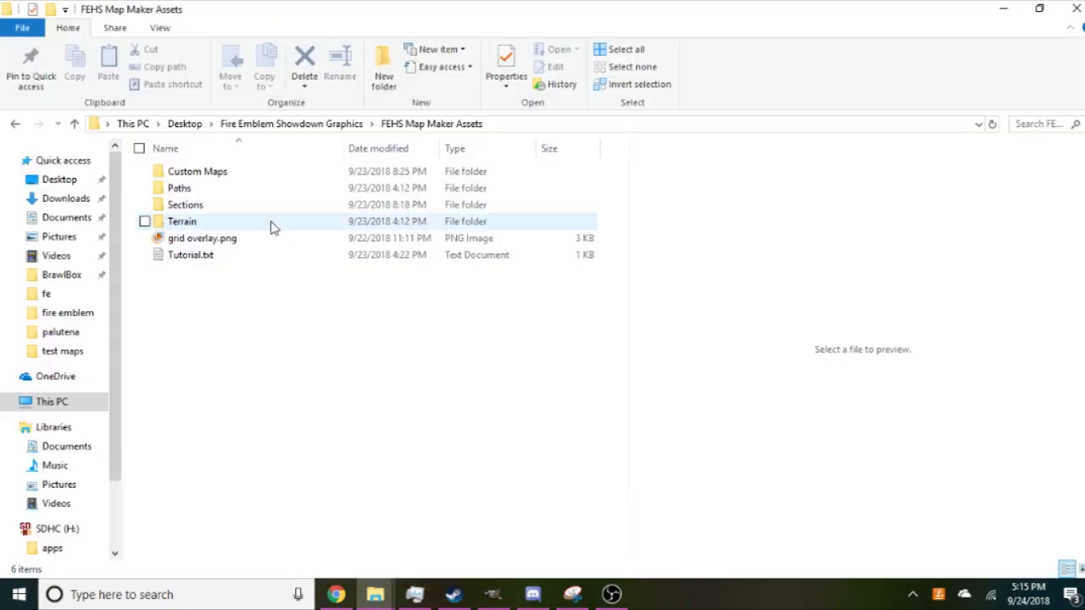
Open desert sideways.png from the Terrain folder as a new image in GIMP.
double_click(271, 223)
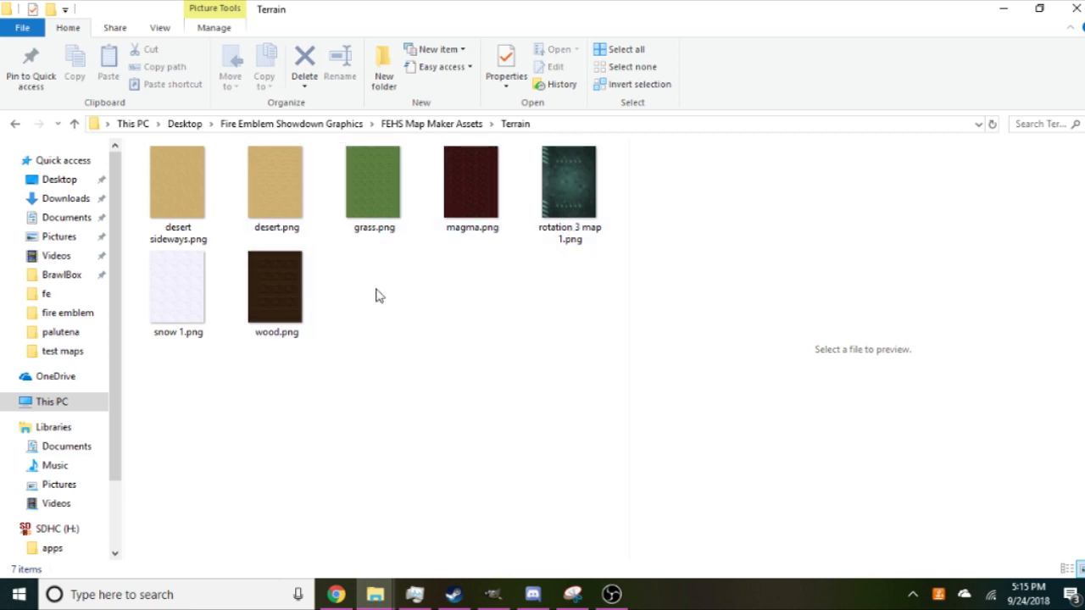
left_click(195, 193)
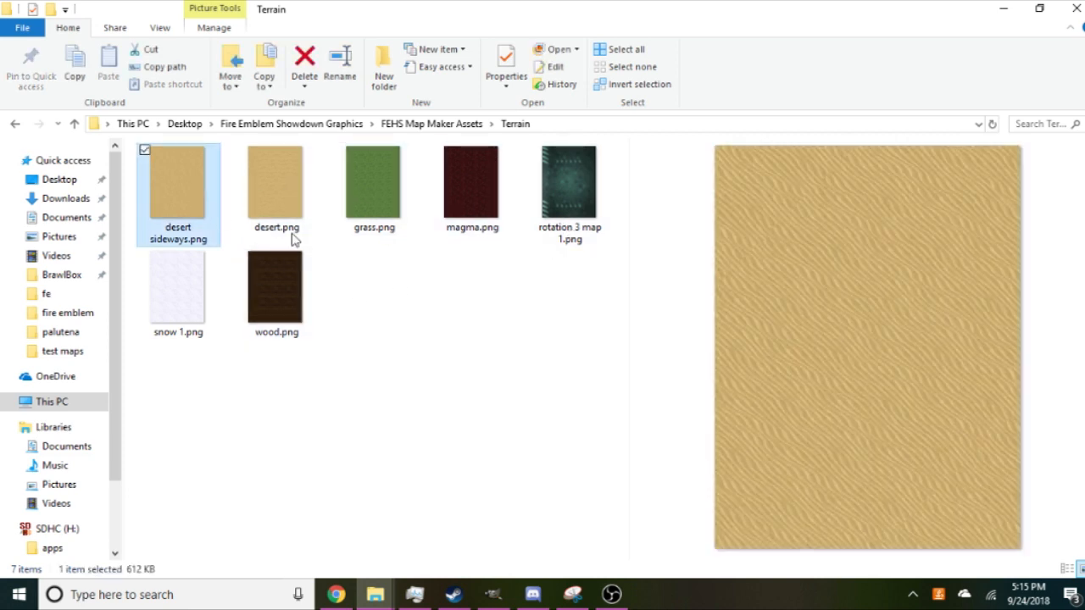
left_click_drag(168, 183, 509, 312)
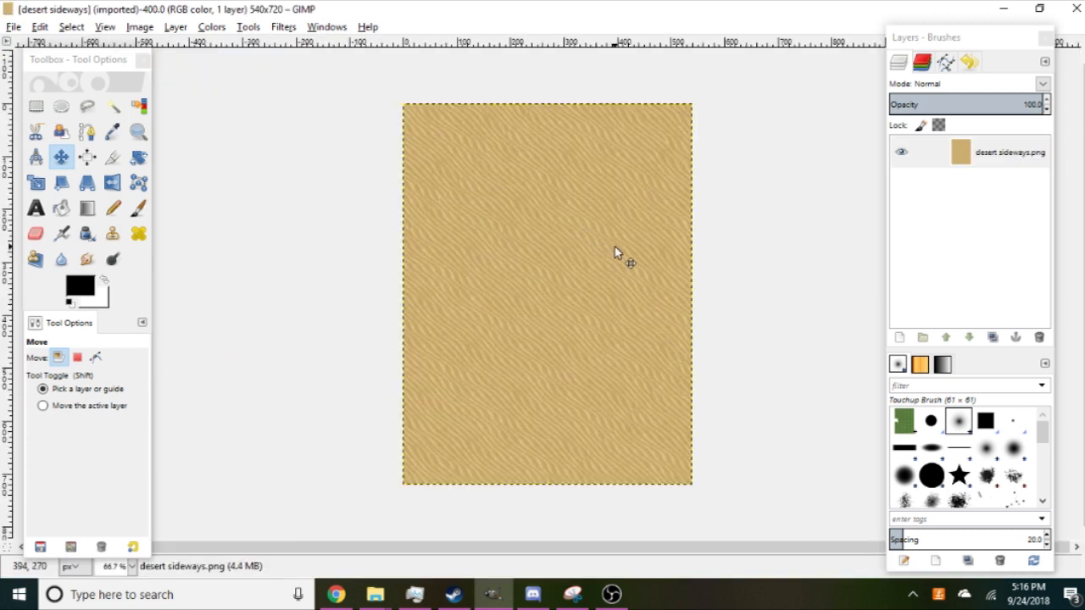
mouse_move(568, 289)
left_mouse_down()
mouse_move(565, 278)
mouse_move(568, 286)
left_mouse_up()
scroll(569, 286, "up", 1)
scroll(568, 286, "down", 1)
left_click_drag(567, 315, 525, 297)
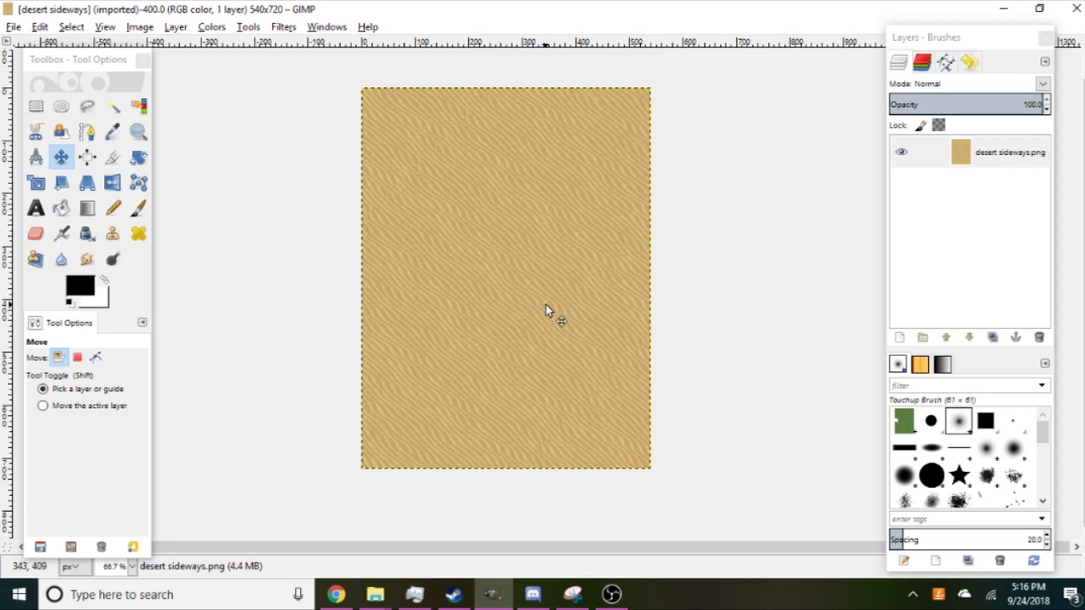
scroll(547, 305, "up", 1)
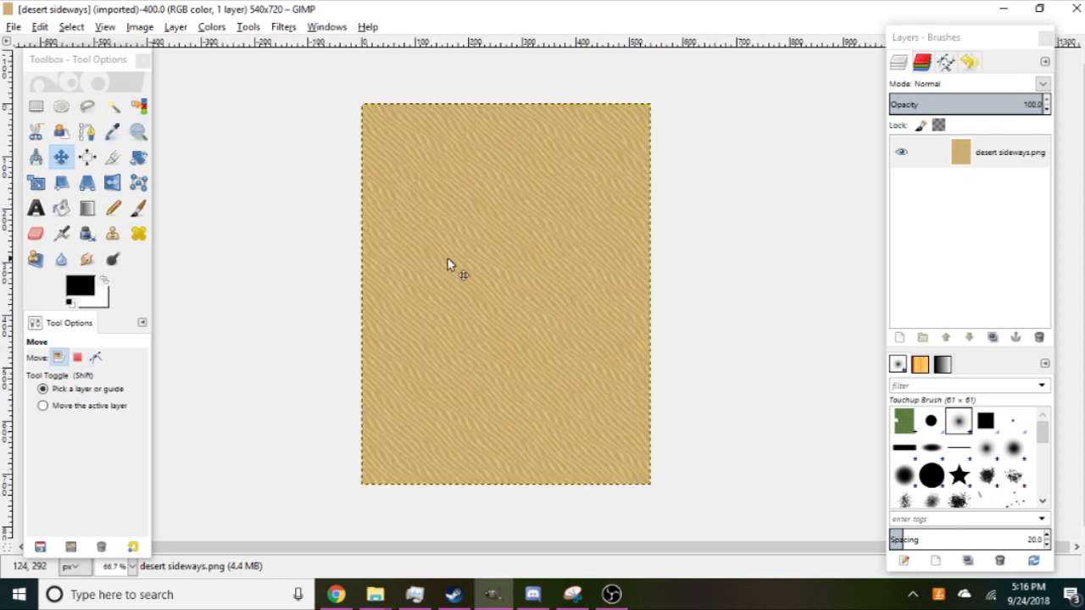
scroll(510, 278, "down", 2)
scroll(510, 278, "up", 4)
scroll(509, 278, "down", 4)
scroll(510, 278, "up", 3)
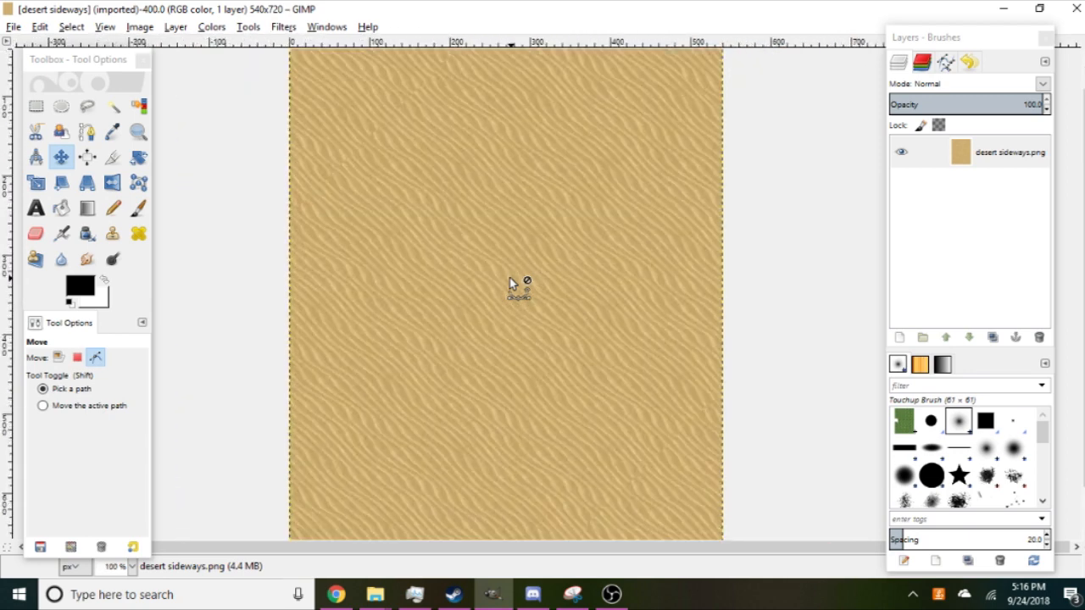
scroll(509, 278, "down", 1)
scroll(509, 279, "down", 2)
scroll(510, 278, "up", 2)
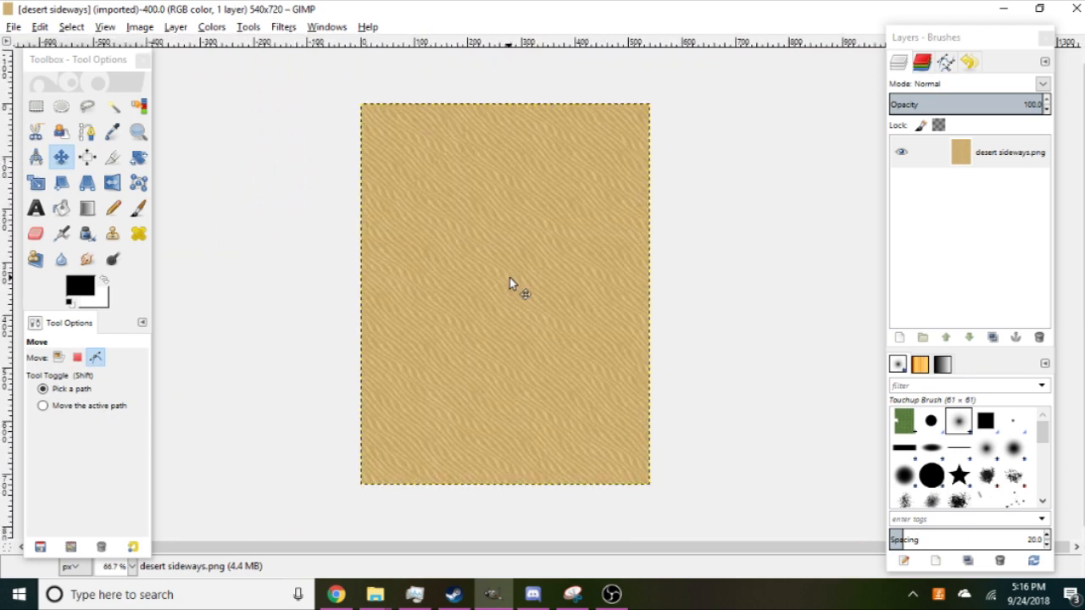
Inspect the desert terrain by zooming in and back out with the Zoom tool, and reactivate the Move tool.
left_click(138, 131)
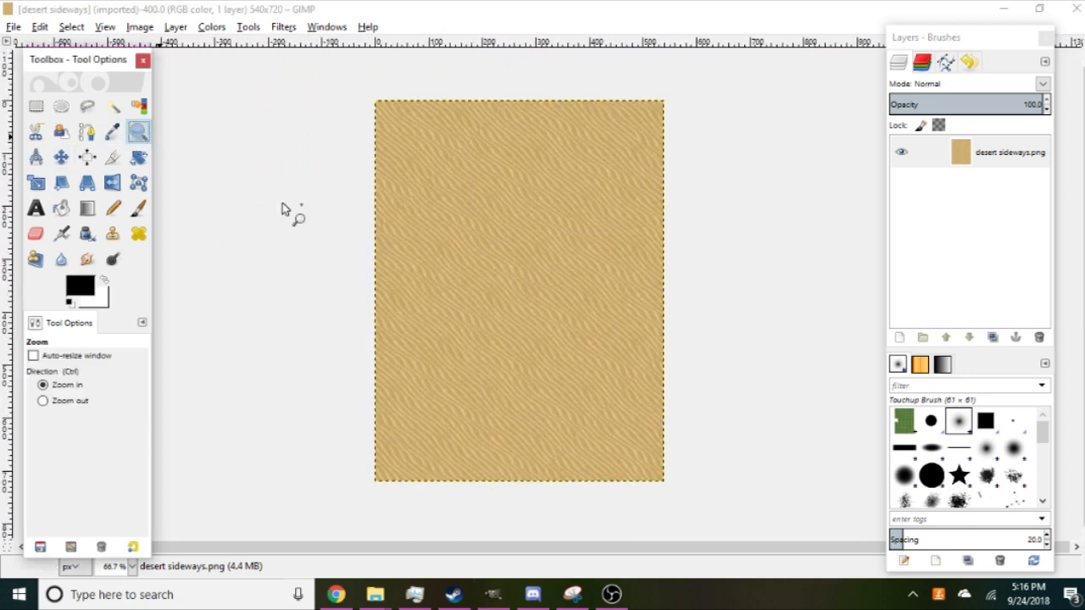
left_click(561, 277)
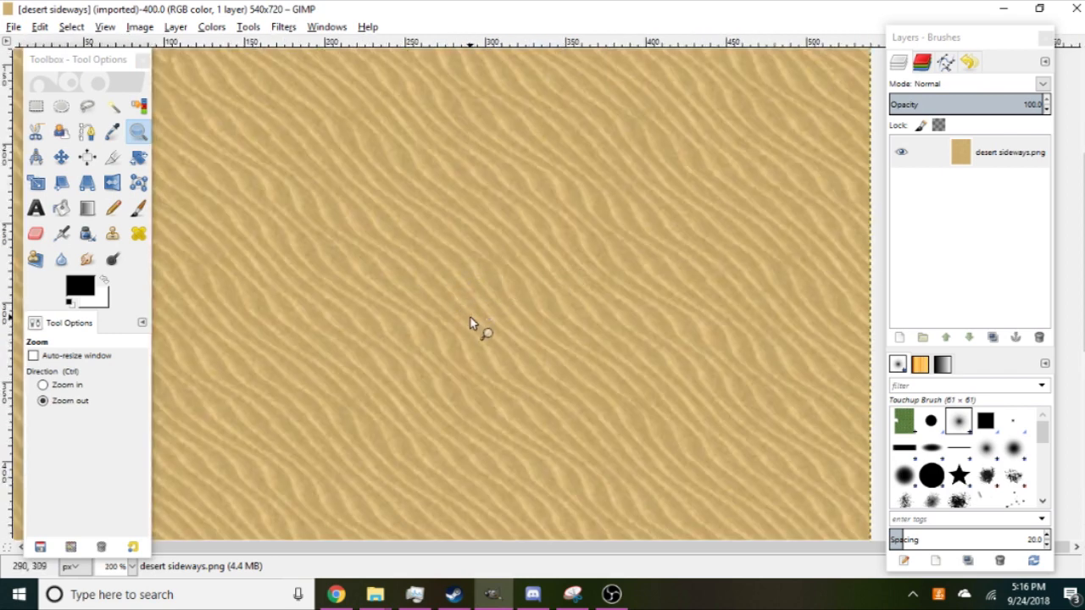
left_click(470, 319, "ctrl")
left_click(471, 317, "ctrl")
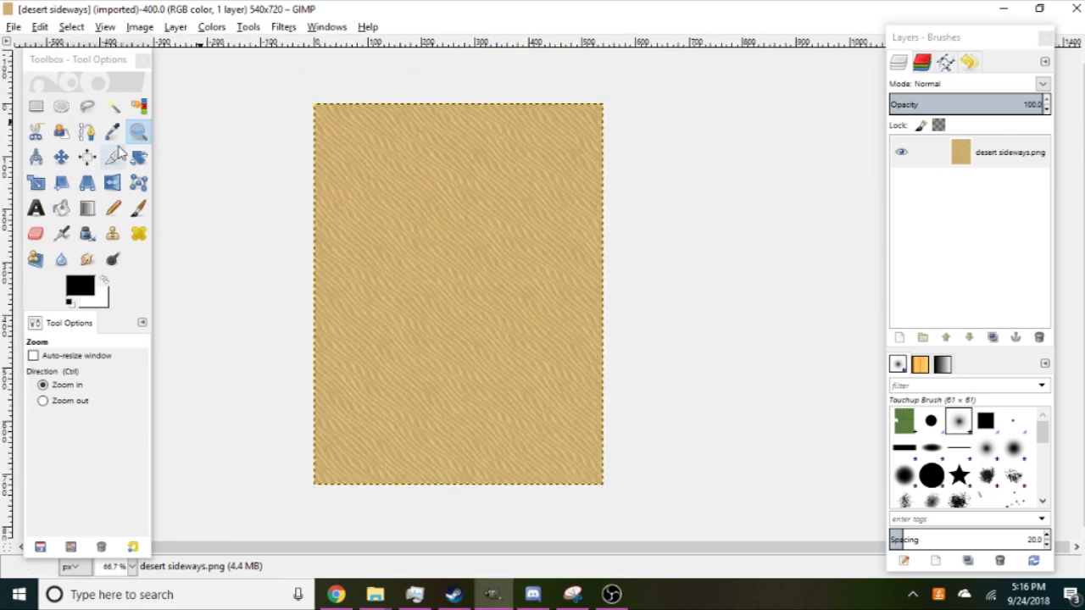
left_click(61, 157)
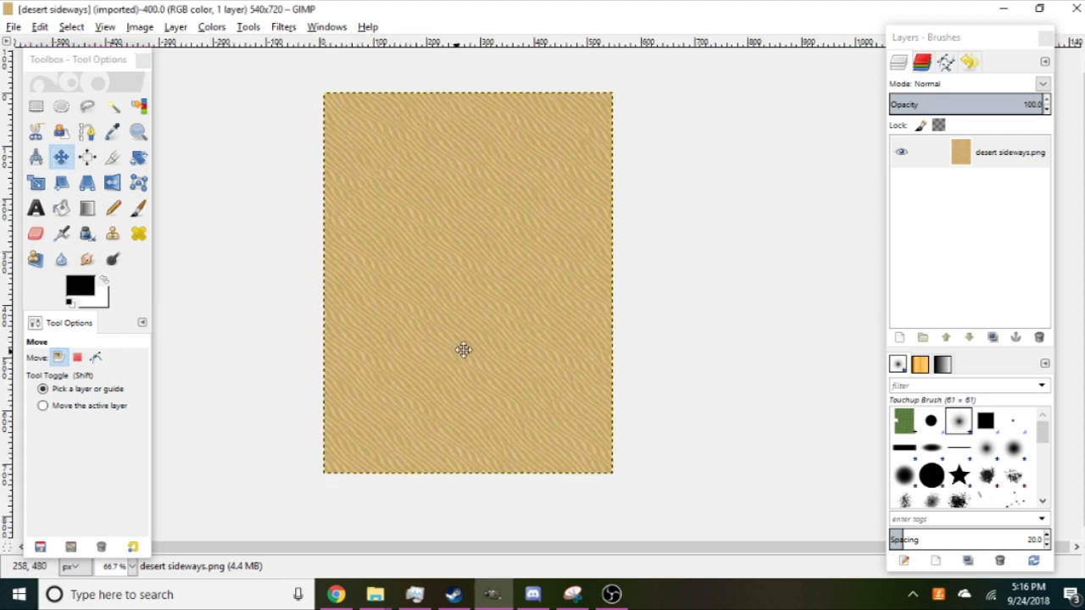
Switch to the Terrain folder window and go up to the FEHS Map Maker Assets folder.
mouse_move(375, 596)
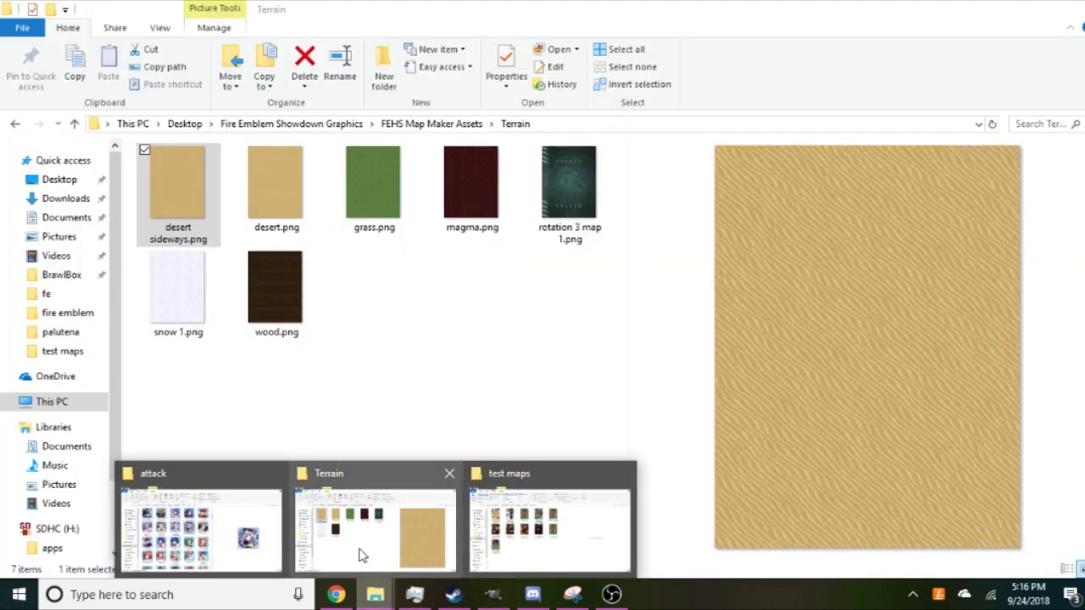
left_click(358, 557)
left_click(428, 378)
left_click(439, 124)
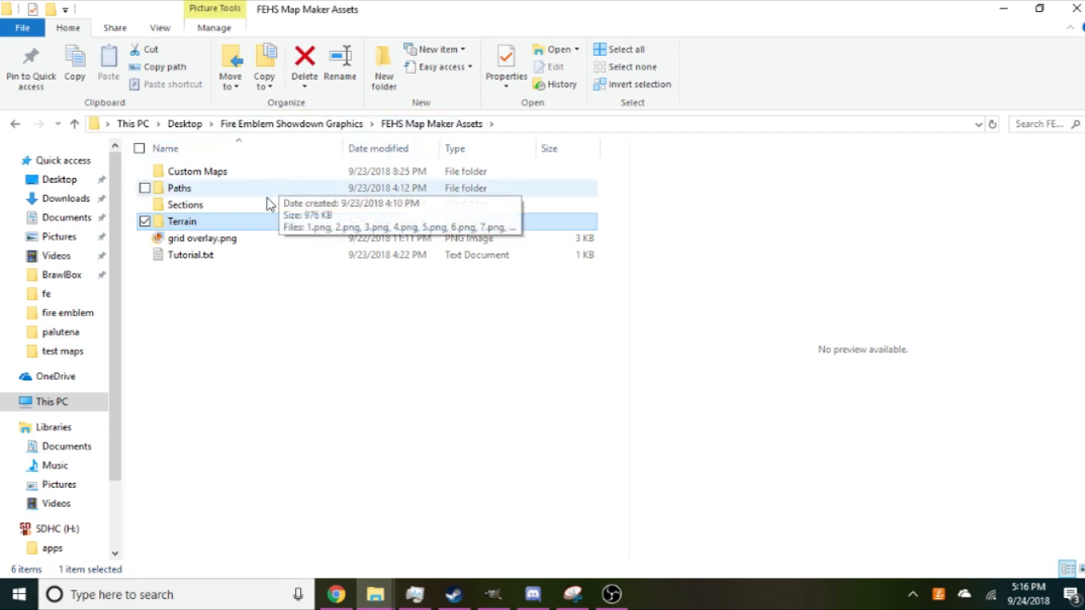
Add grid overlay.png from the FEHS Map Maker Assets folder as a layer above the desert terrain in GIMP.
left_click(493, 594)
mouse_move(376, 594)
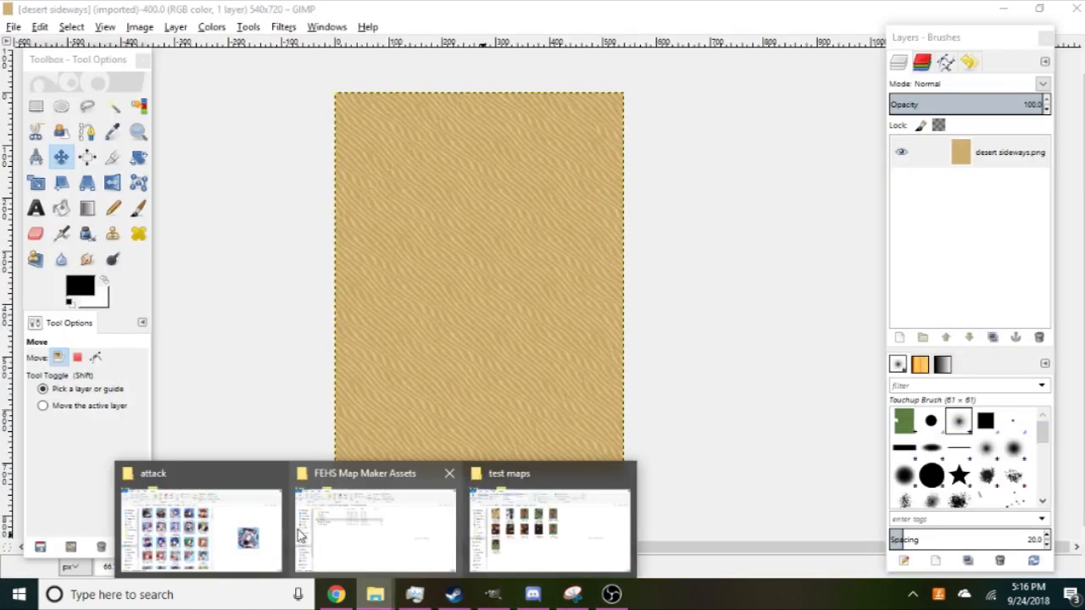
left_click(395, 512)
left_click(286, 239)
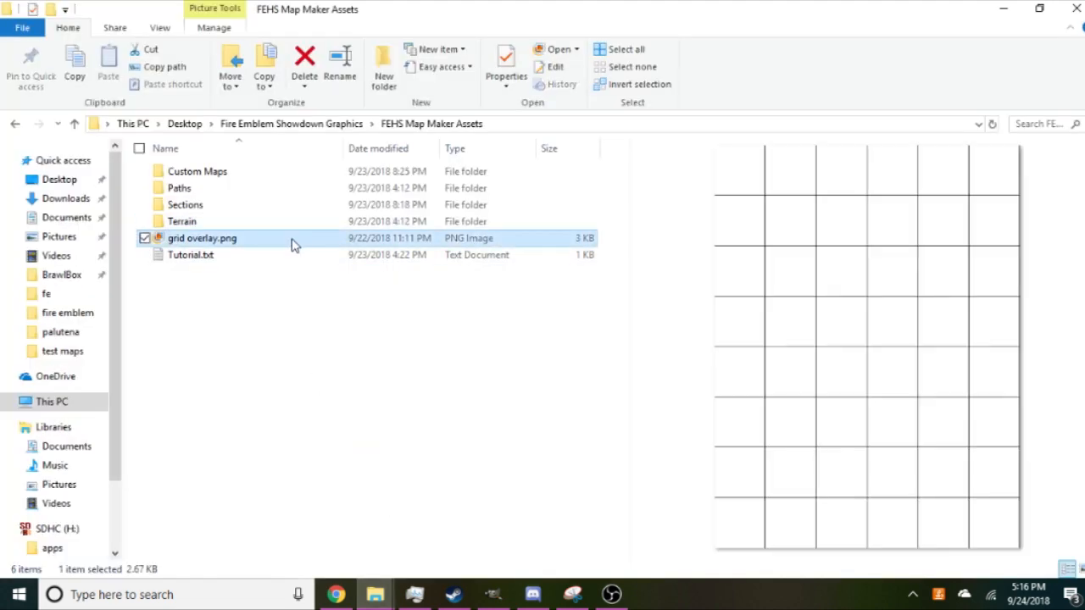
left_click_drag(279, 245, 510, 395)
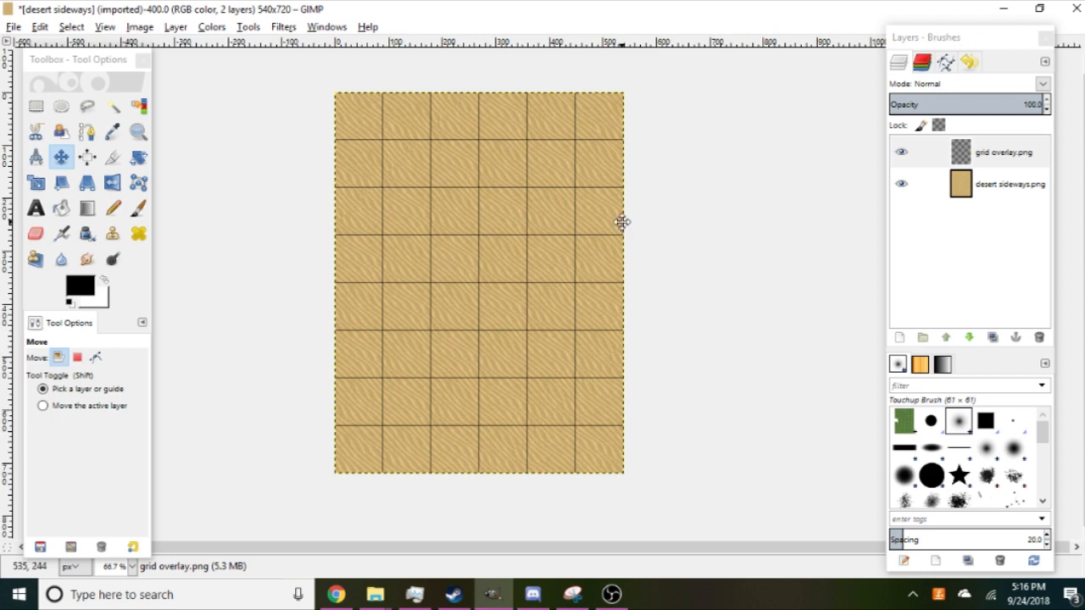
scroll(621, 233, "left", 1)
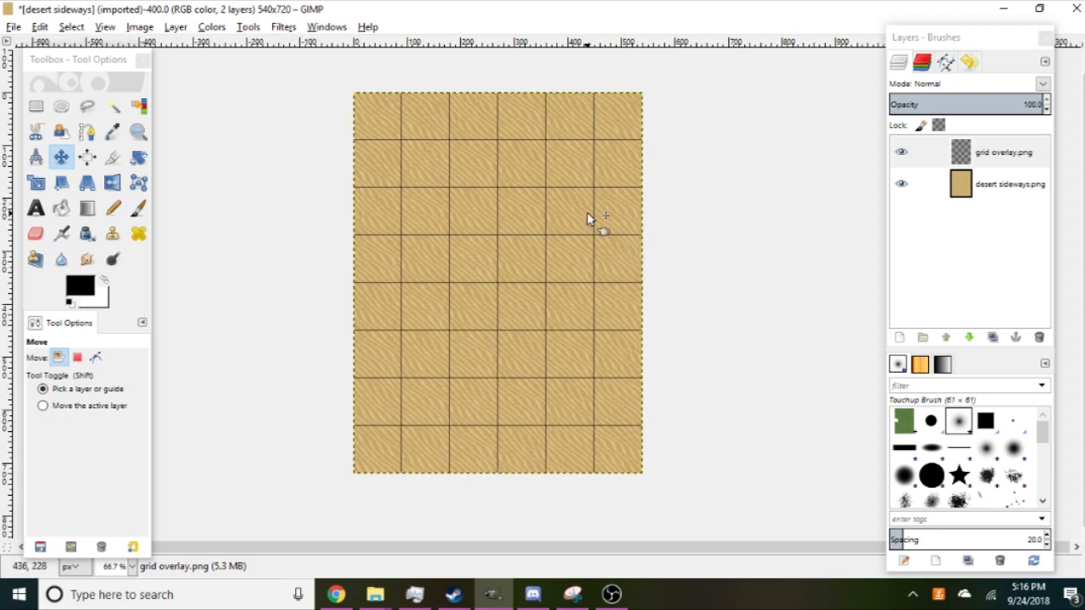
scroll(594, 216, "left", 1)
scroll(617, 213, "up", 1)
scroll(609, 208, "down", 1)
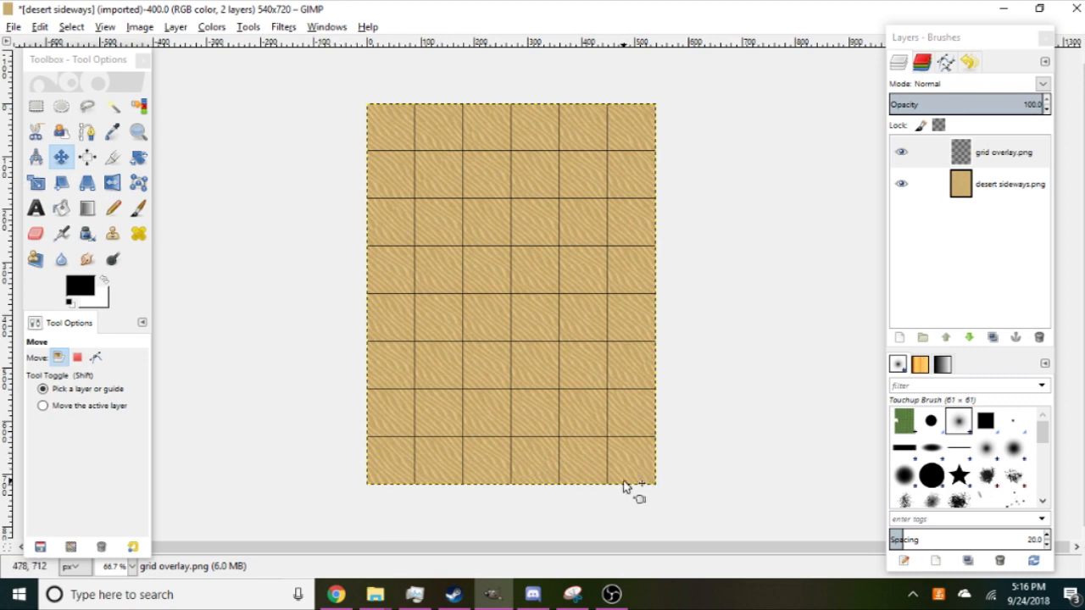
Browse the Paths folder in FEHS Map Maker Assets and preview path pieces 4.png, 15.png and 14.png.
left_click(375, 595)
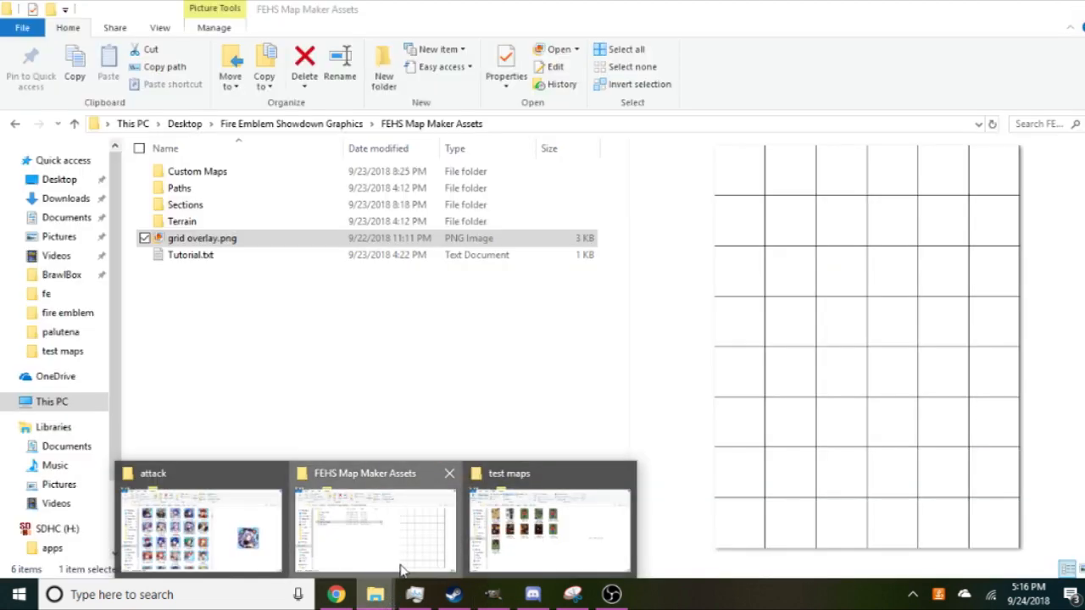
left_click(399, 570)
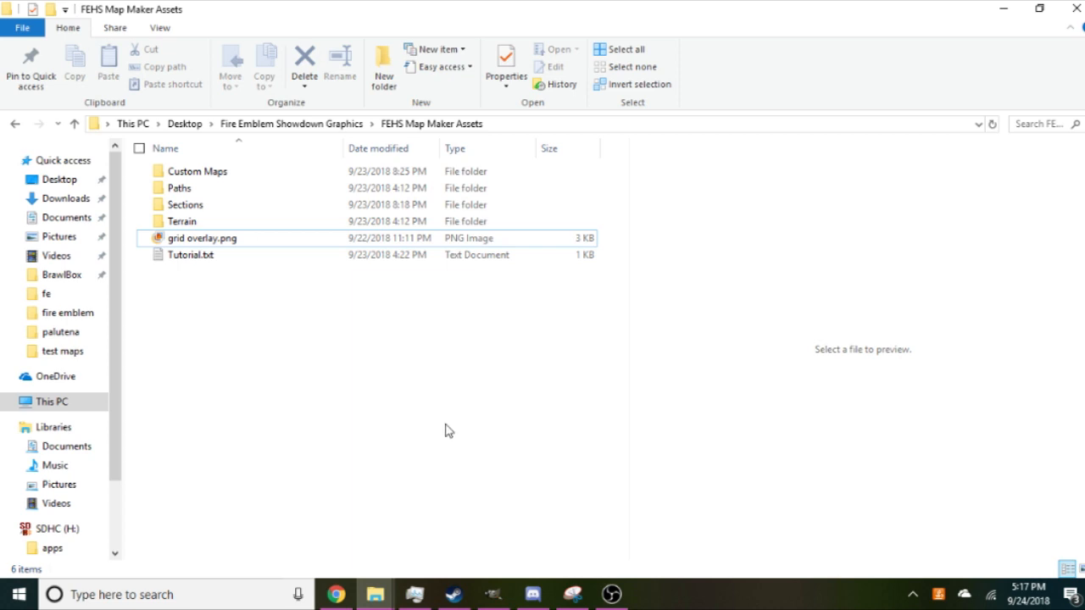
double_click(232, 198)
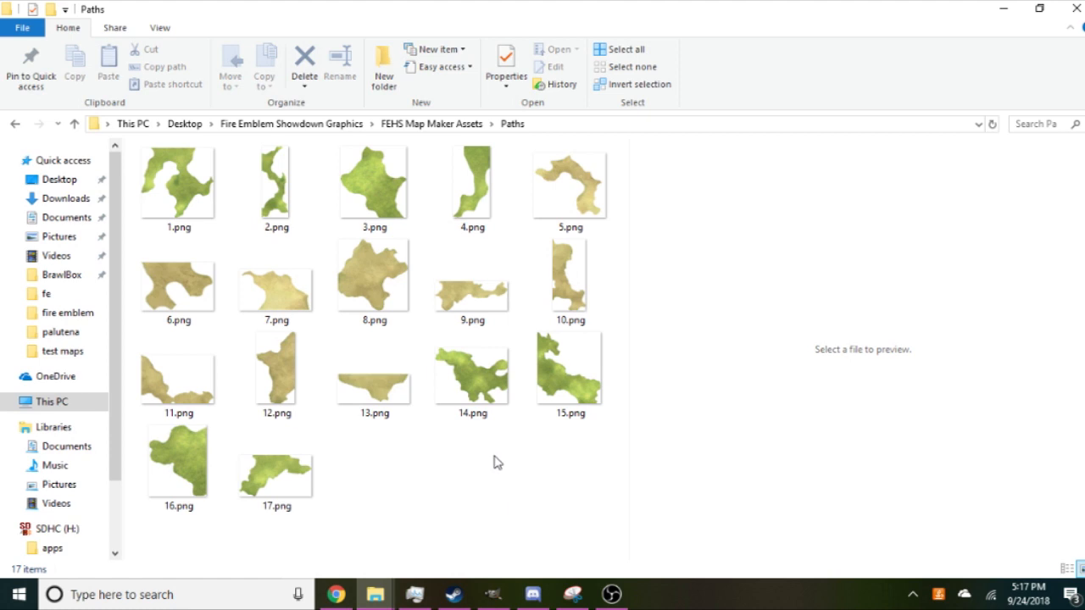
left_click(445, 124)
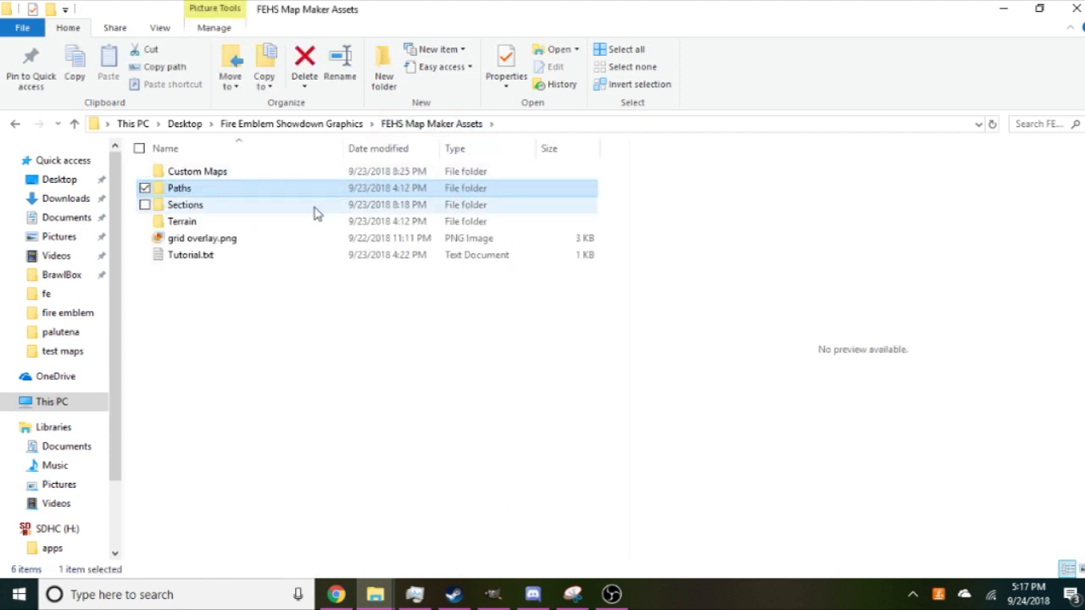
double_click(316, 192)
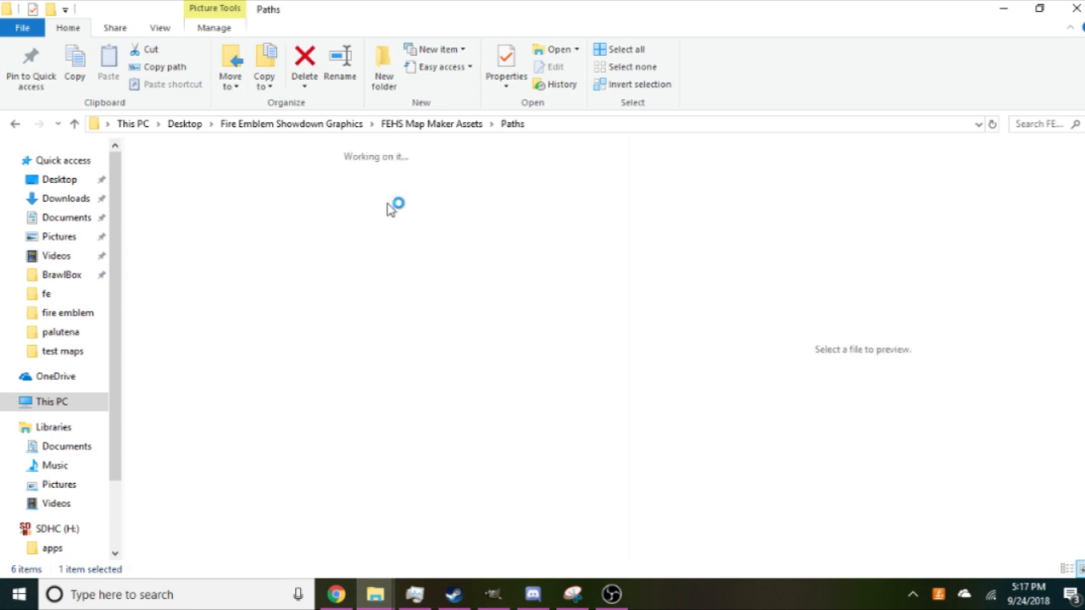
left_click(462, 207)
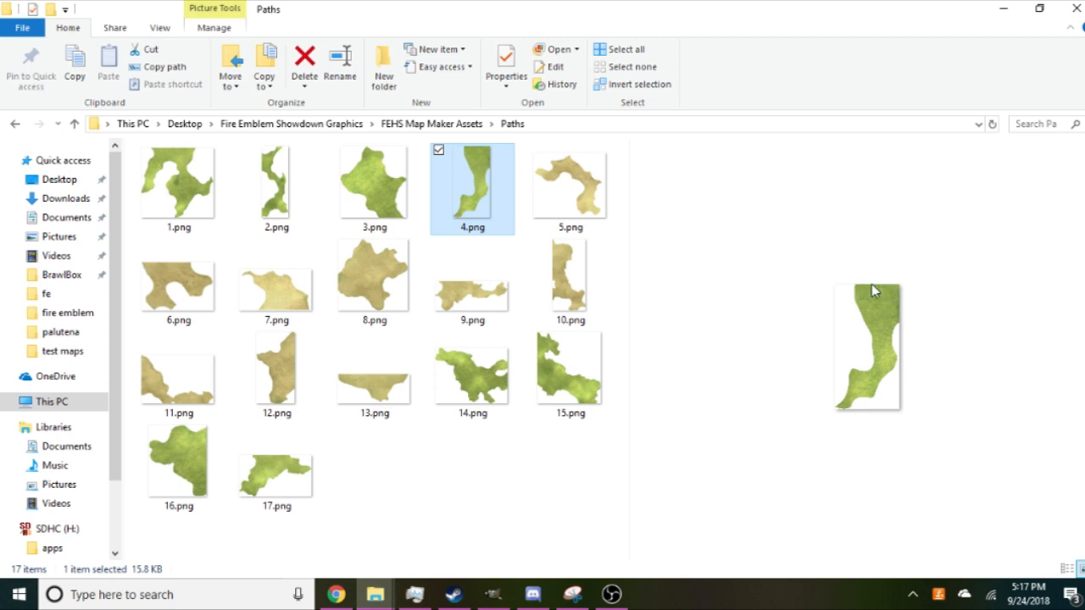
left_click(577, 367)
left_click(442, 200)
left_click(557, 377)
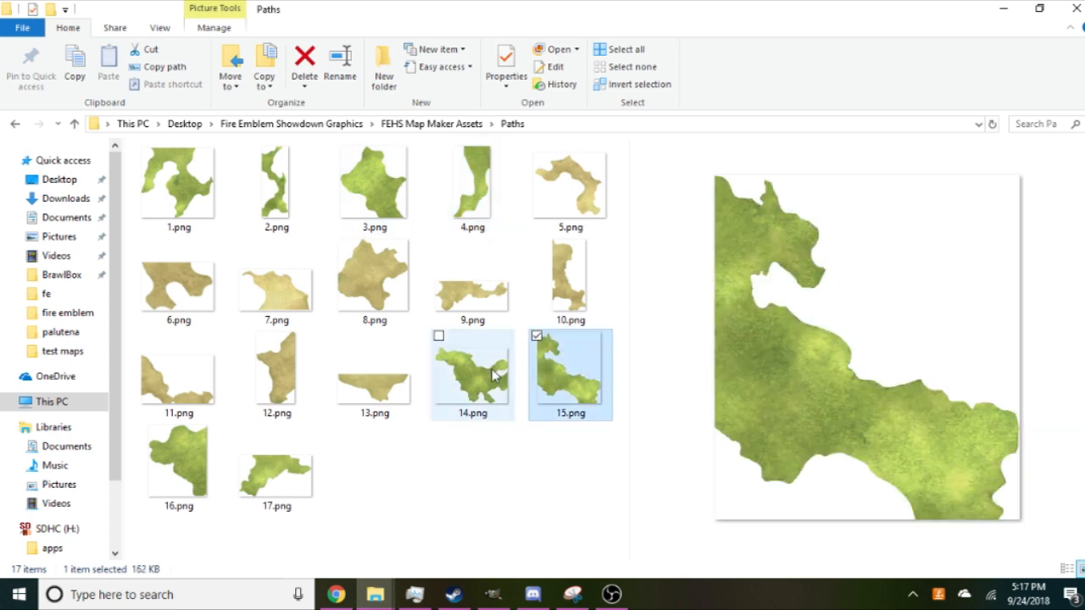
left_click(455, 365)
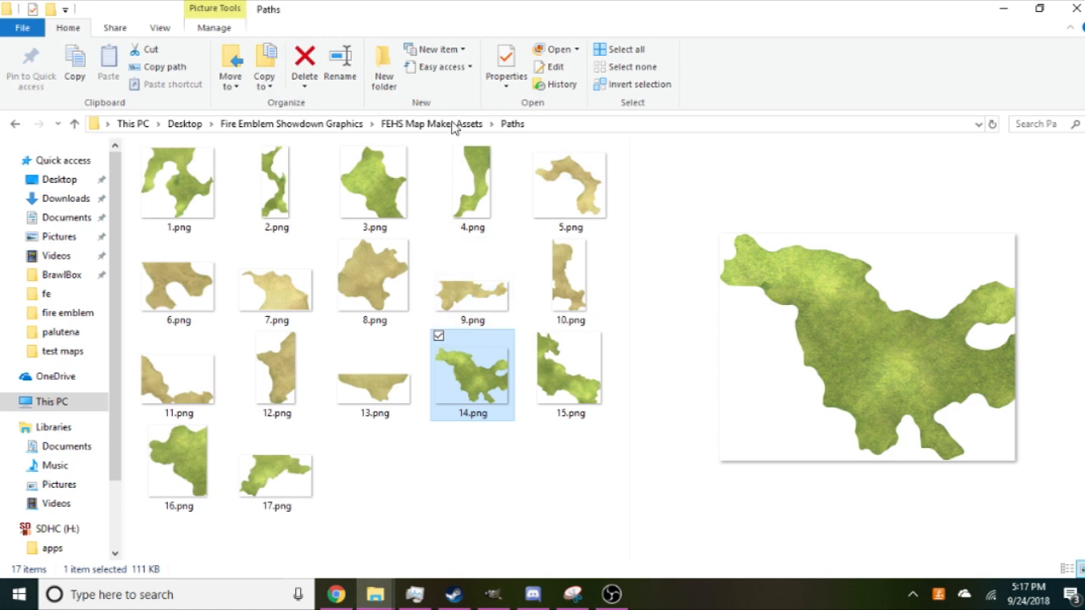
Examine the bridge assets in the bridges folder under Sections, including its muspel, castle and plains subfolders.
left_click(452, 125)
double_click(243, 208)
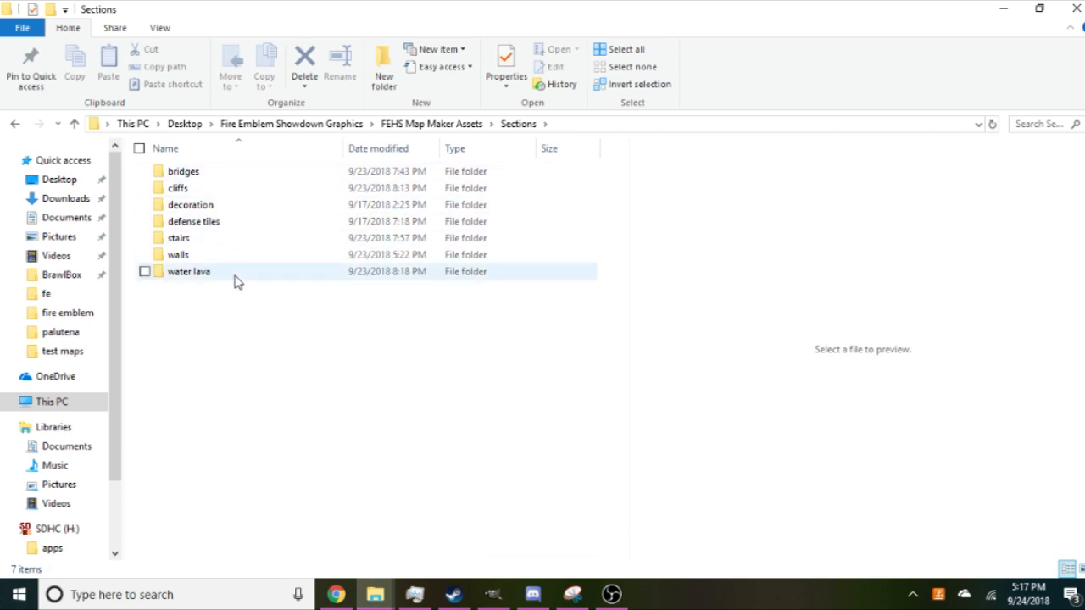
double_click(252, 179)
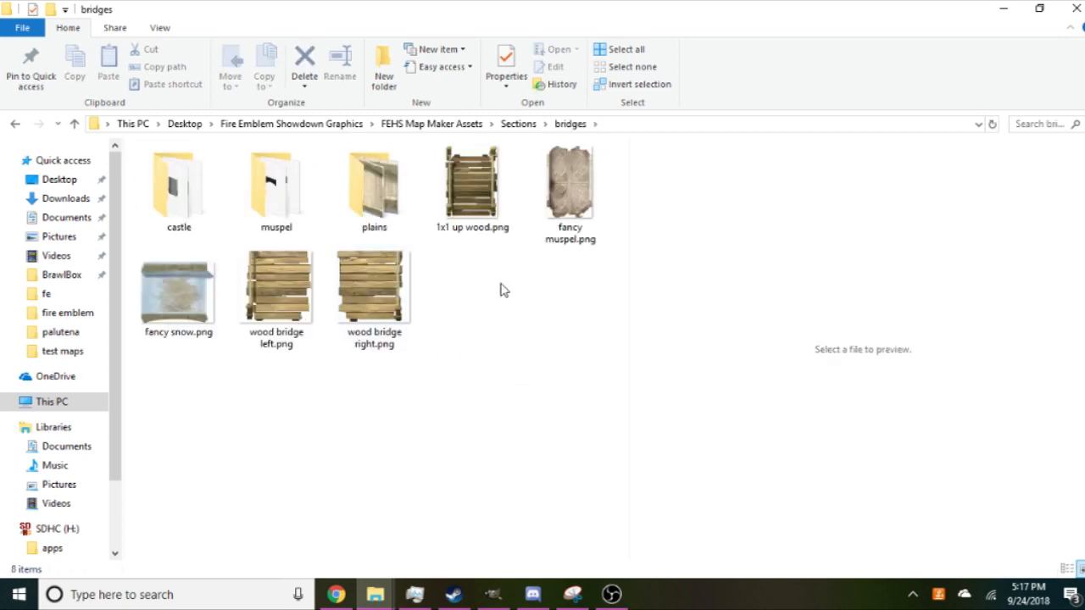
double_click(294, 206)
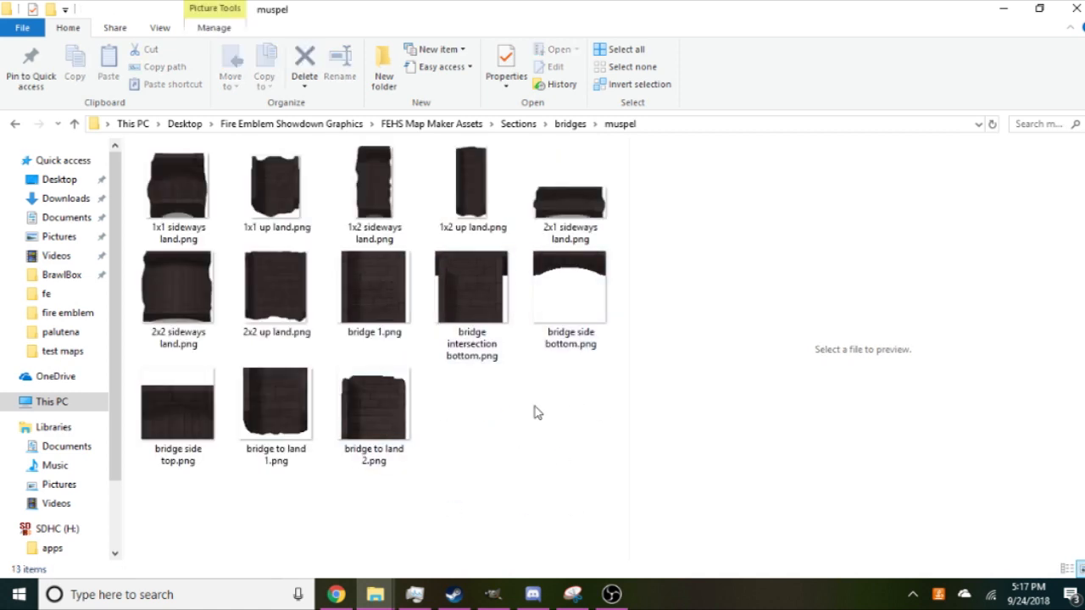
left_click(568, 124)
left_click(190, 195)
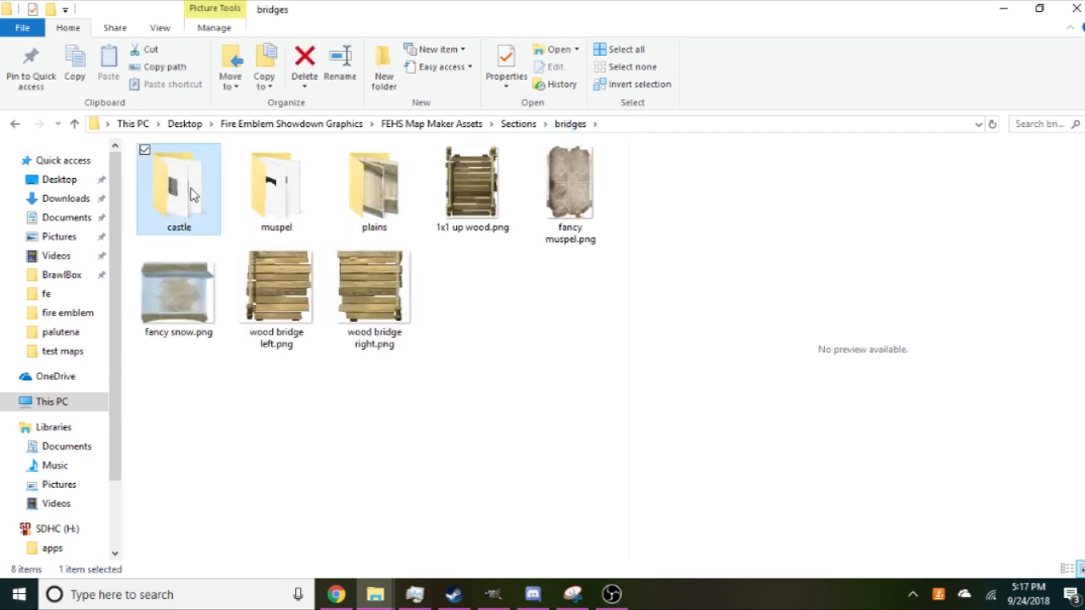
double_click(191, 195)
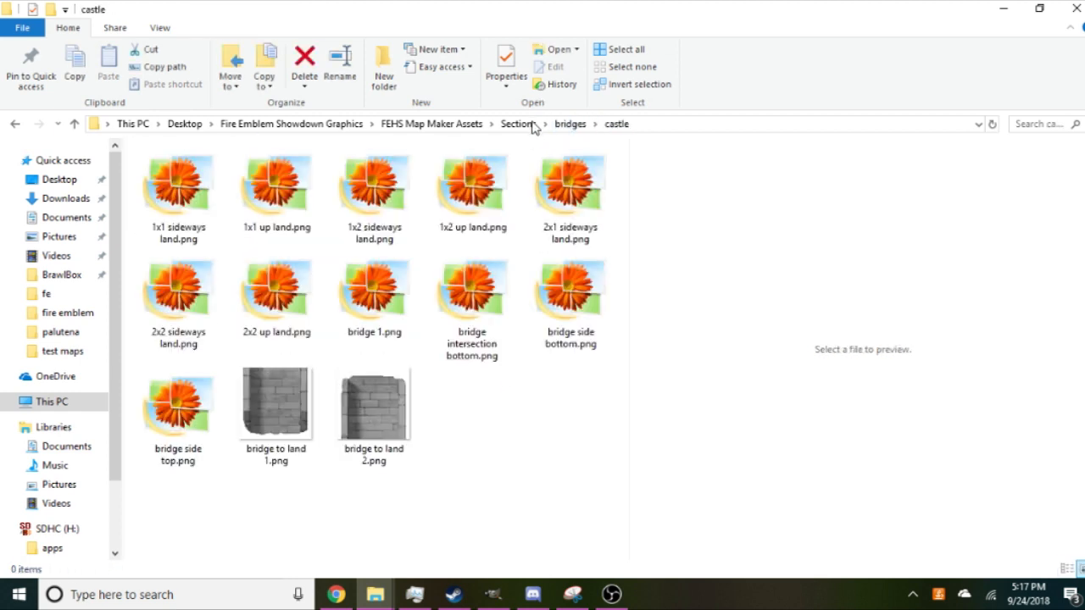
left_click(583, 129)
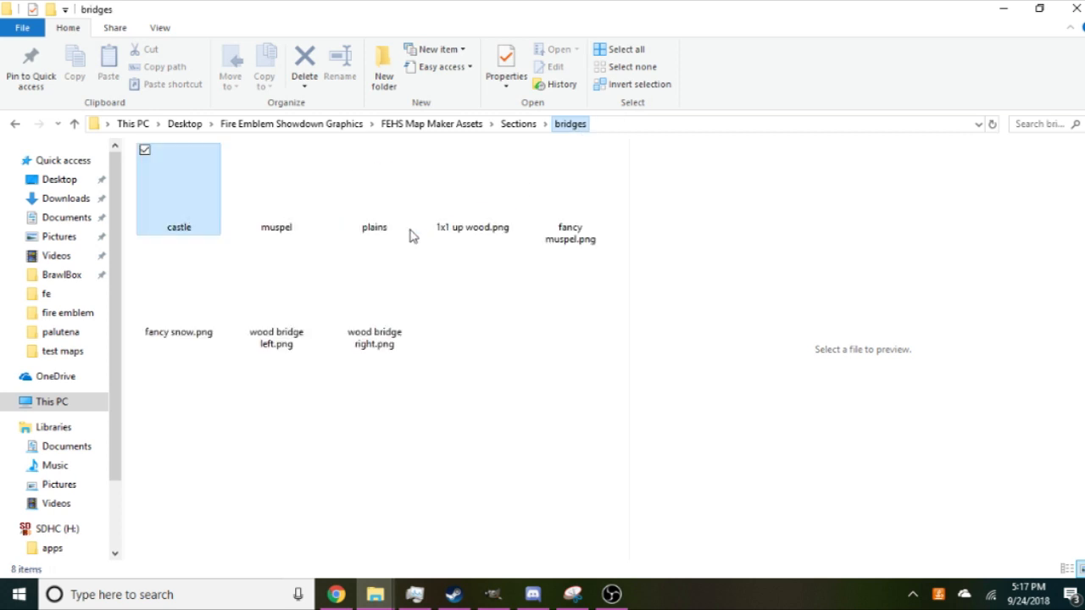
double_click(372, 210)
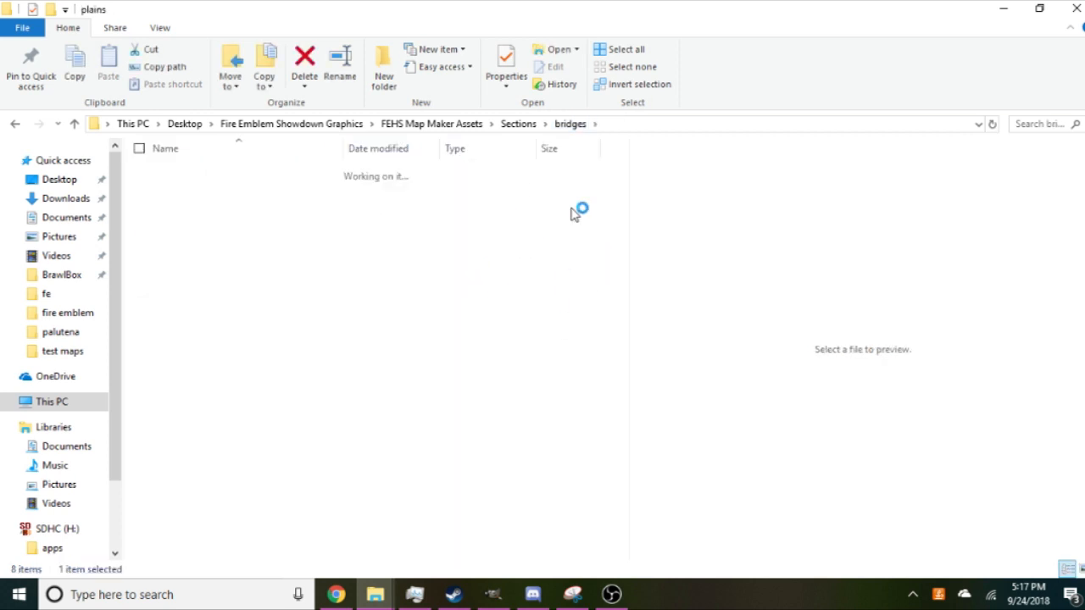
Add fancy muspel.png from the bridges folder as a new layer on top of the map in GIMP.
left_click(568, 127)
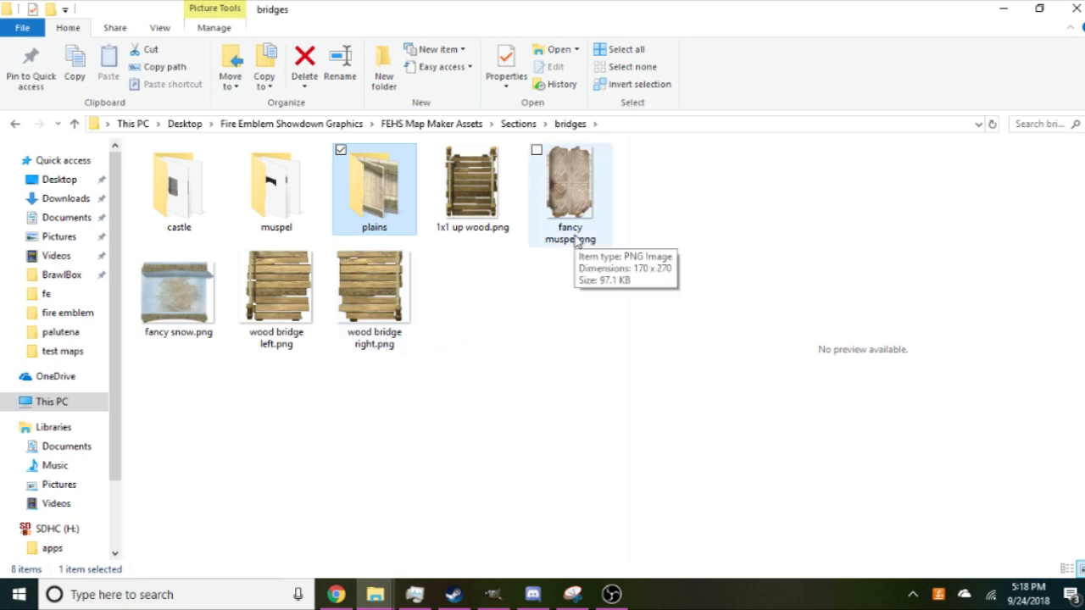
left_click_drag(576, 227, 601, 331)
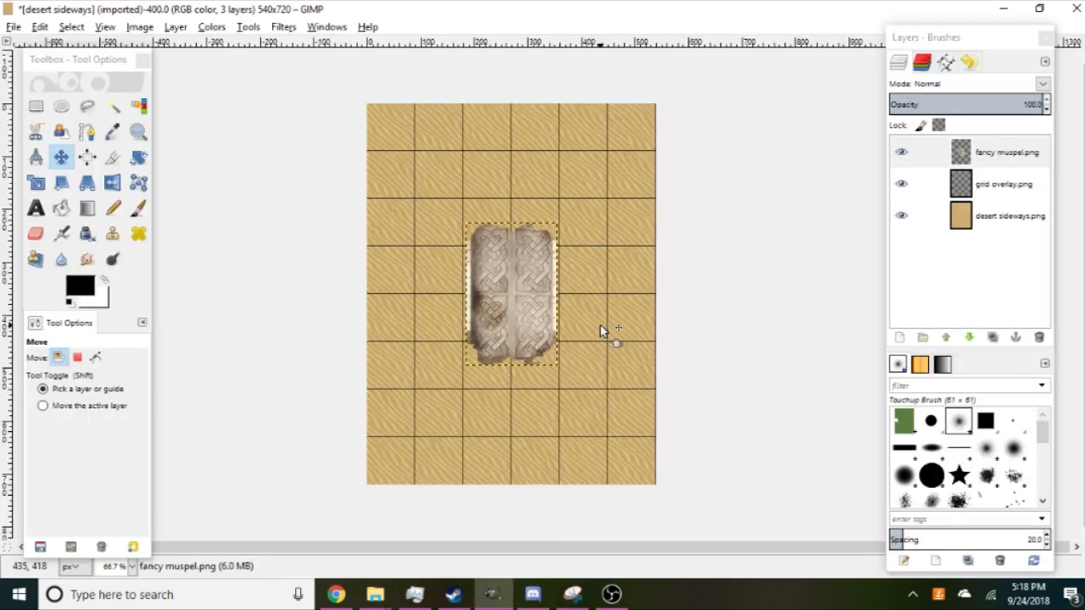
key("1")
scroll(528, 289, "up", 1)
left_click_drag(529, 289, 468, 326)
scroll(450, 325, "down", 2)
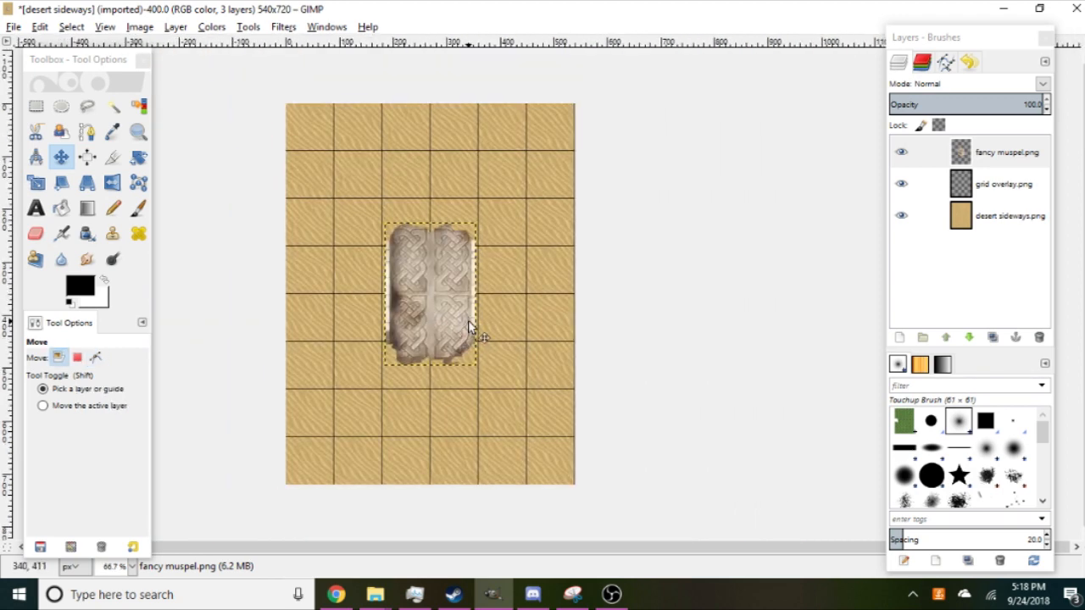
Scale the fancy muspel bridge layer to a width of 180 px, keeping the height at 270 px.
left_click(37, 183)
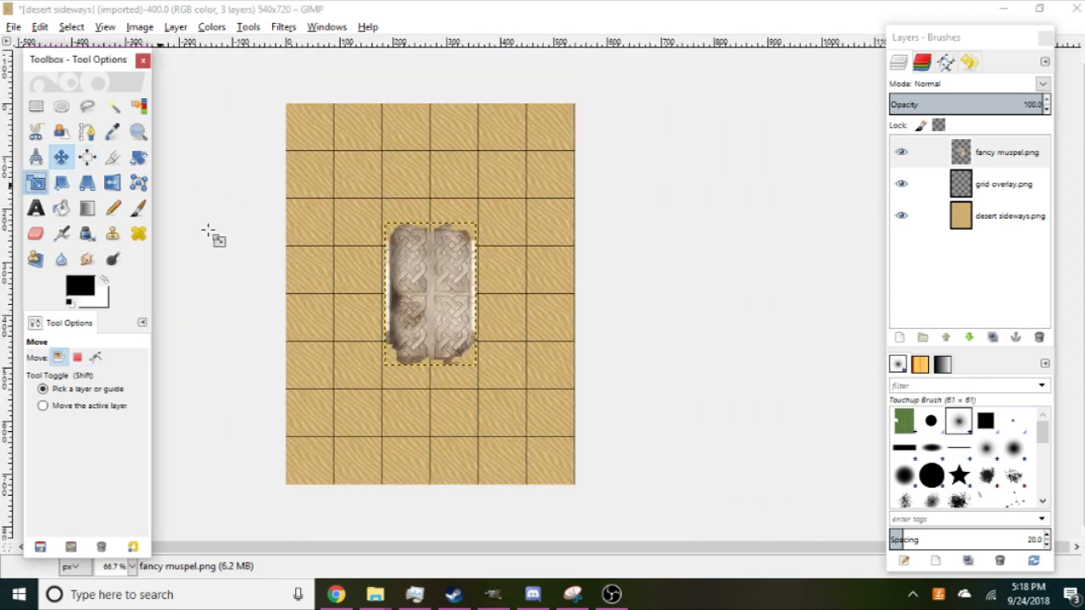
left_click(451, 305)
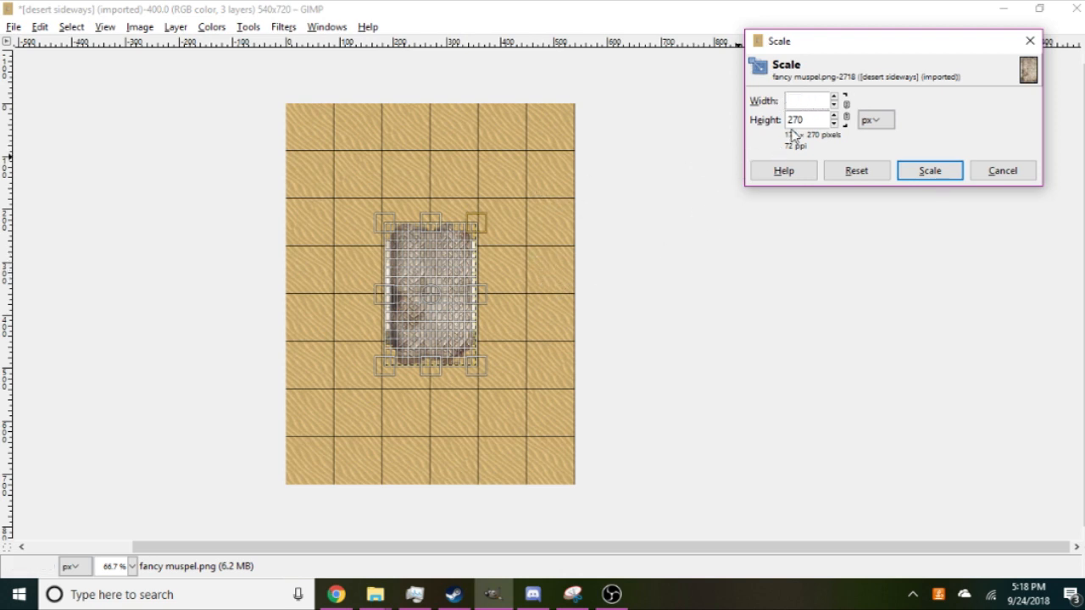
type("180")
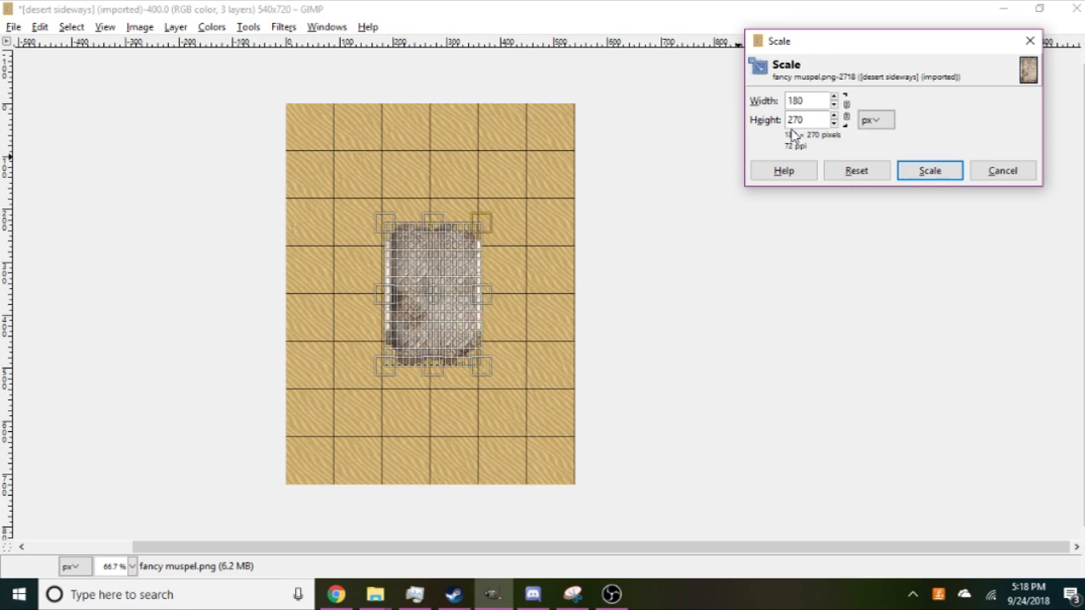
left_click(932, 171)
Move the fancy muspel bridge to the map's right edge, aligned to the last two grid columns and rows three to five.
scroll(524, 280, "up", 2)
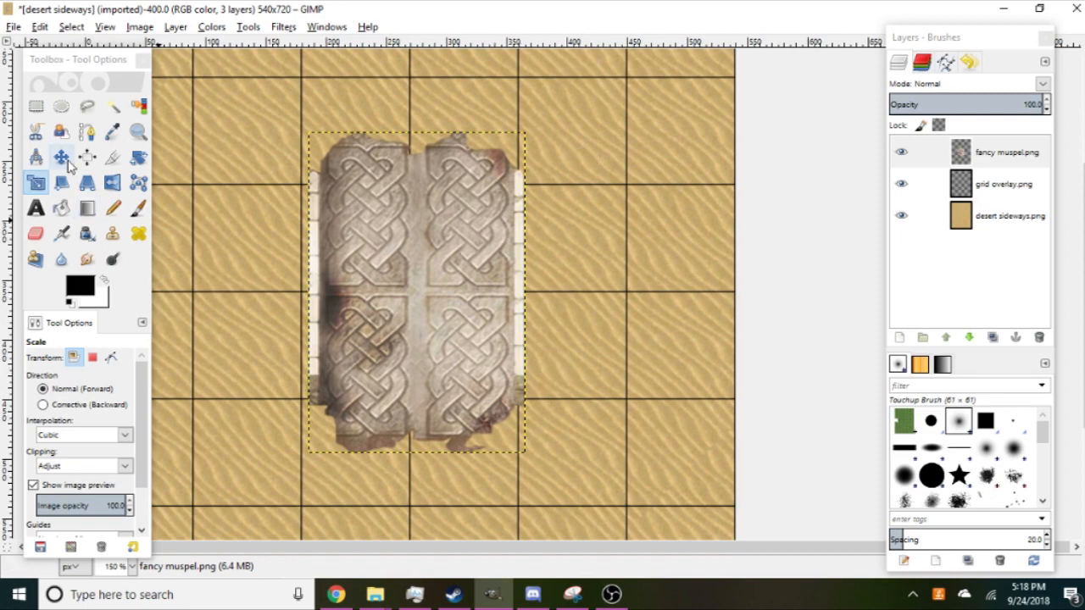
left_click(64, 159)
left_click_drag(364, 343, 570, 301)
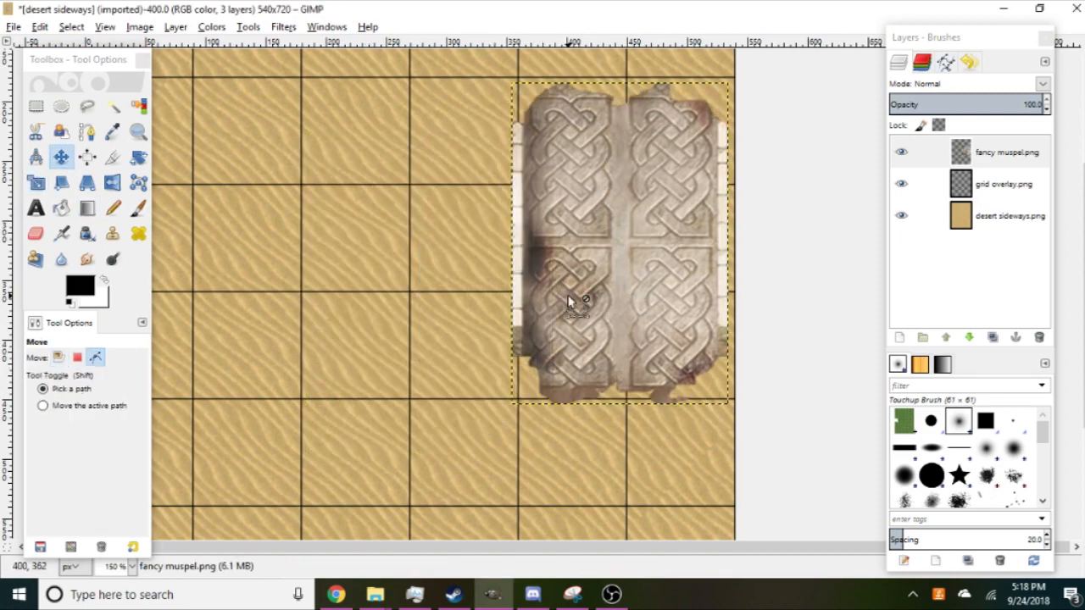
scroll(570, 301, "up", 2)
left_click_drag(369, 276, 417, 290)
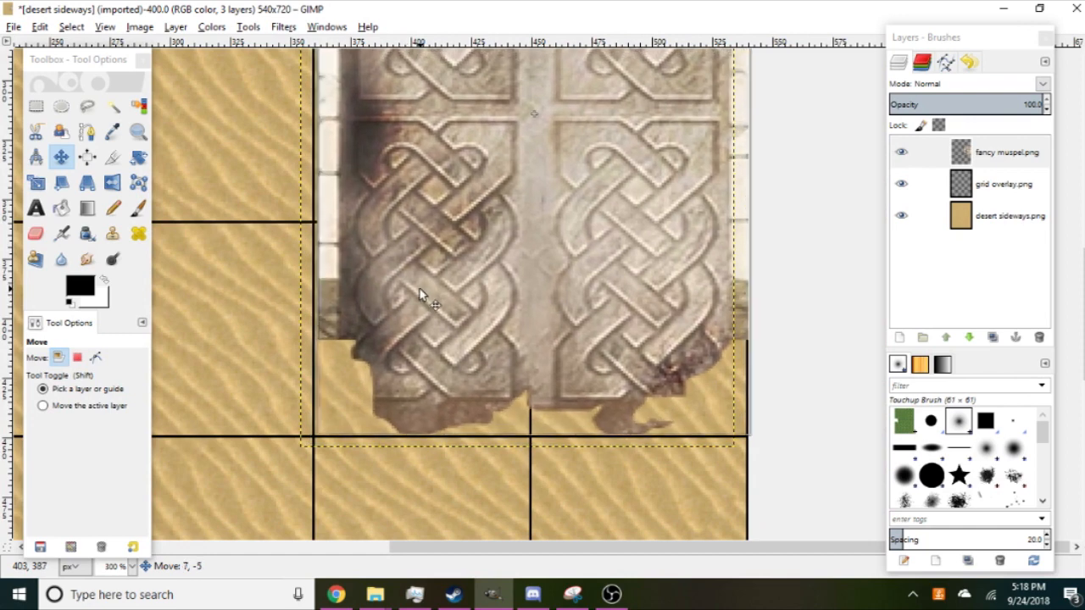
left_click_drag(415, 292, 415, 294)
scroll(415, 294, "down", 4)
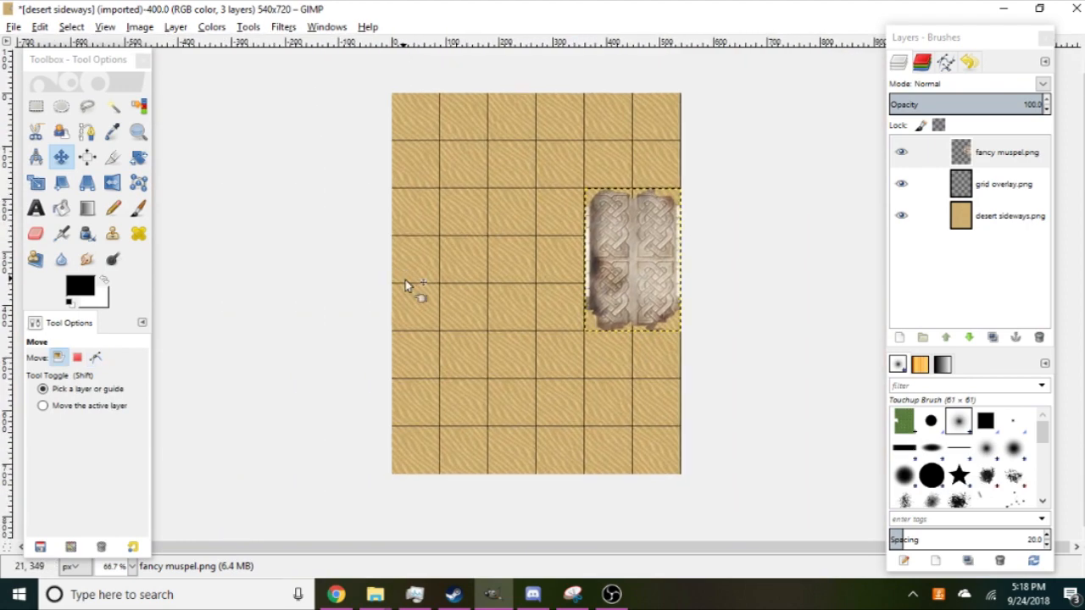
Inspect how the placed fancy muspel bridge lines up with the grid cells and the map's edge.
scroll(444, 303, "up", 2)
scroll(447, 310, "down", 2)
left_click_drag(446, 306, 449, 287)
scroll(450, 287, "up", 1)
scroll(450, 287, "down", 1)
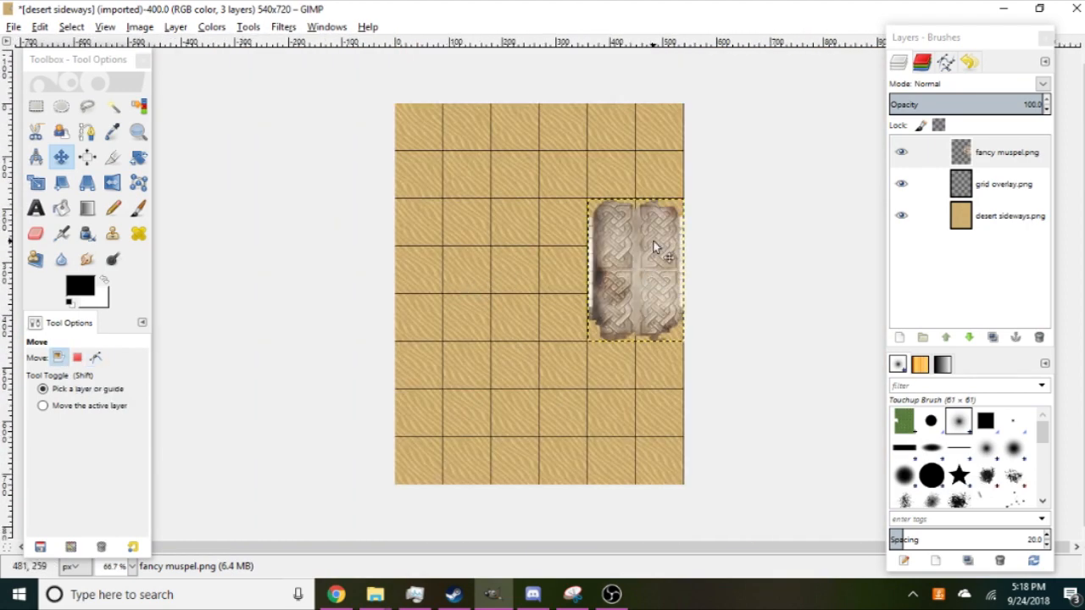
scroll(657, 244, "up", 1)
scroll(591, 275, "up", 2)
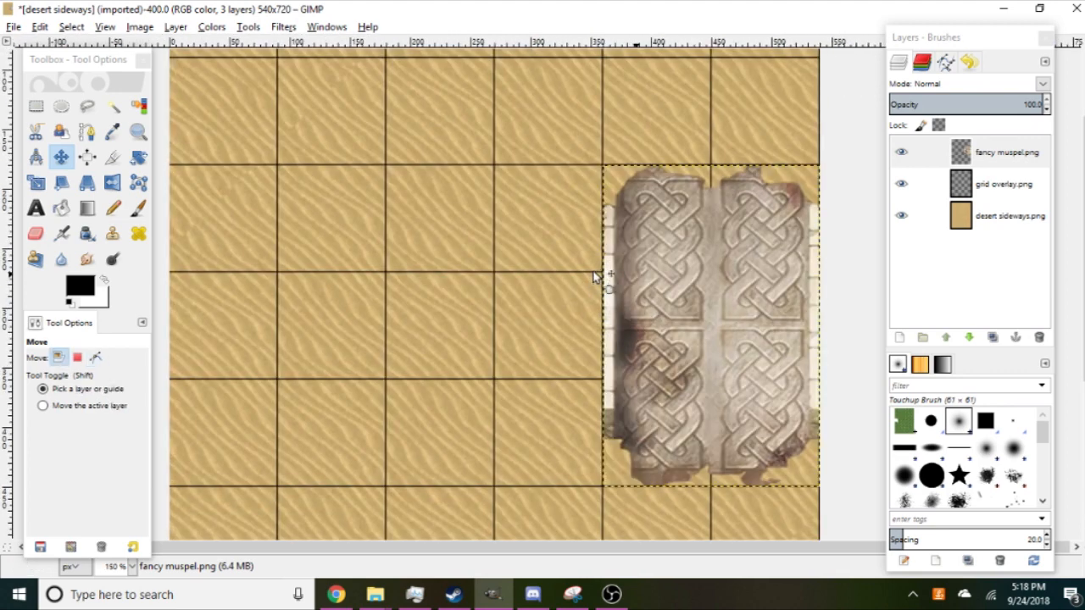
scroll(594, 276, "down", 1)
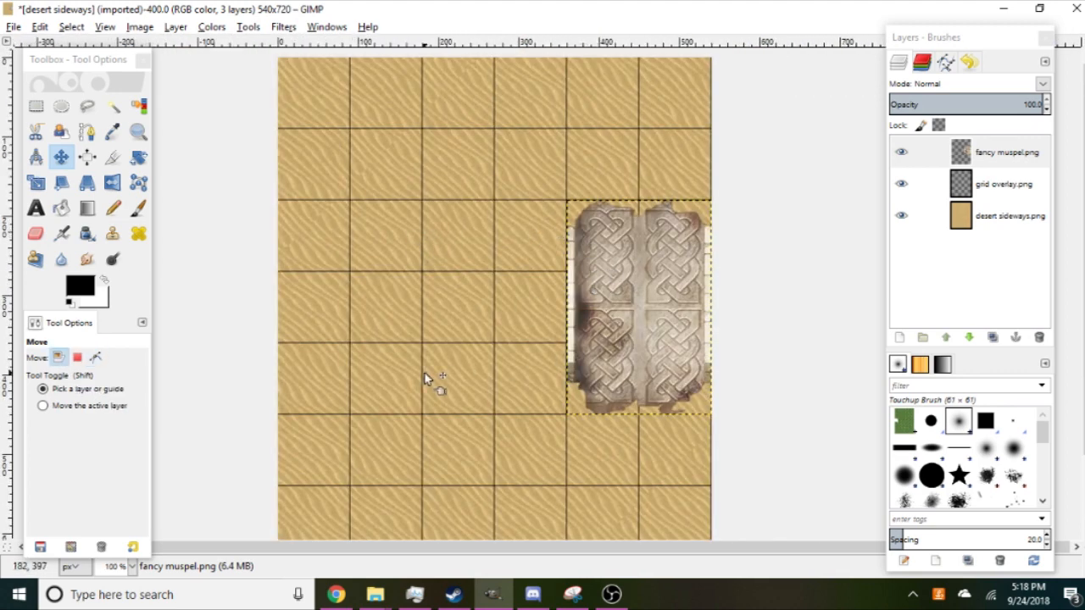
Switch to the asset folder window and open the cliffs folder inside Sections.
mouse_move(375, 593)
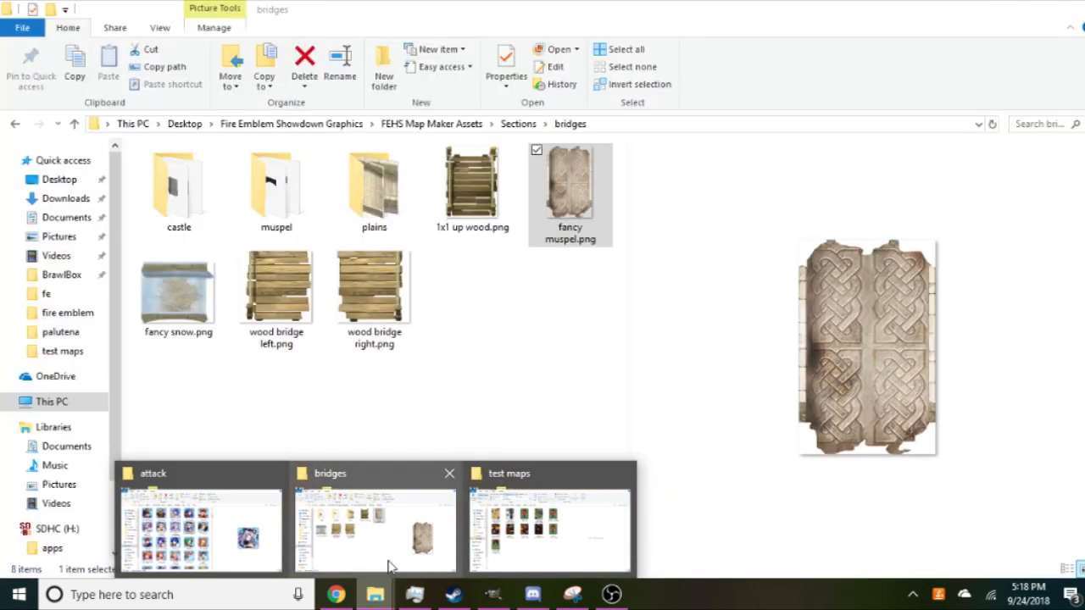
left_click(389, 565)
left_click(519, 125)
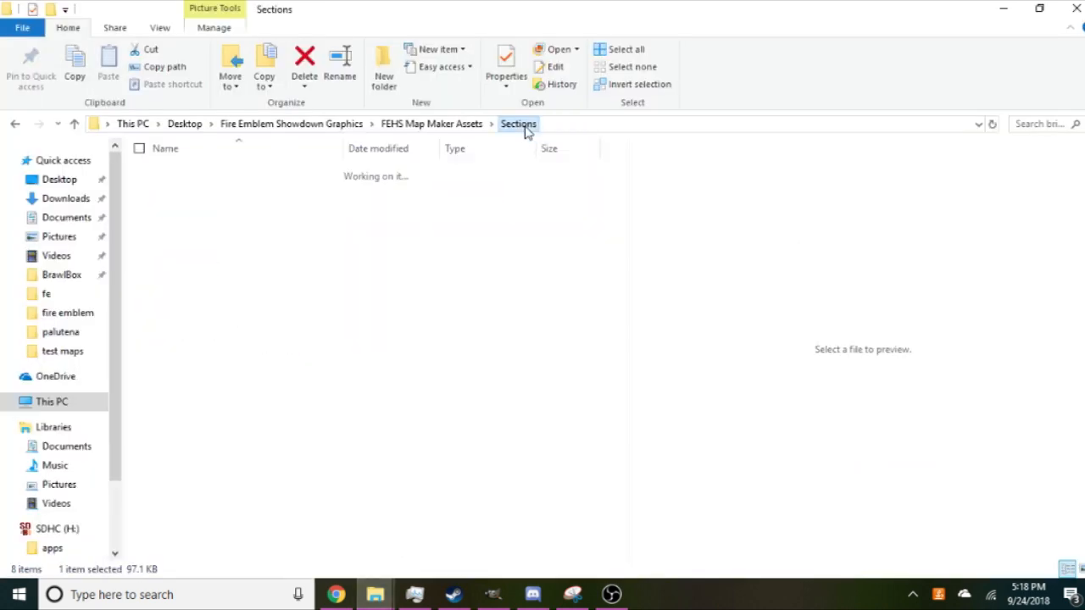
double_click(219, 193)
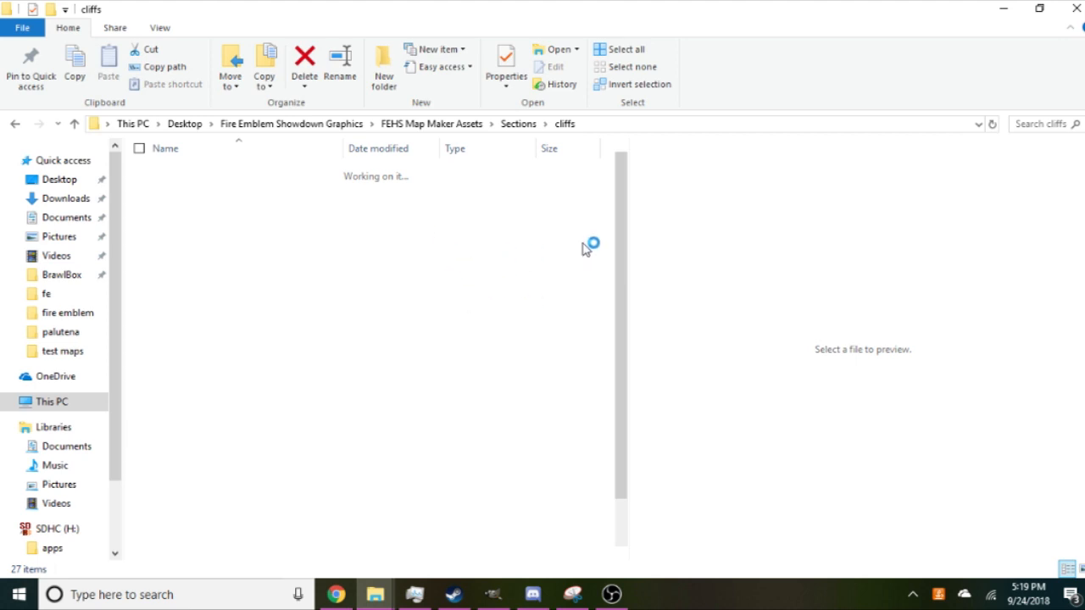
Look through the cliff pieces, preview big.png, and add across.png to the GIMP map as a new layer.
left_click_drag(625, 237, 642, 325)
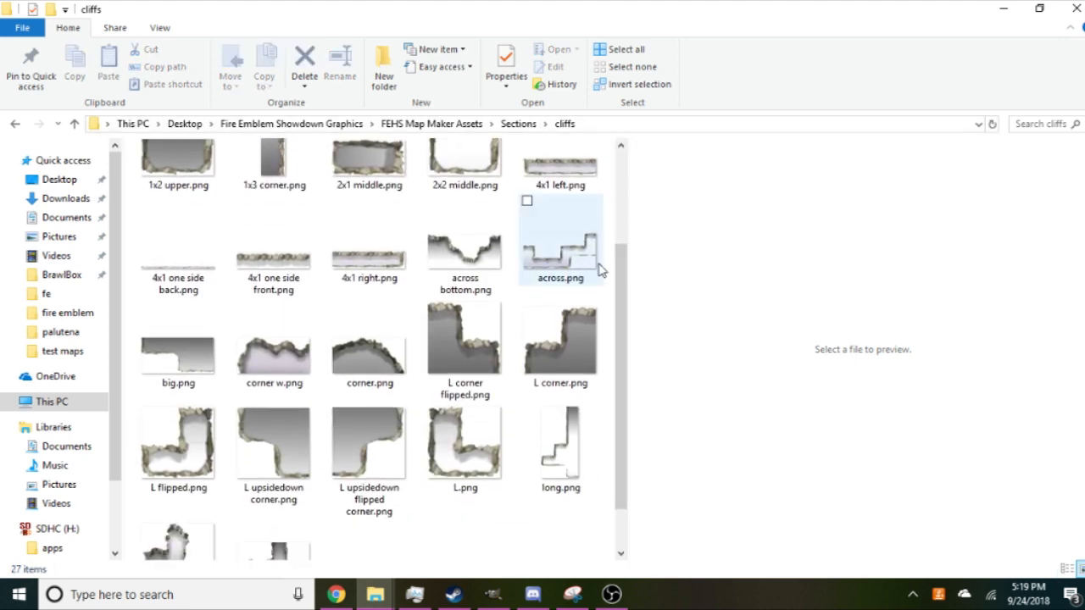
left_click_drag(623, 364, 622, 397)
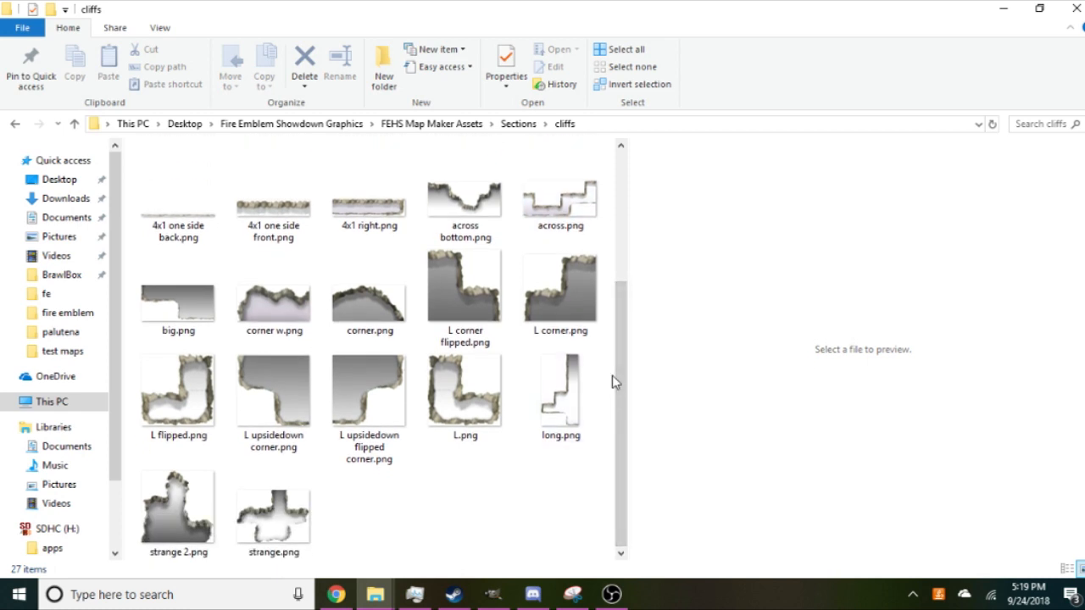
left_click_drag(626, 414, 627, 382)
left_click(202, 346)
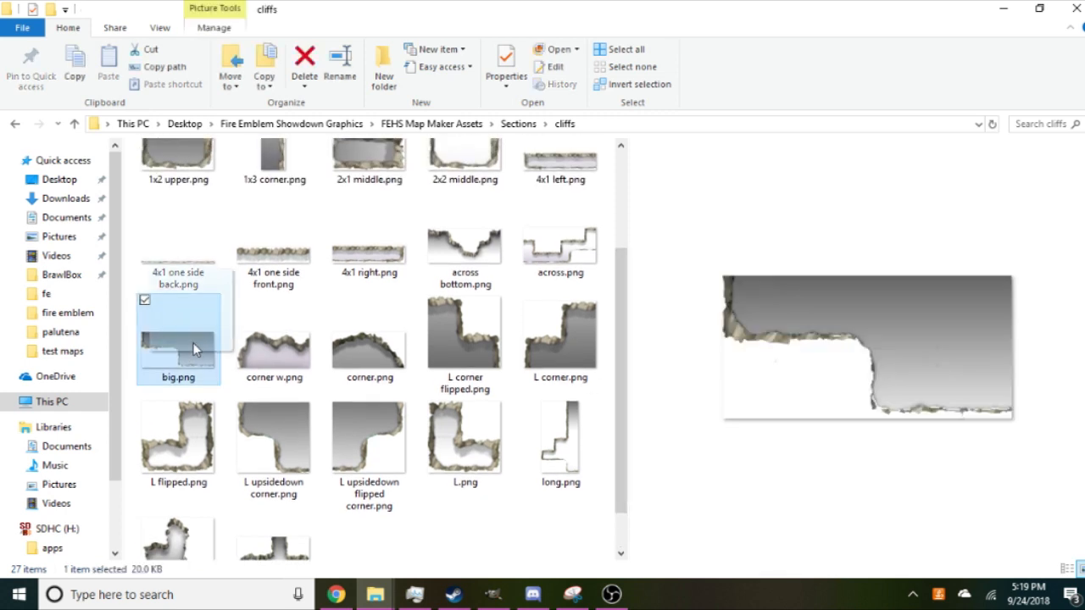
left_click_drag(624, 339, 627, 201)
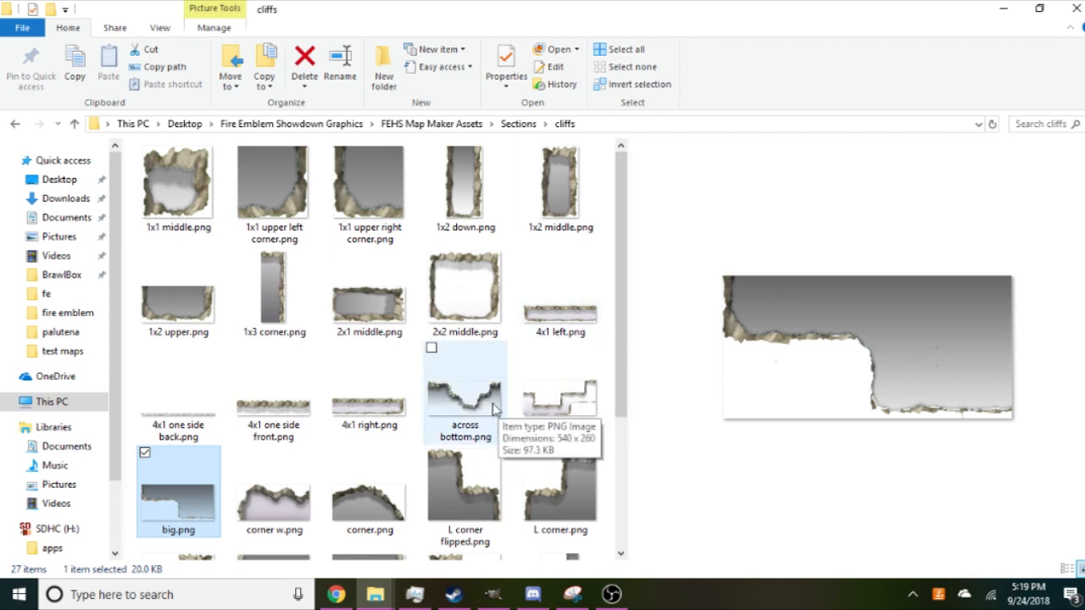
left_click(561, 398)
left_click_drag(564, 399, 576, 428)
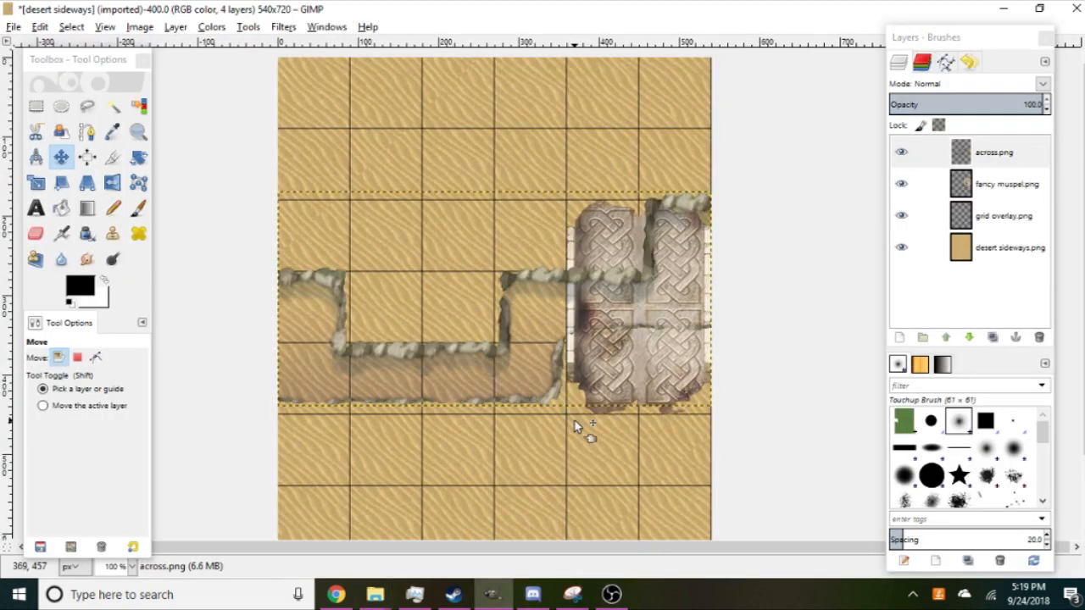
Put the across.png layer beneath the grid overlay and align it with grid rows three to five across the map's full width.
left_click_drag(990, 153, 986, 240)
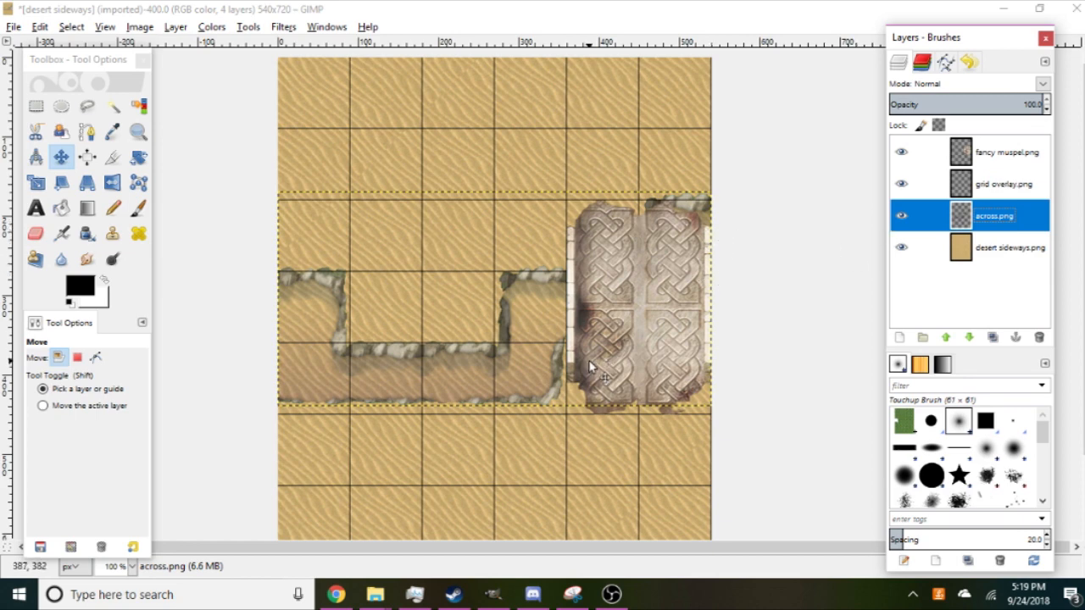
scroll(592, 366, "up", 1)
left_click_drag(524, 337, 552, 334)
scroll(552, 334, "down", 1)
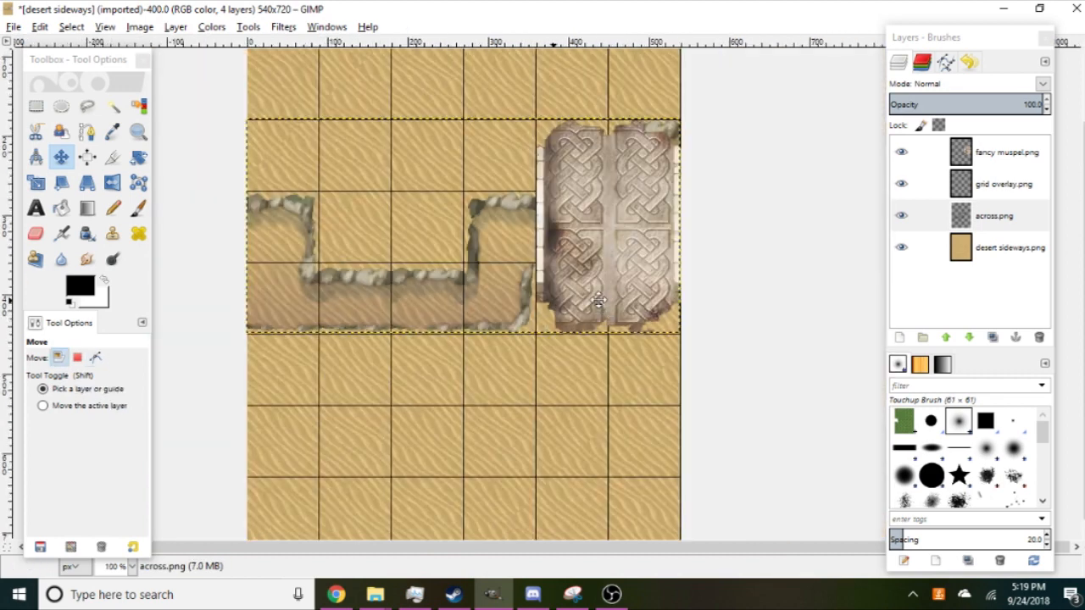
left_click_drag(598, 301, 567, 341)
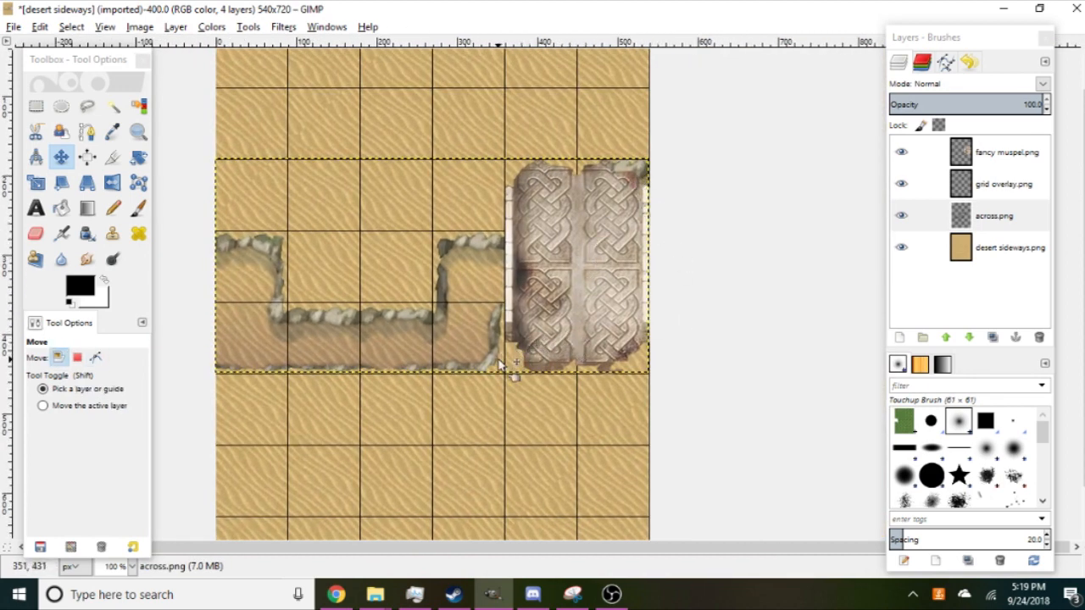
scroll(488, 370, "up", 2)
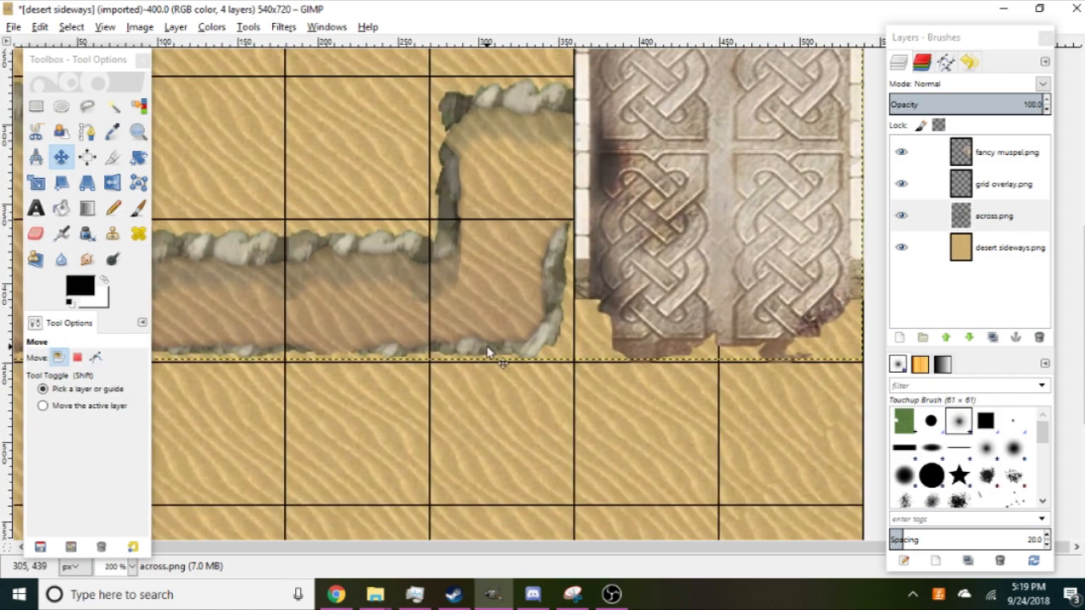
left_click_drag(488, 352, 489, 355)
key("ctrl")
scroll(491, 337, "down", 2)
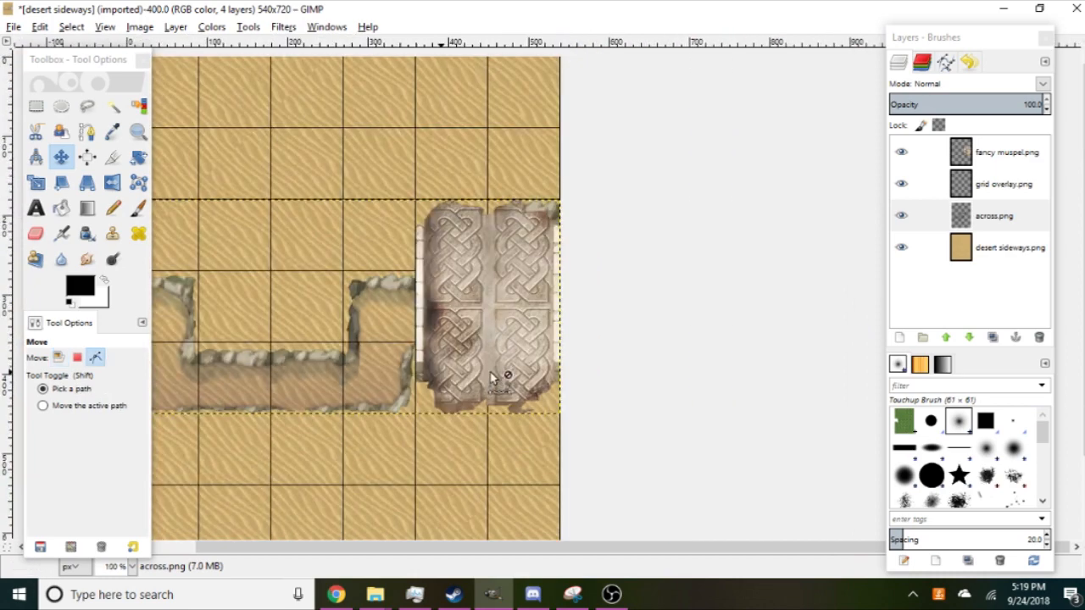
Try to erase the cliff rocks behind the fancy muspel bridge's upper-right corner using the 2. Hardness 100 brush.
scroll(662, 339, "up", 2)
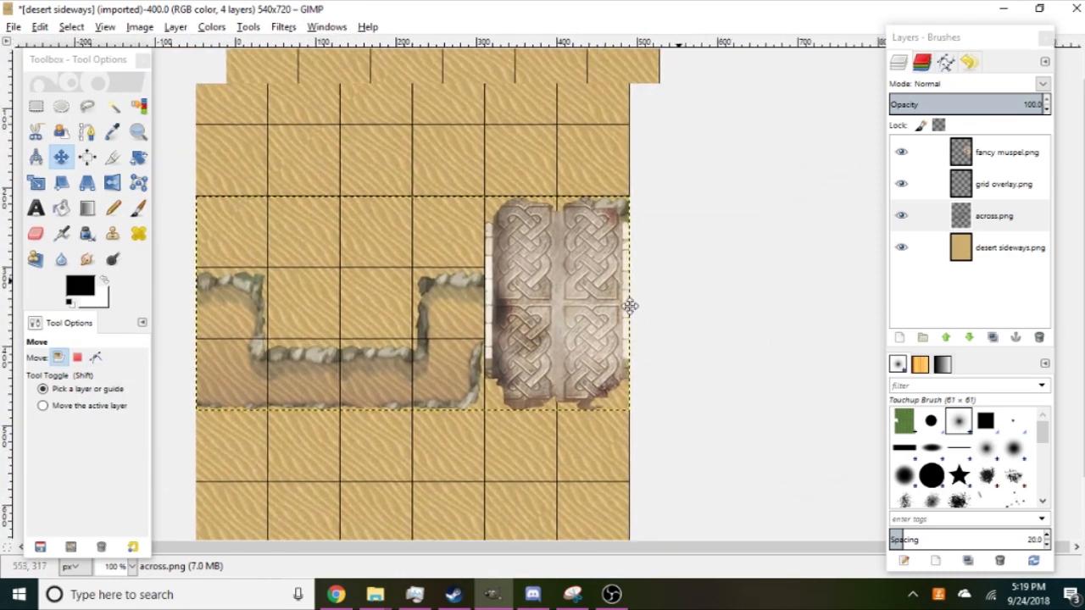
scroll(556, 324, "down", 3)
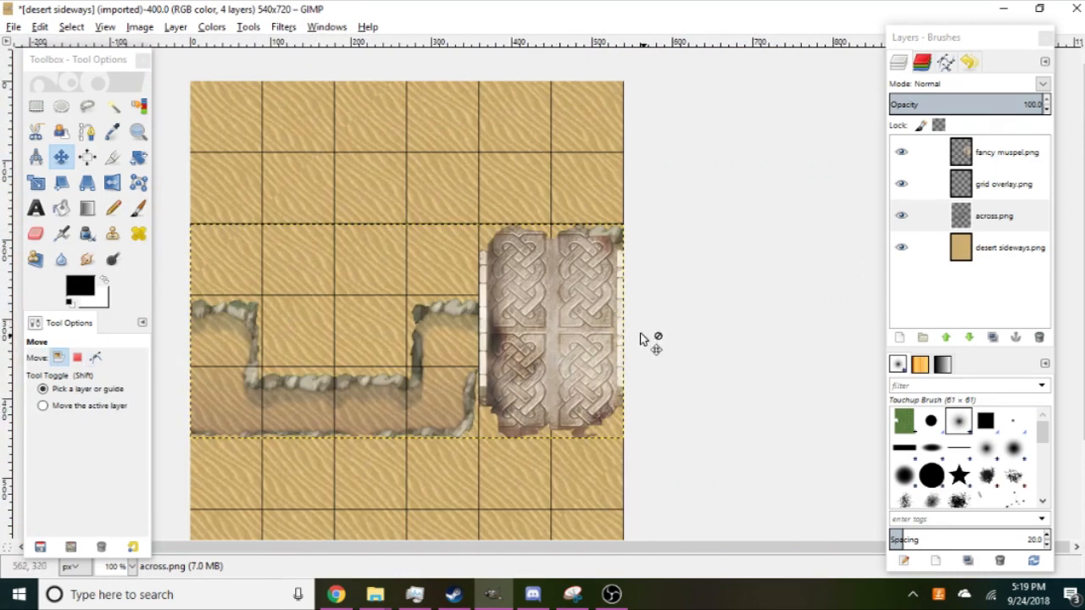
scroll(649, 337, "up", 2)
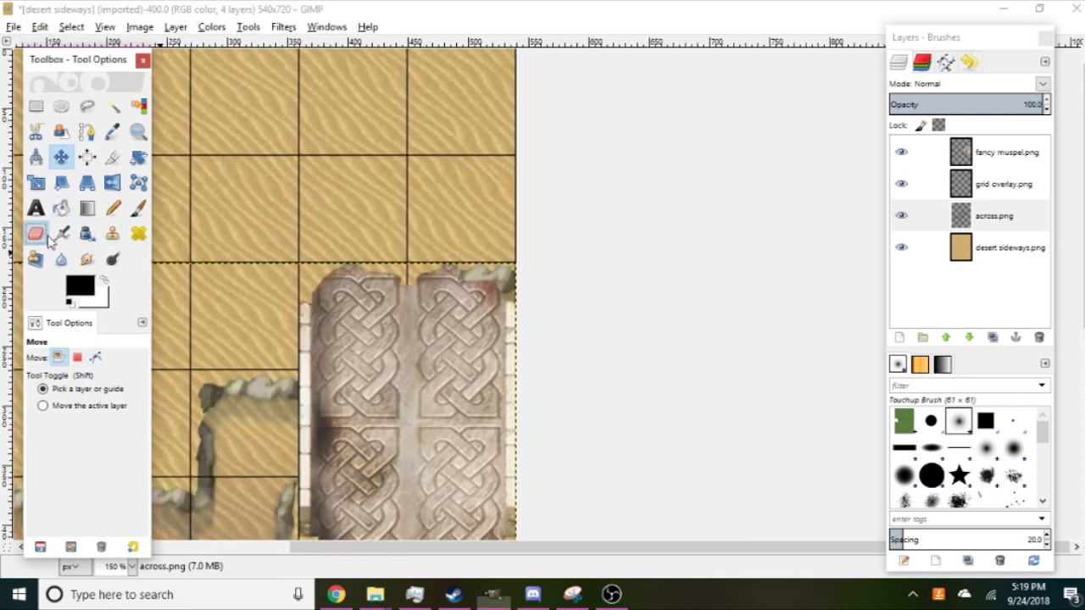
left_click(35, 234)
left_click(931, 475)
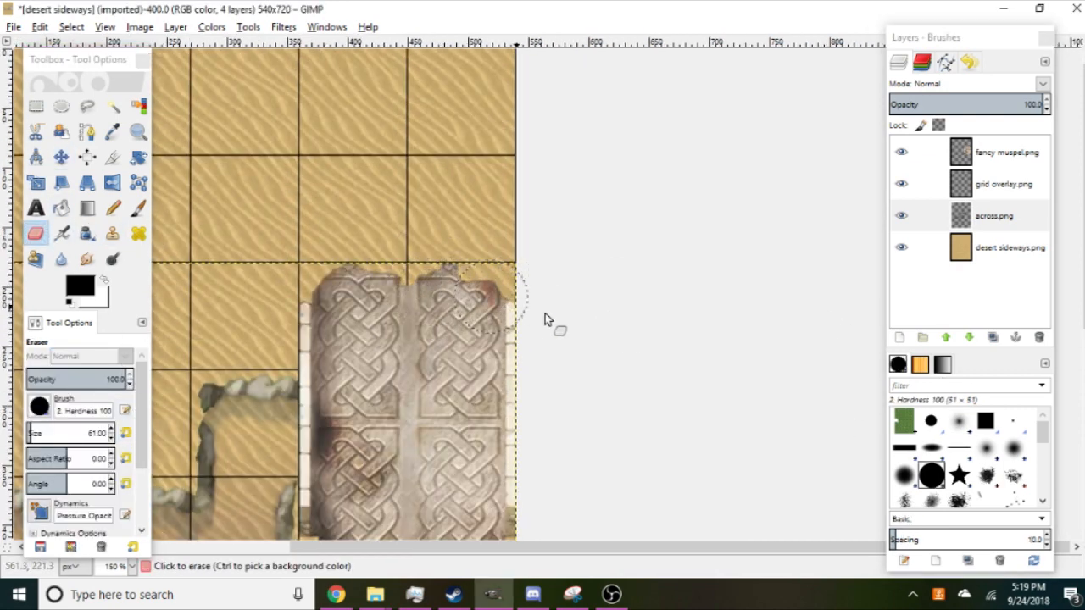
scroll(593, 301, "down", 2)
scroll(597, 297, "left", 2)
scroll(568, 284, "up", 1)
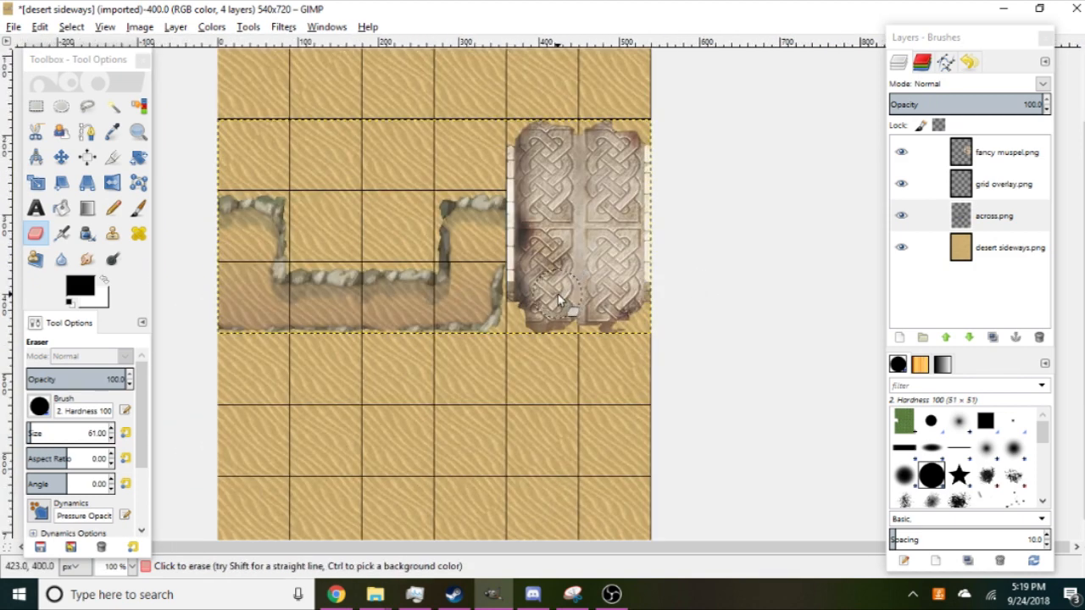
left_click_drag(557, 295, 610, 293)
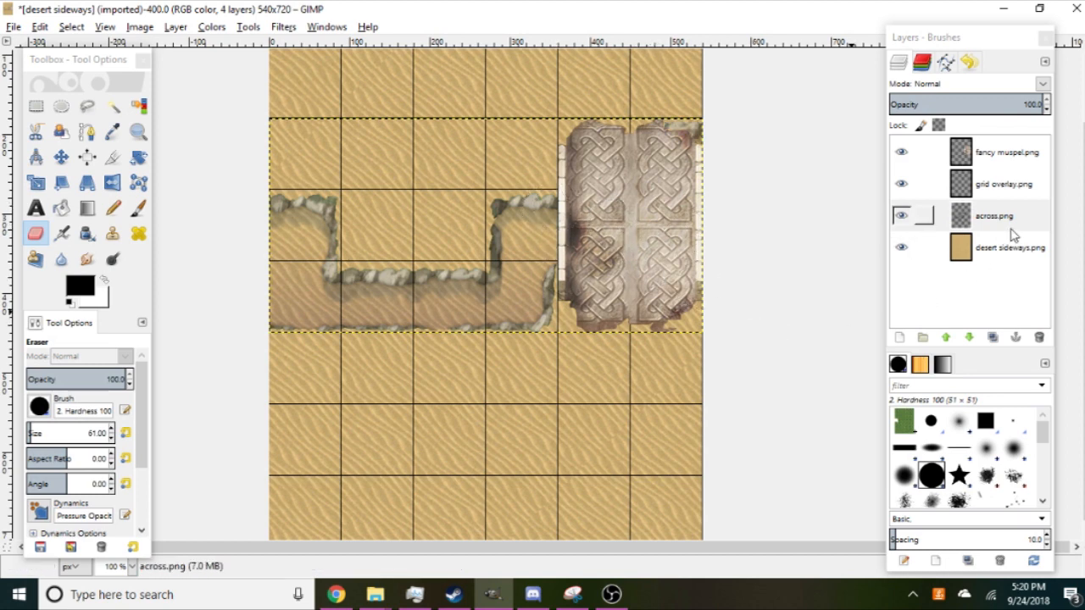
Delete the fancy muspel.png bridge layer.
left_click(1003, 184)
left_click(992, 152)
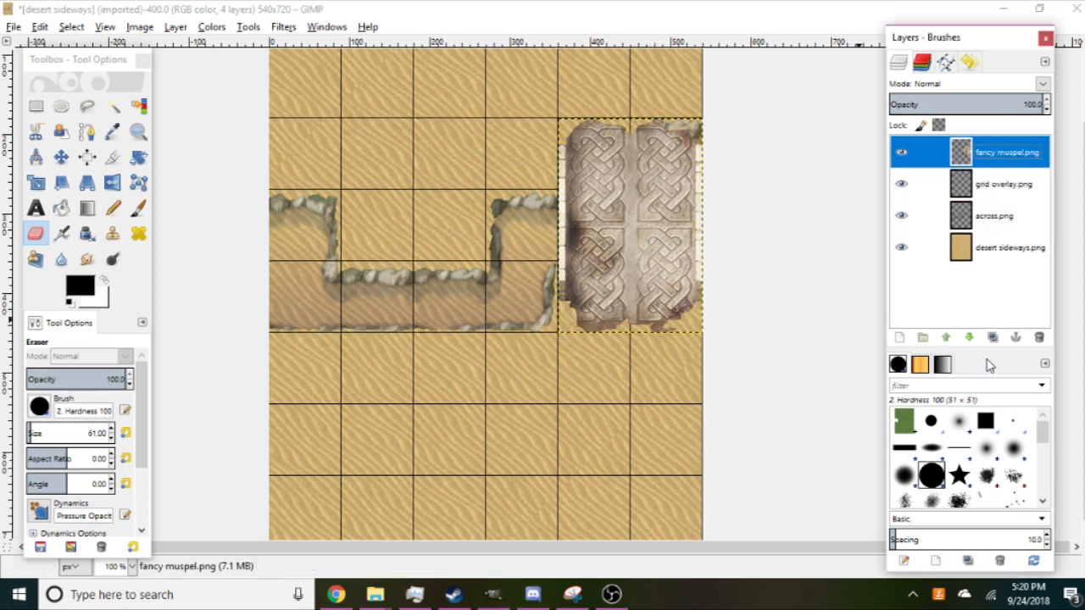
left_click(1039, 338)
Add 1x1 up wood.png from the bridges folder in Sections as a new layer on the GIMP map.
mouse_move(375, 594)
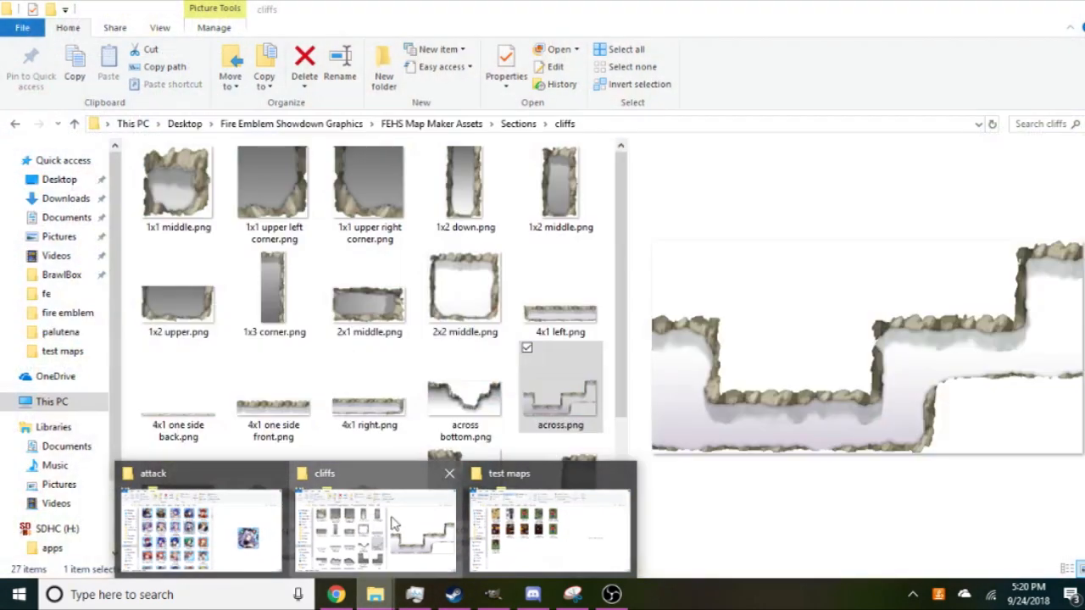
left_click(373, 529)
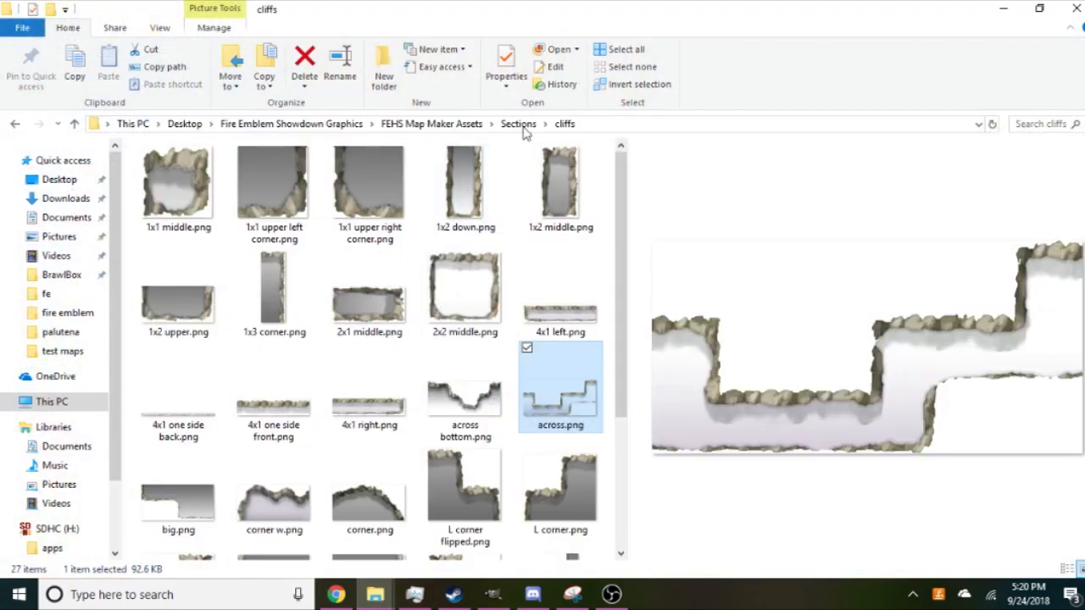
left_click(519, 123)
double_click(274, 178)
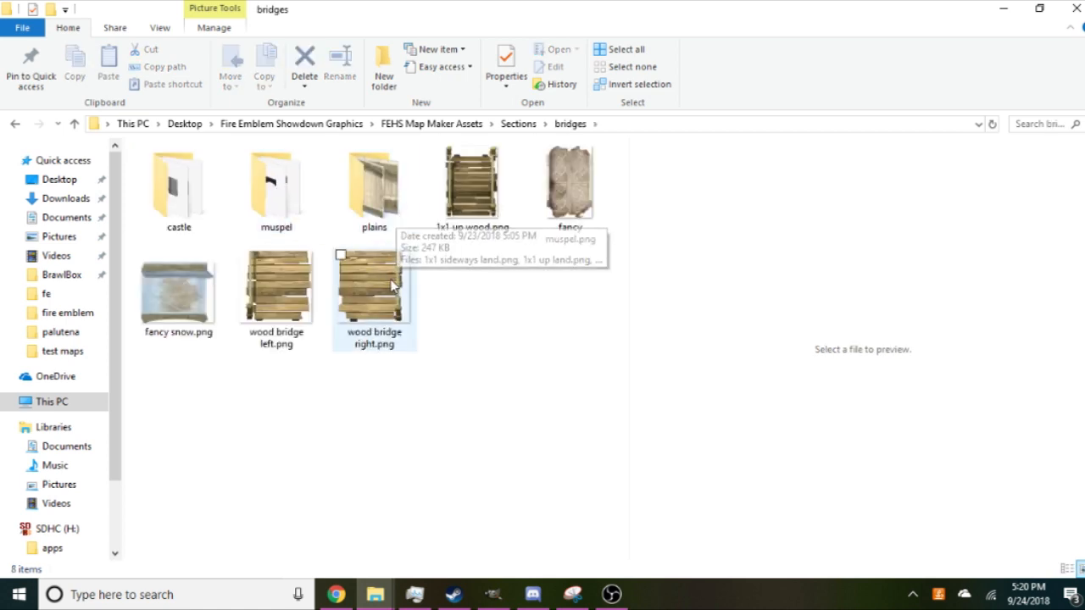
mouse_move(390, 300)
left_mouse_down()
mouse_move(423, 295)
mouse_move(378, 297)
left_mouse_up()
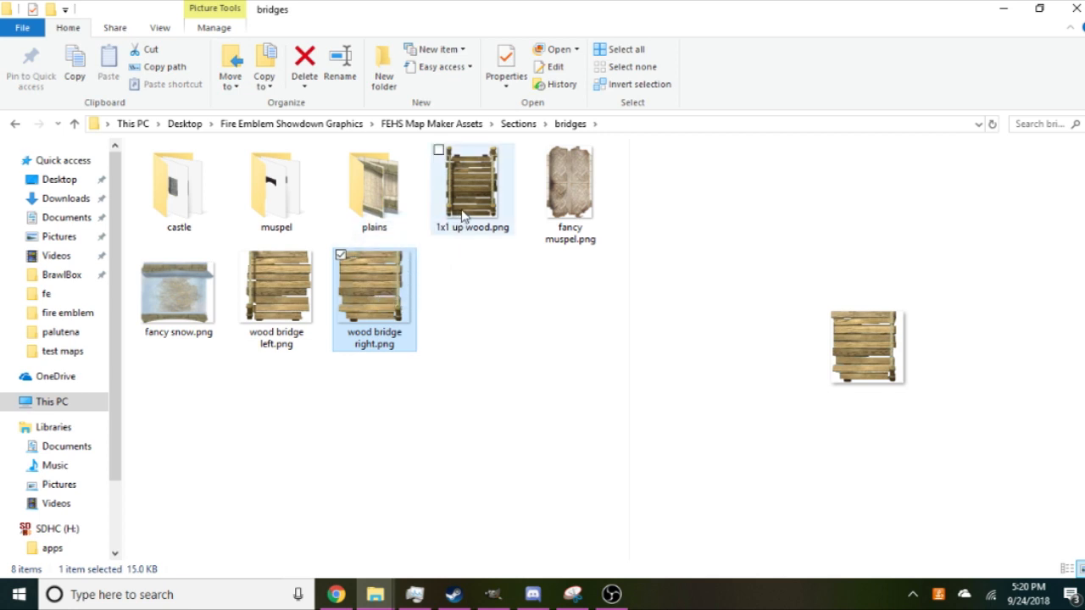
left_click_drag(463, 217, 685, 246)
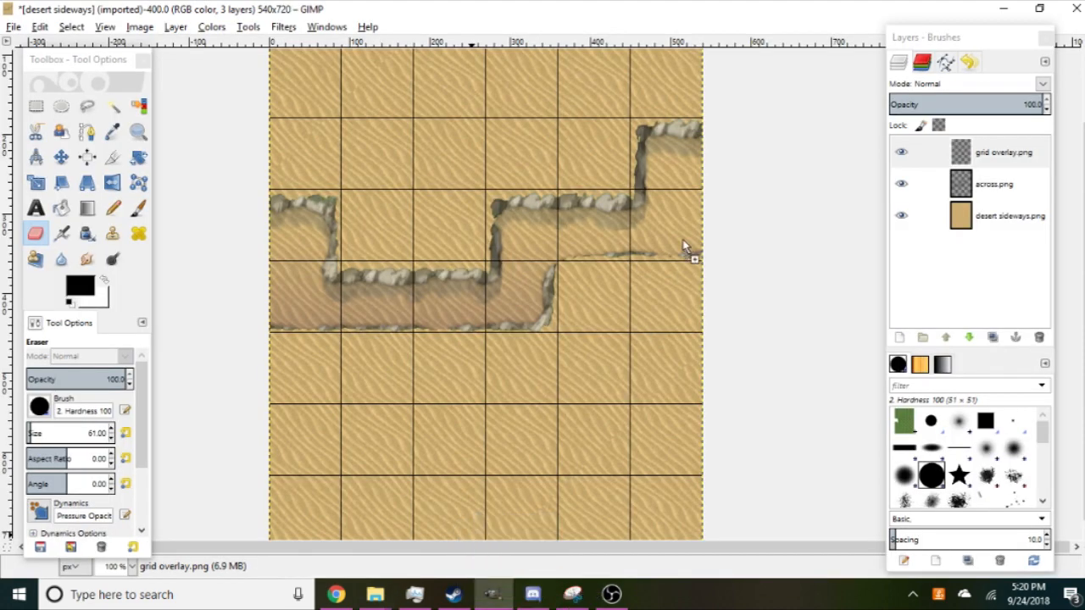
left_click_drag(612, 314, 615, 315)
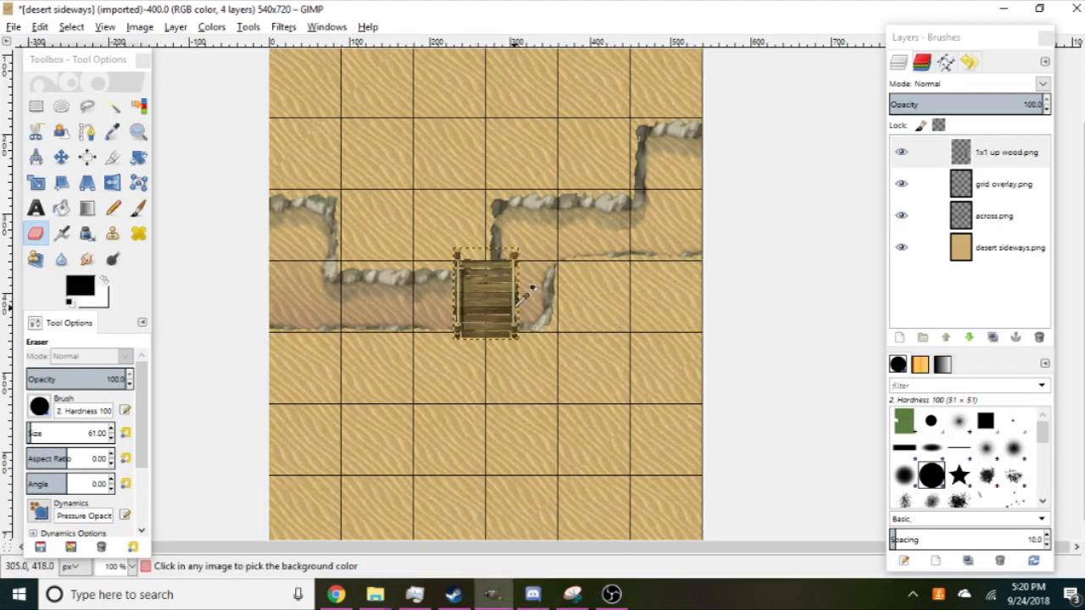
Move the wooden bridge across the cliff, fitting it into the grid cell at column five, row four.
scroll(517, 292, "up", 1)
left_click_drag(486, 330, 655, 322)
scroll(655, 323, "up", 3)
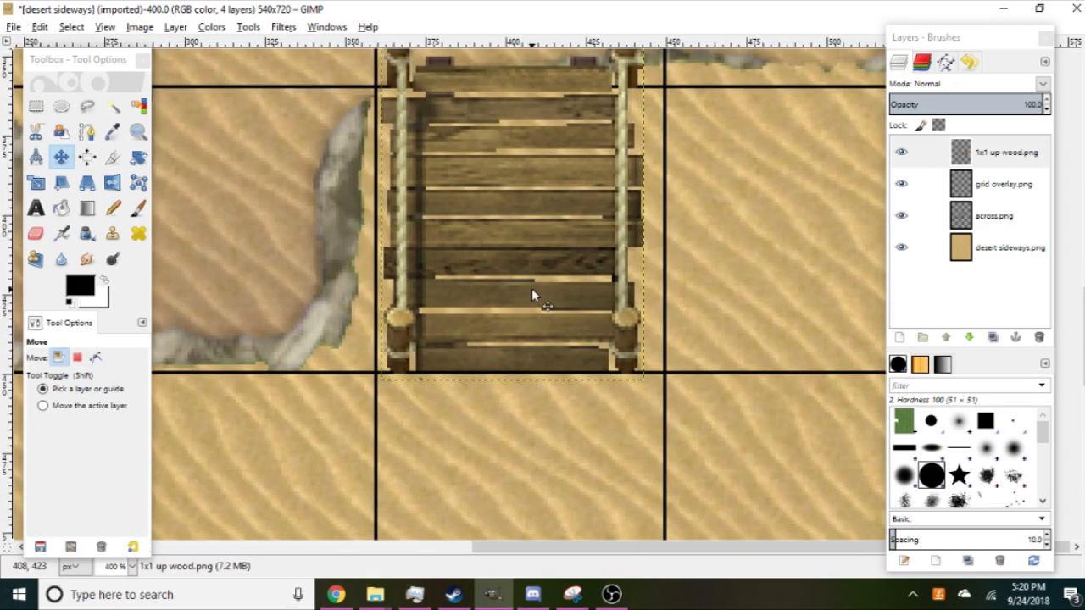
left_click_drag(533, 292, 539, 287)
left_click_drag(540, 283, 284, 384)
scroll(541, 284, "down", 2)
left_click_drag(470, 356, 479, 415)
scroll(477, 253, "up", 2)
left_click_drag(533, 328, 516, 261)
scroll(516, 261, "down", 4)
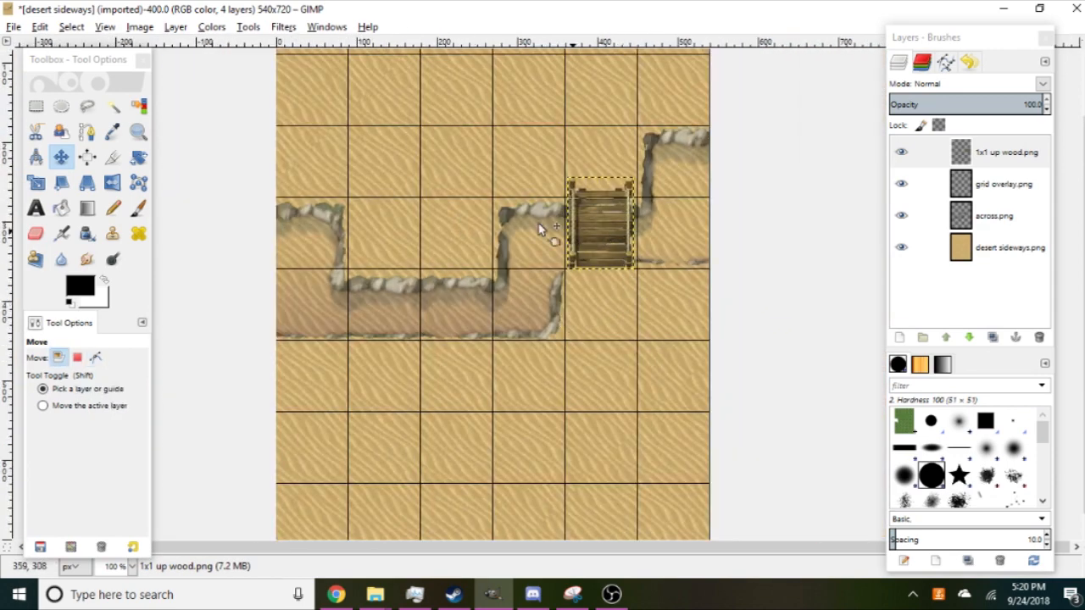
Duplicate the wooden bridge layer and fit the copy into the grid cell at column one, row five.
left_click(994, 337)
left_click_drag(600, 223, 349, 295)
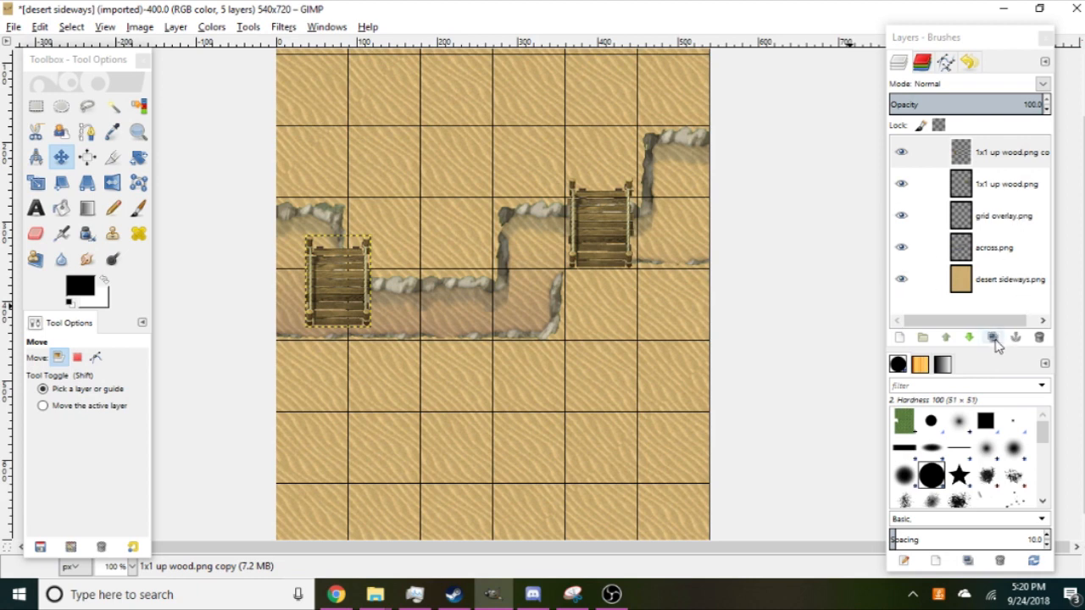
right_click(1004, 153)
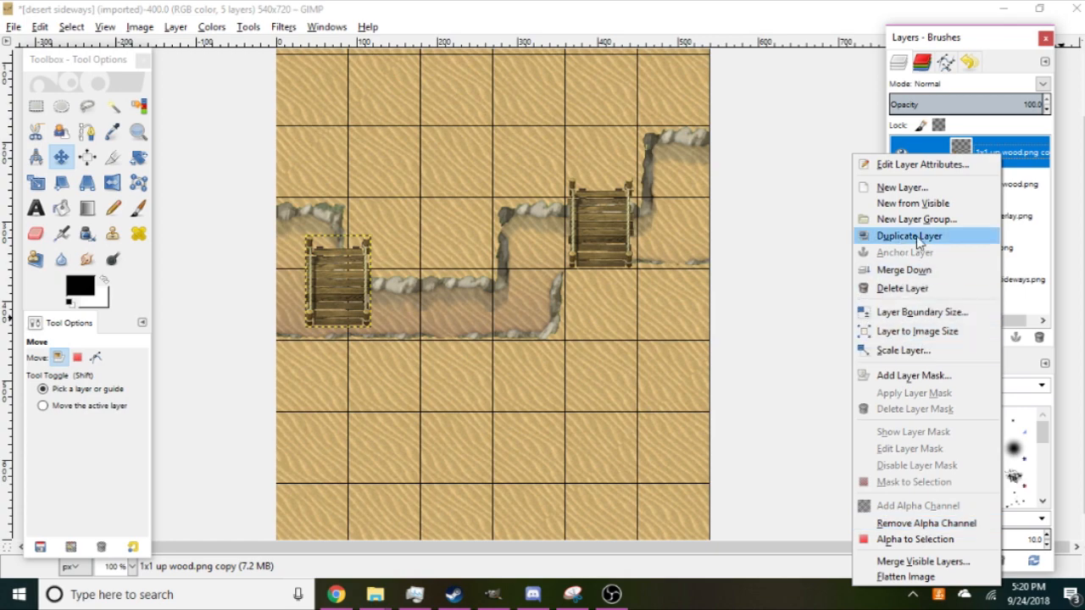
left_click(1027, 155)
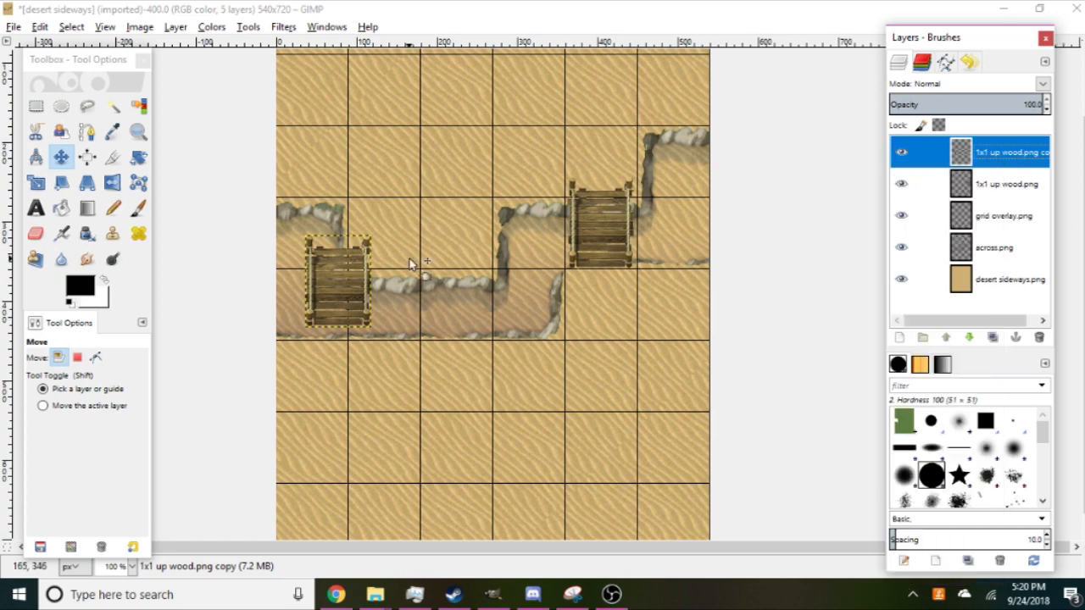
left_click(444, 258)
scroll(445, 258, "up", 2)
scroll(445, 254, "up", 1)
left_click_drag(515, 286, 438, 325)
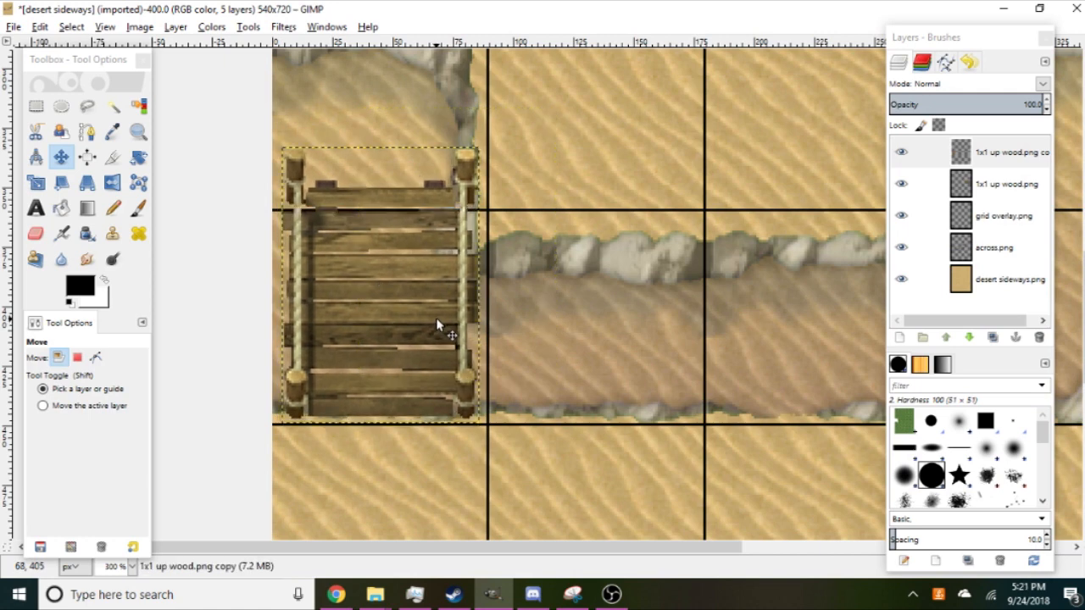
Duplicate the bridge copy in column one and place the new piece directly above it in row four.
left_click(992, 338)
scroll(625, 344, "up", 2)
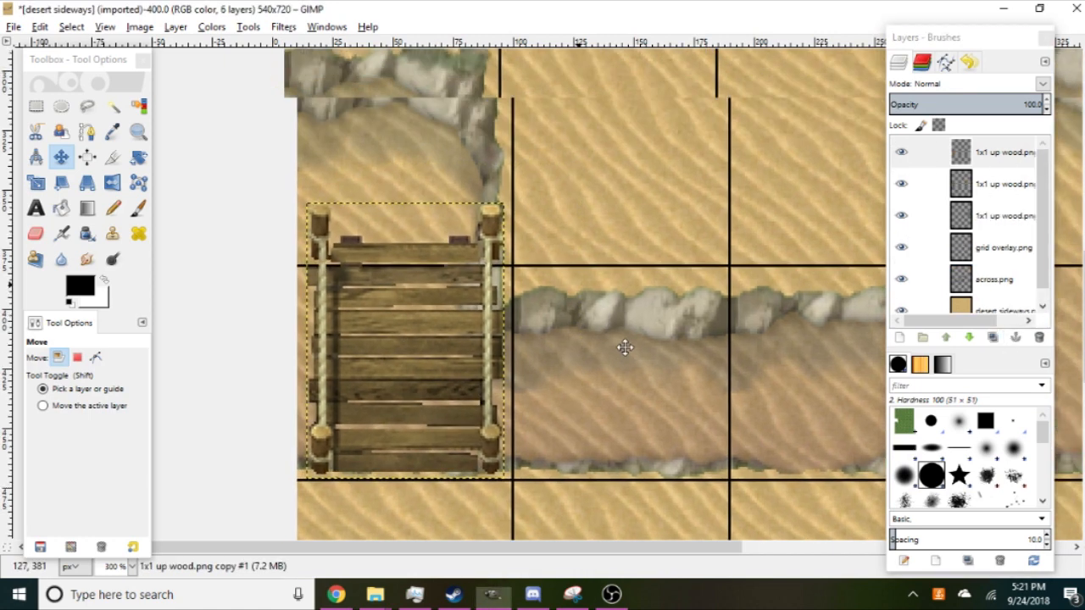
scroll(551, 356, "left", 1)
left_click_drag(467, 368, 466, 189)
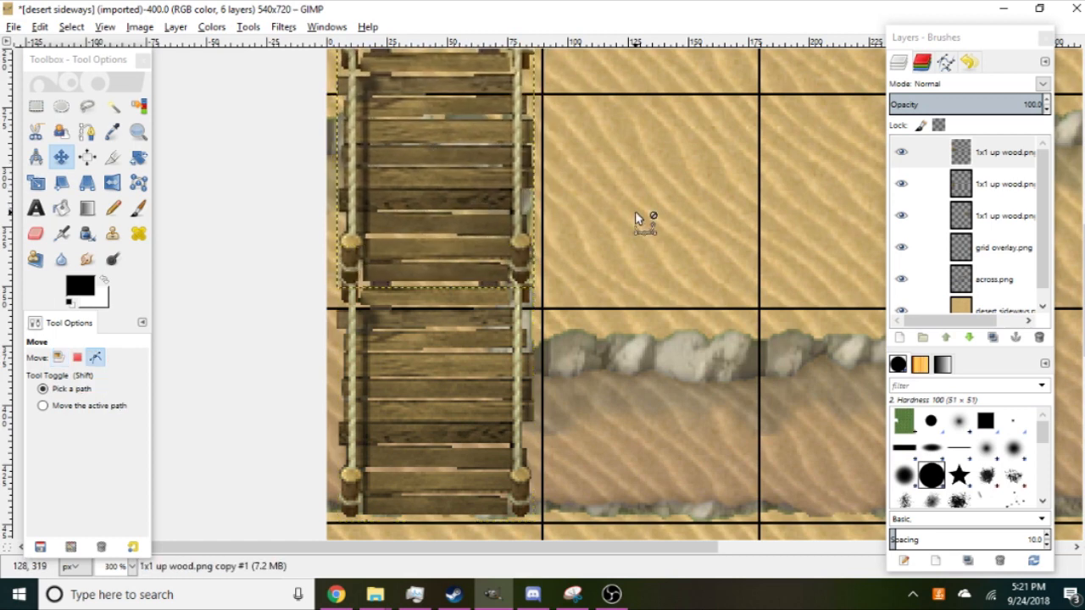
scroll(635, 211, "down", 2, "ctrl")
scroll(635, 211, "down", 1, "ctrl")
scroll(924, 234, "down", 1)
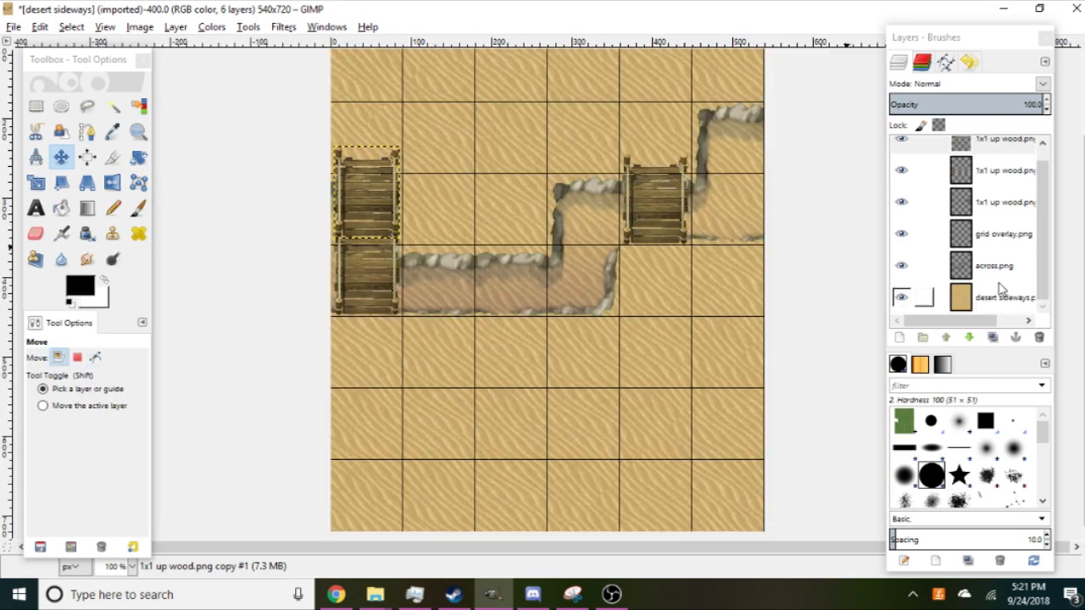
Activate the desert sideways.png layer and choose the Free Select tool for outlining the cliff area.
left_click(924, 297)
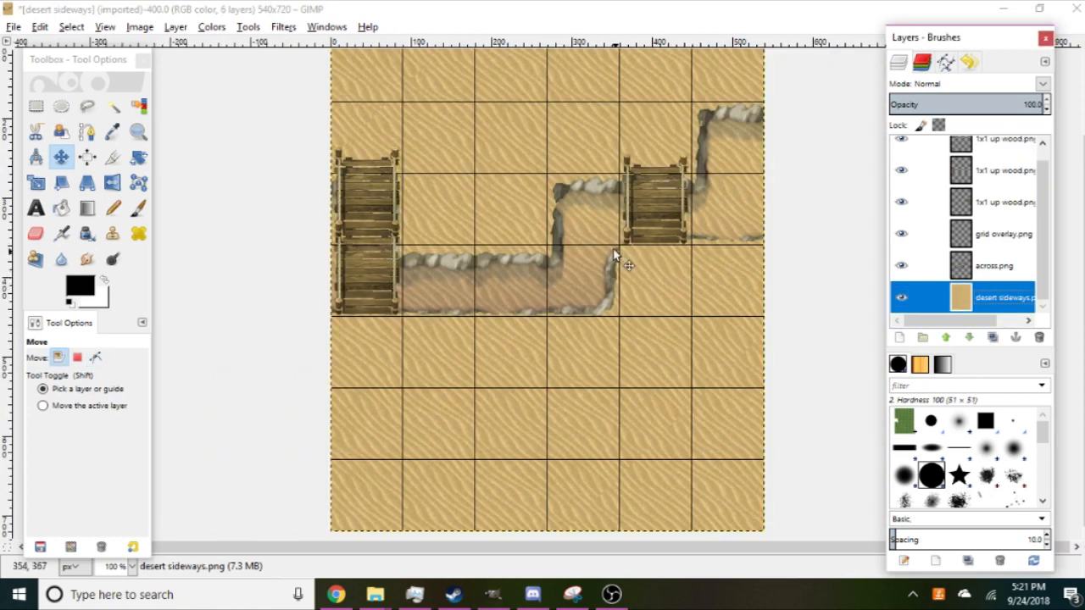
left_click_drag(718, 296, 695, 299)
scroll(695, 299, "down", 1, "ctrl")
scroll(694, 305, "up", 1, "ctrl")
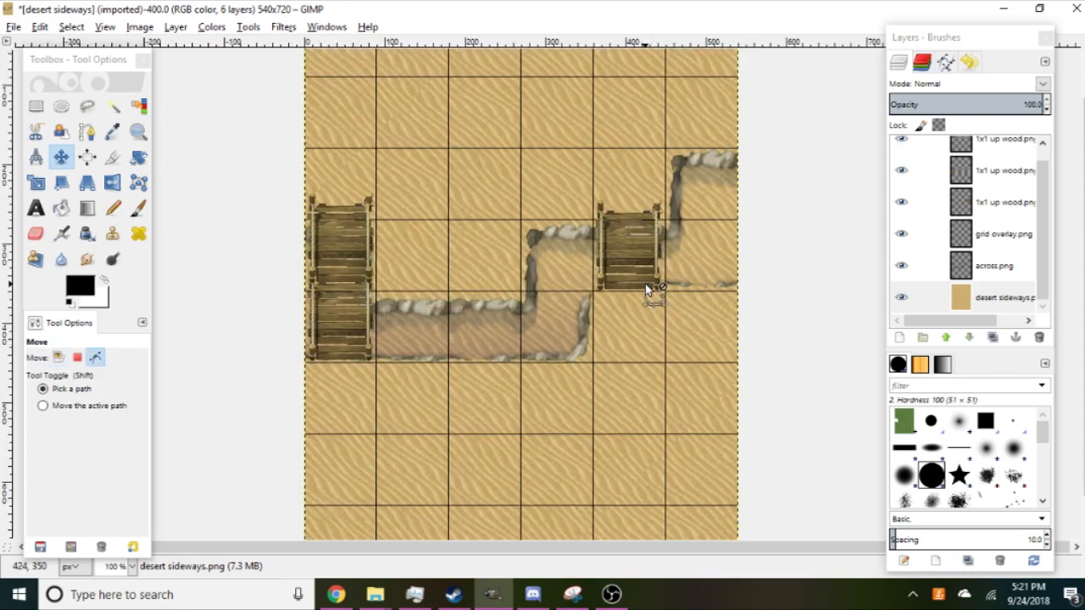
scroll(649, 291, "up", 1, "ctrl")
scroll(657, 305, "down", 1, "ctrl")
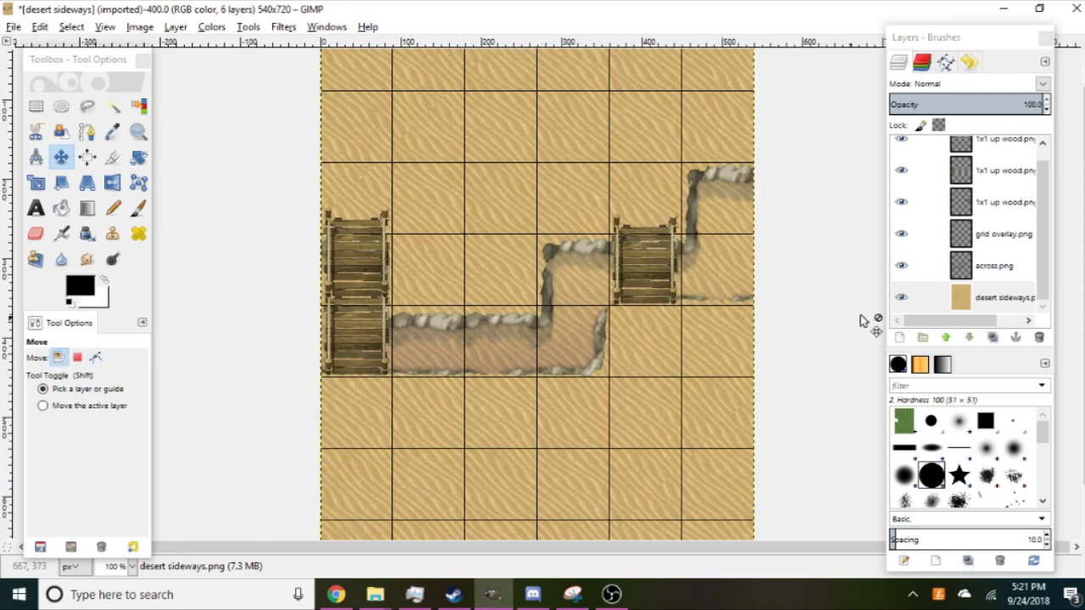
left_click(933, 298)
scroll(546, 293, "up", 1, "ctrl")
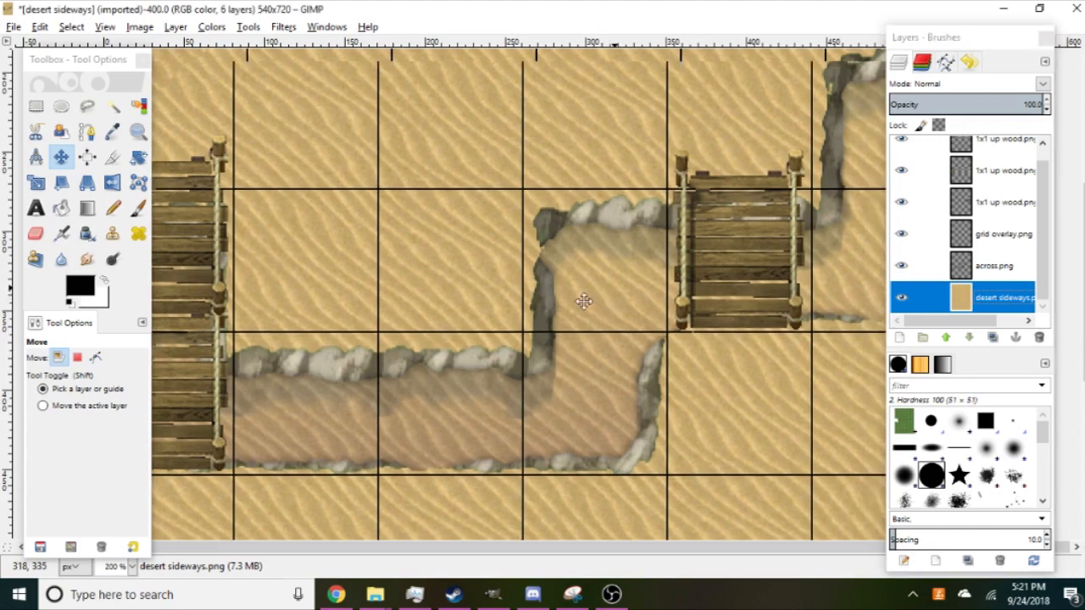
left_click_drag(584, 302, 408, 363)
left_click(88, 107)
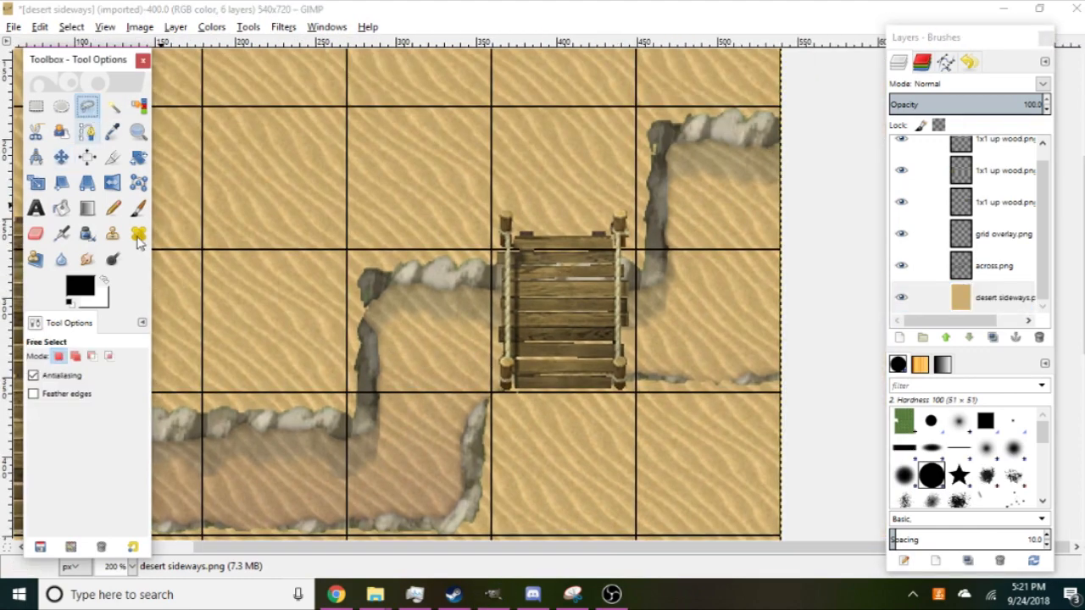
left_click_drag(173, 425, 351, 292)
scroll(523, 298, "down", 1, "ctrl")
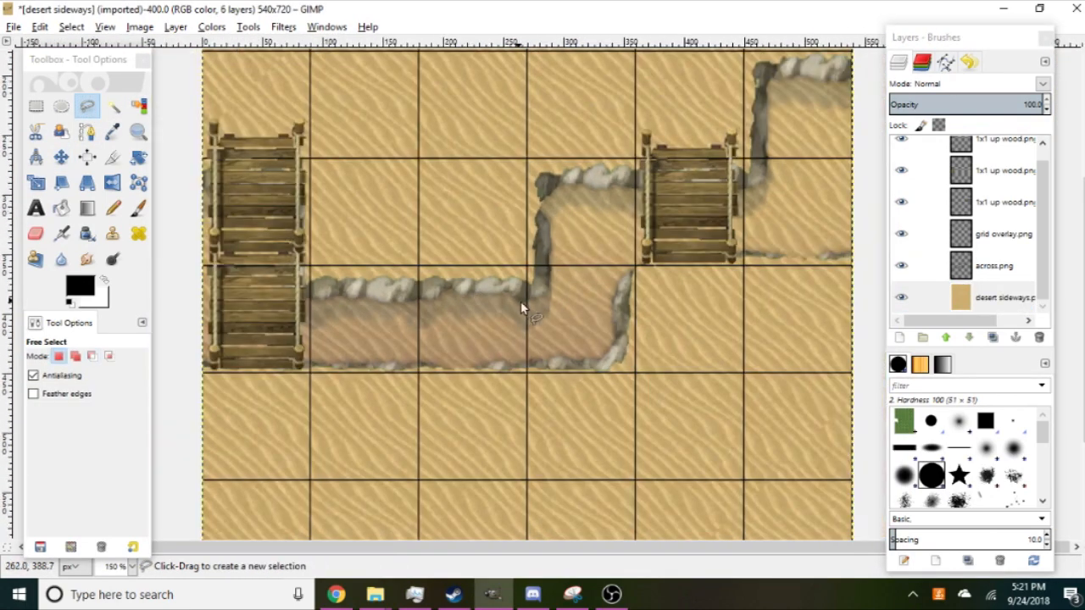
scroll(521, 301, "down", 1, "ctrl")
scroll(443, 313, "up", 3, "ctrl")
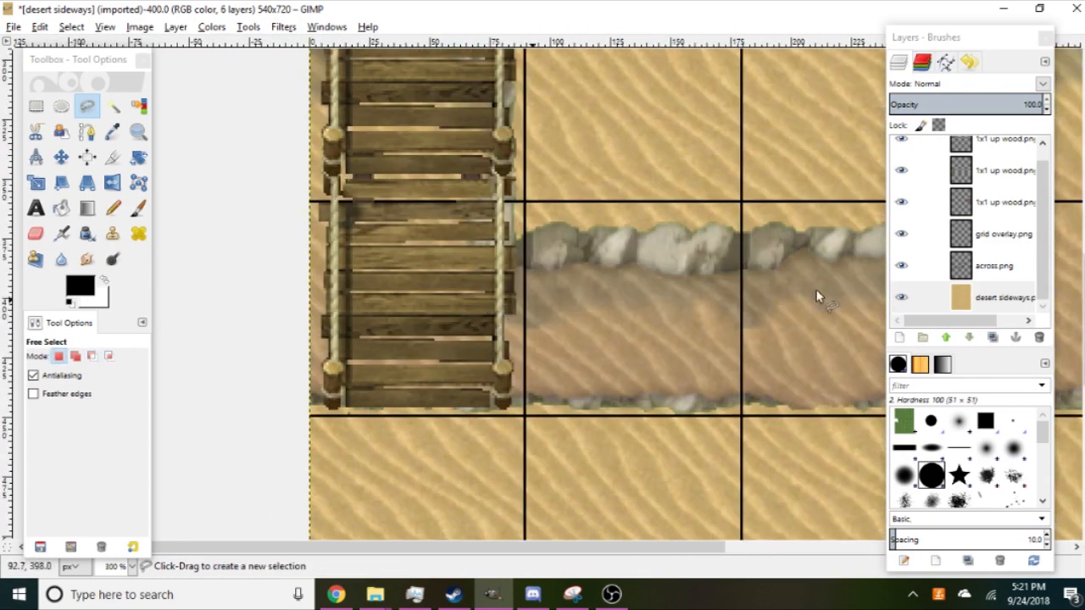
Merge the three 1x1 up wood.png bridge layers into one layer and hide it.
scroll(975, 220, "up", 1)
right_click(997, 158)
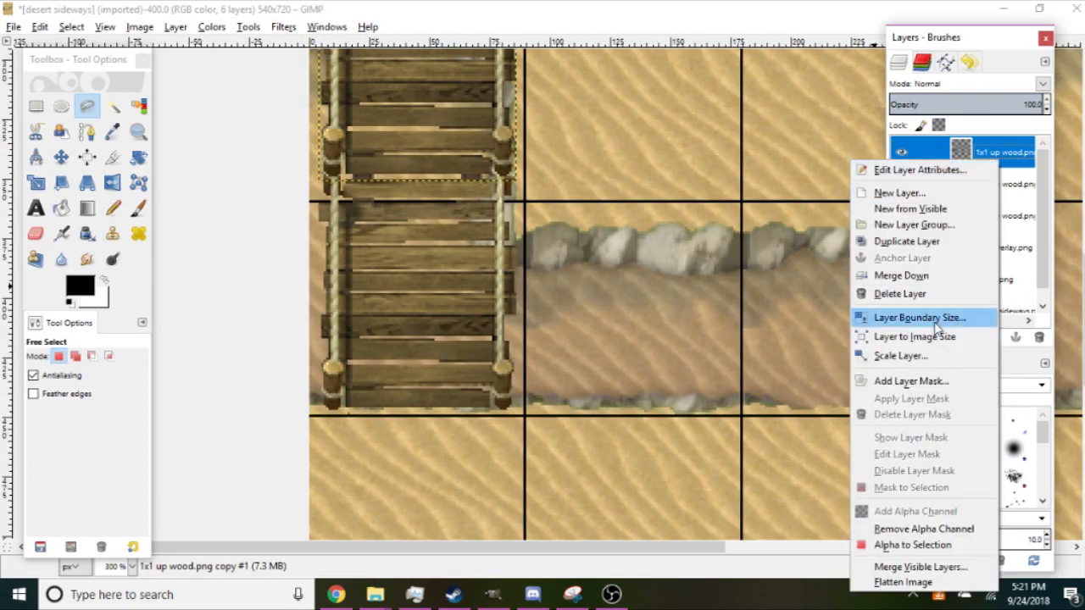
left_click(901, 276)
right_click(990, 154)
left_click(890, 271)
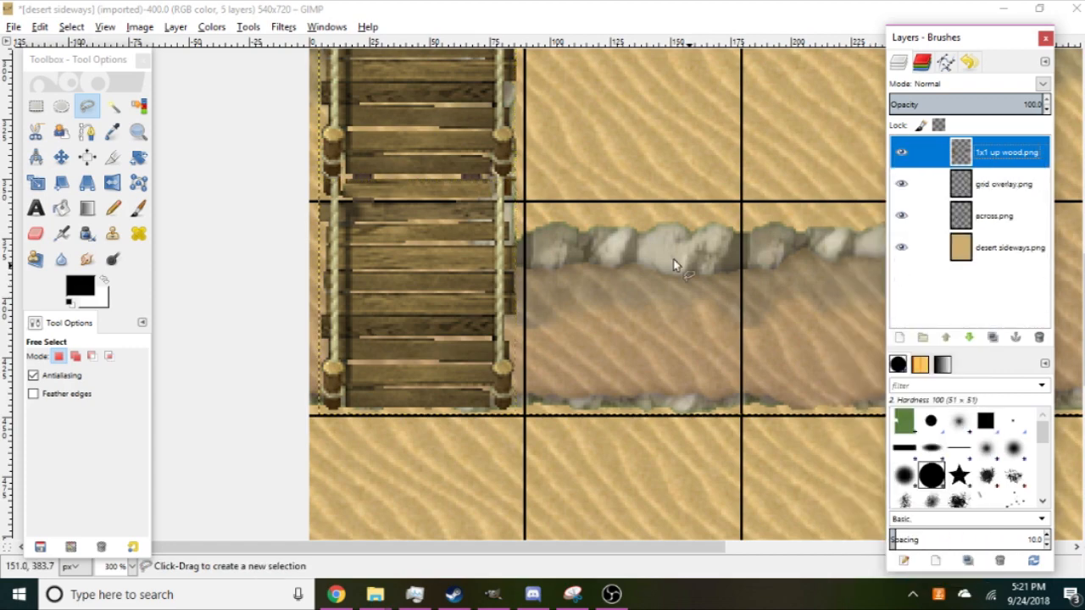
scroll(674, 265, "down", 4, "ctrl")
left_click(901, 152)
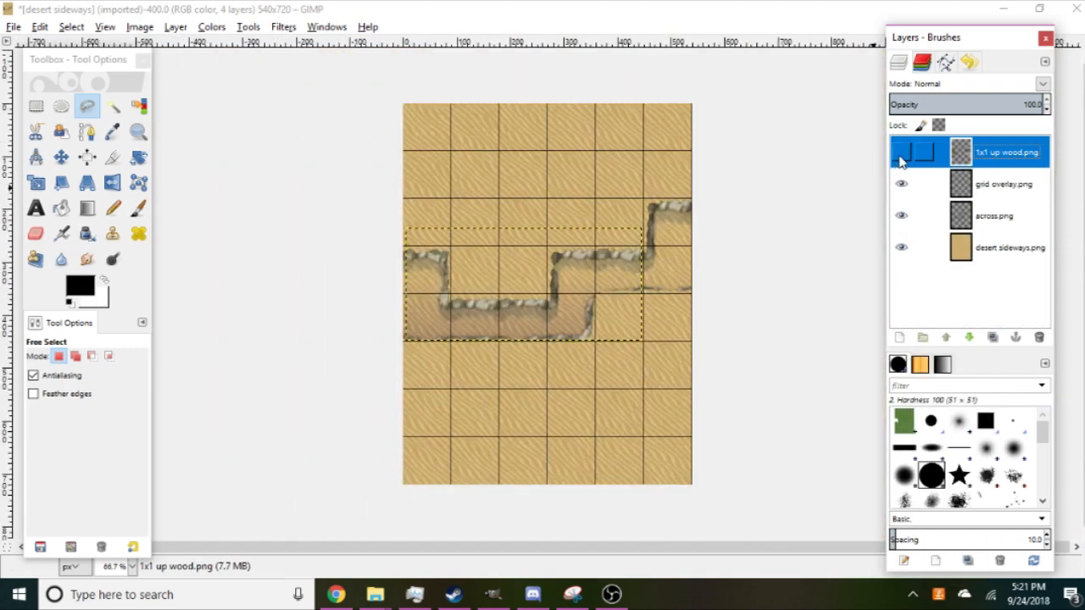
Start a freehand selection outside the map's left edge and trace the upper cliff rocks through column four.
scroll(508, 286, "up", 4, "ctrl")
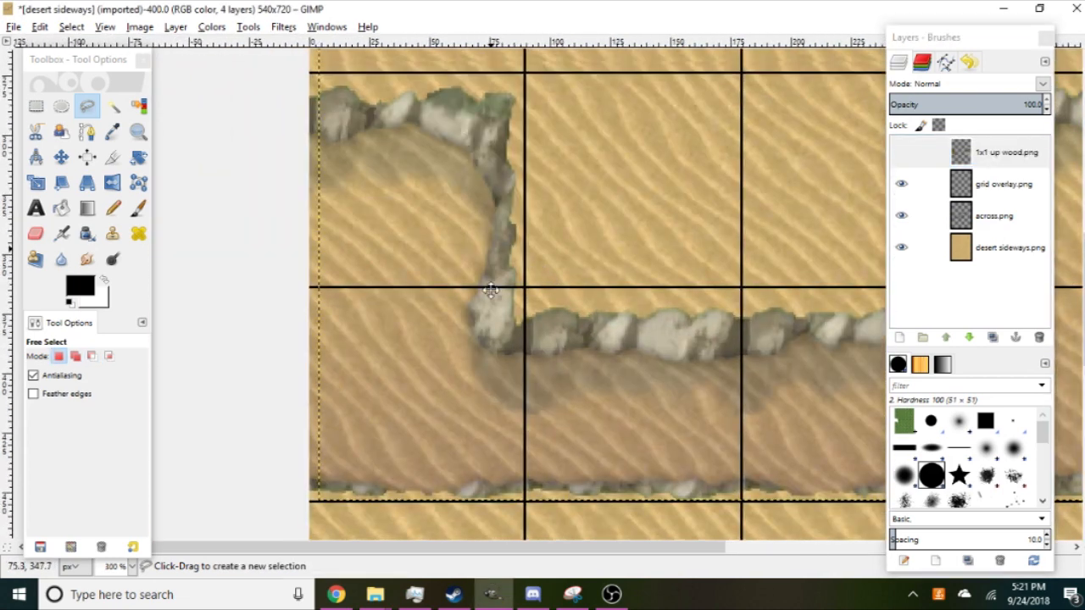
scroll(491, 290, "up", 1)
left_click(281, 186)
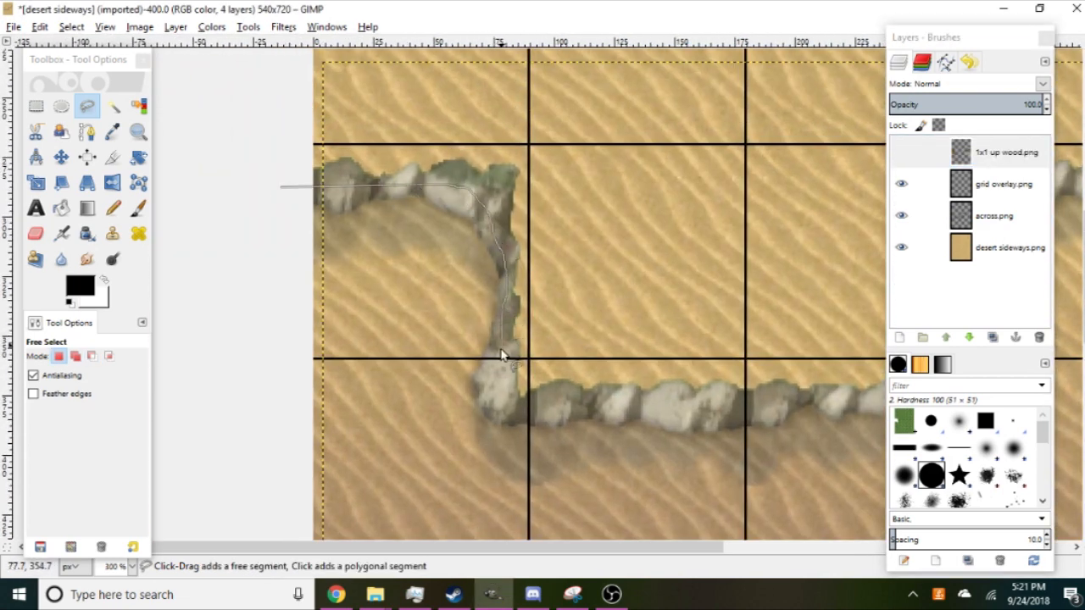
mouse_move(653, 405)
left_mouse_down()
mouse_move(732, 409)
mouse_move(420, 404)
left_mouse_up()
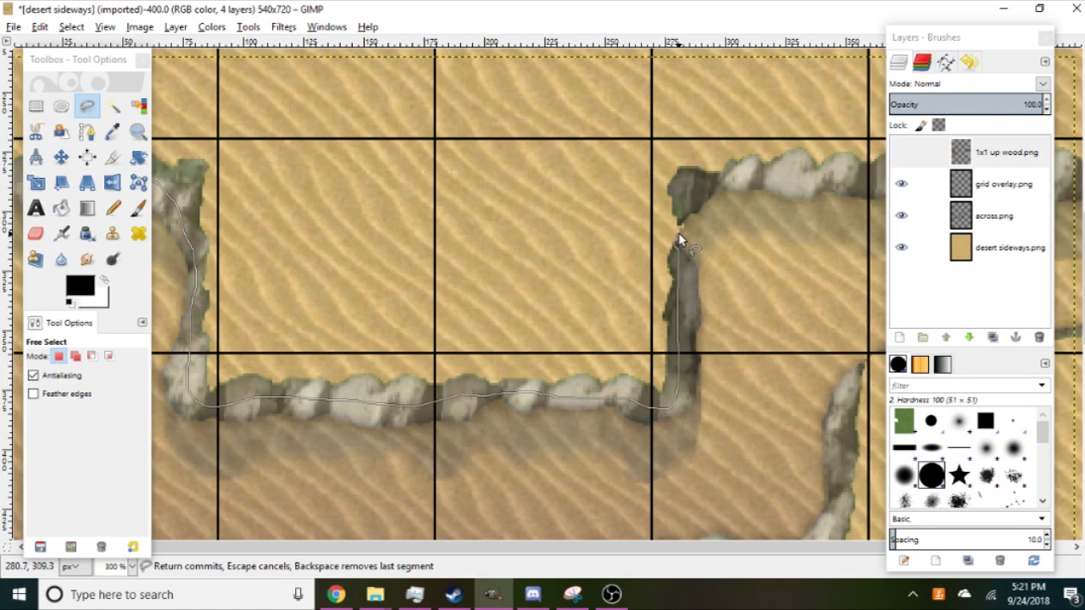
mouse_move(684, 223)
left_mouse_down()
mouse_move(686, 204)
mouse_move(441, 244)
left_mouse_up()
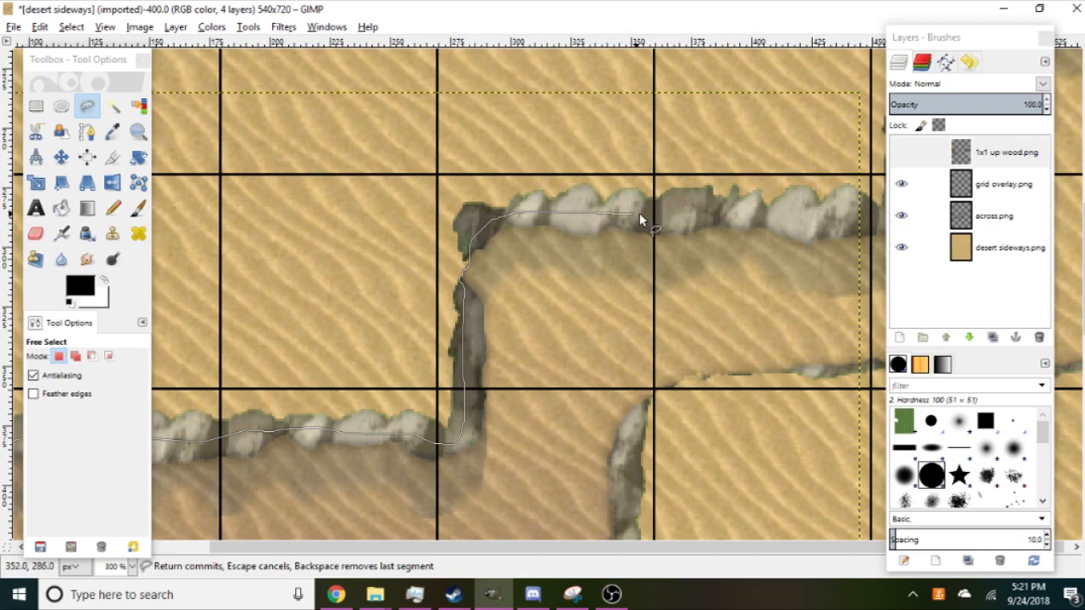
Continue the selection outline along the upper cliff in columns five and six, then down outside the map's right edge to the lower cliff.
left_click_drag(639, 214, 649, 214)
left_click_drag(635, 219, 401, 225)
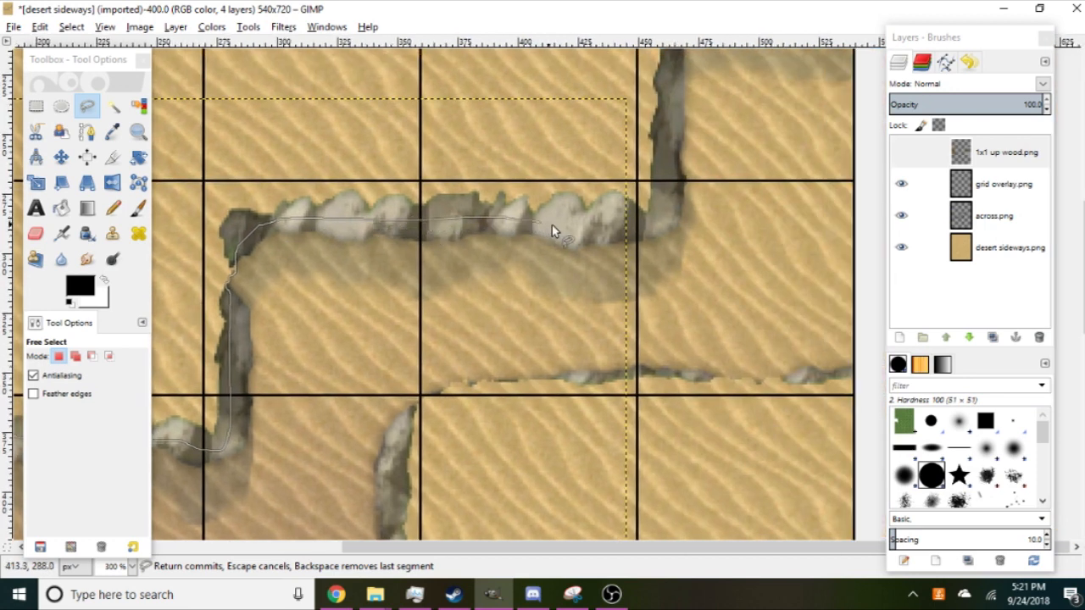
left_click_drag(662, 193, 663, 173)
left_click_drag(663, 174, 614, 345)
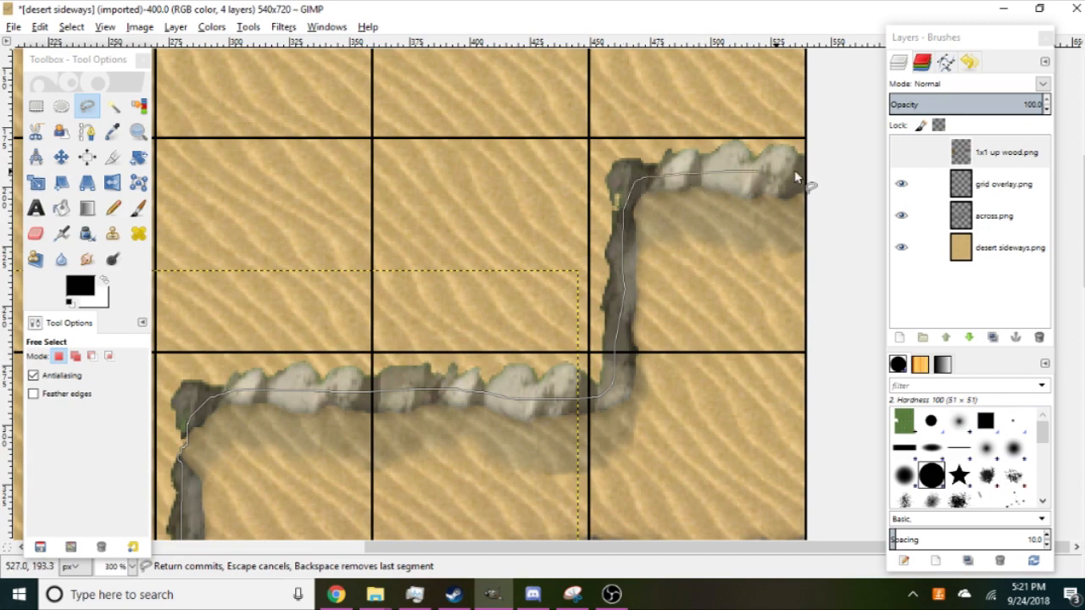
key("1")
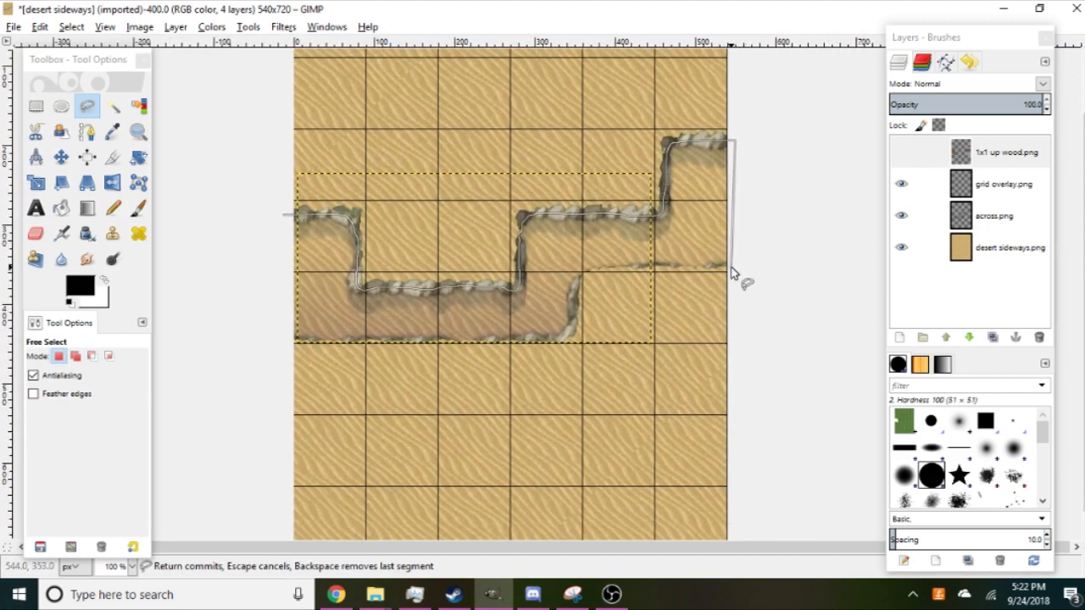
left_click(731, 267)
Trace the selection outline back along the thin lower cliff edge from the map's right border to the start of column five.
scroll(545, 272, "up", 2)
mouse_move(545, 272)
left_mouse_down()
mouse_move(269, 303)
mouse_move(184, 299)
left_mouse_up()
scroll(445, 301, "up", 3)
left_click_drag(453, 299, 271, 336)
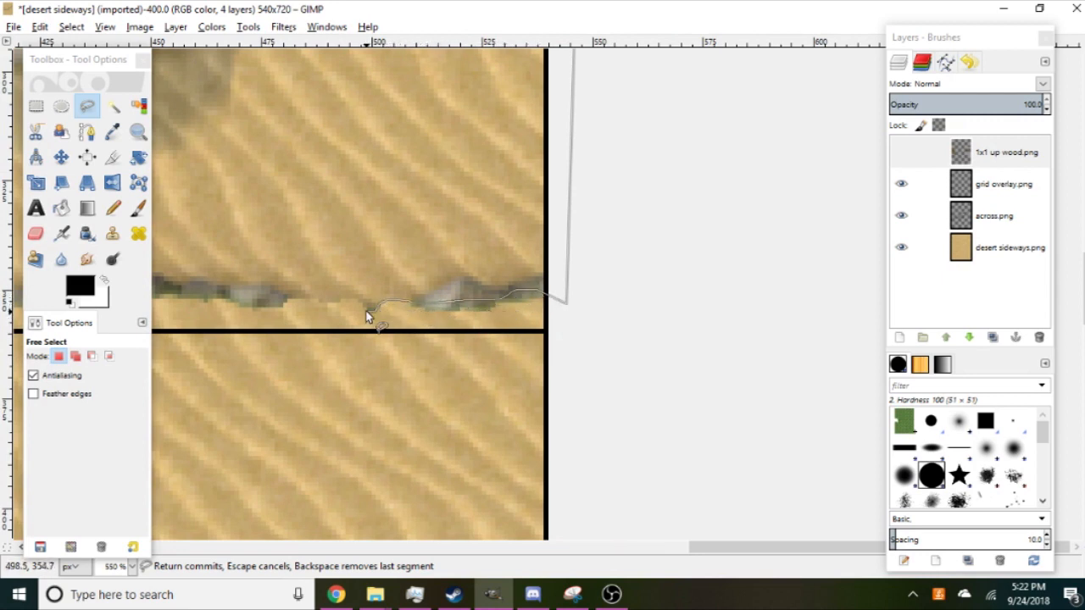
left_click(298, 305)
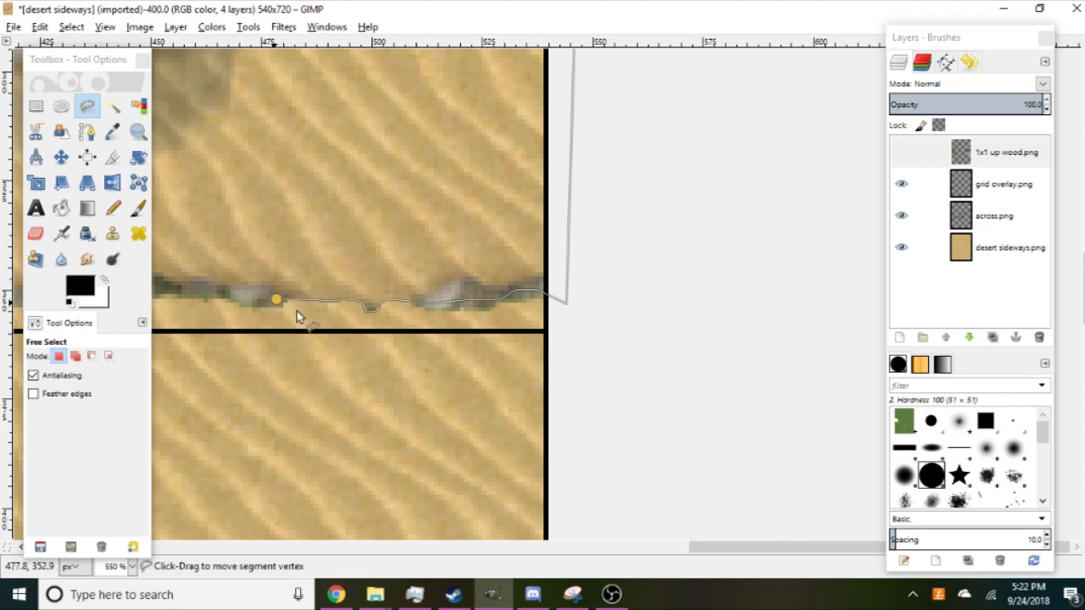
left_click_drag(297, 311, 554, 338)
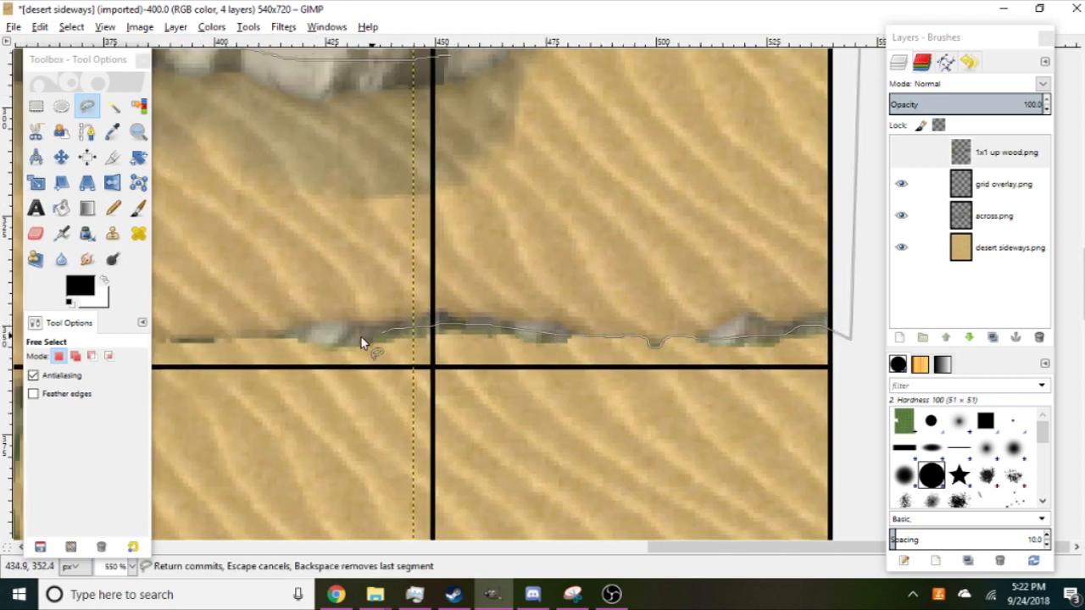
left_click_drag(293, 336, 534, 335)
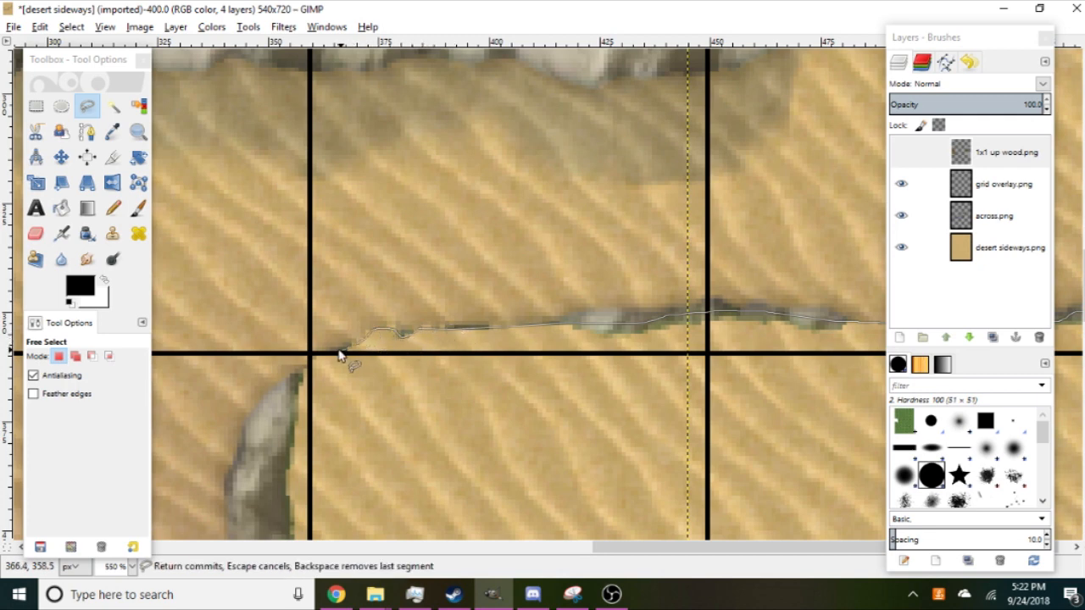
Trace the outline down the vertical cliff in column four and around its bottom corner.
left_click_drag(305, 365, 349, 210)
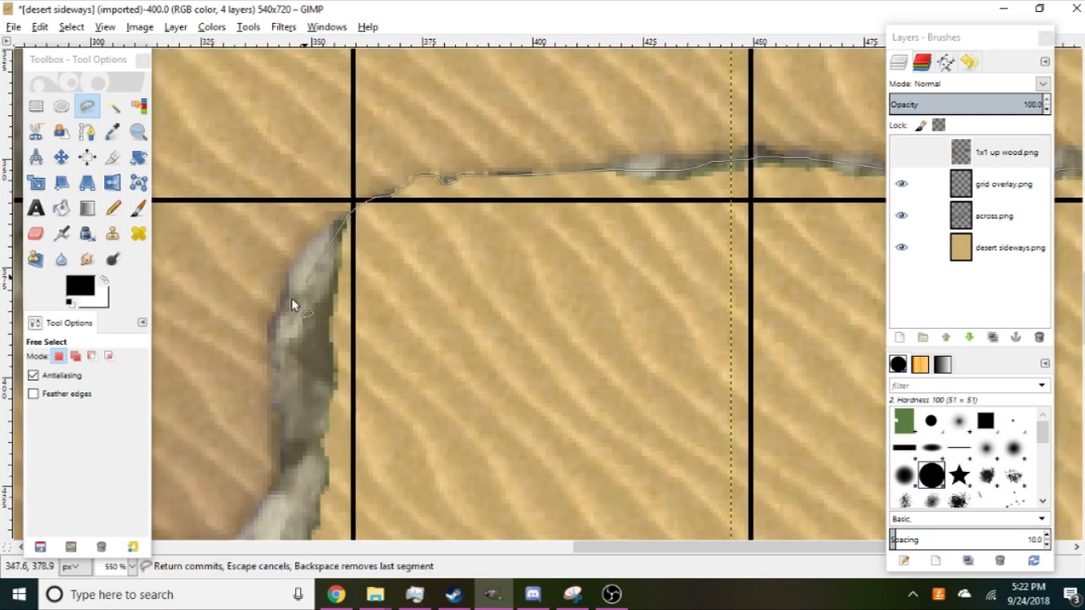
left_click(298, 324)
left_click_drag(297, 325, 456, 220)
scroll(456, 220, "down", 2)
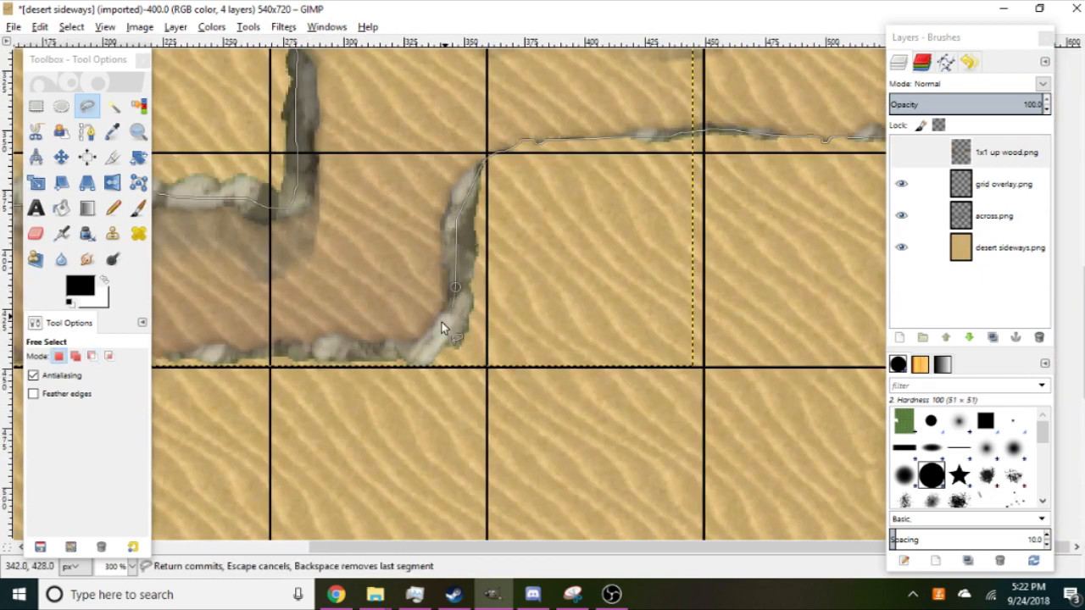
left_click(402, 358)
left_click(378, 356)
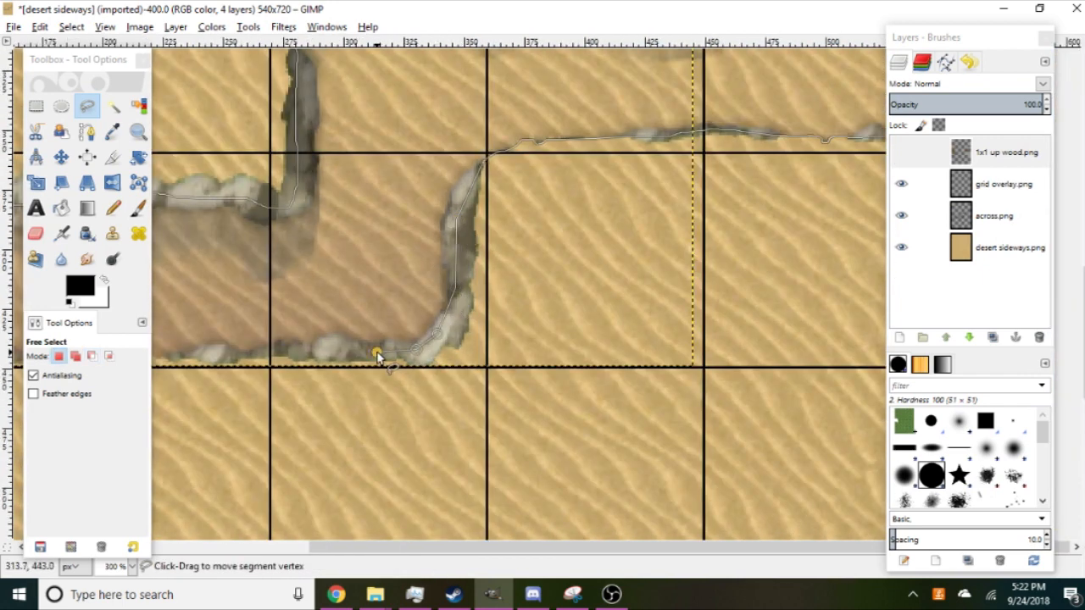
Extend the outline along the cliff's bottom rocks from column four into column three.
scroll(378, 356, "up", 2)
left_click(385, 341)
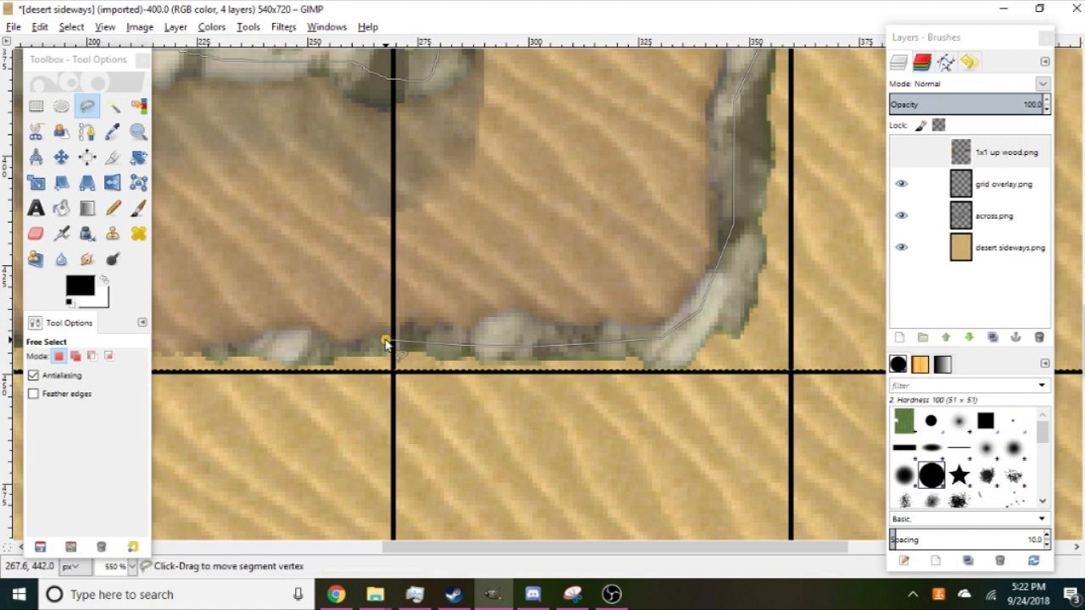
scroll(301, 354, "left", 3)
left_click(537, 344)
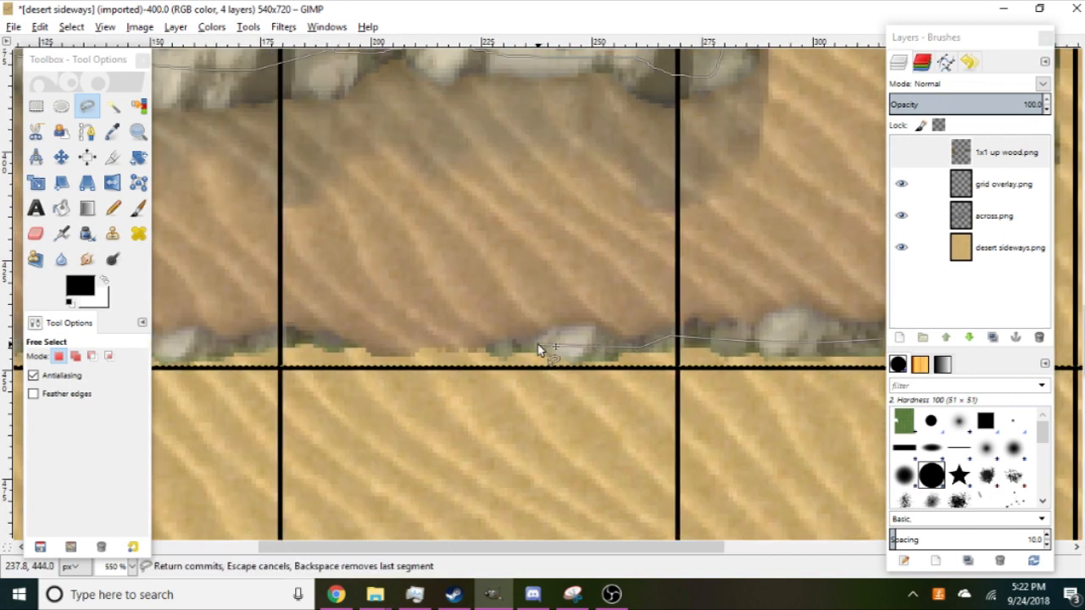
left_click(493, 352)
scroll(493, 352, "up", 2)
scroll(581, 344, "left", 1)
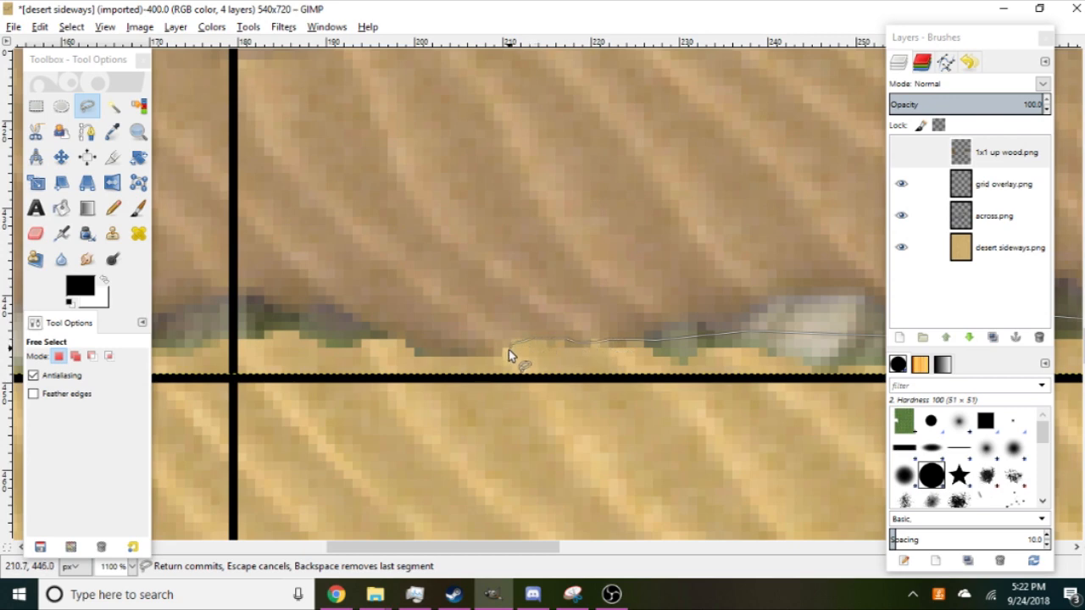
Trace the remaining bottom cliff edge past the map's left border and close the selection at its starting point.
scroll(383, 351, "down", 2)
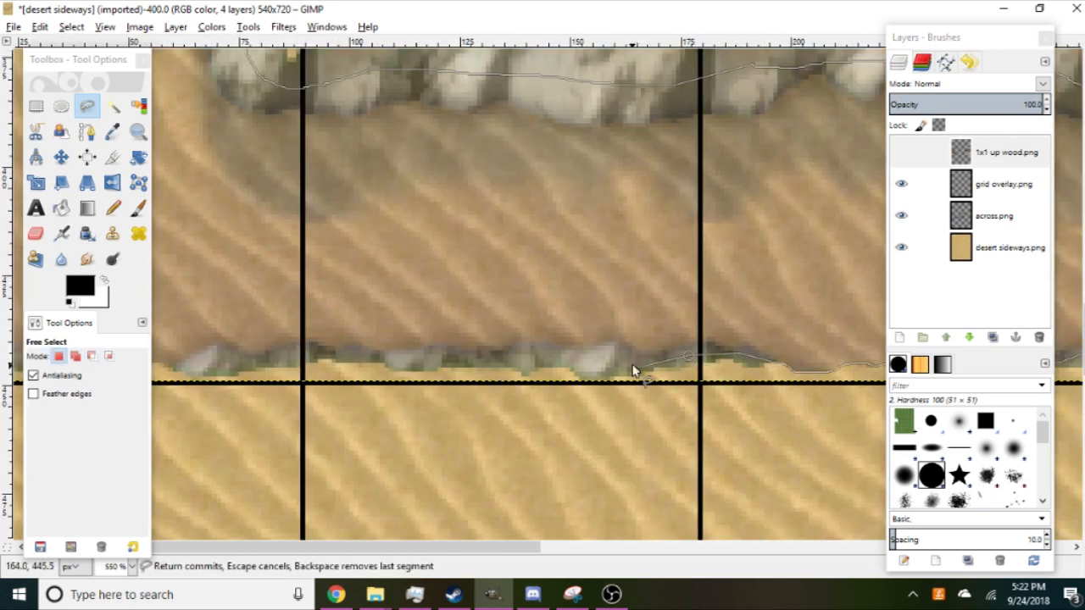
scroll(503, 359, "down", 2)
scroll(708, 363, "left", 2)
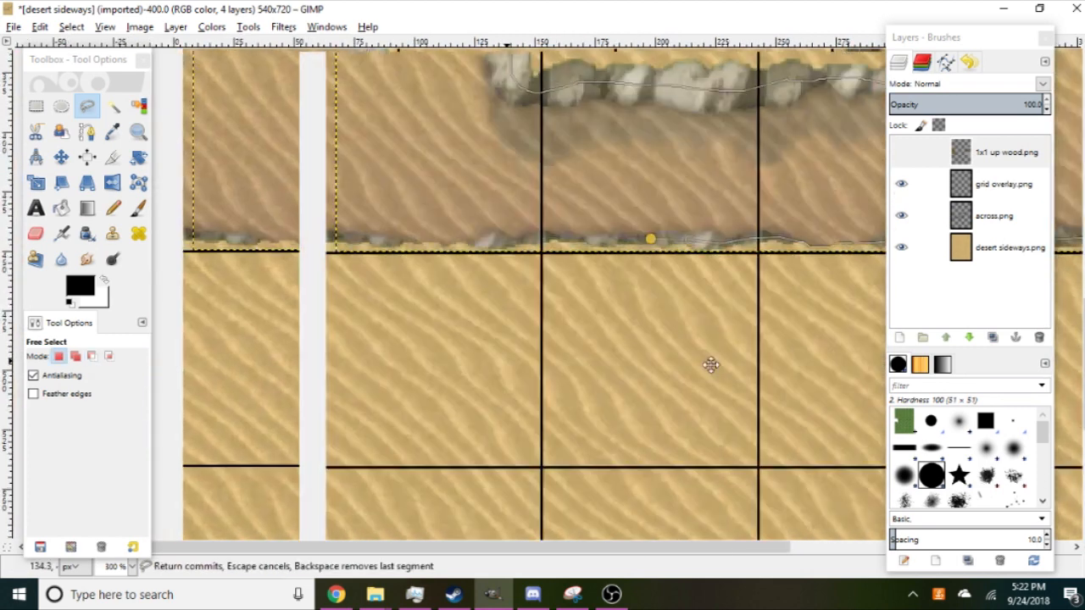
scroll(644, 333, "up", 3)
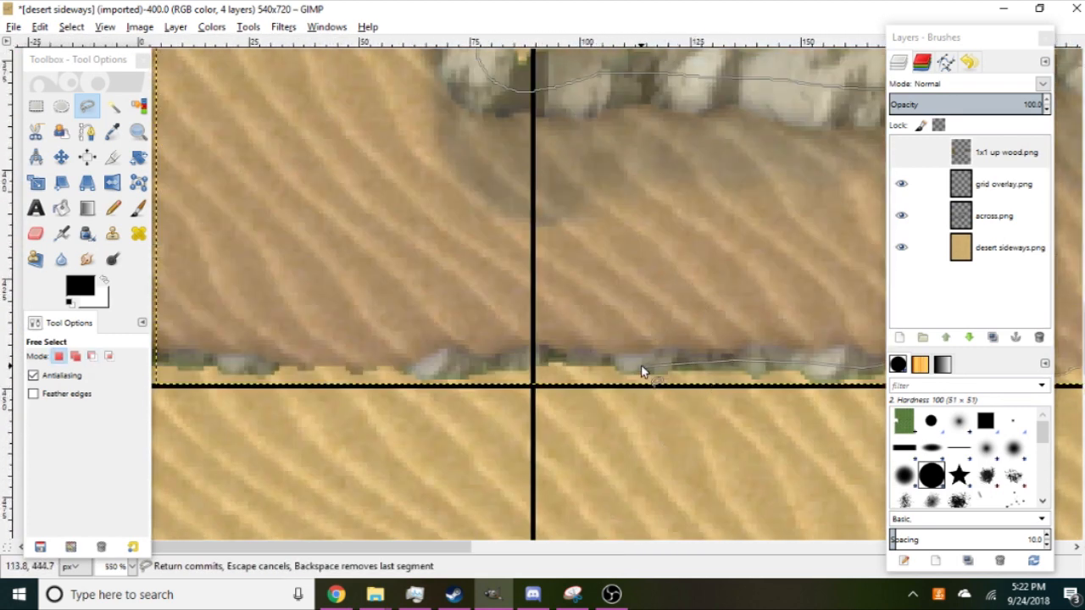
left_click(641, 367)
scroll(416, 377, "up", 2)
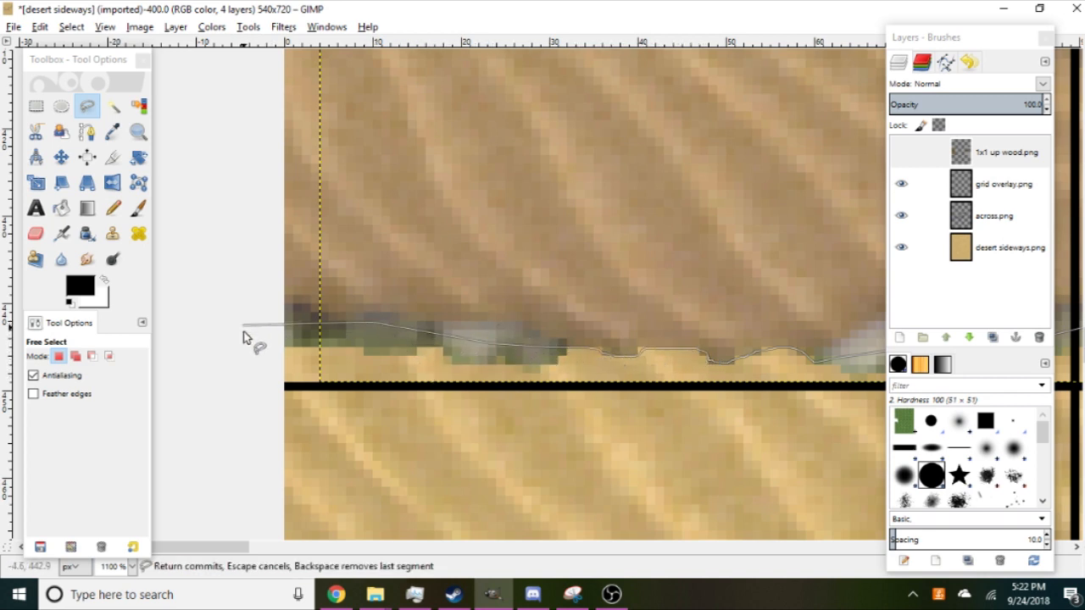
scroll(260, 332, "down", 4)
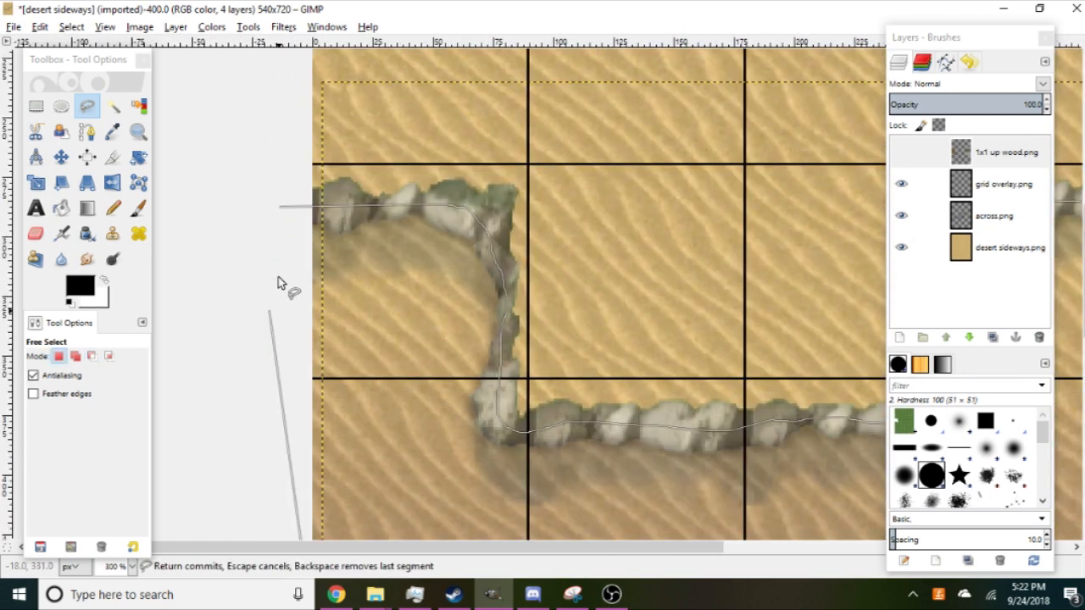
left_click(283, 205)
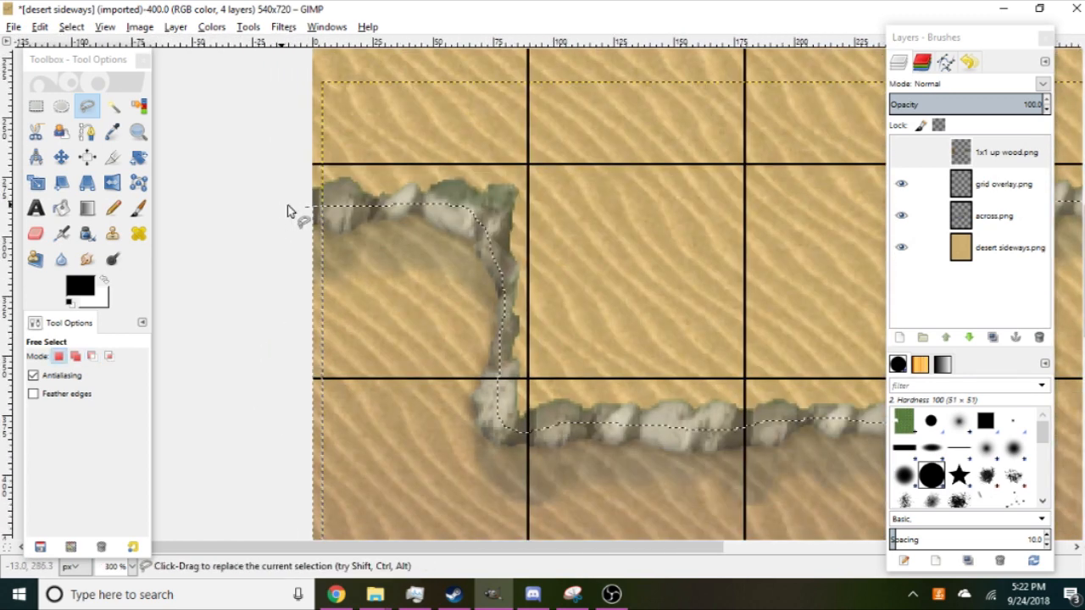
Cut the selected sunken area between the cliffs out of the desert sideways.png layer.
scroll(448, 324, "down", 3)
scroll(519, 345, "up", 1)
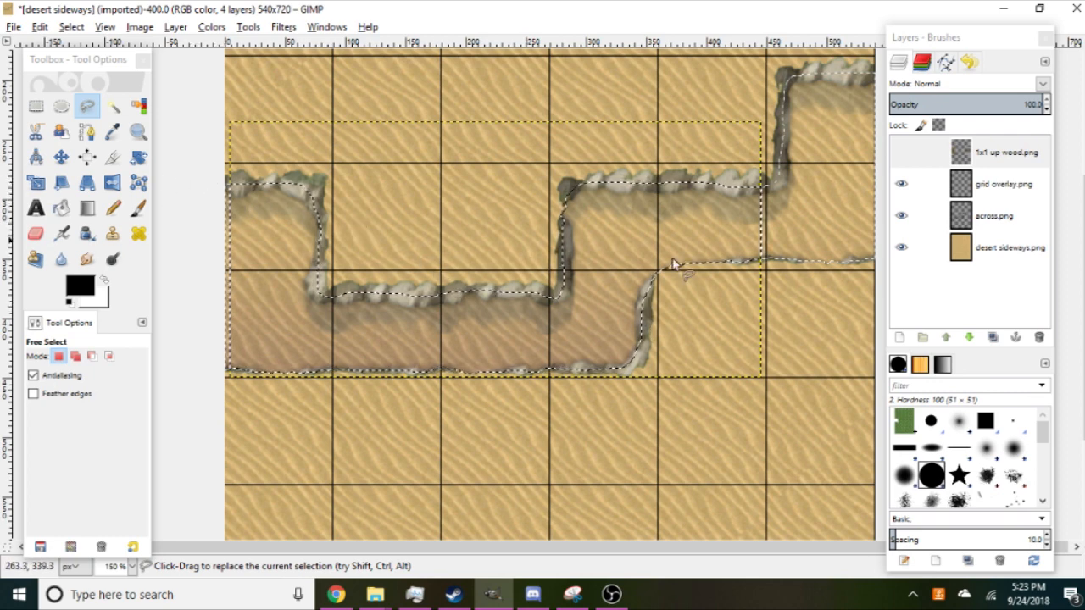
left_click(997, 259)
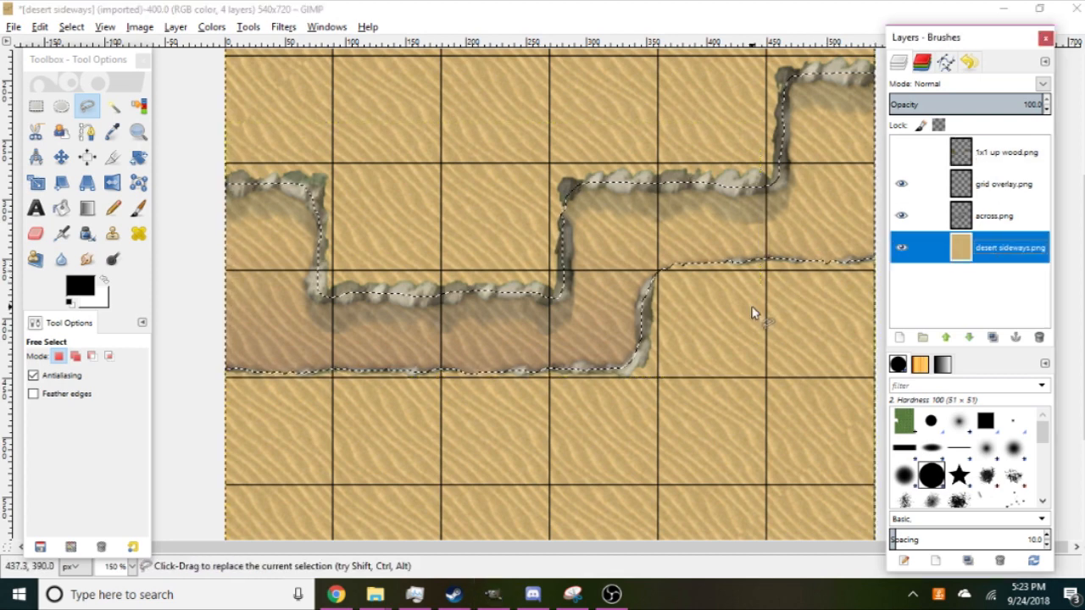
scroll(755, 310, "down", 2)
key("ctrl")
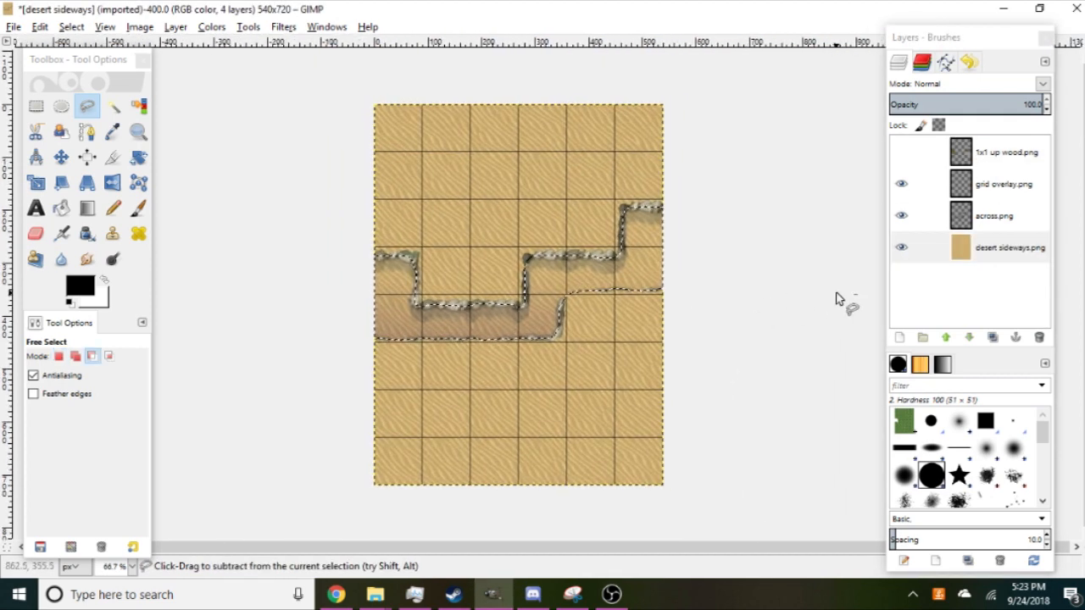
key("ctrl+x")
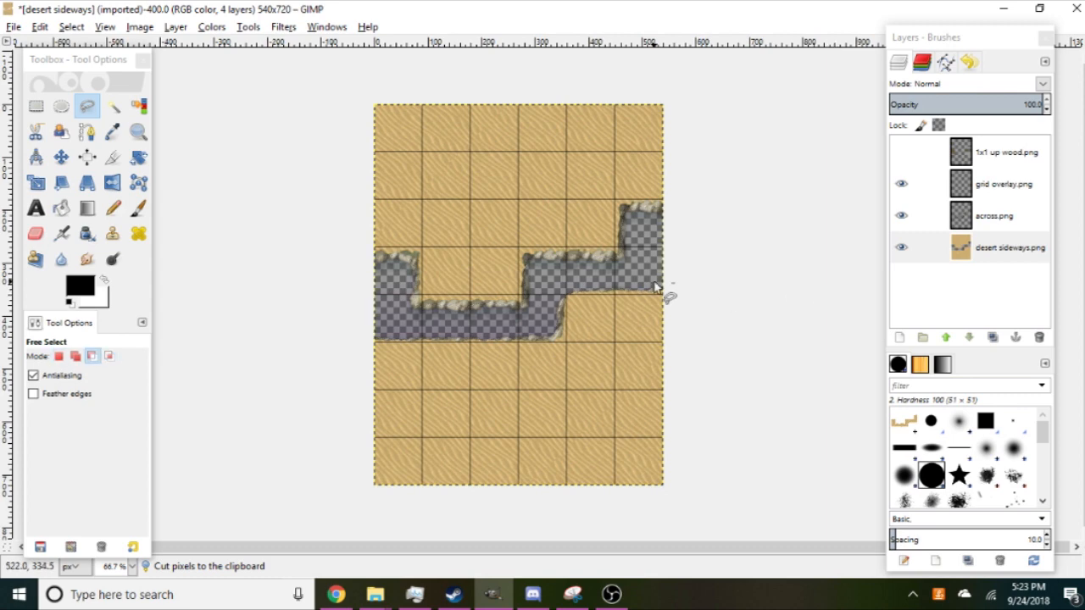
scroll(657, 292, "up", 2)
scroll(588, 335, "down", 2)
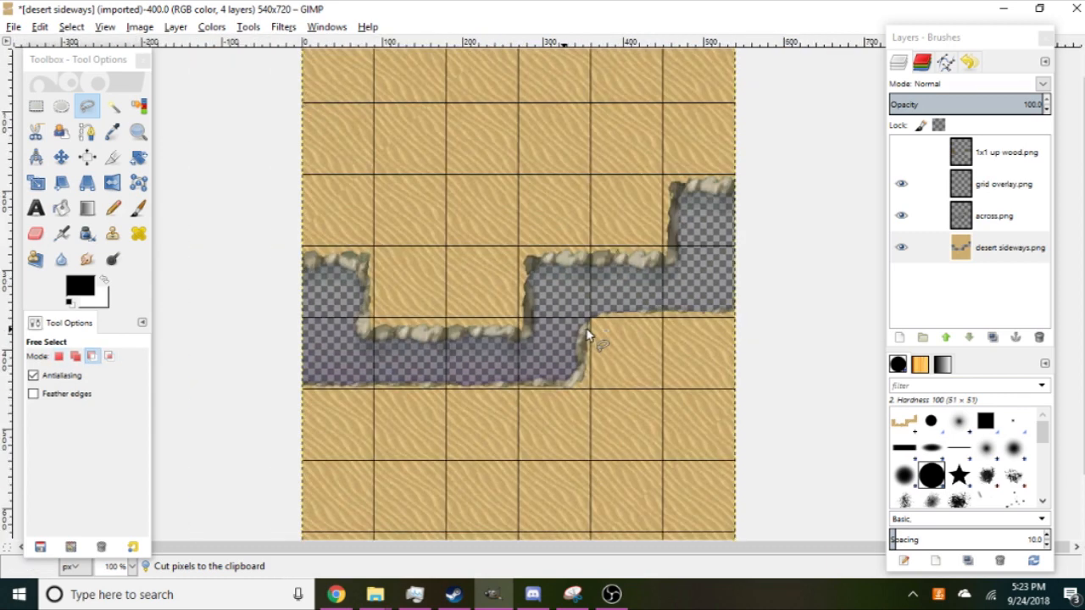
scroll(593, 339, "up", 1)
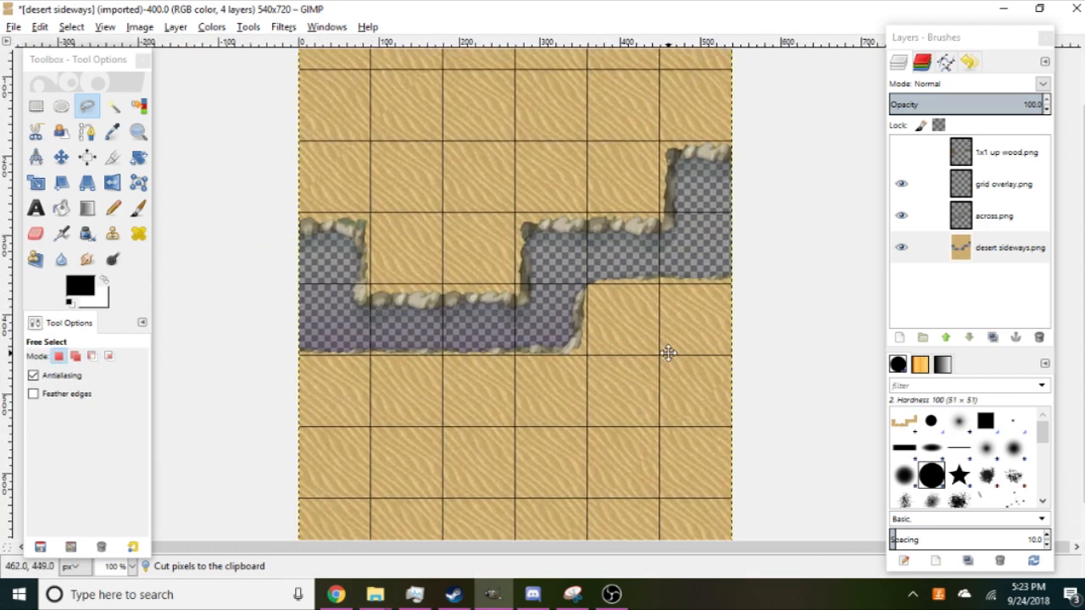
Add WavePatternDark.png from the Sections > water lava asset folder to the map as a new layer.
left_click(378, 598)
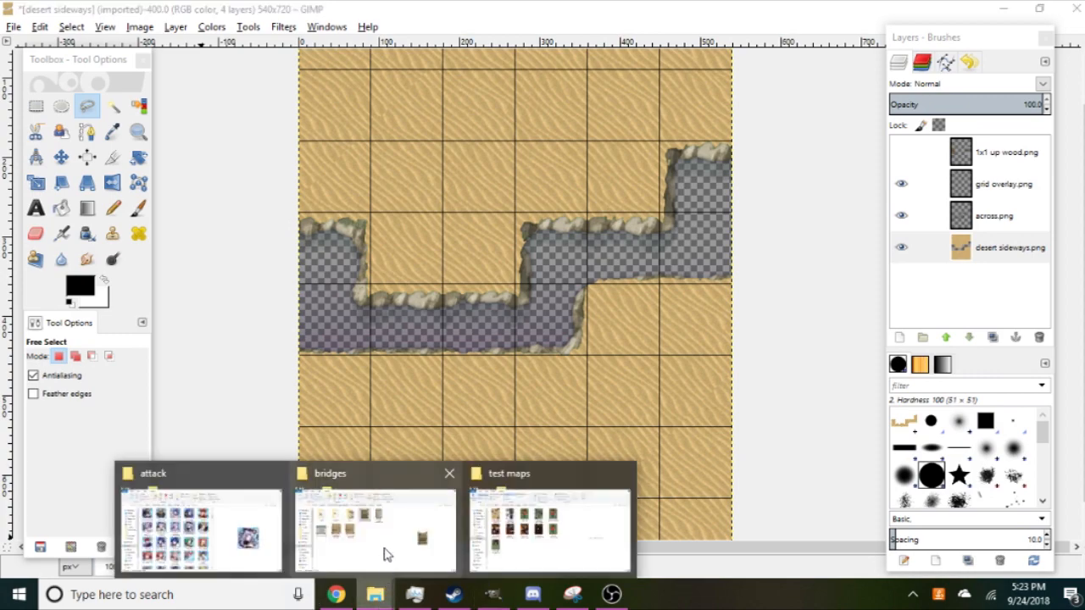
mouse_move(386, 555)
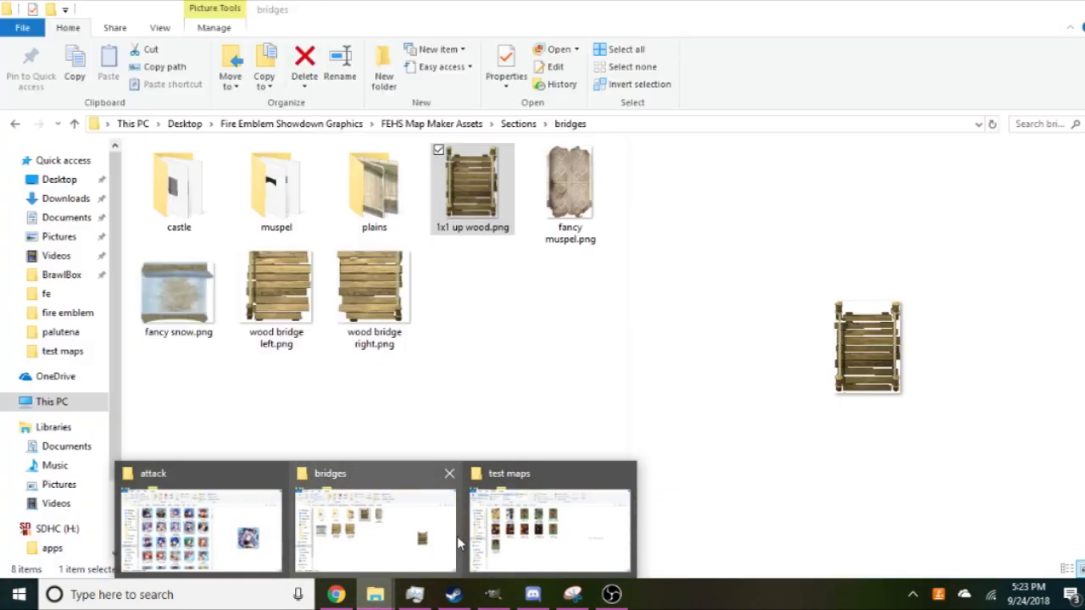
left_click(381, 549)
left_click(463, 126)
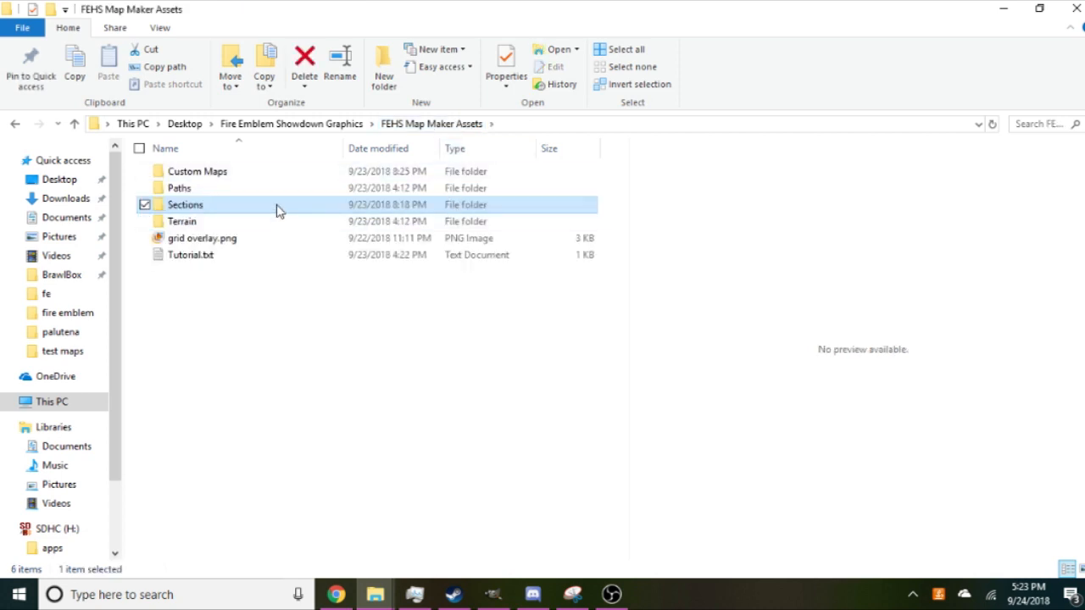
double_click(280, 210)
double_click(249, 274)
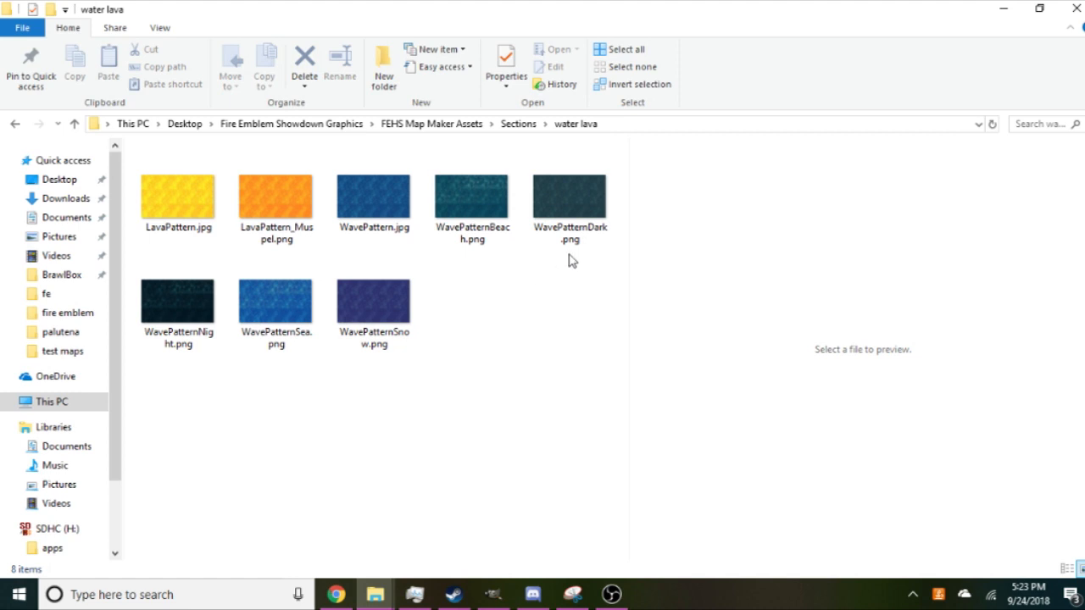
left_click_drag(582, 202, 509, 431)
Place the WavePatternDark.png layer beneath desert sideways.png and make the desert layer active.
key("minus")
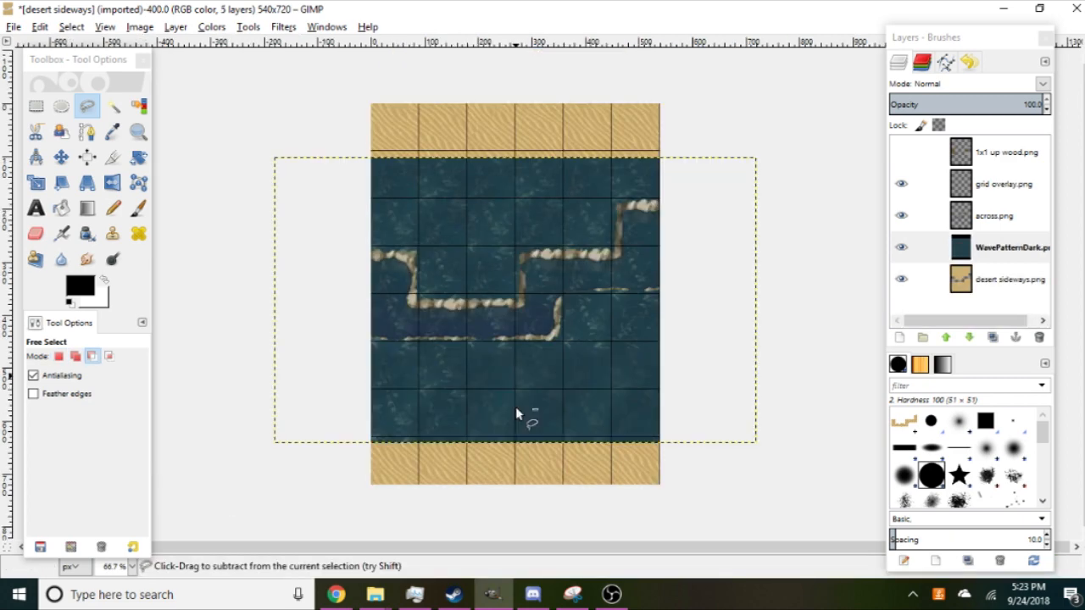
scroll(516, 409, "up", 1)
left_click_drag(518, 409, 524, 429)
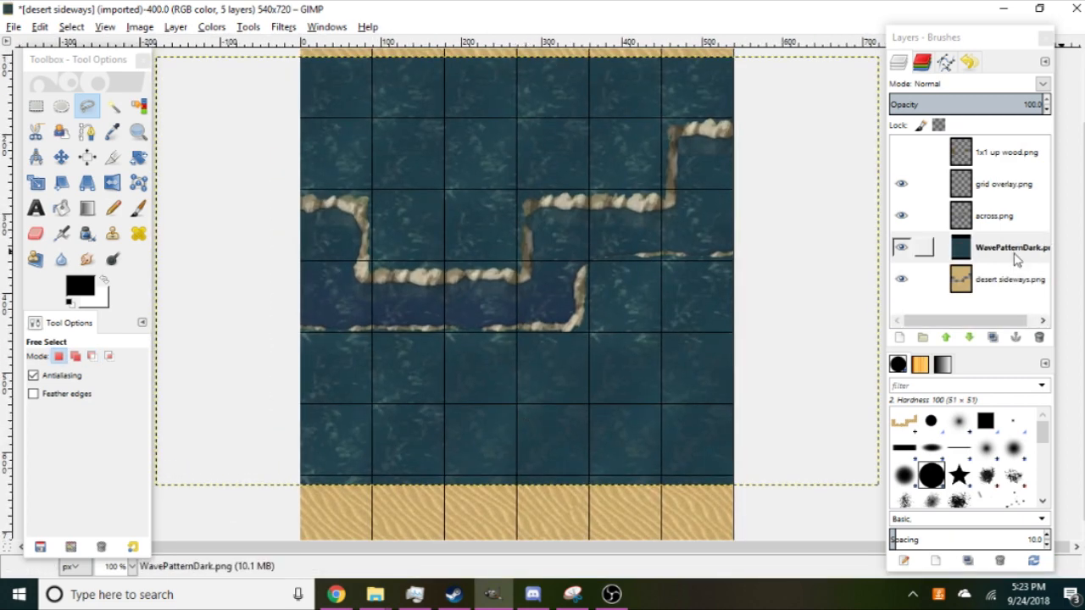
left_click_drag(1016, 260, 1039, 307)
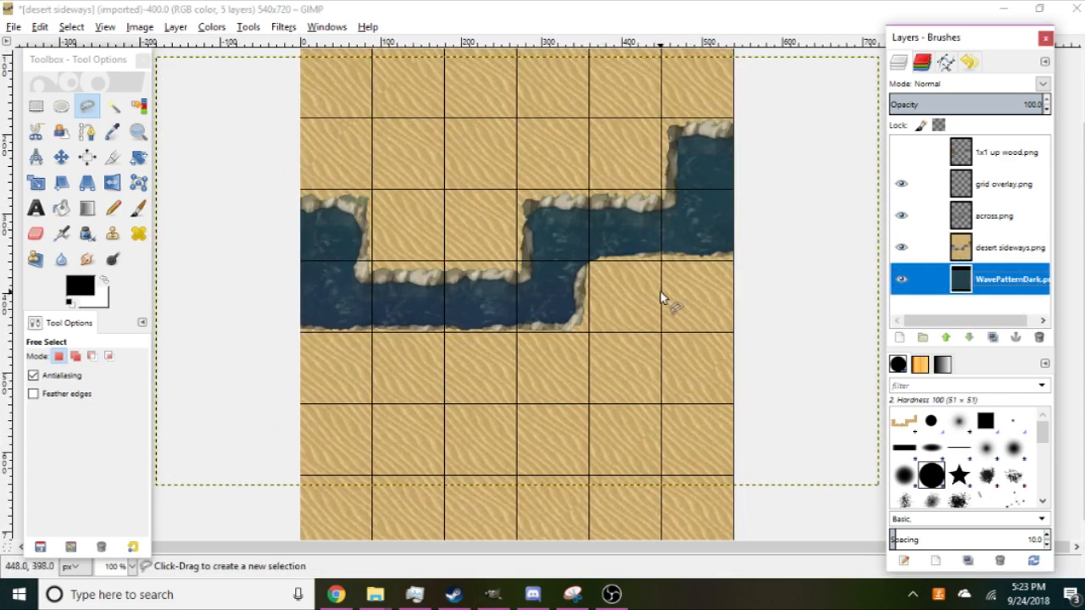
left_click(988, 250)
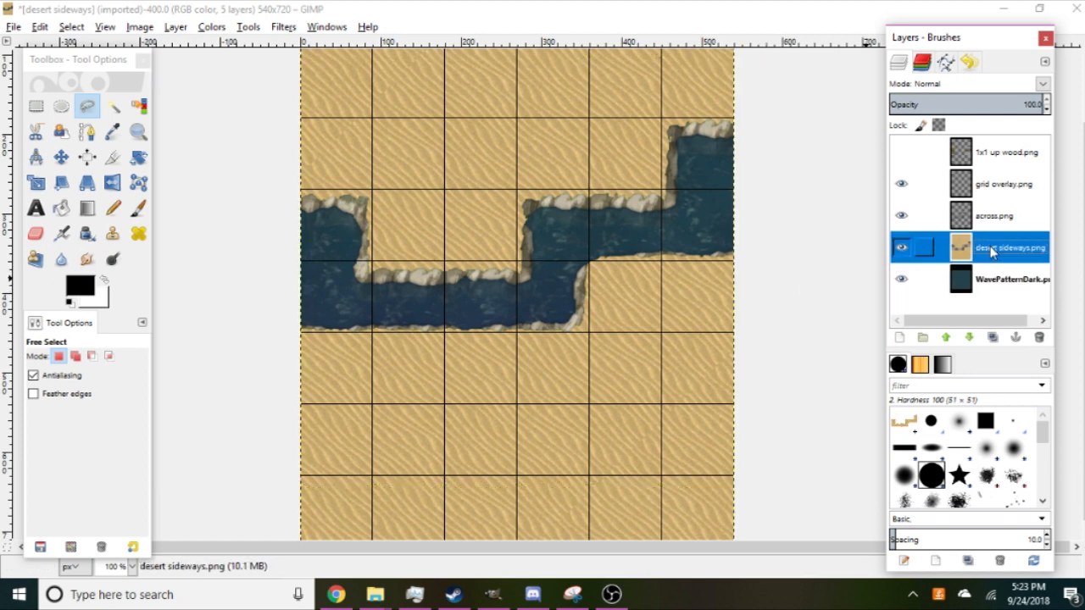
scroll(674, 299, "down", 1)
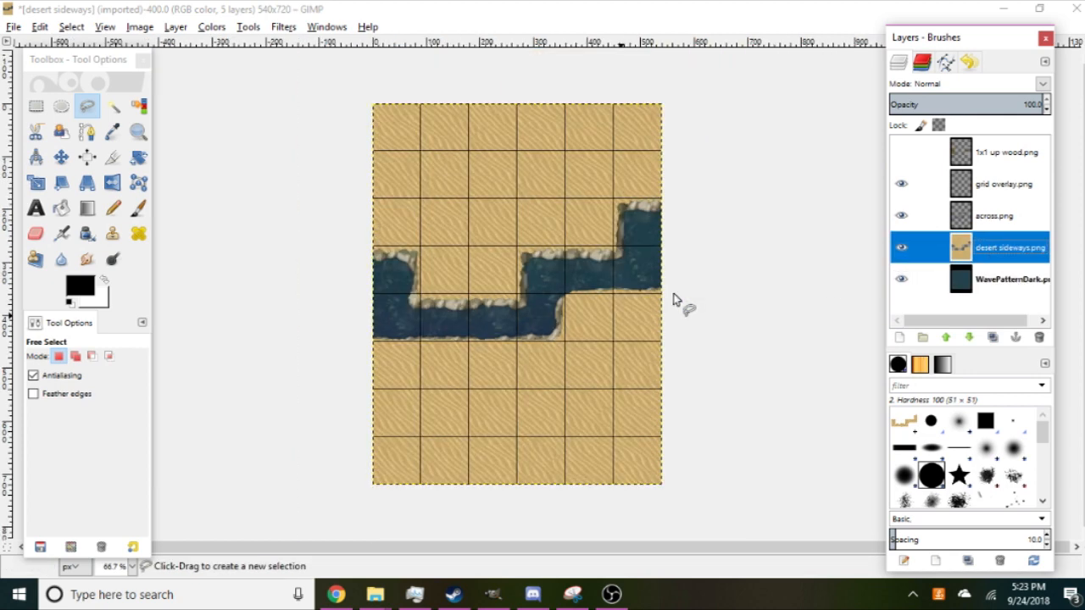
Show the 1x1 up wood.png bridge layer and check the bridges over the water.
left_click(901, 151)
scroll(708, 234, "up", 1)
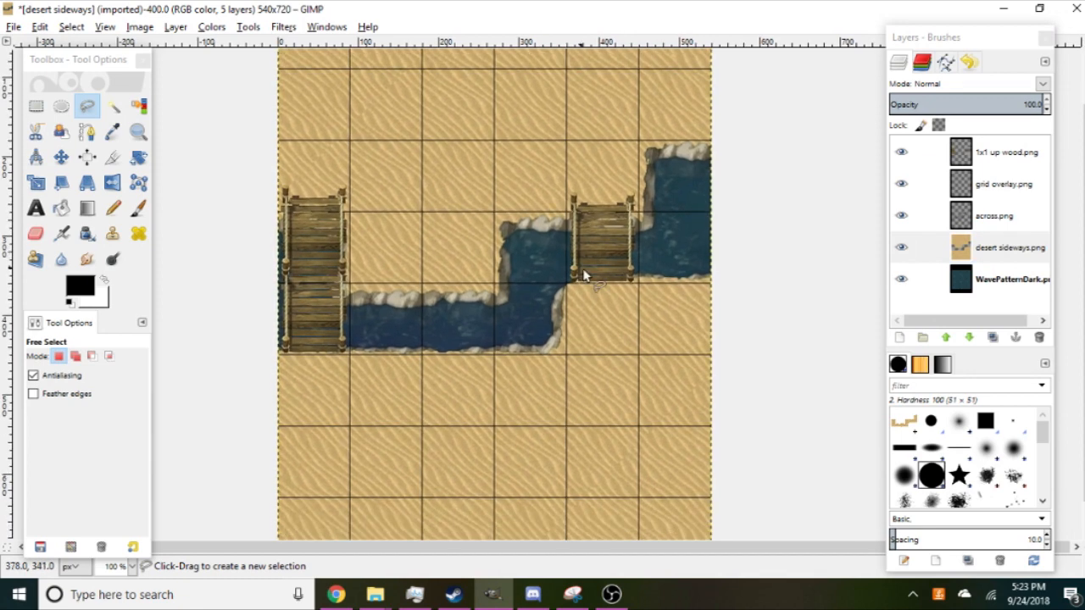
scroll(593, 284, "down", 1)
left_click_drag(615, 287, 612, 246)
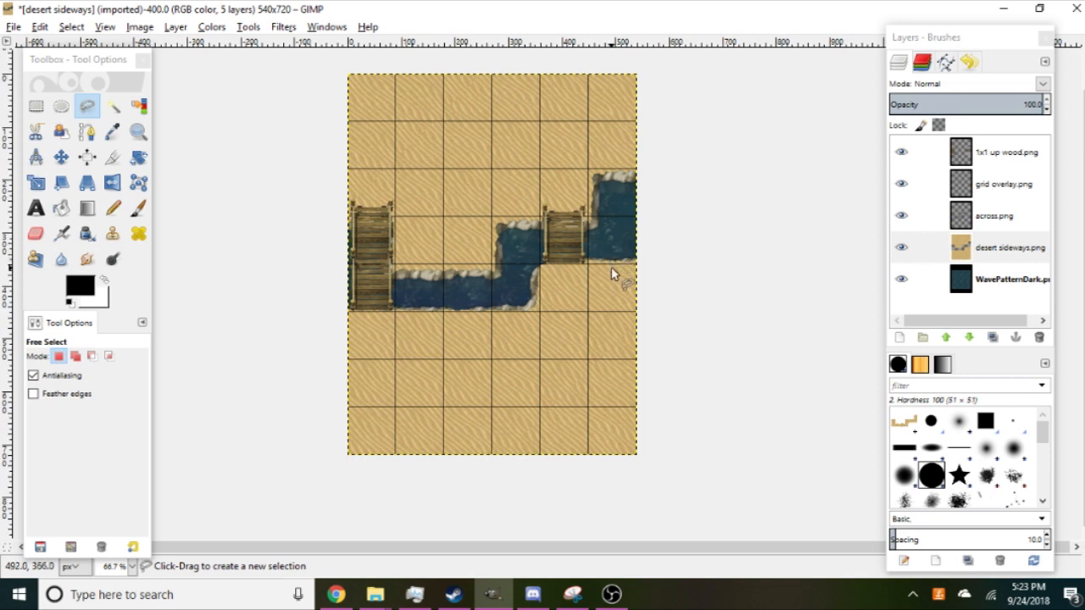
Raise the grid overlay.png layer above the bridge layer and toggle its visibility to preview the map without the grid, leaving it shown.
left_click_drag(986, 201, 1009, 149)
left_click(901, 153)
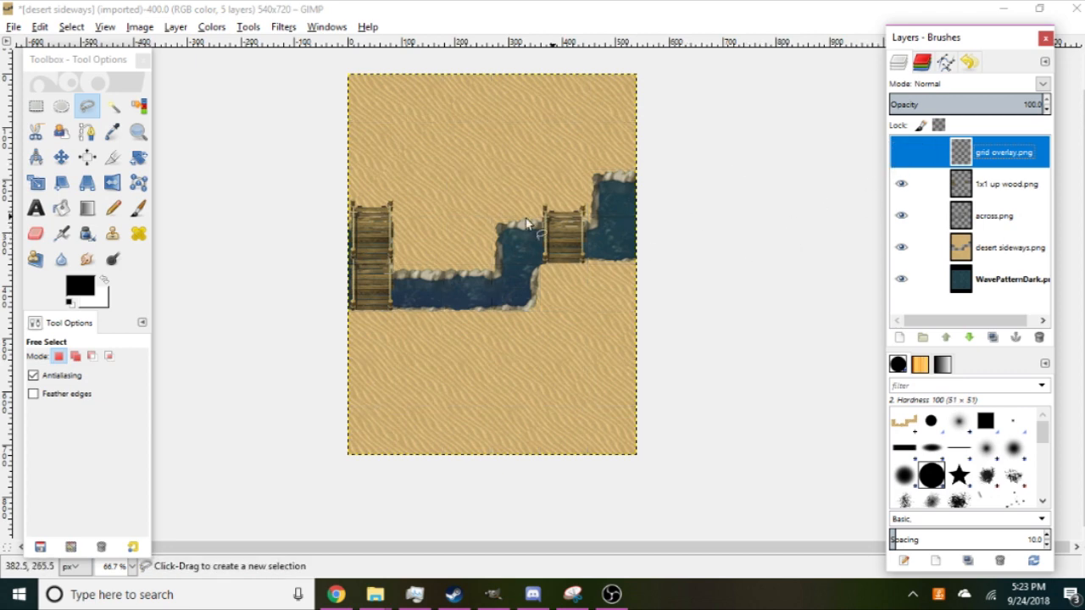
scroll(565, 255, "up", 1)
left_click_drag(565, 255, 562, 264)
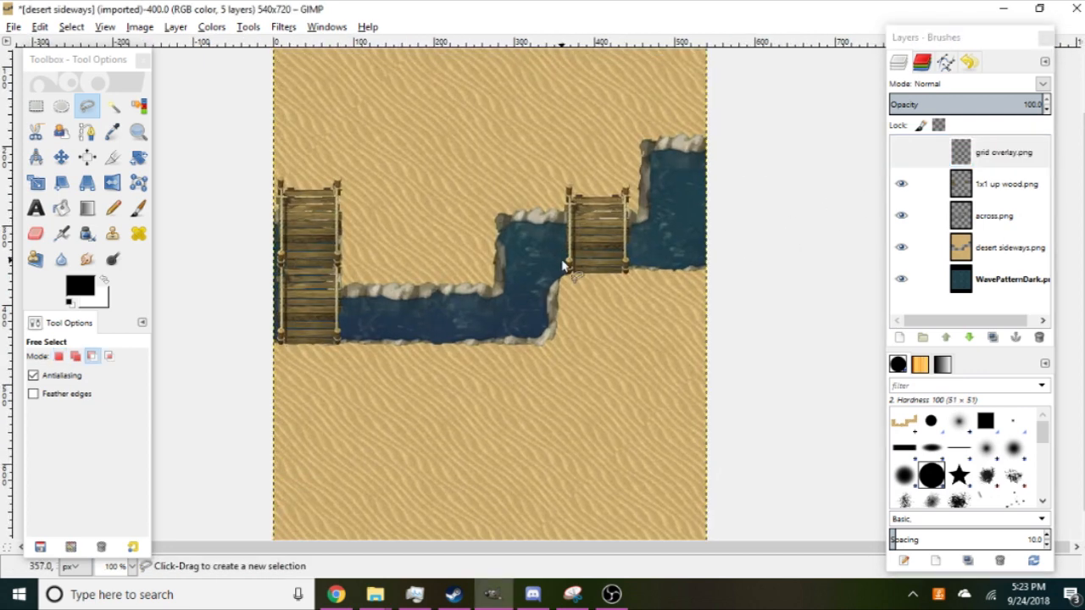
scroll(562, 264, "down", 1)
left_click(910, 160)
left_click(909, 161)
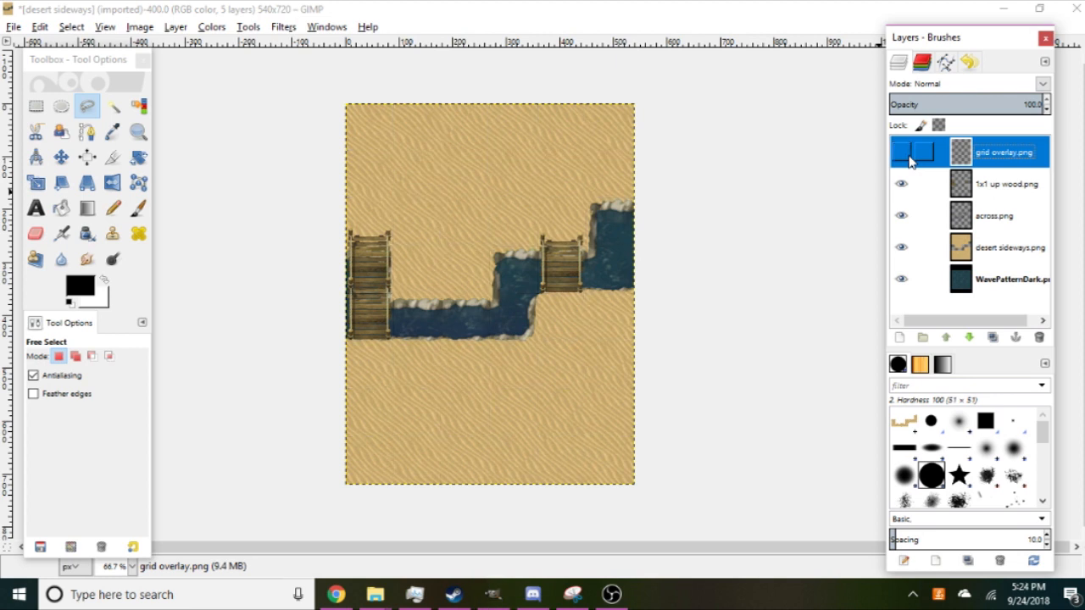
left_click(911, 162)
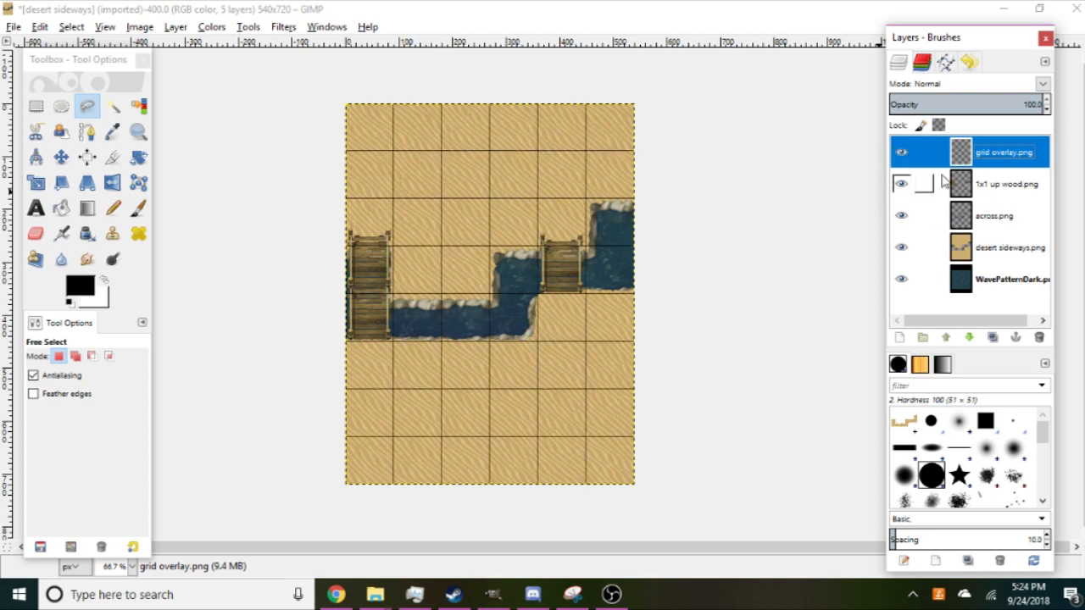
Try the grid overlay beneath the 1x1 up wood.png layer and return it to the top of the stack.
left_click(1026, 184)
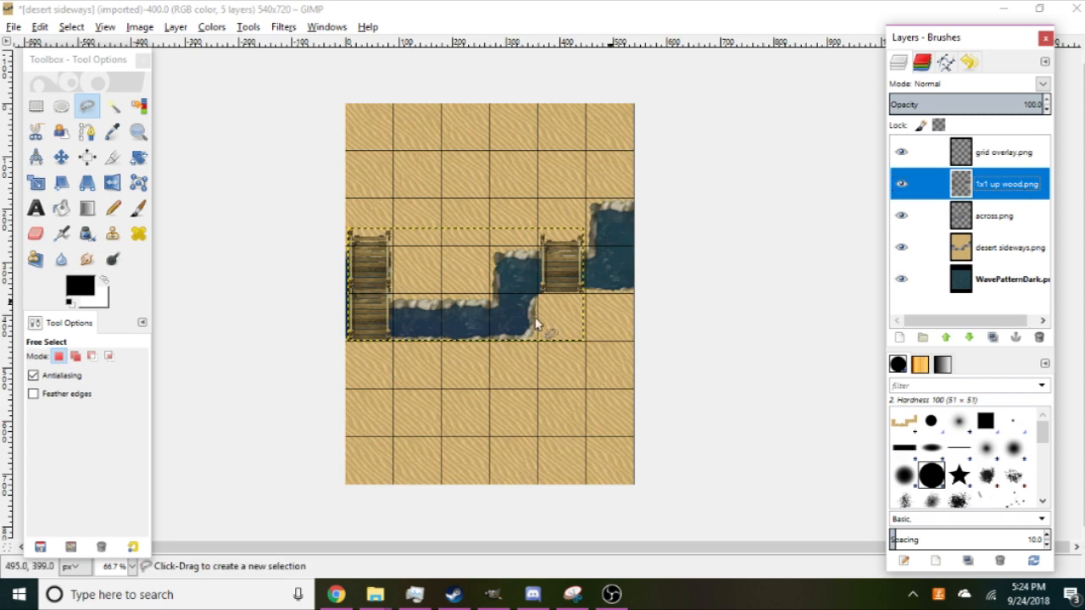
scroll(441, 284, "up", 3)
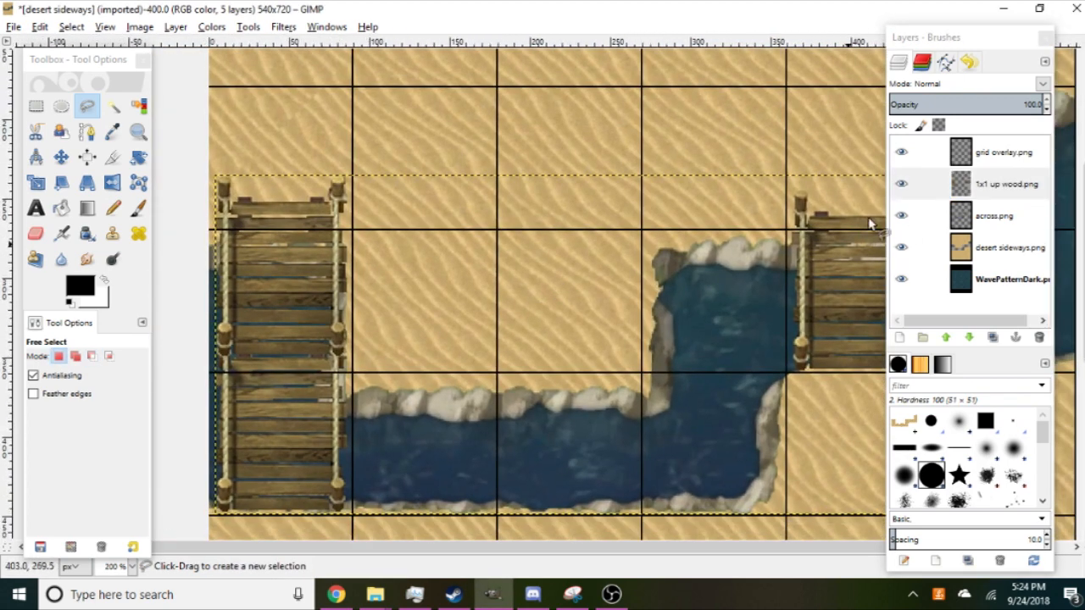
left_click_drag(1005, 152, 1017, 204)
left_click_drag(534, 210, 646, 216)
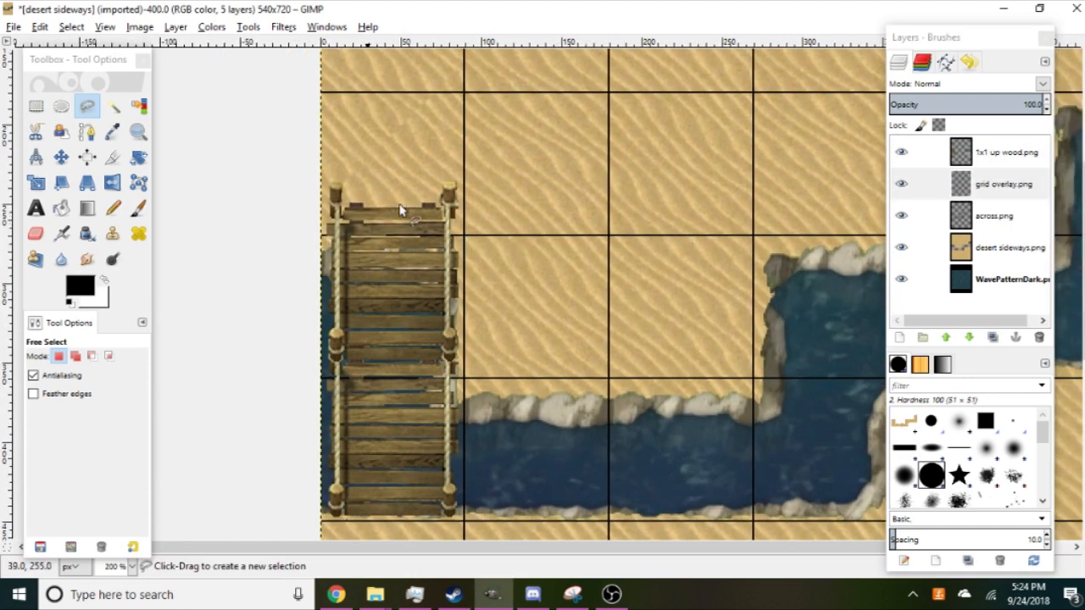
left_click_drag(1003, 184, 1000, 151)
key("1")
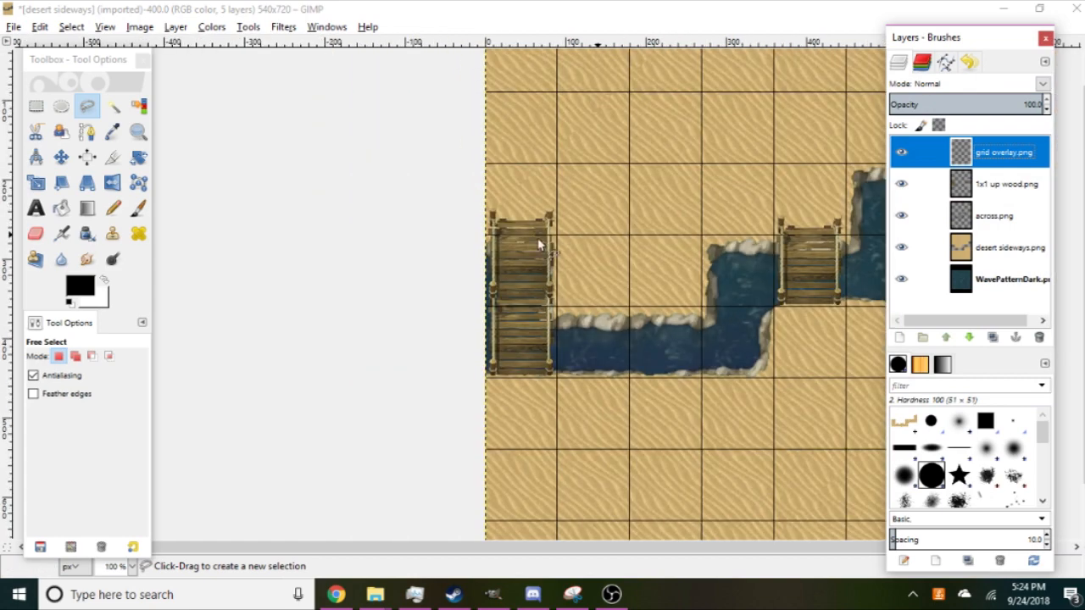
left_click_drag(583, 254, 296, 223)
scroll(415, 227, "down", 1)
left_click_drag(452, 245, 501, 240)
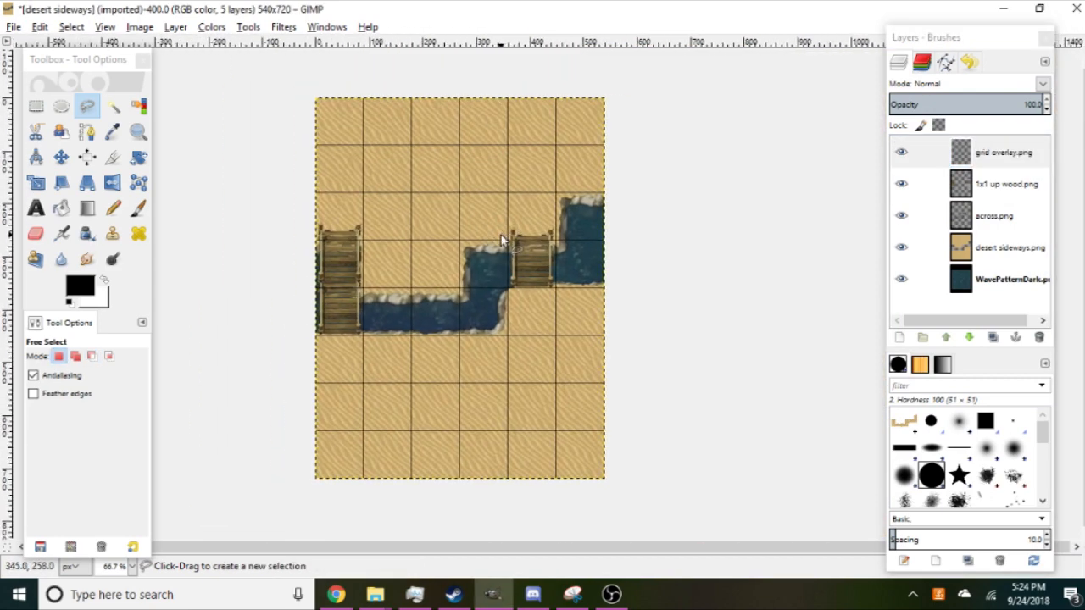
Add palm tree tropical.png from the Sections > decoration > nature asset folder to the map as a new layer.
mouse_move(375, 594)
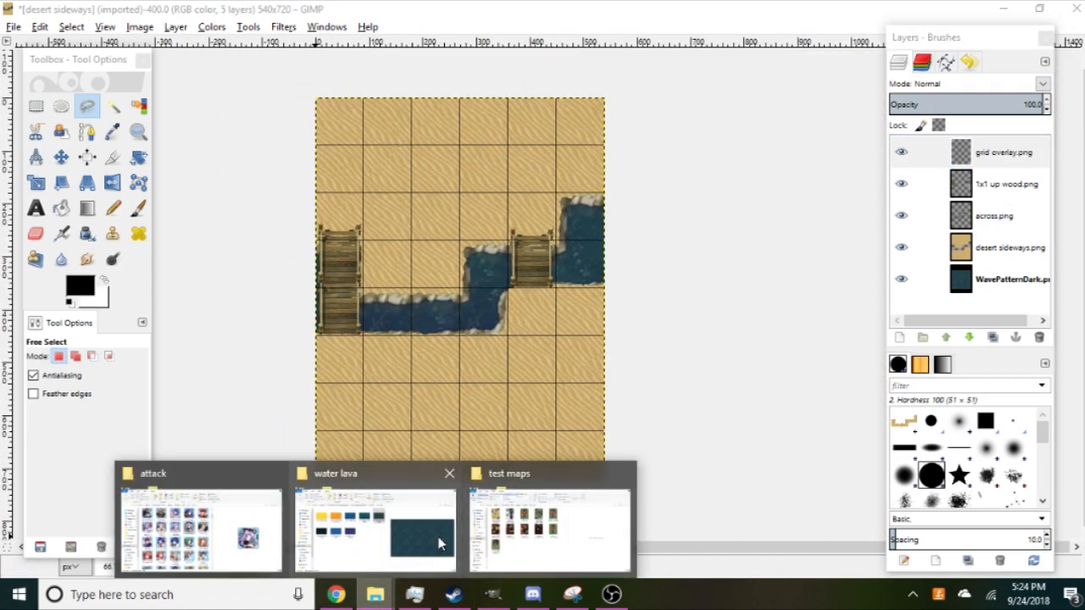
left_click(439, 537)
left_click(513, 126)
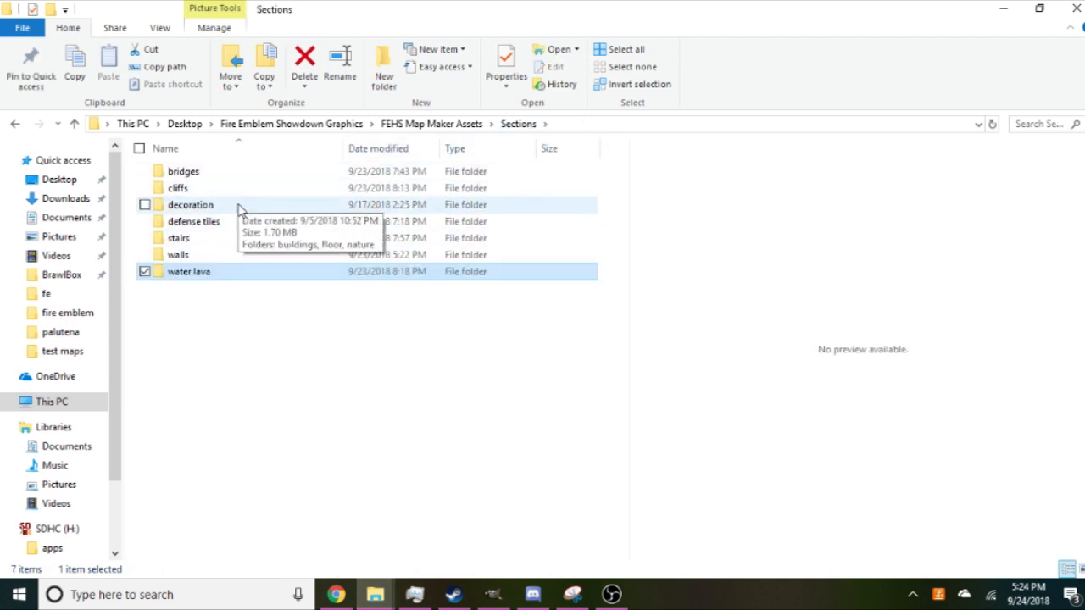
double_click(238, 207)
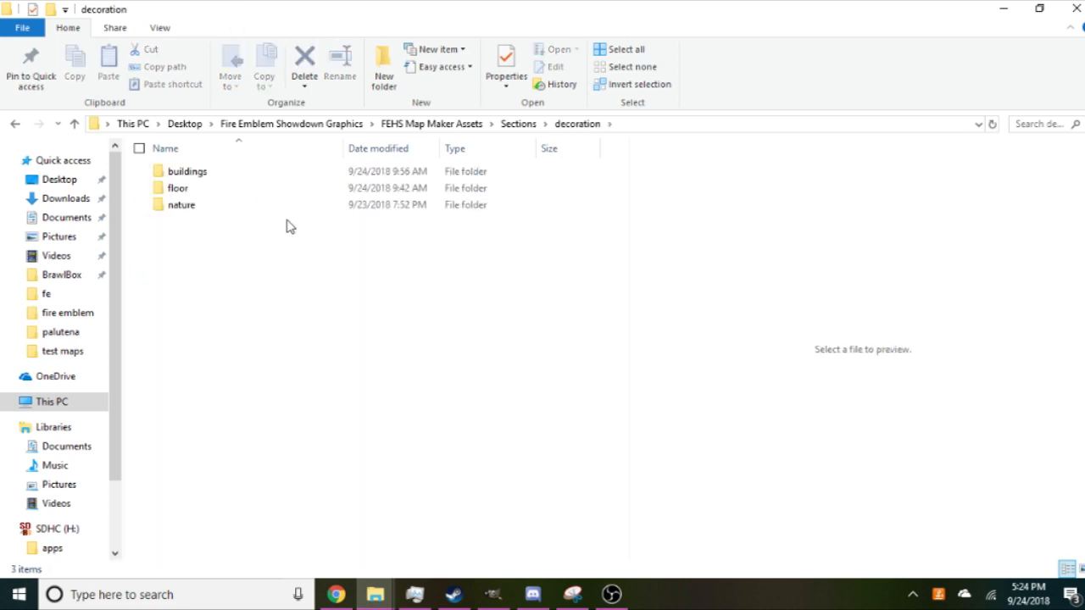
double_click(243, 208)
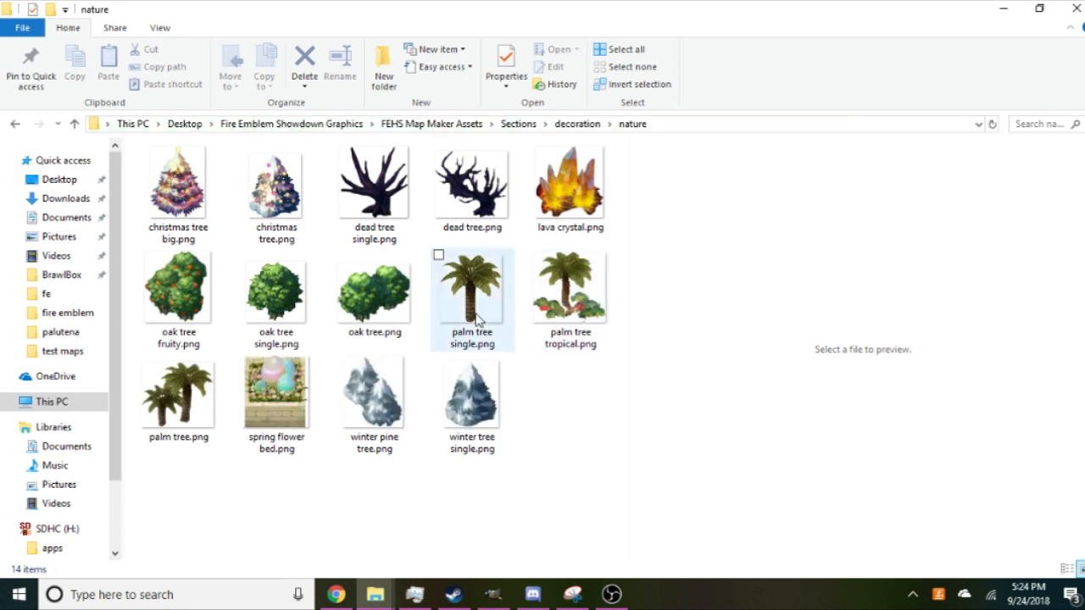
left_click(593, 331)
left_click_drag(594, 468, 522, 466)
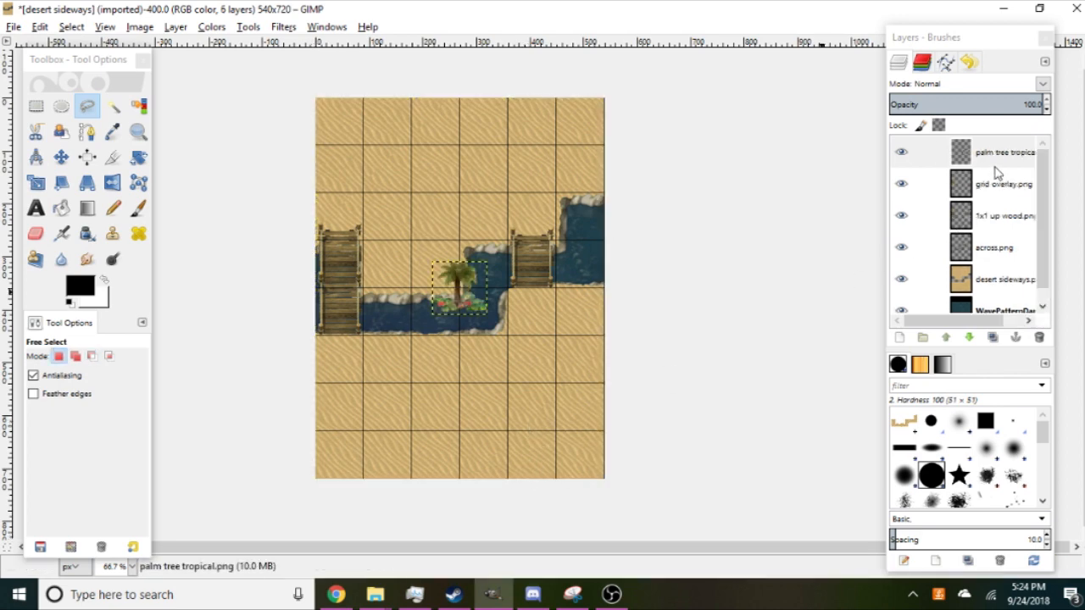
Put the palm tree layer beneath the grid overlay and move the tree into the tile in column three, row four, above the cliff.
left_click_drag(1000, 159, 967, 196)
scroll(449, 275, "up", 4, "ctrl")
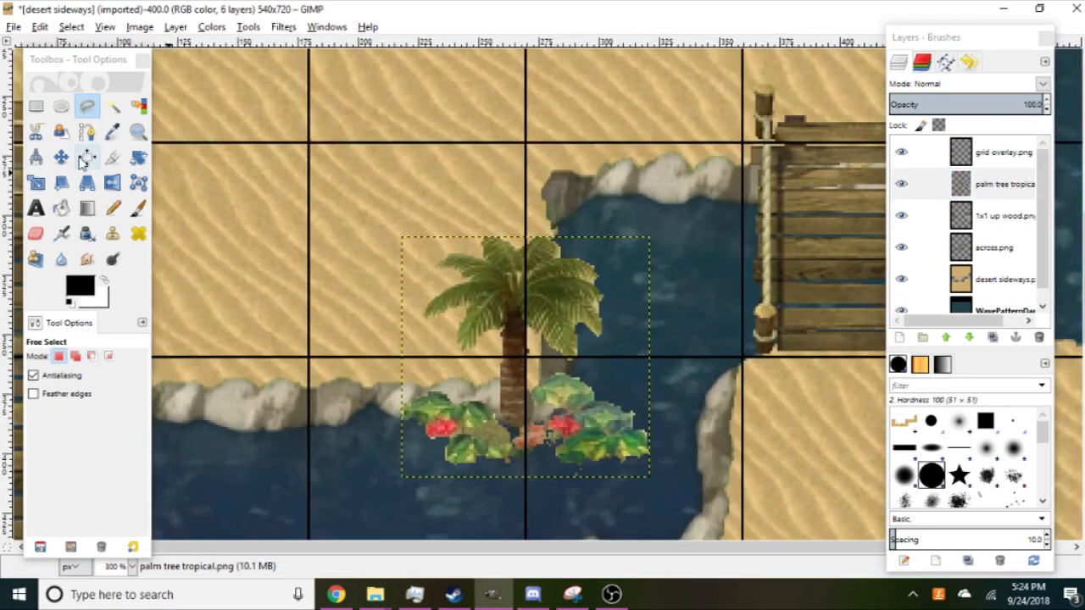
left_click(61, 156)
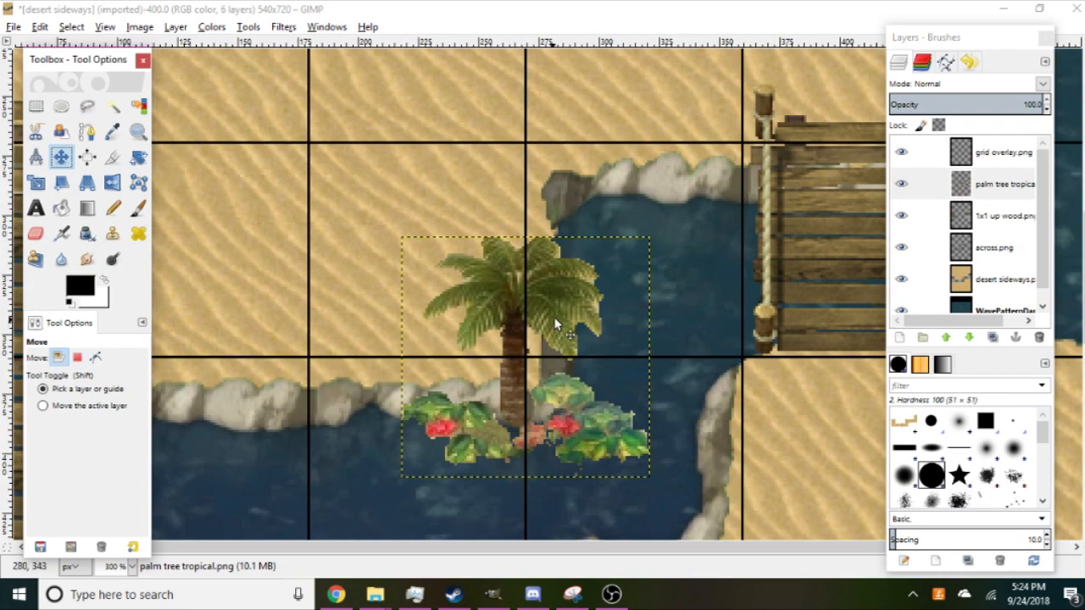
left_click_drag(555, 324, 442, 214)
scroll(455, 230, "up", 2)
mouse_move(491, 392)
left_mouse_down()
mouse_move(496, 384)
mouse_move(503, 401)
mouse_move(422, 358)
mouse_move(472, 347)
mouse_move(501, 384)
mouse_move(501, 414)
mouse_move(504, 395)
left_mouse_up()
Move the tropical palm tree up onto the sand above the cliff in column three, row four.
left_click_drag(508, 373, 531, 273)
scroll(531, 273, "up", 1)
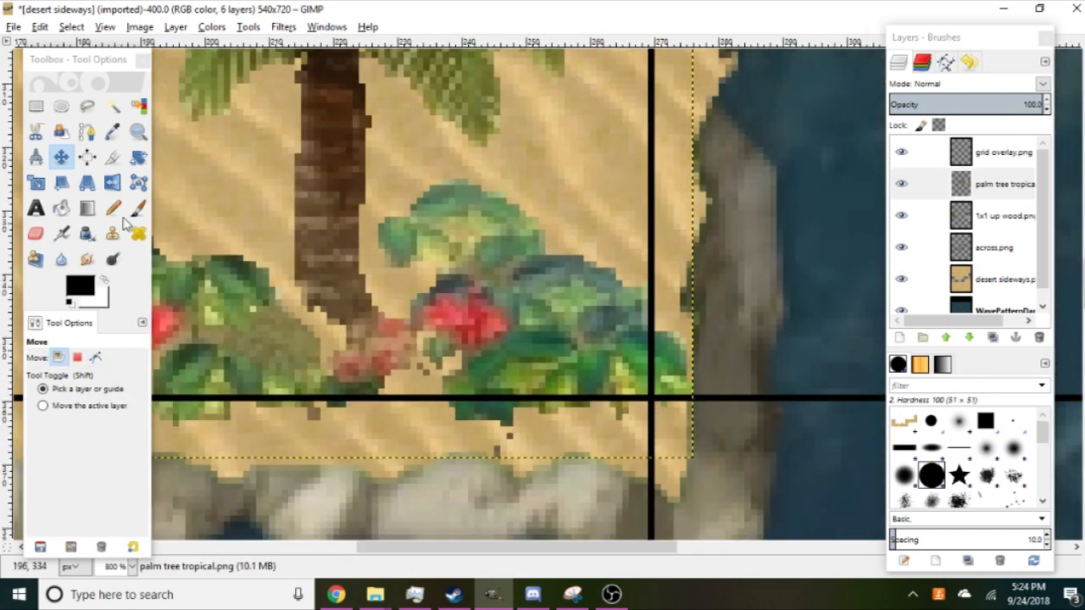
left_click(35, 233)
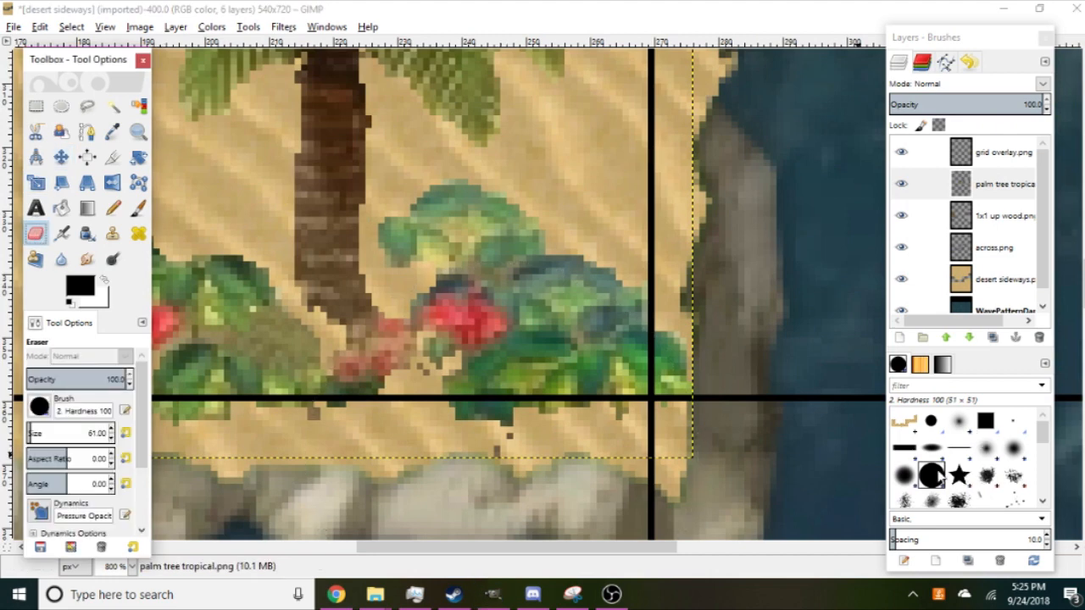
left_click(931, 421)
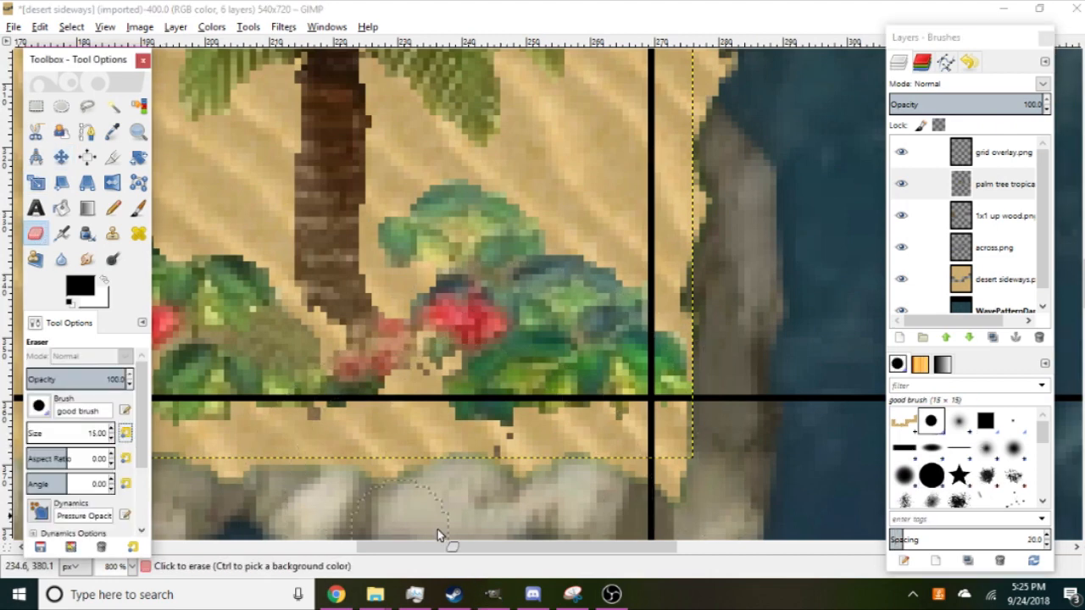
scroll(437, 529, "down", 2)
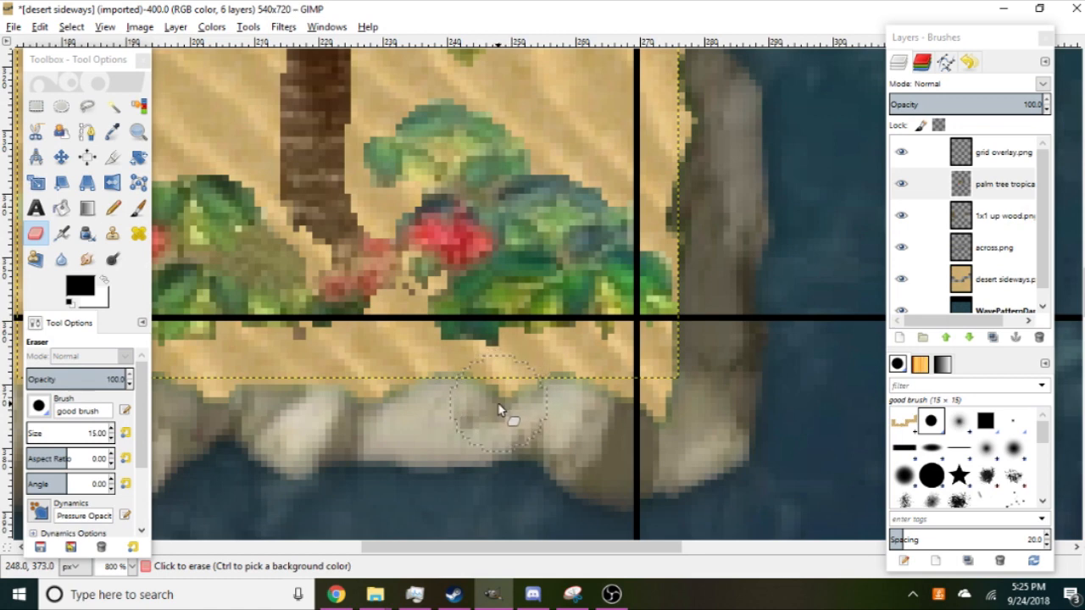
scroll(555, 415, "down", 4, "ctrl")
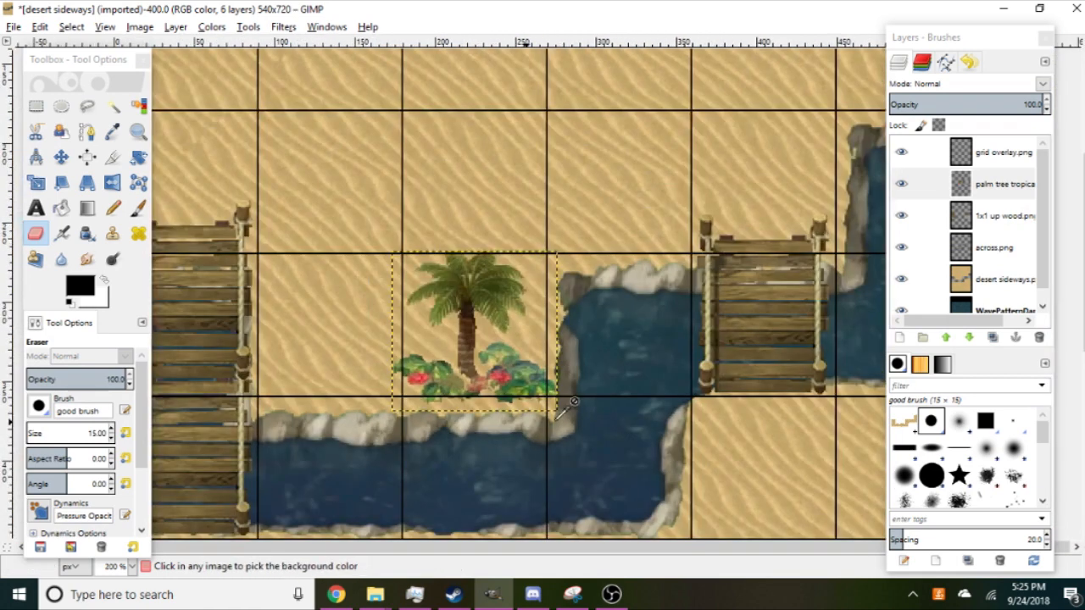
Hide the grid overlay, nudge the tropical palm tree slightly left, and show the grid again.
left_click(901, 152)
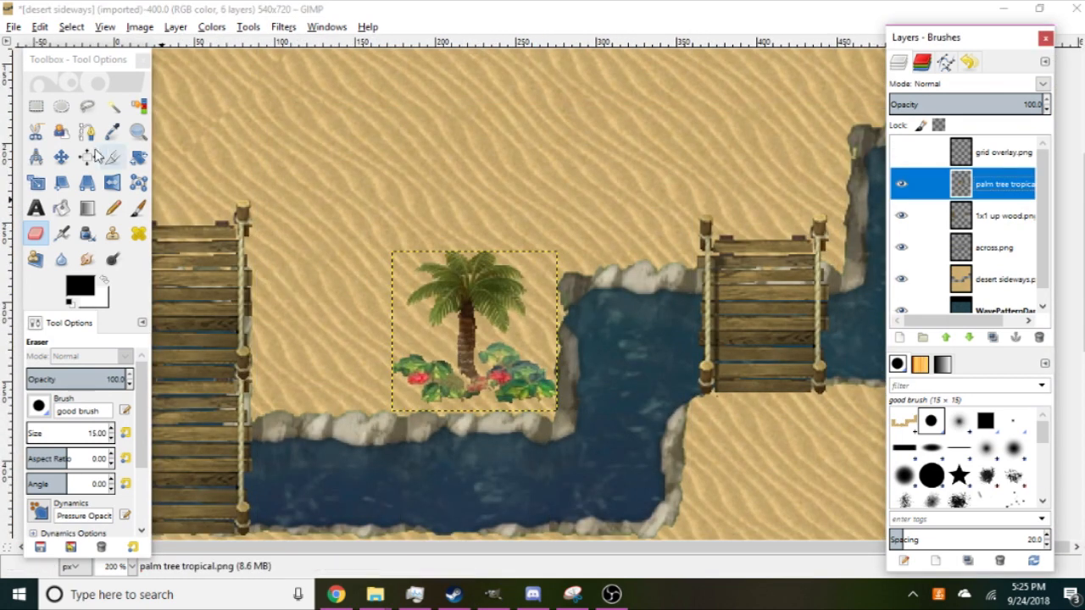
left_click(61, 157)
scroll(341, 299, "up", 3, "ctrl")
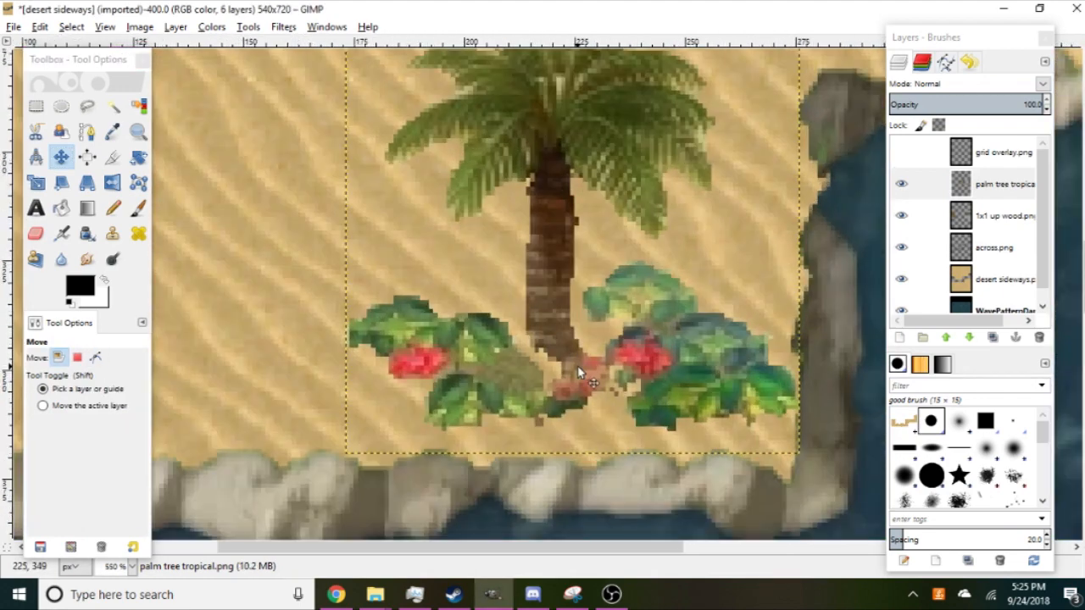
left_click_drag(578, 365, 572, 366)
left_click(901, 151)
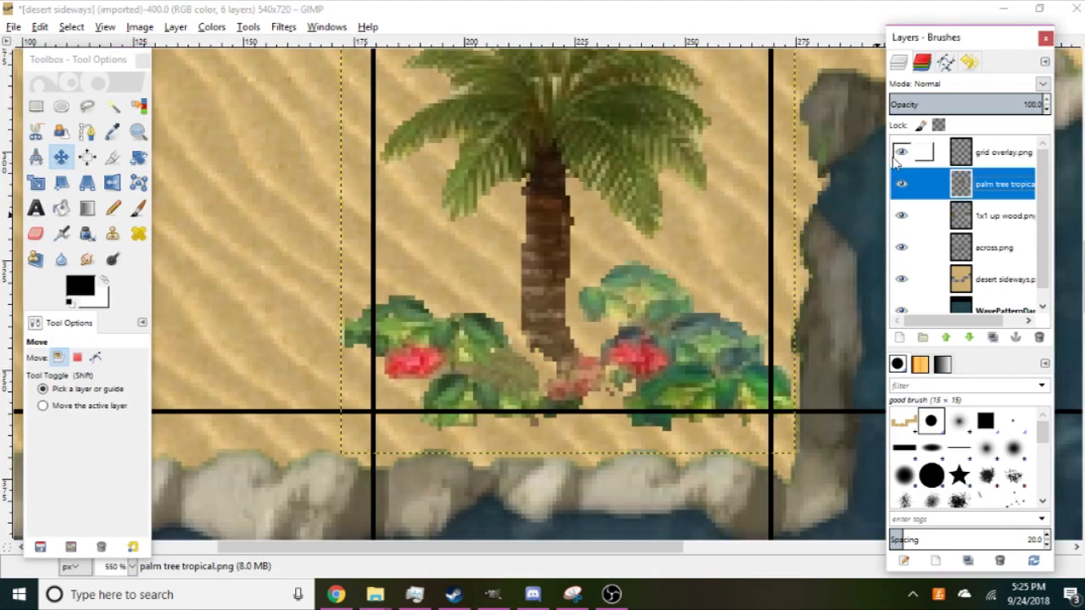
Try the tropical palm tree across the upper tile line, and then settle it within column three, row four, above the cliff.
scroll(593, 204, "down", 3, "ctrl")
scroll(503, 219, "down", 2, "ctrl")
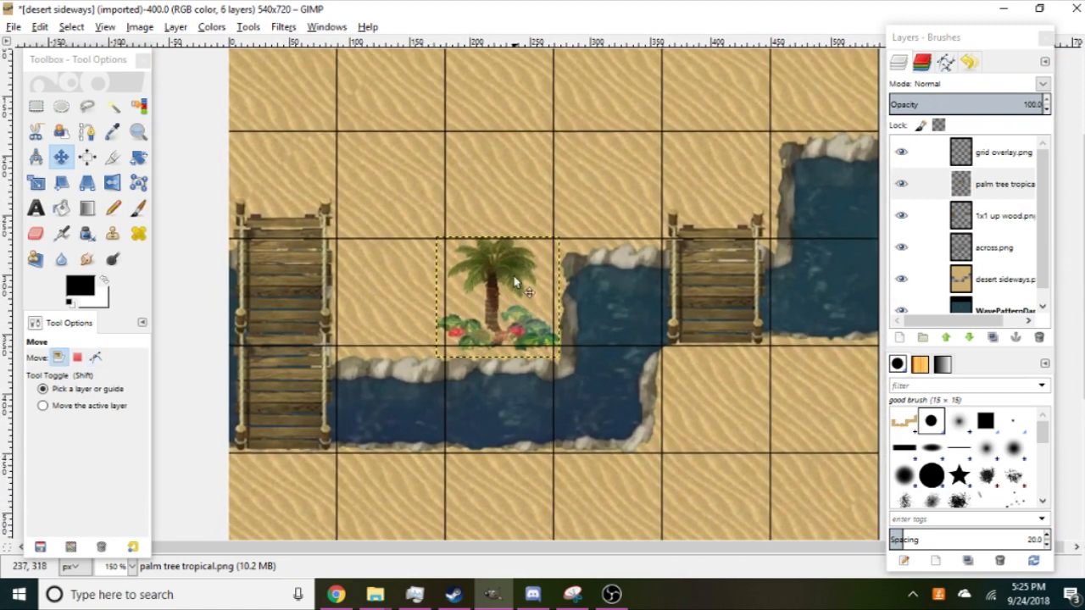
left_click_drag(508, 275, 513, 197)
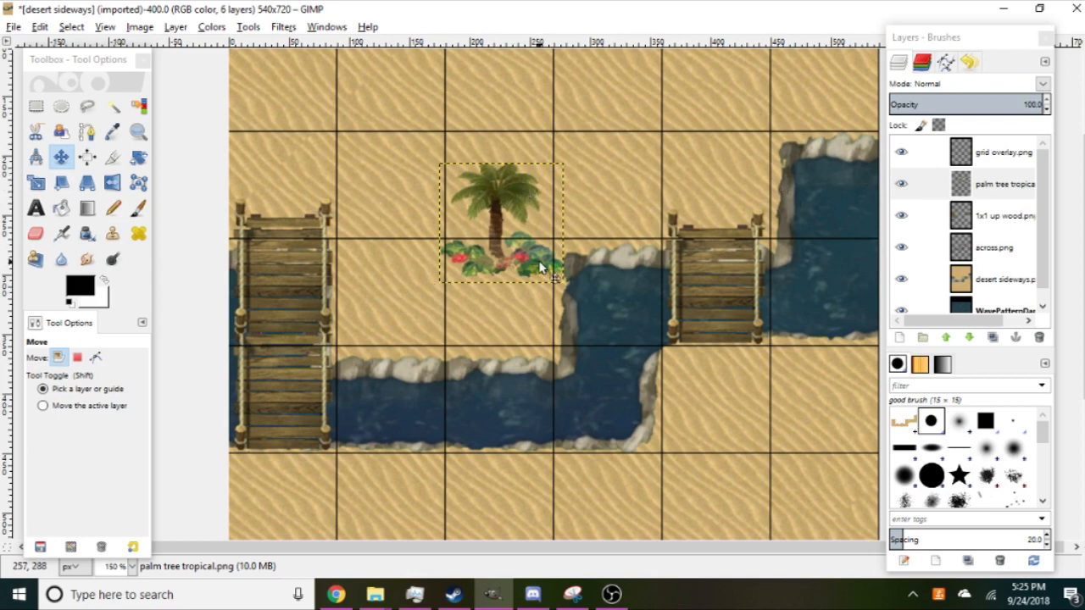
left_click_drag(495, 220, 448, 300)
scroll(479, 322, "up", 2)
scroll(464, 322, "up", 1)
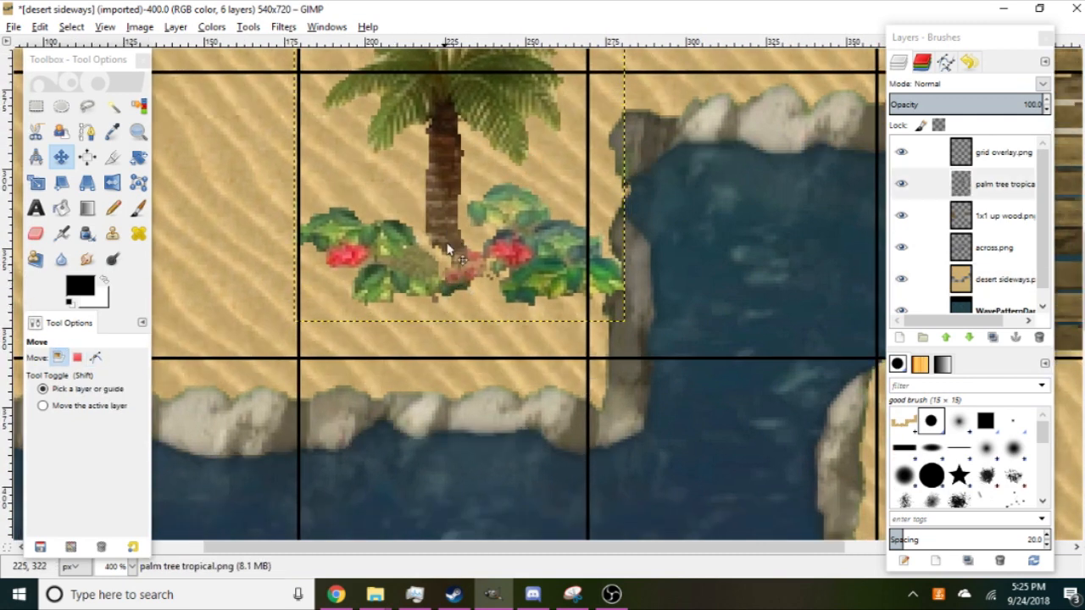
left_click_drag(448, 207, 418, 256)
Hide the grid overlay to preview the tropical palm tree's placement on the whole map.
scroll(466, 271, "down", 2)
left_click(903, 154)
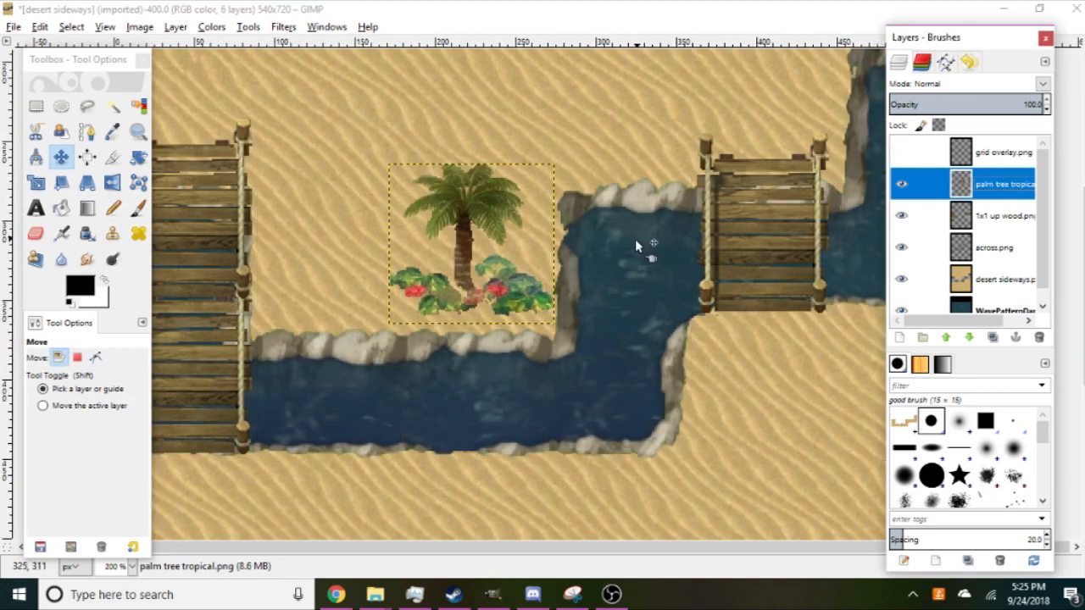
scroll(603, 270, "down", 3)
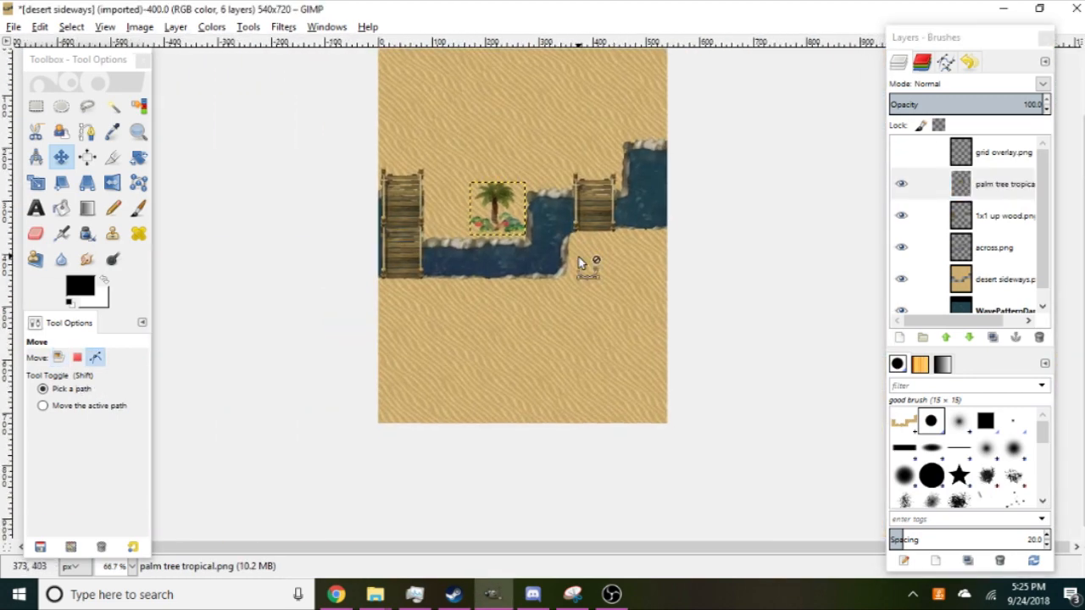
scroll(579, 257, "up", 1)
Add palm tree single.png from the nature asset folder to the map as a new layer.
mouse_move(375, 594)
left_click(375, 519)
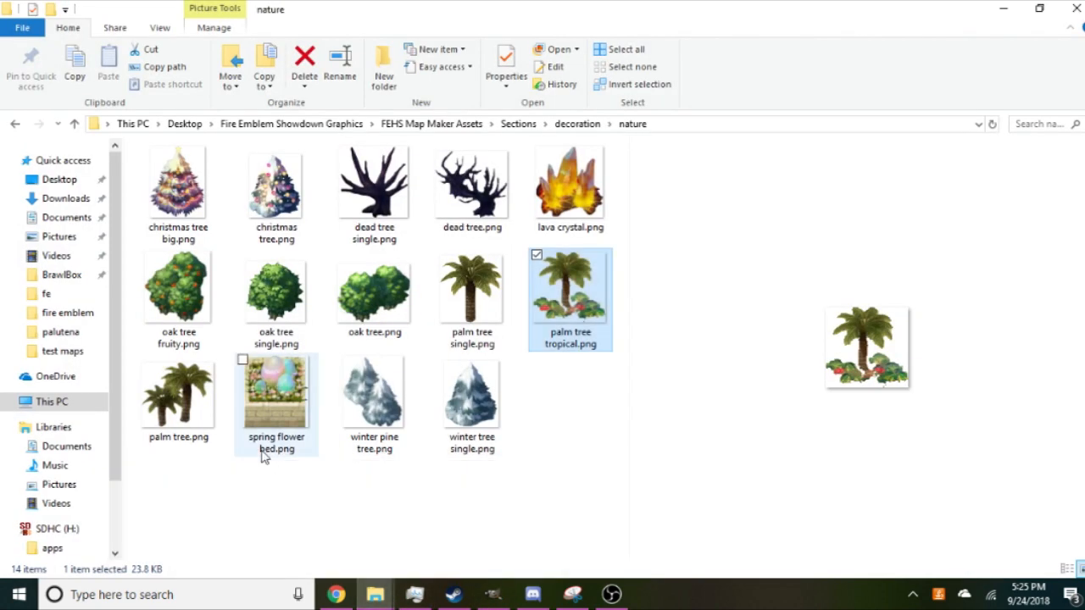
left_click(488, 315)
left_click_drag(514, 319, 533, 406)
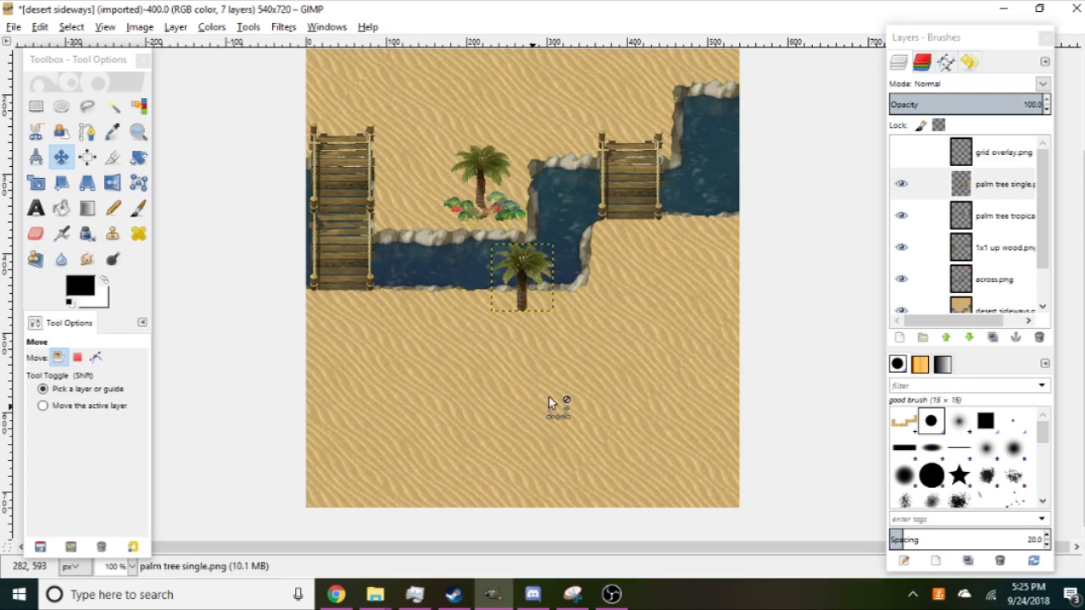
Show the grid overlay and position the single palm tree inside the tile in column six, row seven.
scroll(551, 398, "up", 1)
left_click_drag(526, 237, 721, 417)
scroll(517, 286, "up", 1)
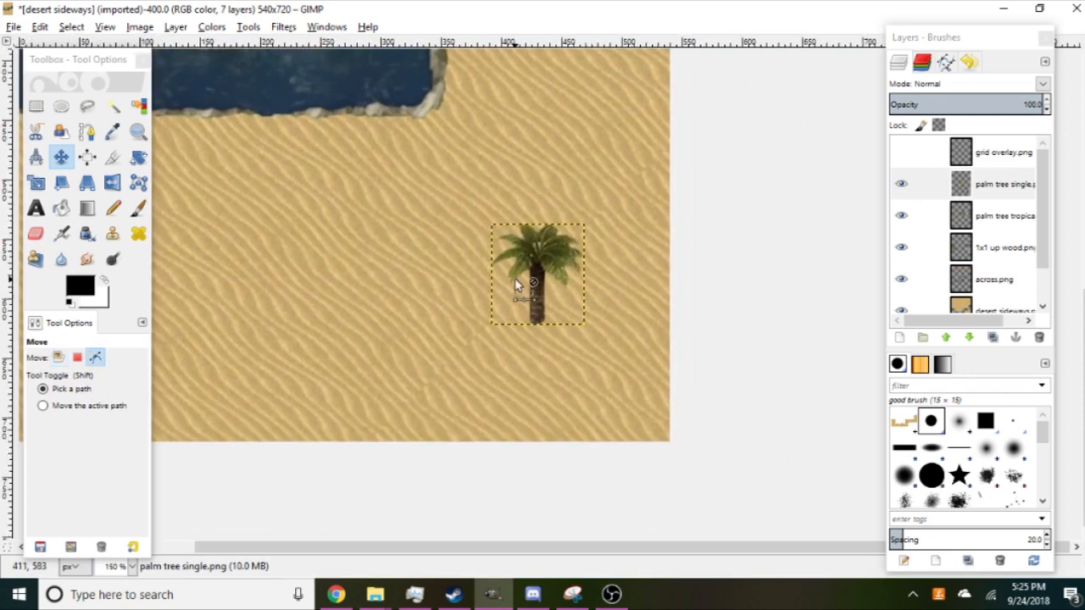
left_click(901, 152)
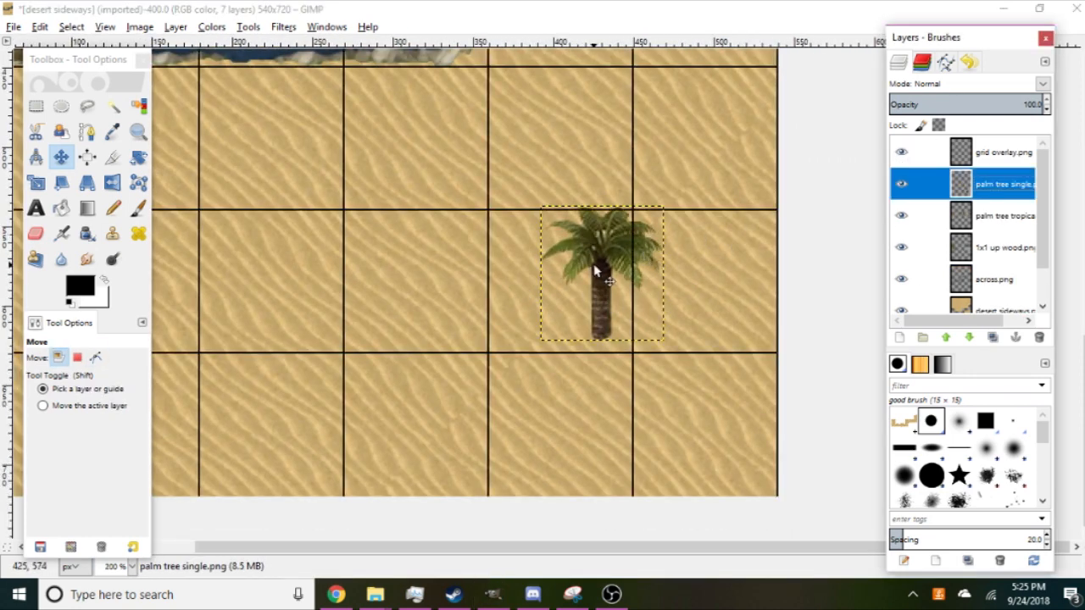
left_click_drag(596, 272, 705, 277)
key("1")
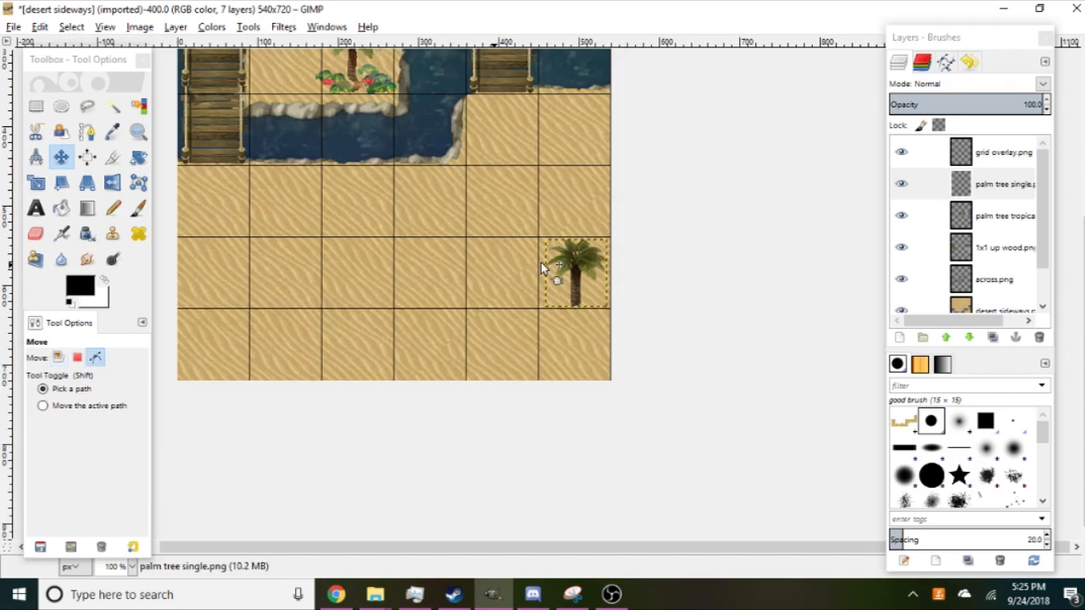
Add palm tree.png, the pair of palms, from the nature asset folder to the map as a new layer.
left_click_drag(483, 199, 647, 419)
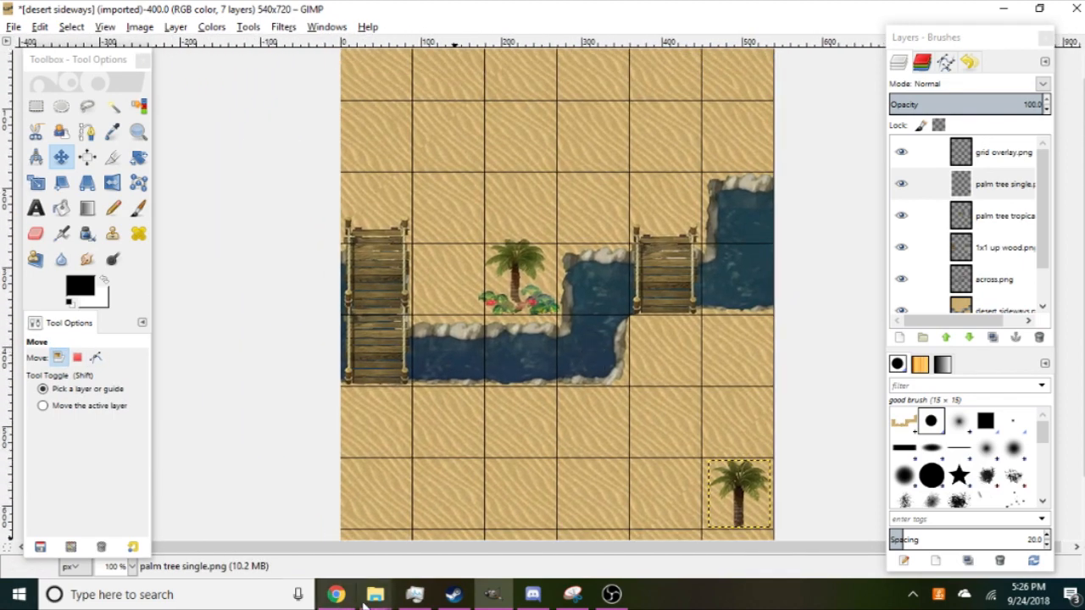
mouse_move(373, 595)
left_click(365, 509)
left_click(174, 399)
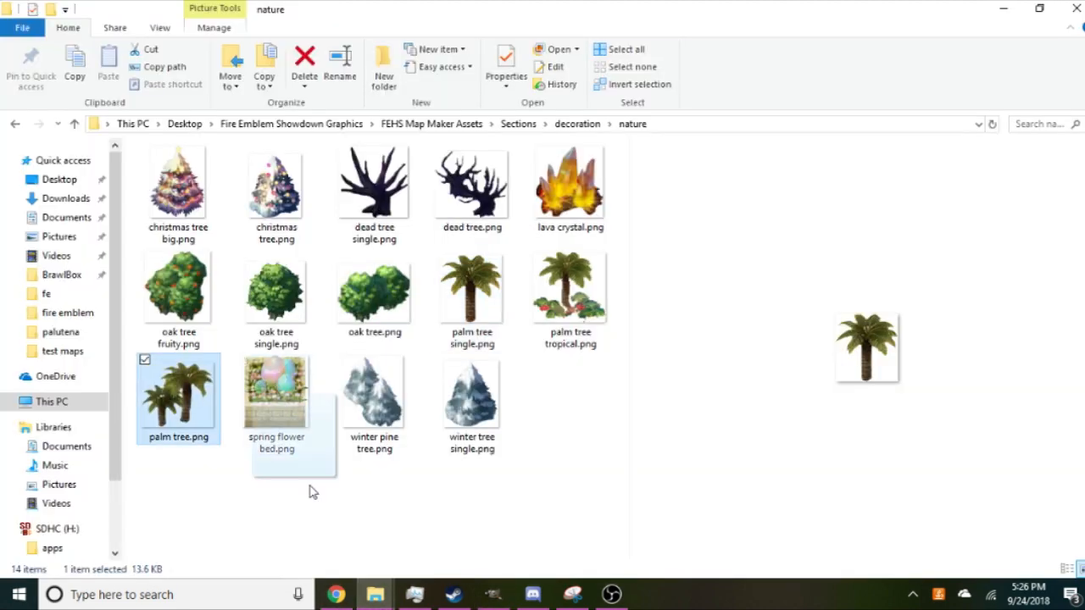
left_click_drag(309, 492, 579, 368)
Position the pair of palm trees in the tile in column four of the map's first row.
left_click_drag(564, 304, 624, 158)
left_click_drag(624, 158, 562, 242)
scroll(515, 385, "up", 1)
scroll(504, 249, "up", 3)
scroll(562, 250, "down", 5)
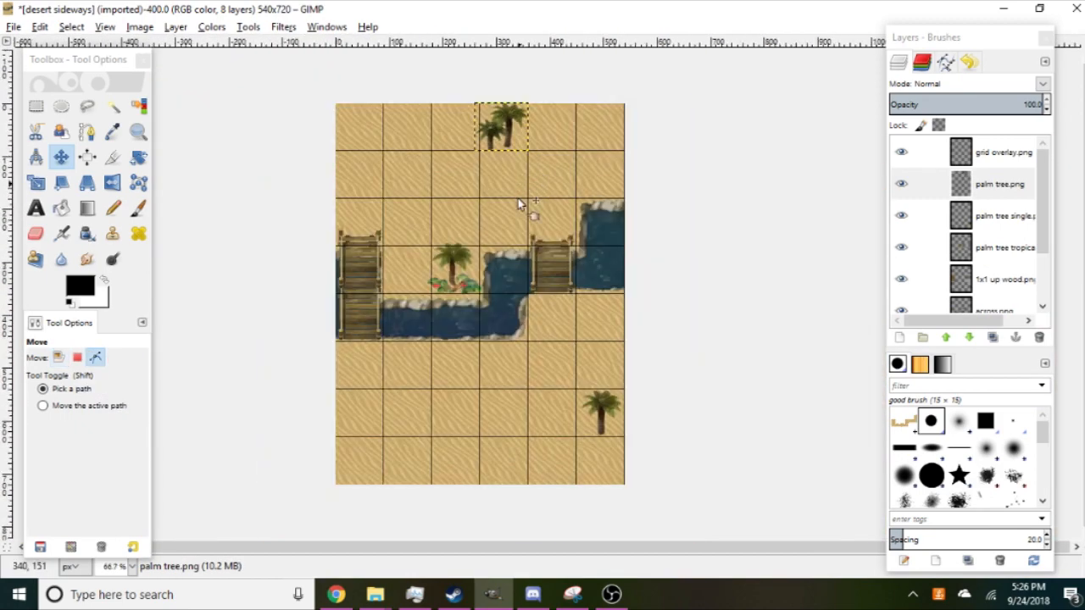
Hide the grid overlay and review the placement of all the palm trees on the whole map.
left_click(902, 152)
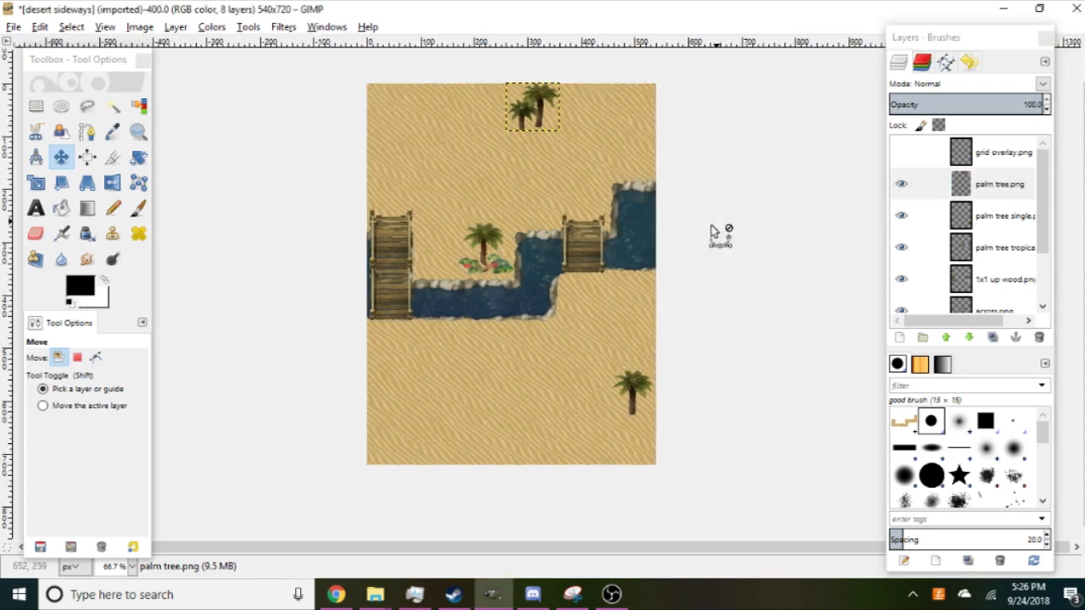
scroll(712, 233, "up", 1)
scroll(712, 233, "down", 1)
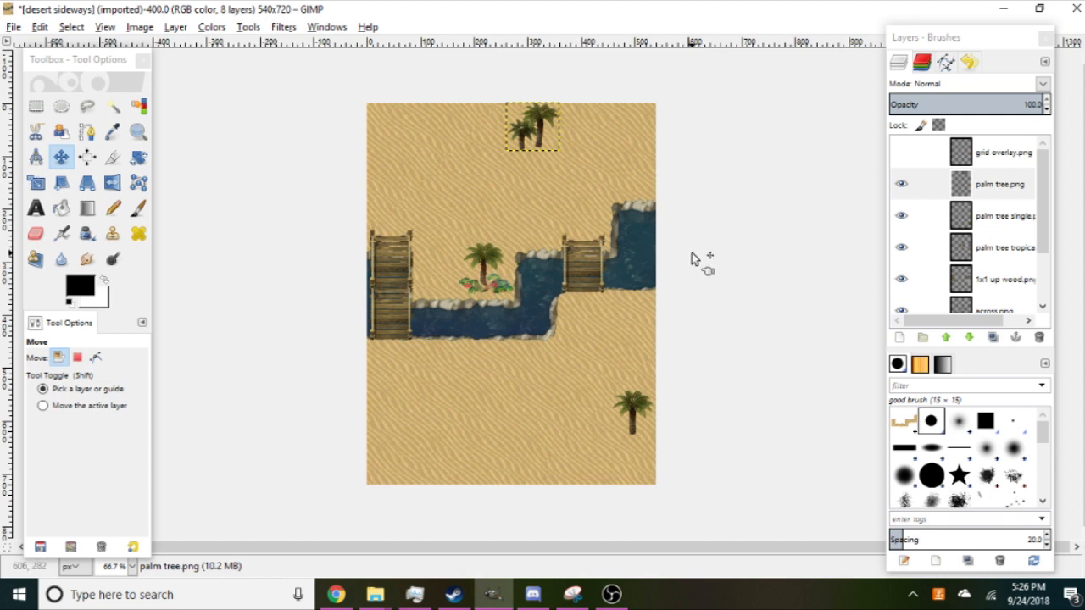
scroll(691, 257, "up", 1)
scroll(640, 255, "down", 1)
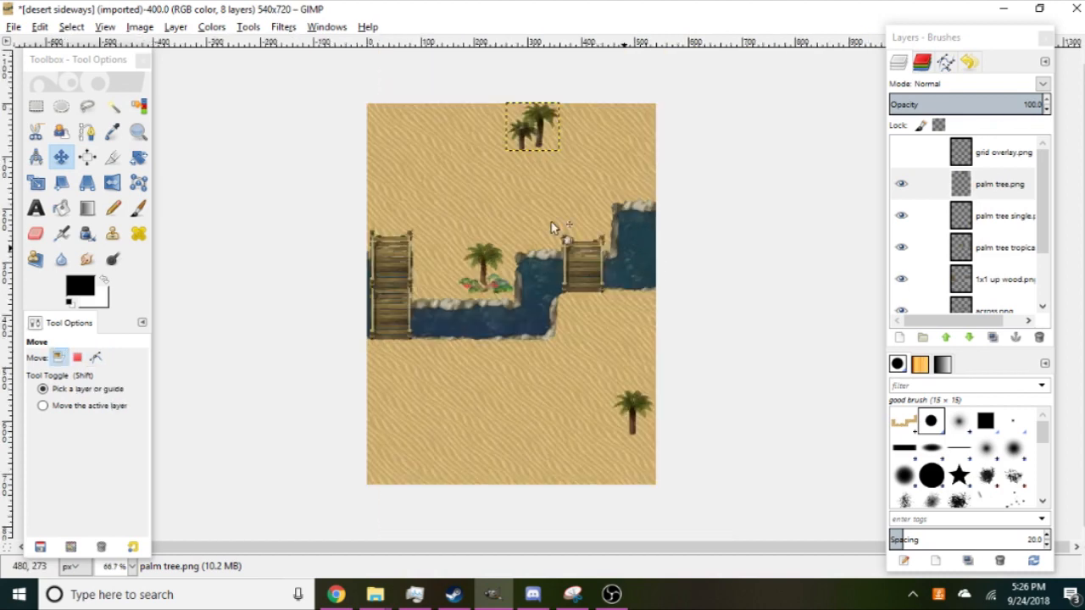
scroll(969, 245, "down", 2)
scroll(971, 237, "up", 2)
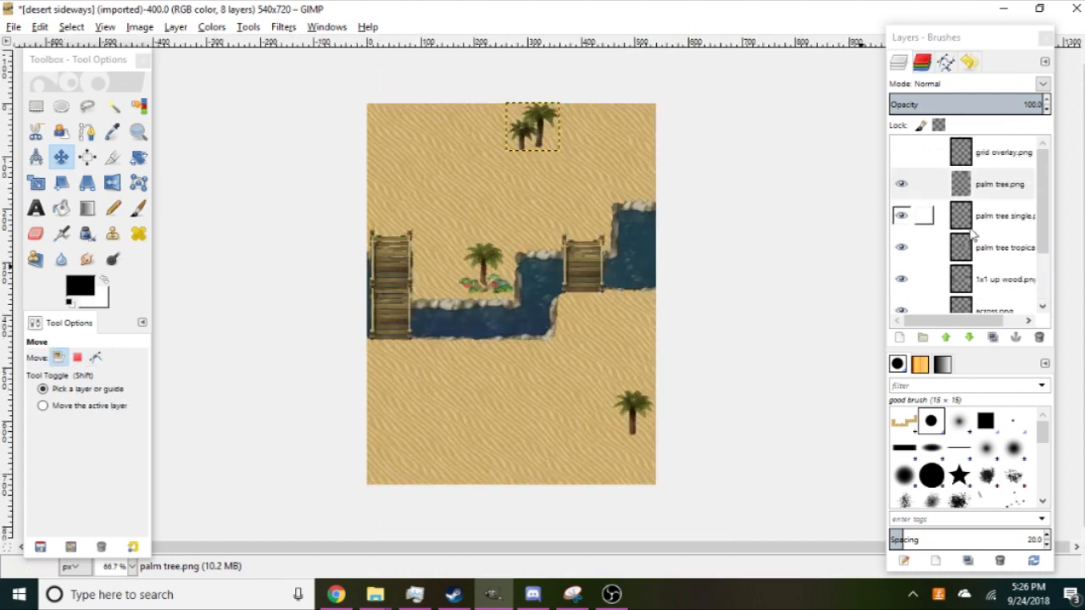
Apply a Drop Shadow to the palm tree.png layer with X and Y offsets of 4, blur radius 15, opacity 60 and resizing disallowed.
left_click(1008, 162)
left_click(1009, 195)
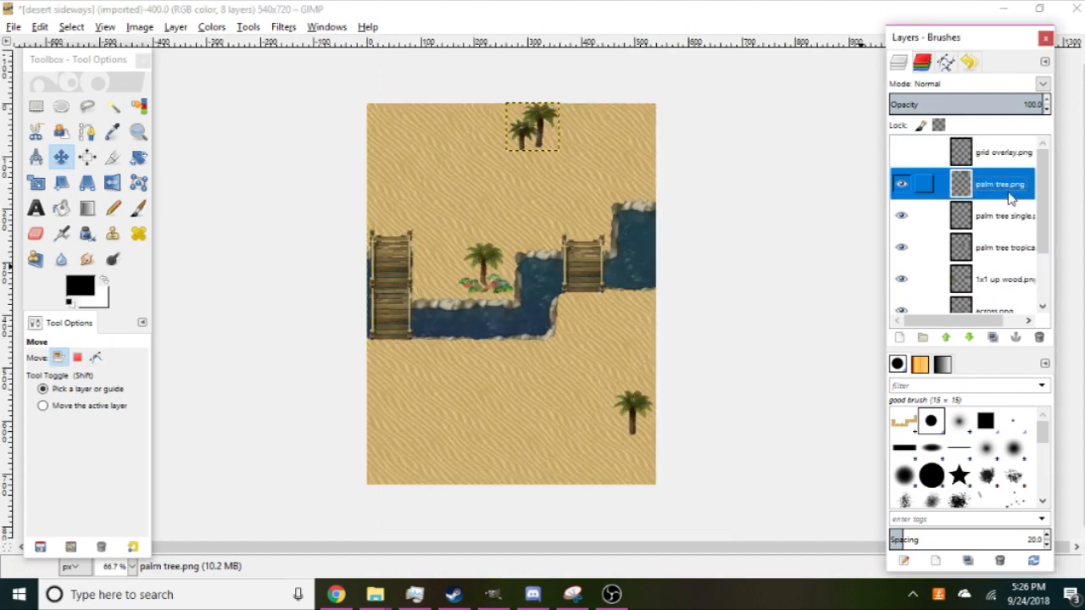
left_click(285, 27)
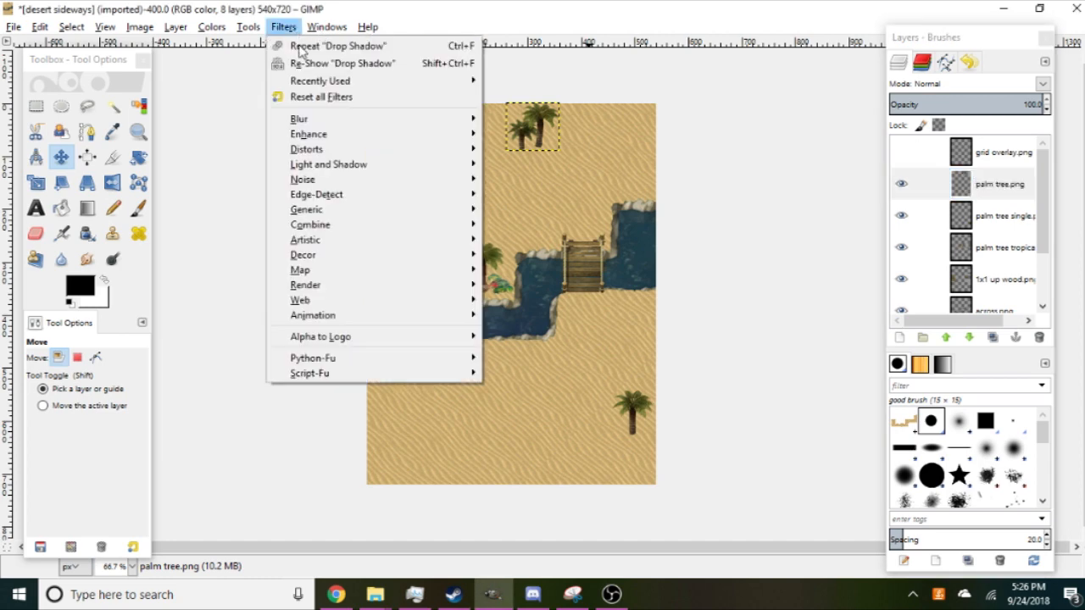
mouse_move(365, 164)
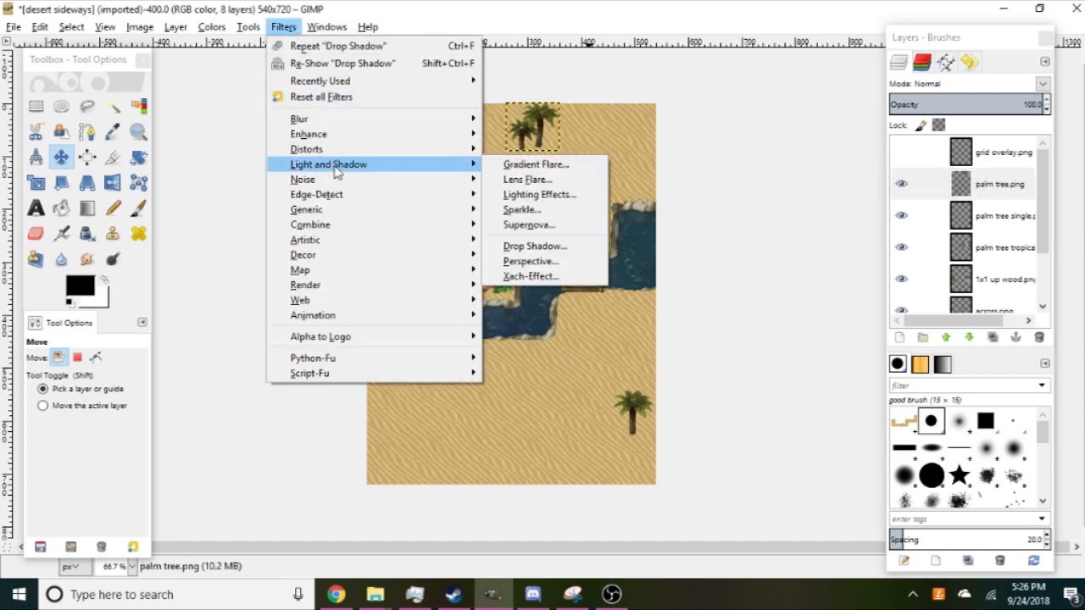
left_click(534, 245)
left_click_drag(551, 206, 662, 211)
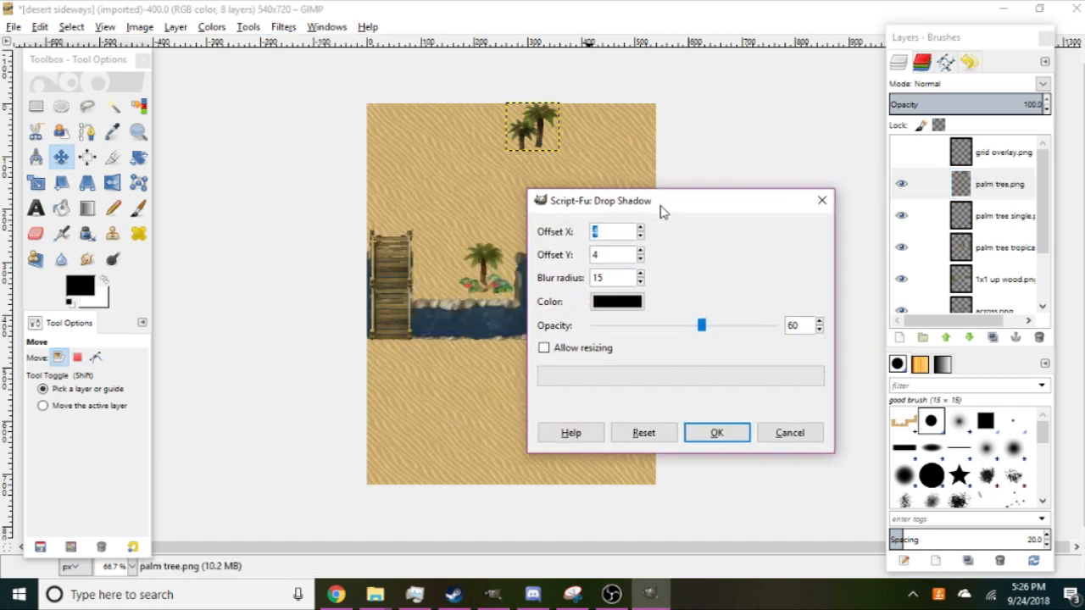
left_click(717, 432)
Repeat the Drop Shadow filter on the palm tree single.png layer.
scroll(583, 201, "up", 1)
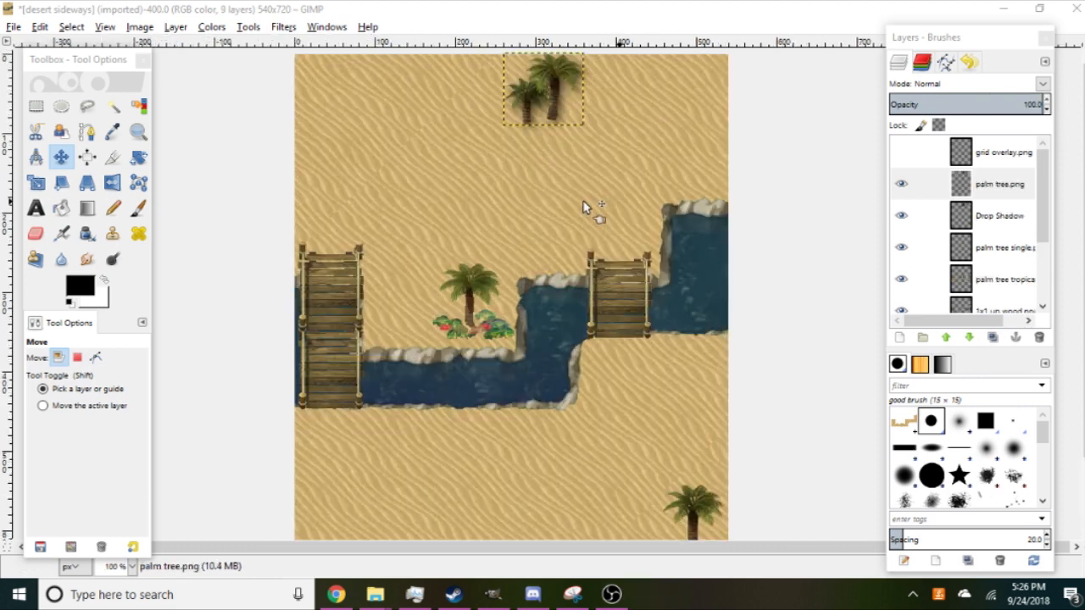
left_click_drag(574, 224, 560, 265)
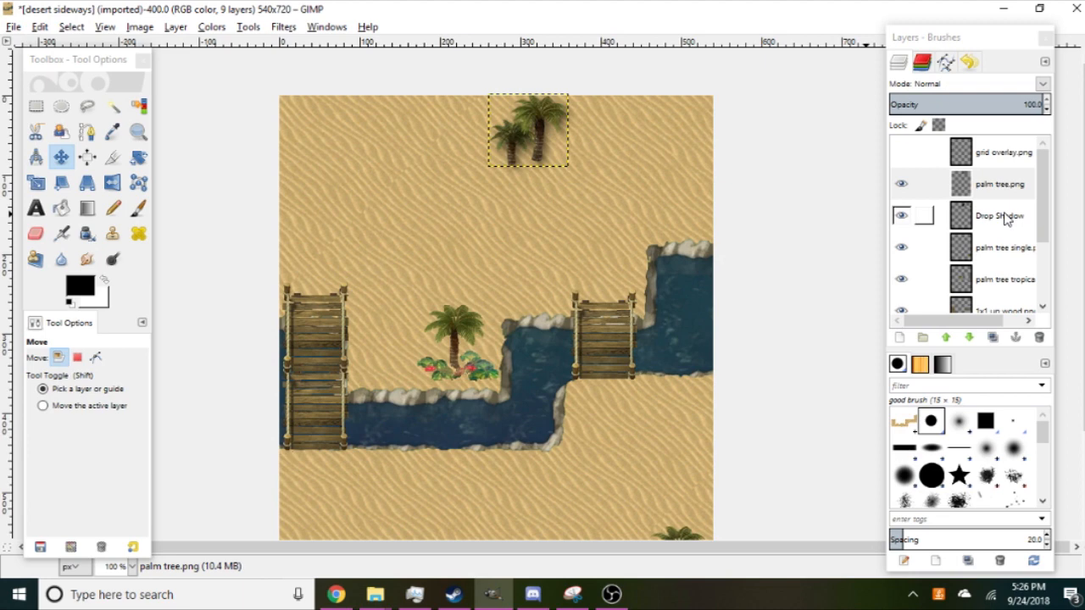
left_click(989, 249)
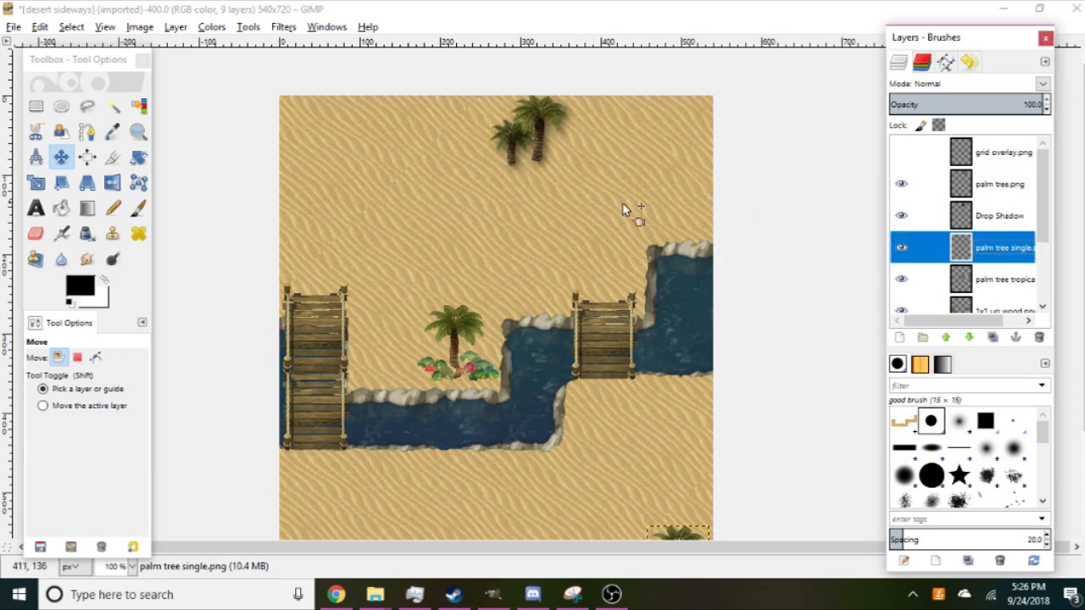
left_click_drag(829, 361, 804, 257)
key("ctrl+f")
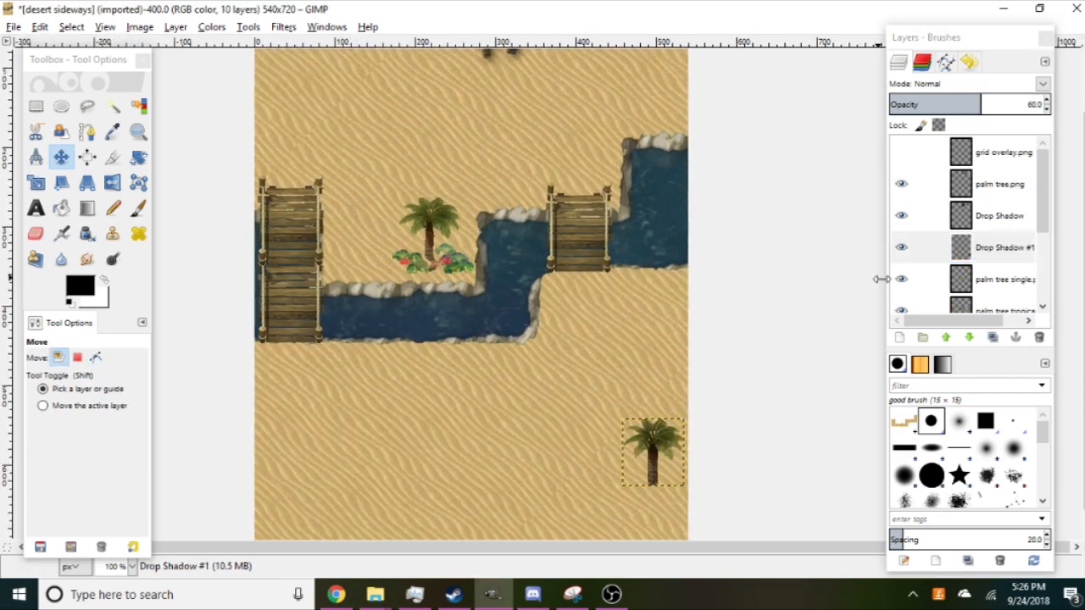
Repeat the Drop Shadow filter on the palm tree tropical.png layer.
scroll(1018, 267, "down", 2)
left_click(1013, 222)
left_click(1011, 256)
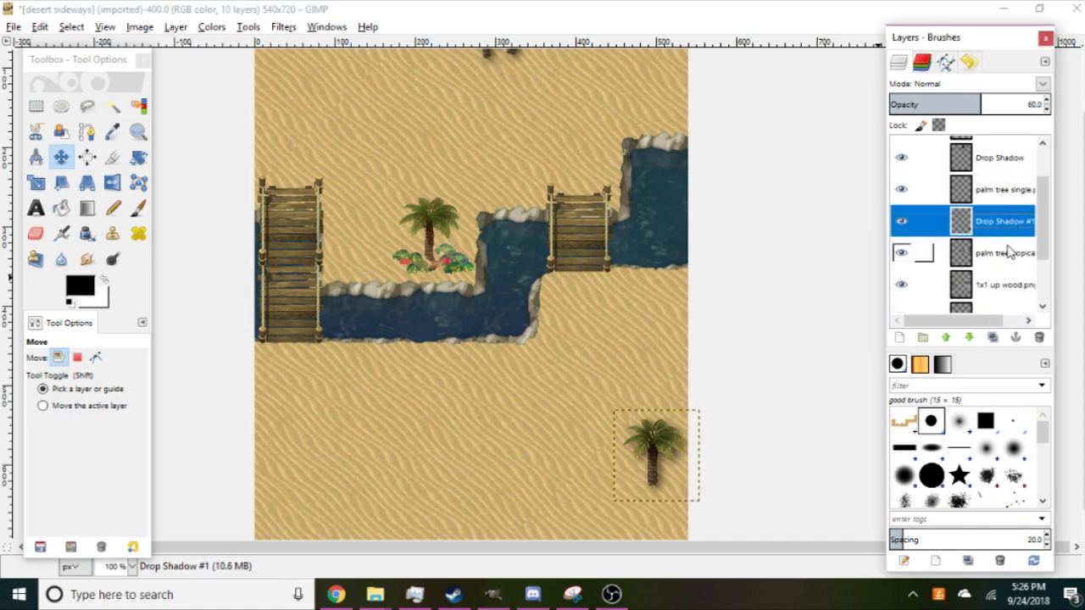
key("ctrl+f")
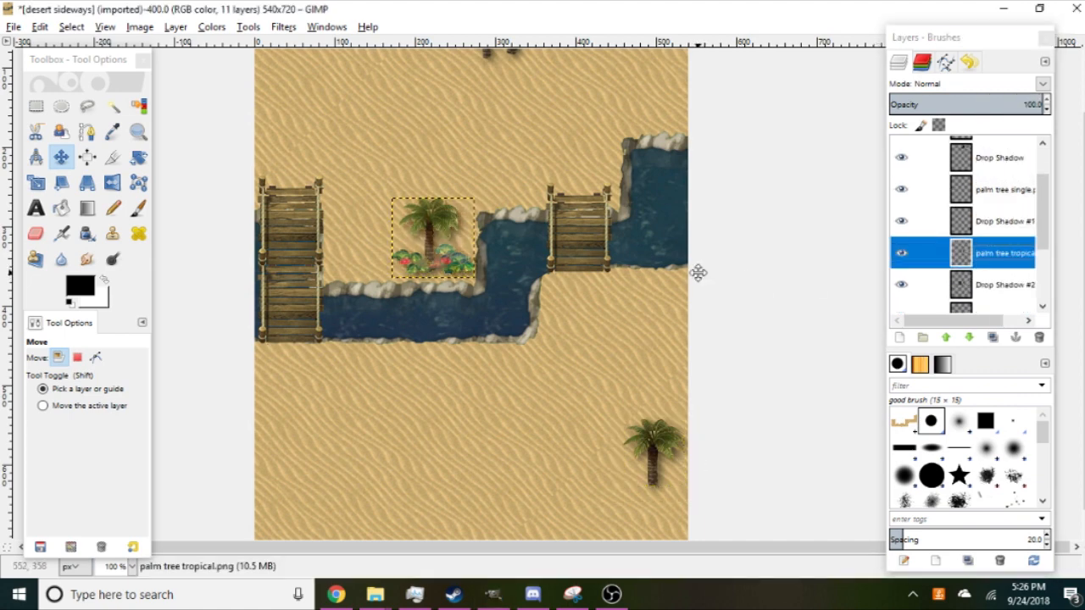
Repeat the Drop Shadow filter on the 1x1 up wood.png bridge layer.
scroll(818, 273, "down", 2)
scroll(1001, 252, "up", 2)
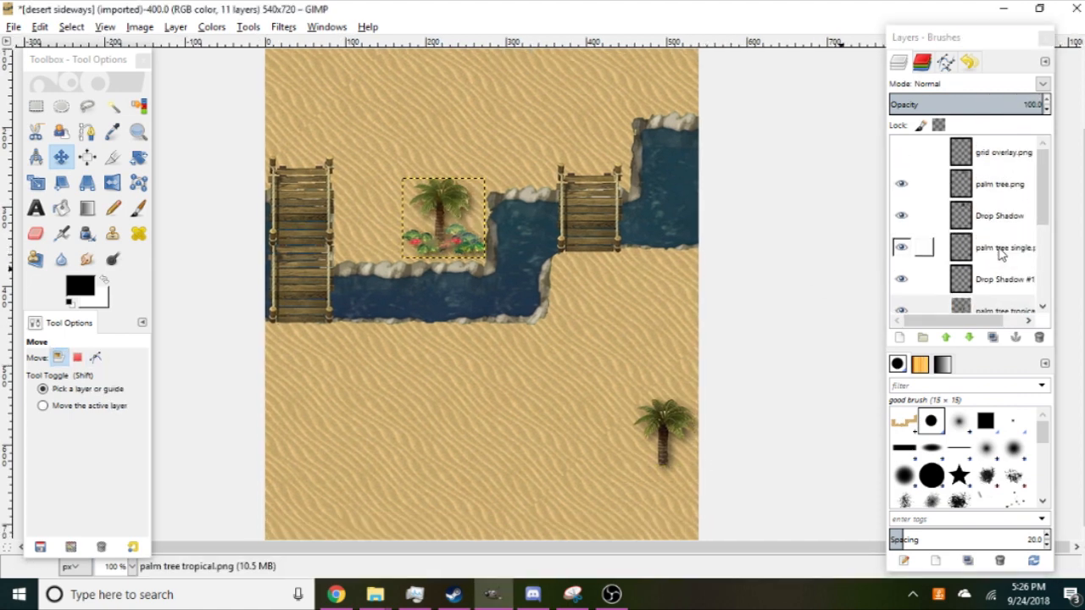
scroll(997, 261, "down", 6)
left_click(996, 215)
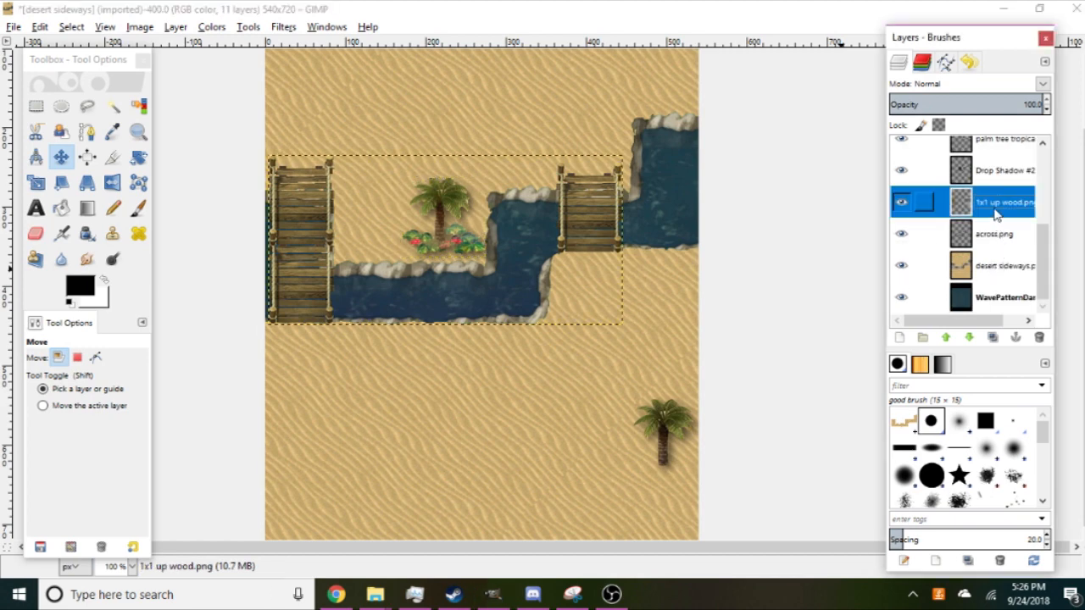
key("ctrl+f")
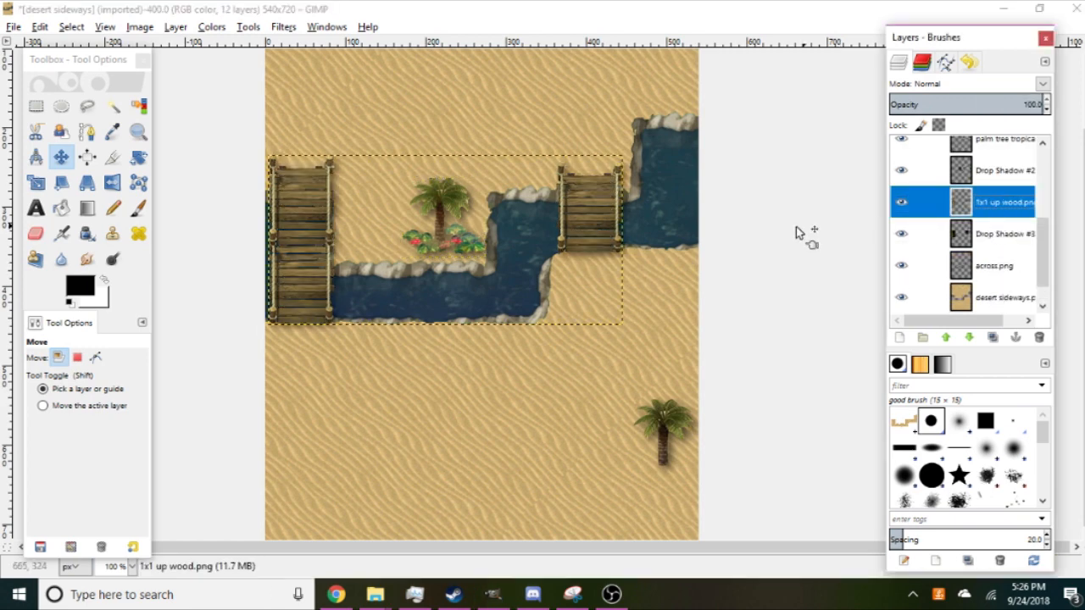
Make the desert sideways.png layer the active layer.
scroll(796, 233, "down", 1, "ctrl")
scroll(1024, 249, "down", 1)
left_click(986, 280)
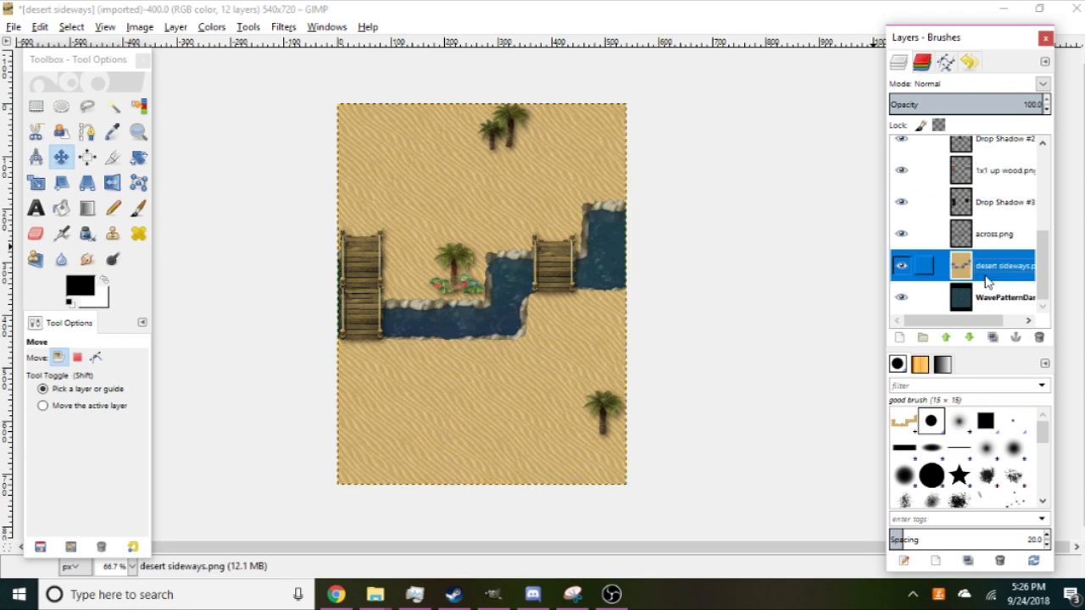
Examine the drop shadows of the palm trees and bridges up close and across the whole map.
left_click_drag(768, 271, 788, 271)
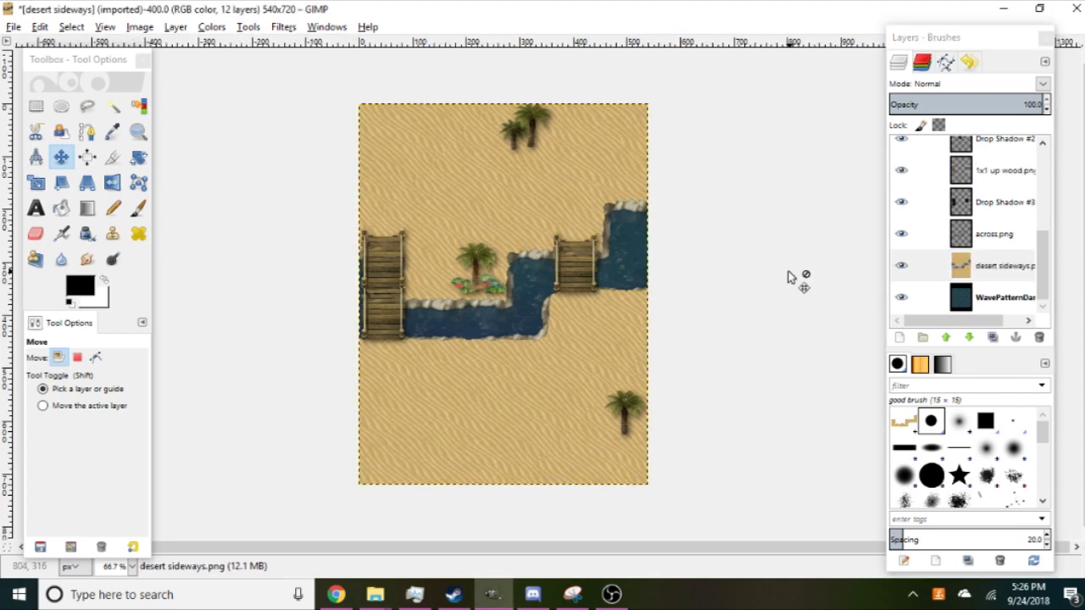
scroll(638, 225, "up", 2, "ctrl")
left_click_drag(638, 225, 623, 315)
scroll(630, 333, "down", 2, "ctrl")
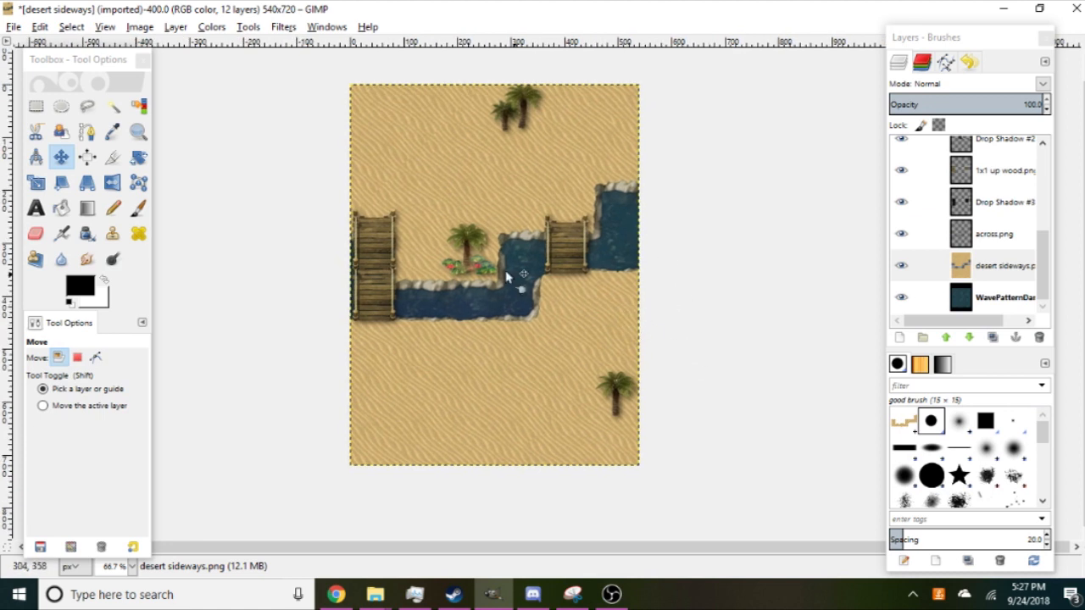
scroll(480, 278, "up", 4, "ctrl")
scroll(480, 276, "up", 4, "ctrl")
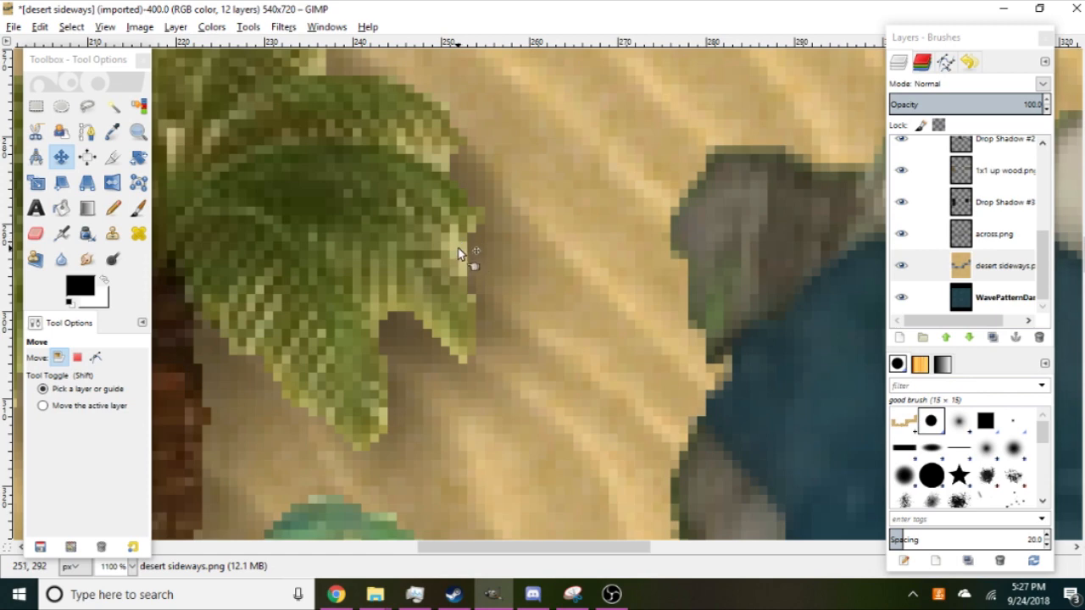
scroll(487, 270, "down", 3)
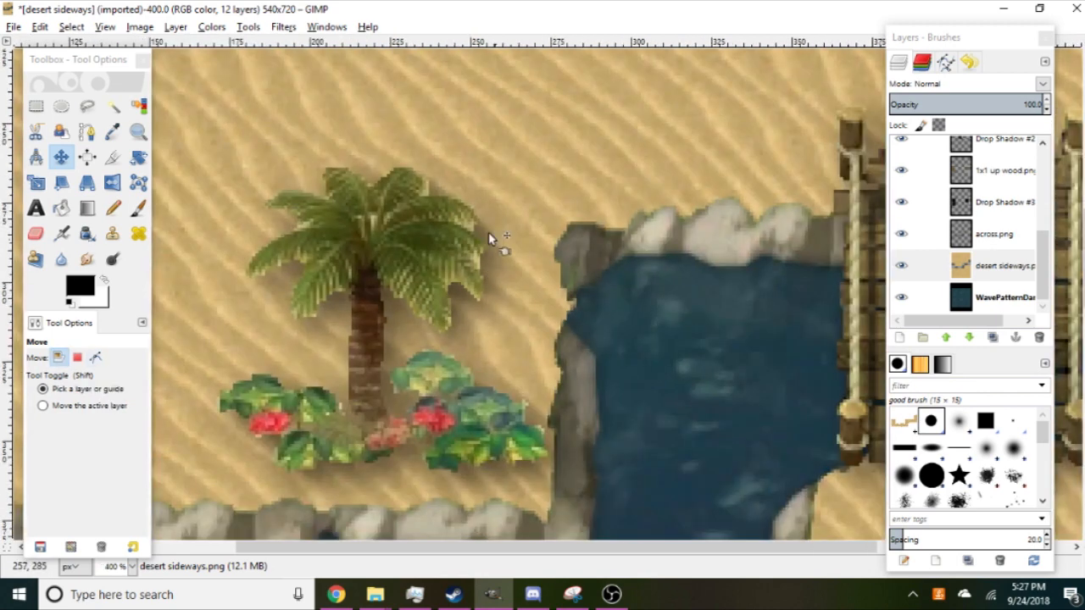
scroll(460, 302, "down", 5)
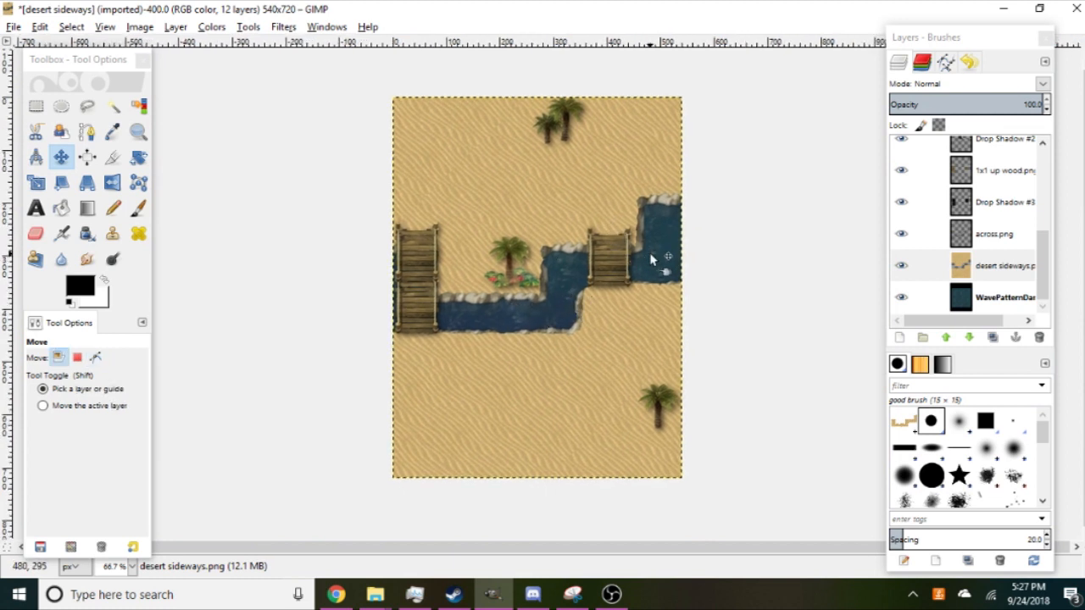
scroll(529, 229, "up", 6)
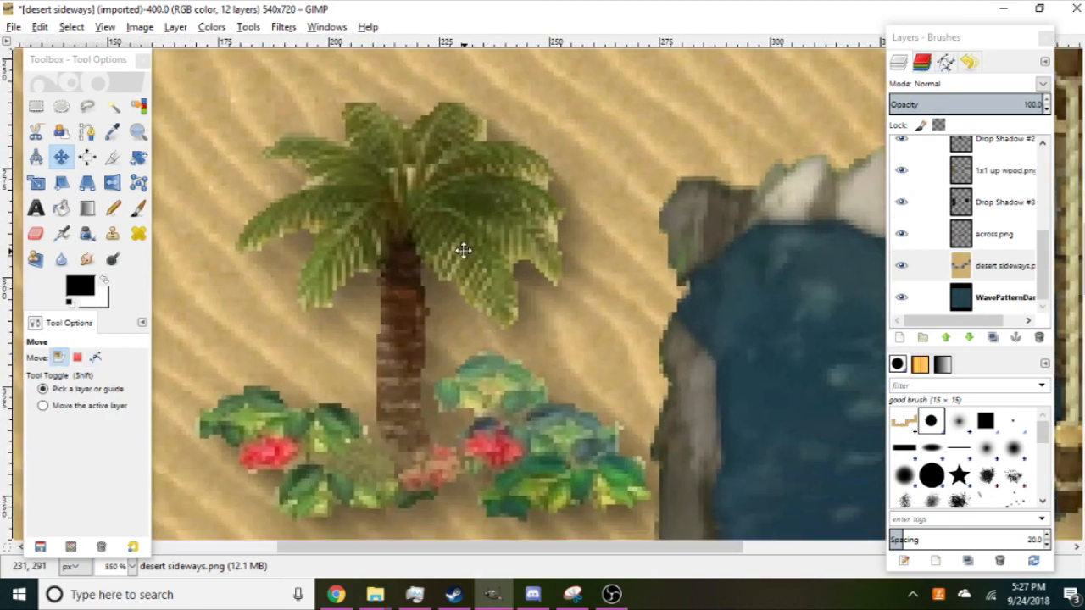
scroll(582, 320, "down", 8)
scroll(581, 320, "up", 1)
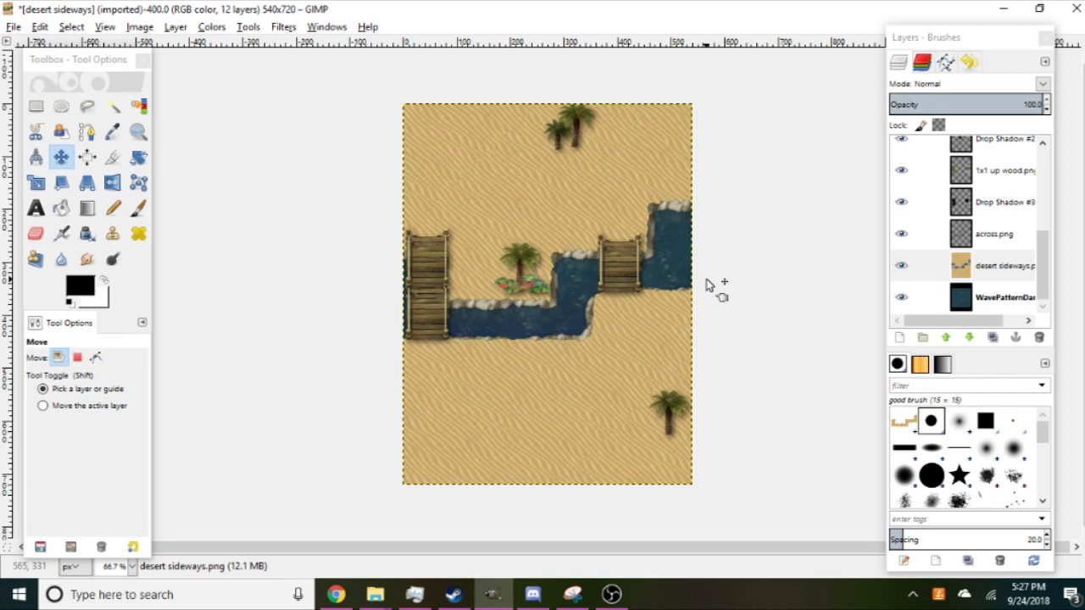
scroll(706, 286, "up", 1)
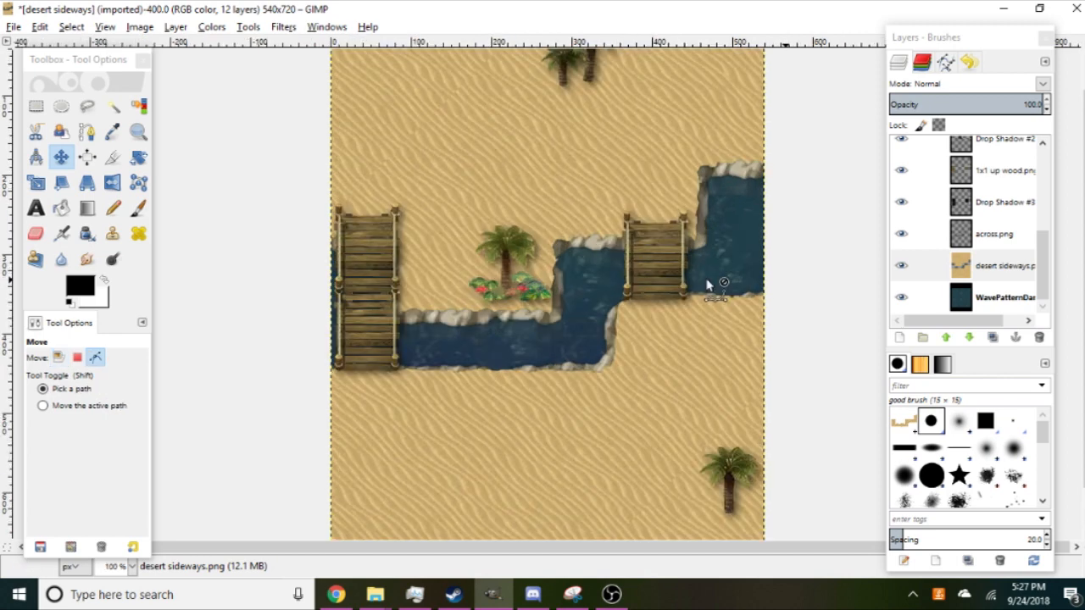
scroll(709, 286, "down", 1)
scroll(709, 281, "up", 1)
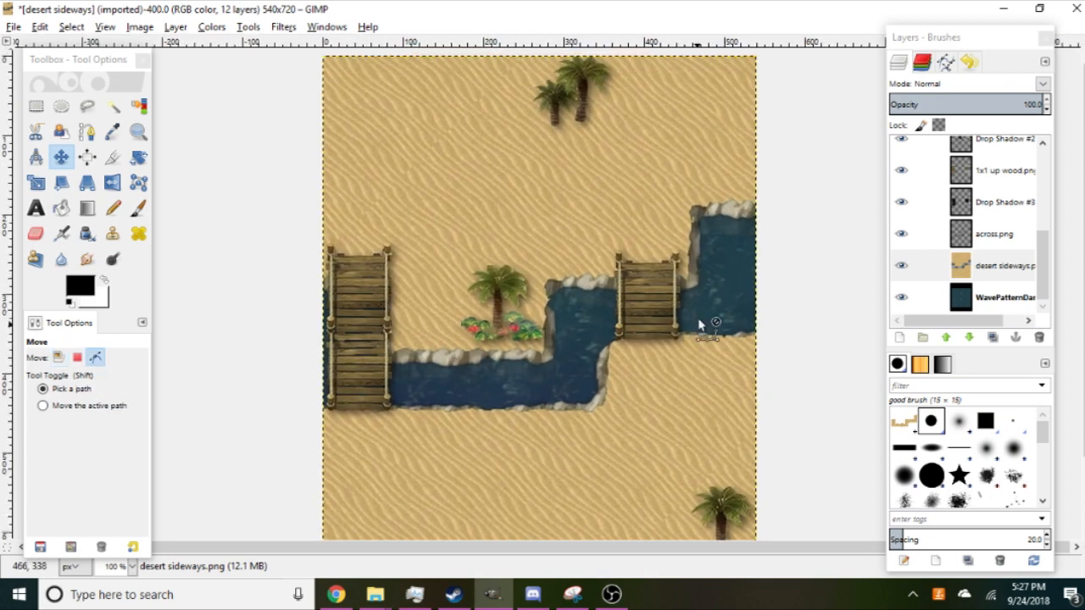
scroll(682, 335, "down", 1)
Switch to the nature folder in File Explorer and go to the defense tiles folder under Sections.
mouse_move(375, 594)
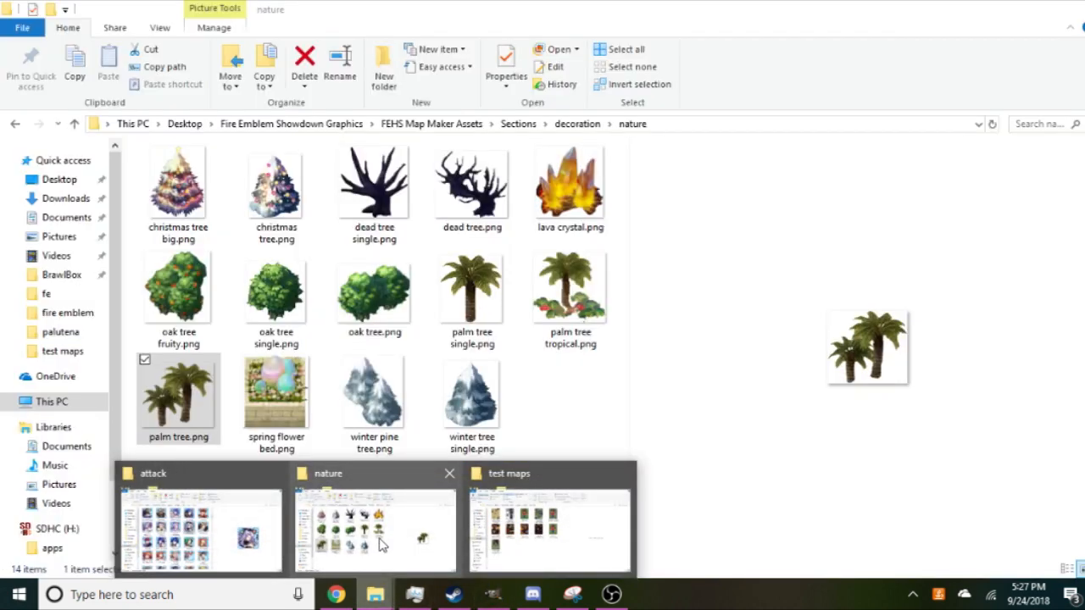
mouse_move(500, 509)
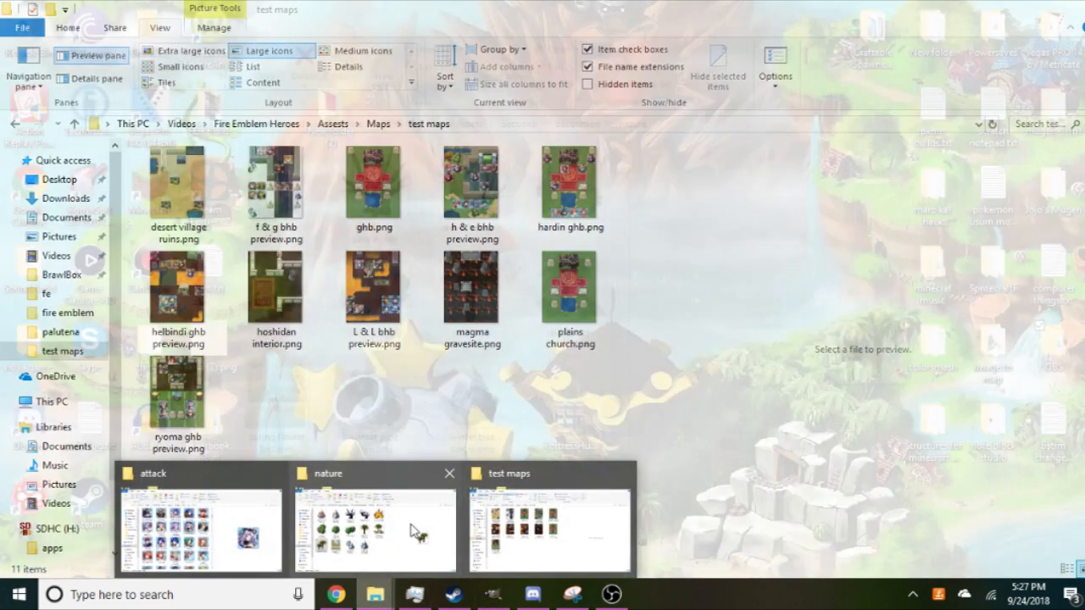
left_click(375, 529)
left_click(576, 126)
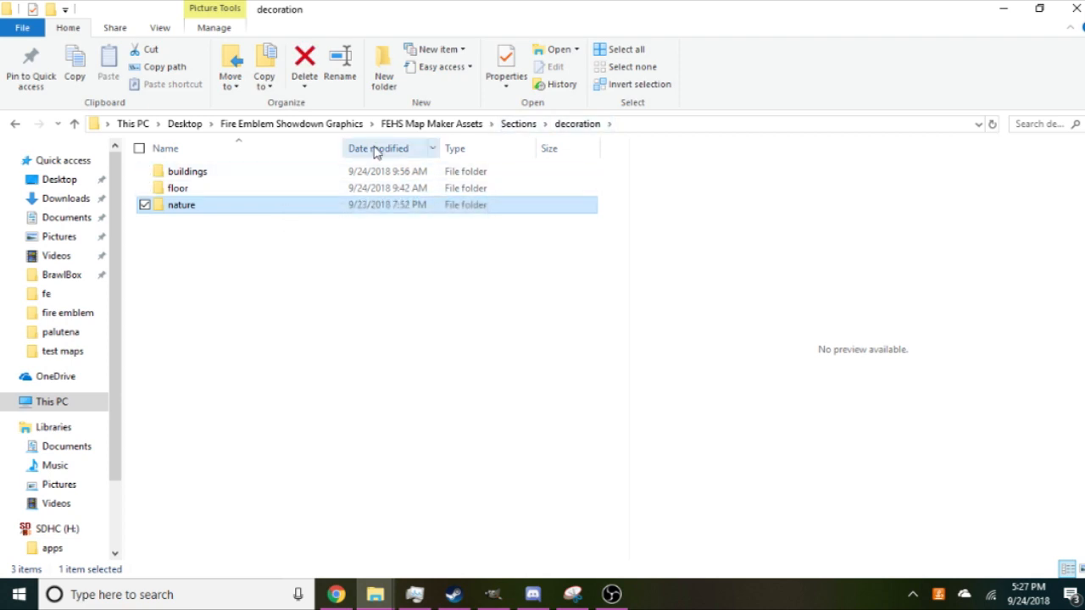
left_click(508, 125)
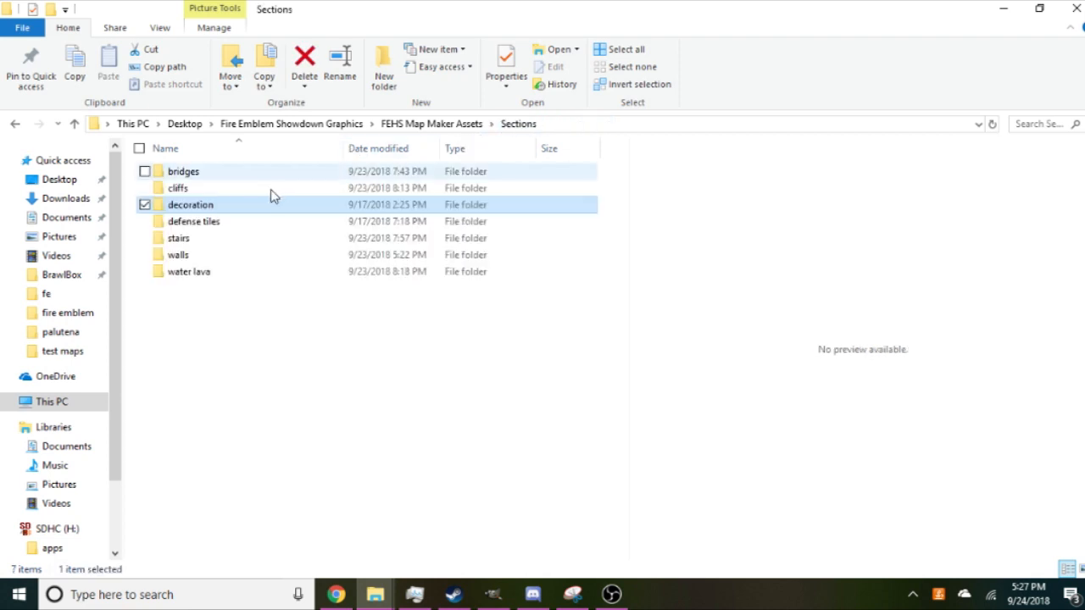
left_click(241, 223)
double_click(241, 222)
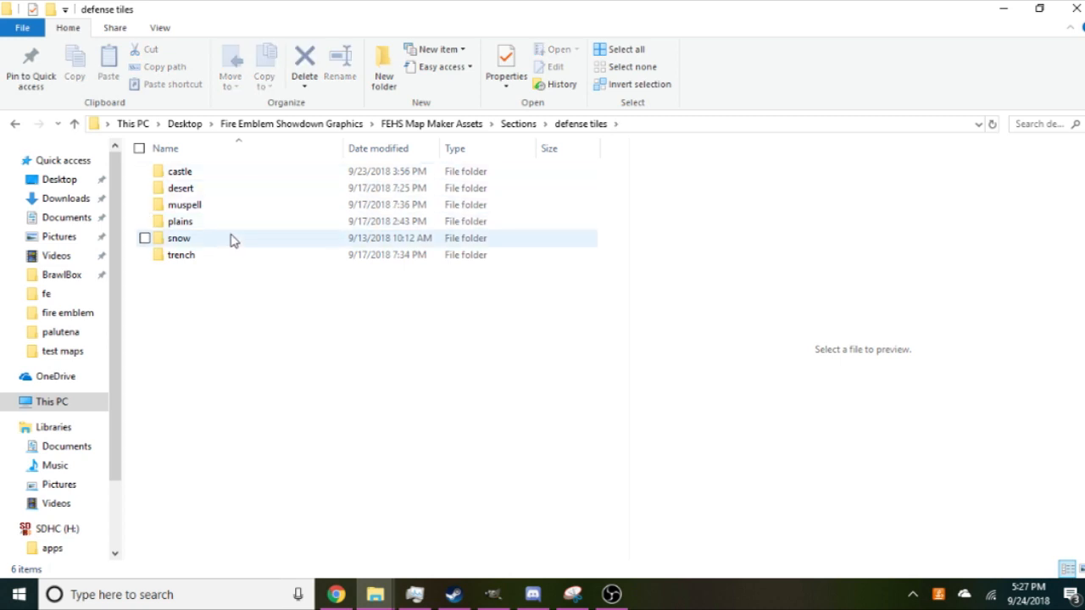
Open the desert folder and preview its 1x1 and L palm defense tiles.
double_click(227, 197)
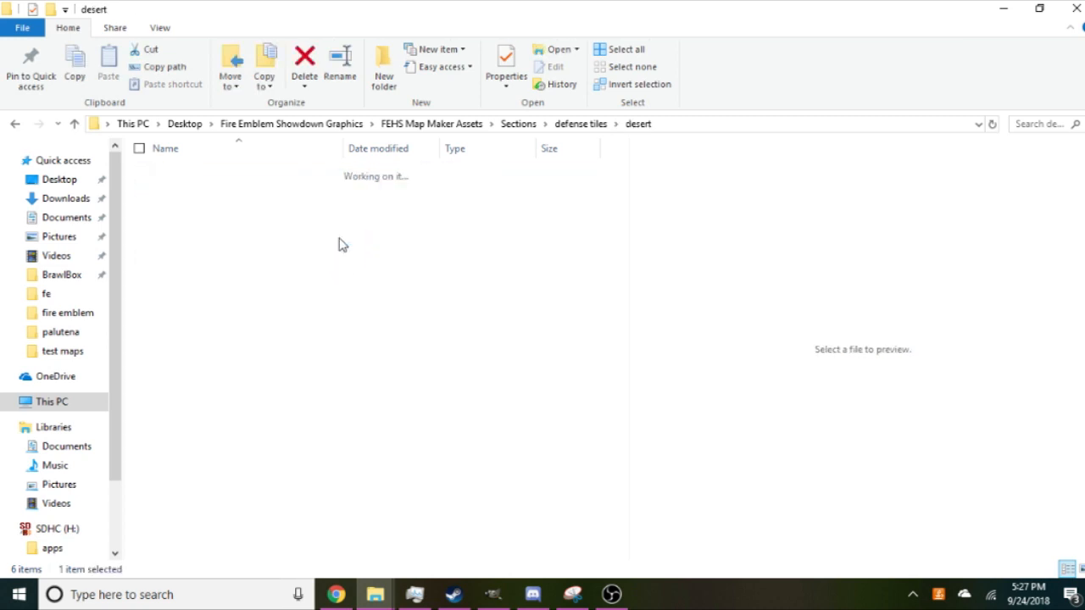
left_click(316, 231)
left_click(496, 200)
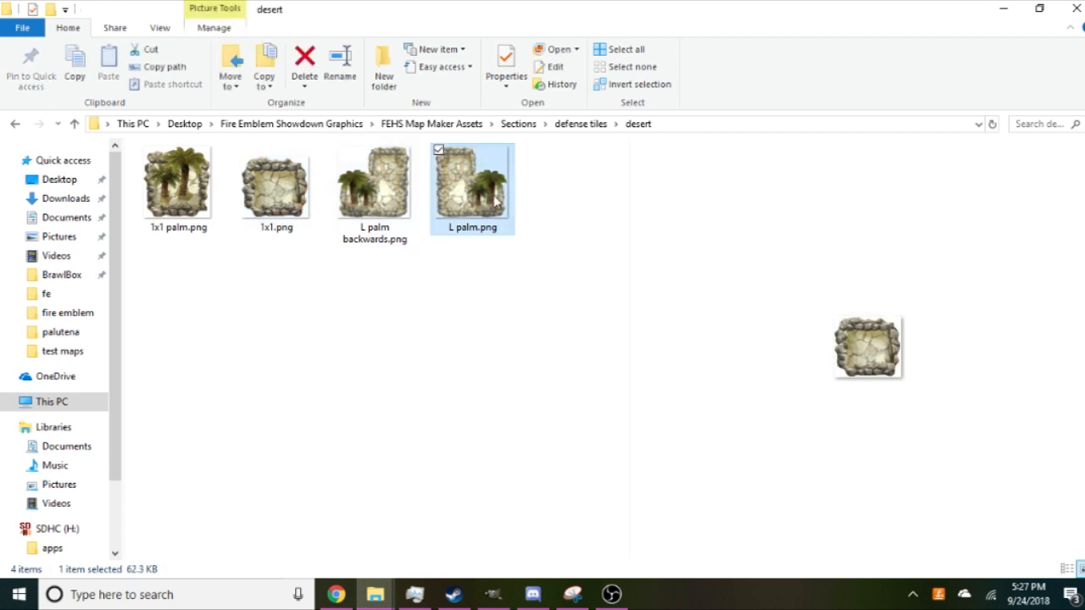
left_click(373, 193)
Look through the castle, plains and trench folders and preview the castle and plains trench tiles.
left_click(580, 124)
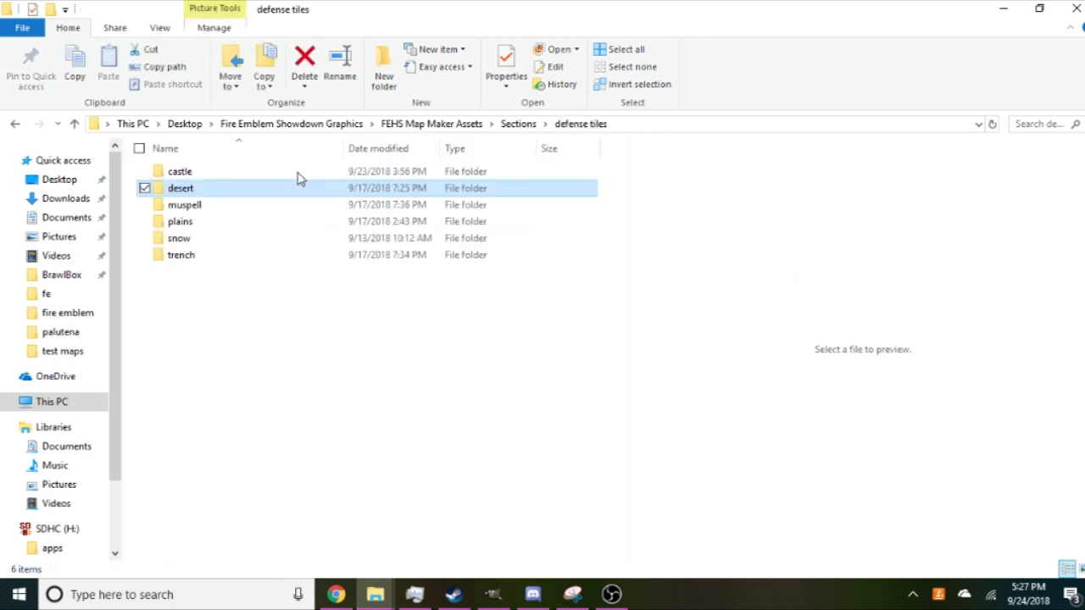
left_click(297, 174)
double_click(297, 174)
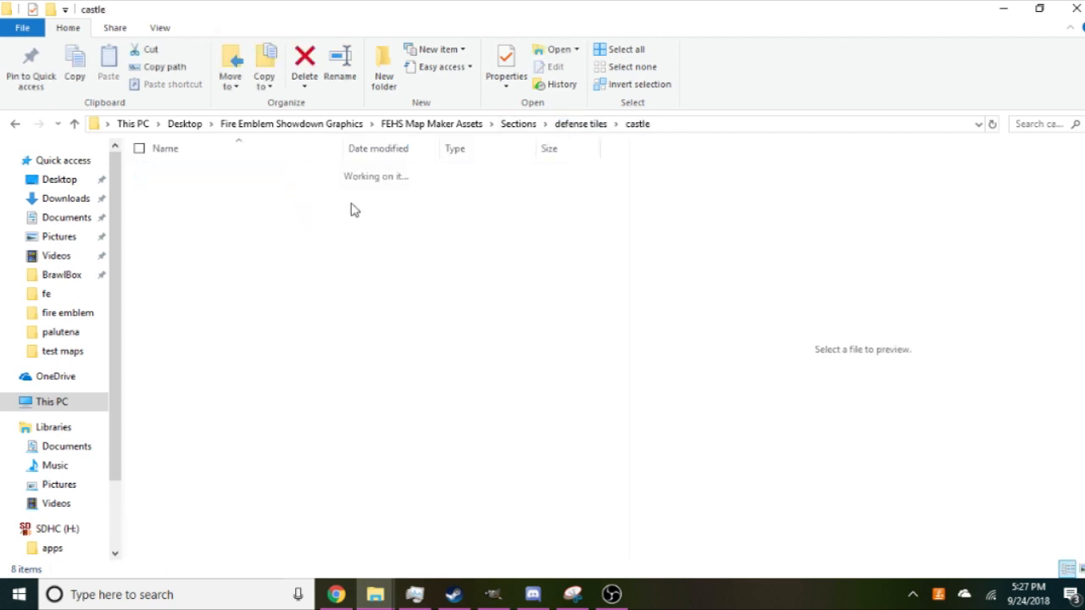
left_click(581, 124)
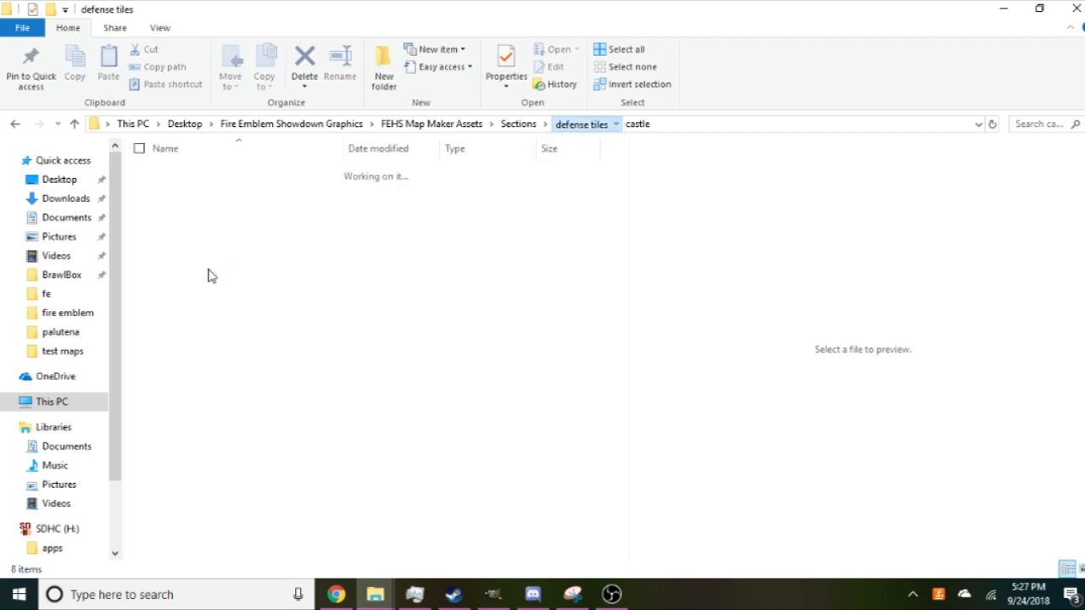
left_click(229, 230)
double_click(230, 232)
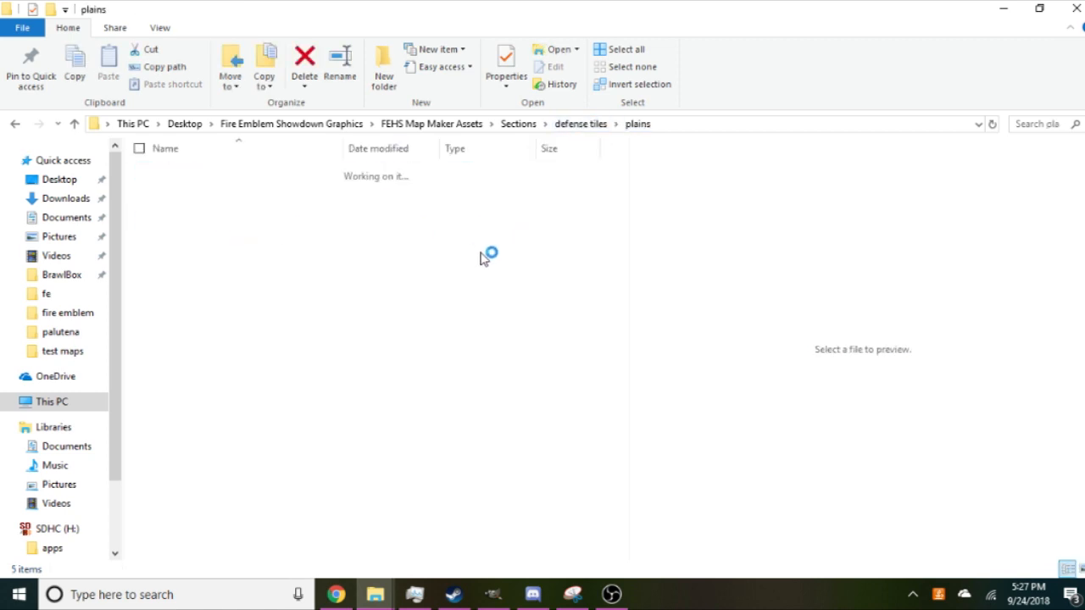
left_click(585, 126)
left_click(235, 256)
double_click(235, 256)
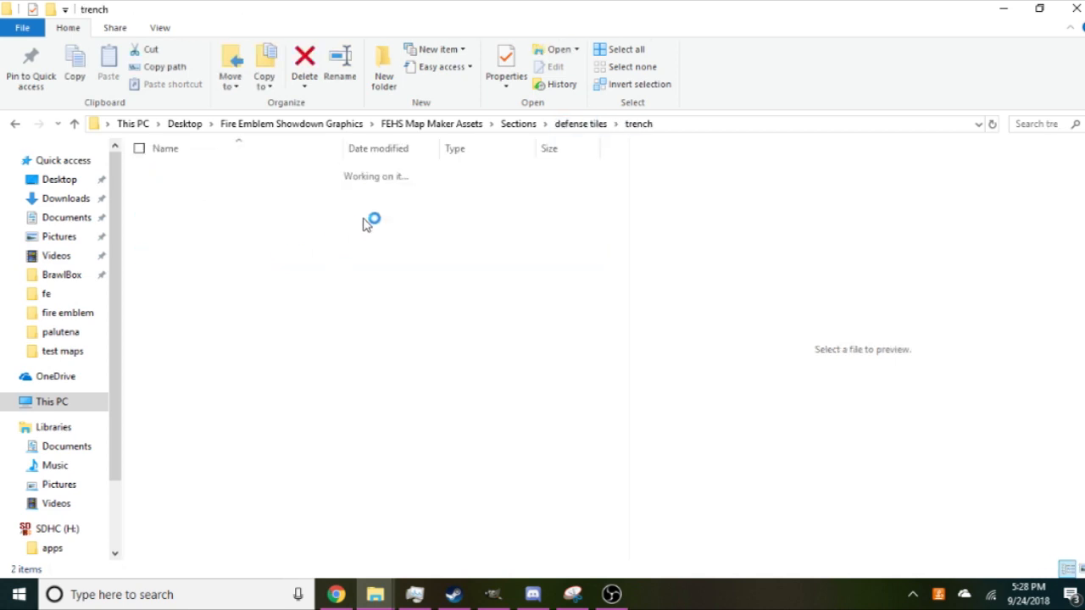
left_click(245, 190)
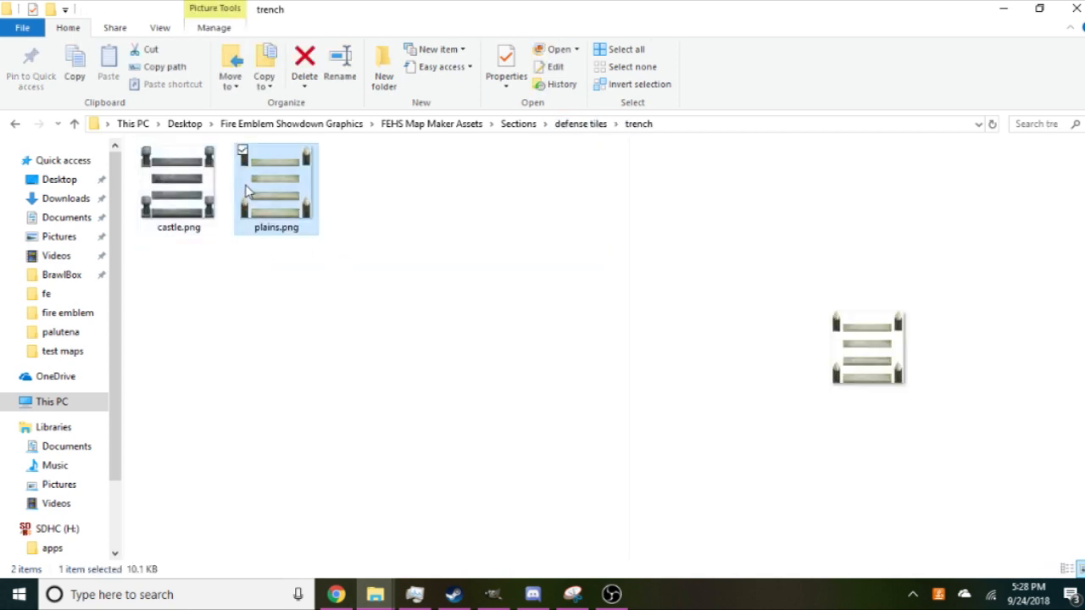
left_click(188, 211)
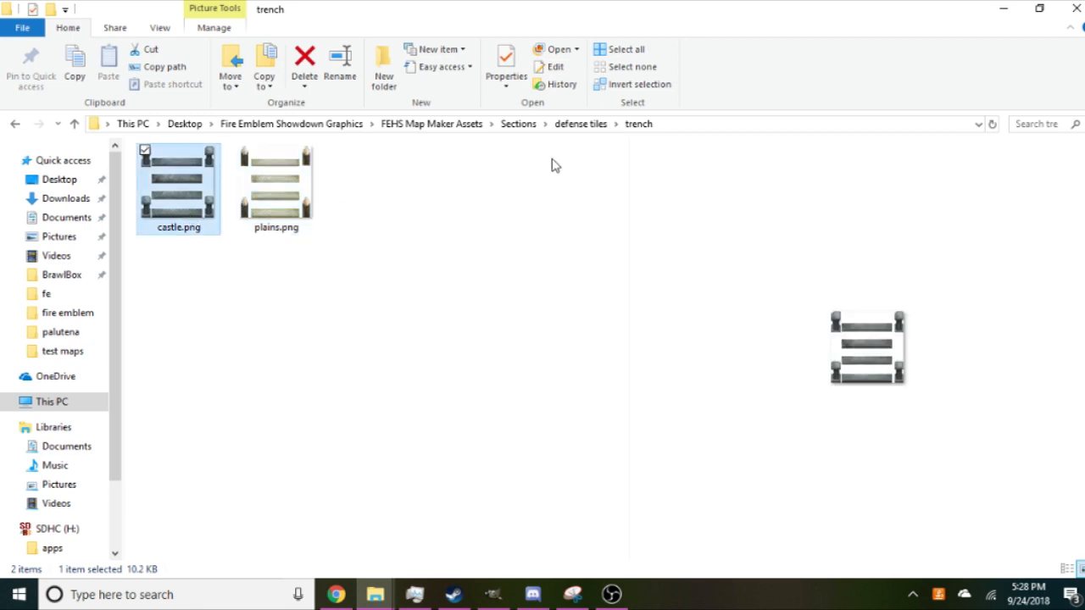
left_click(583, 125)
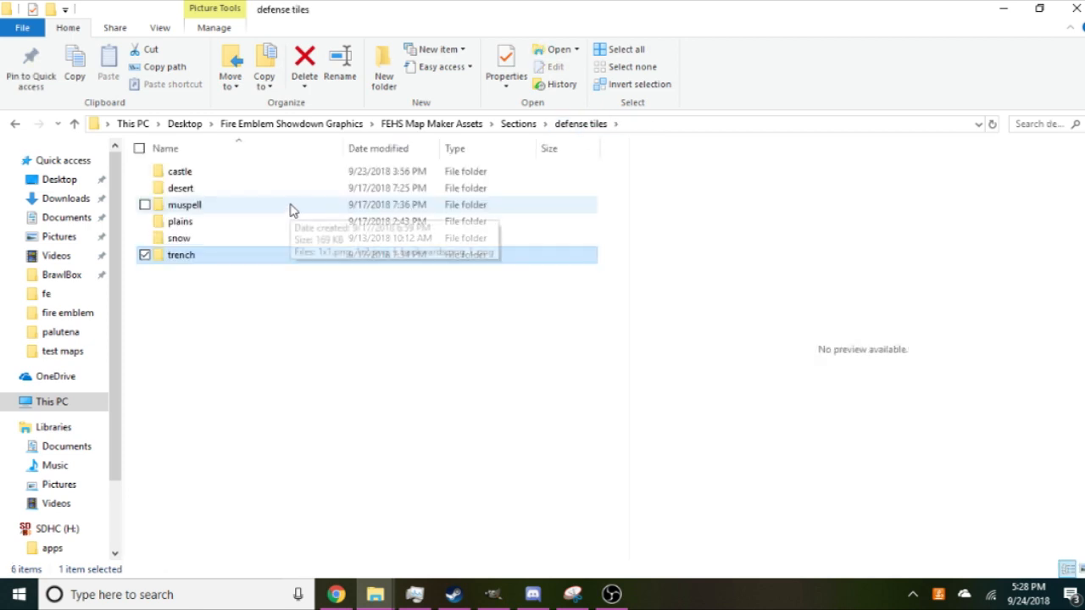
Return to the desert defense tiles folder and add L palm backwards.png to the GIMP map as a new layer.
double_click(291, 189)
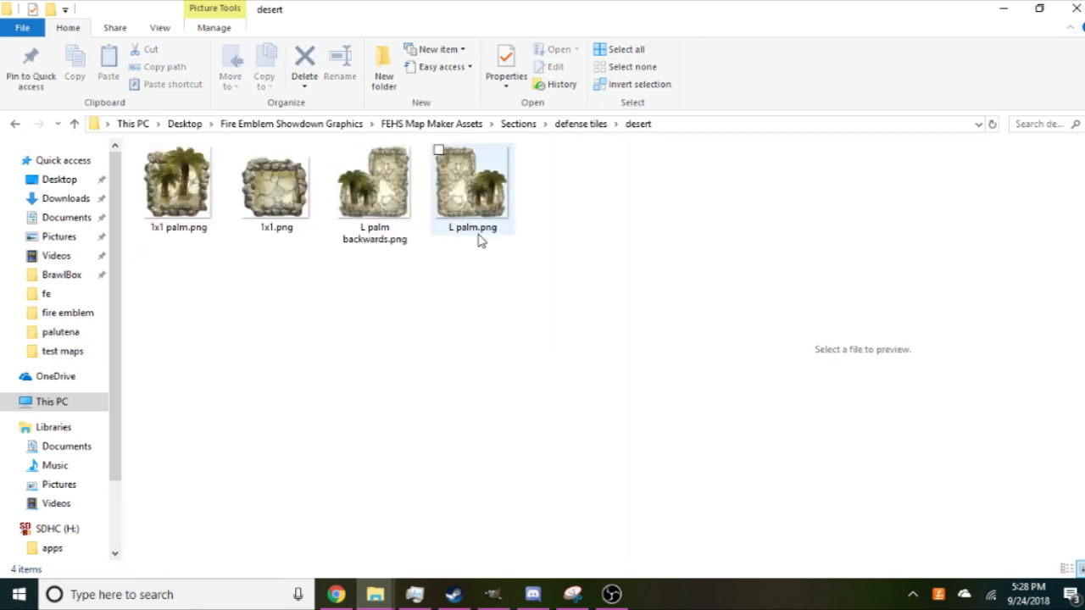
left_click(200, 212)
left_click_drag(234, 226, 195, 227)
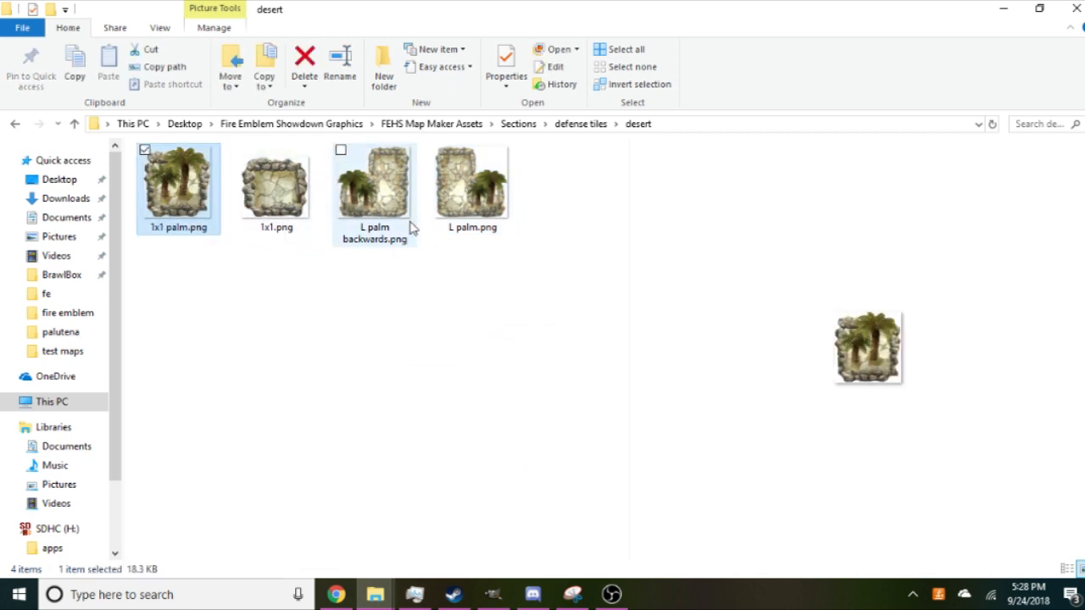
left_click_drag(402, 224, 565, 393)
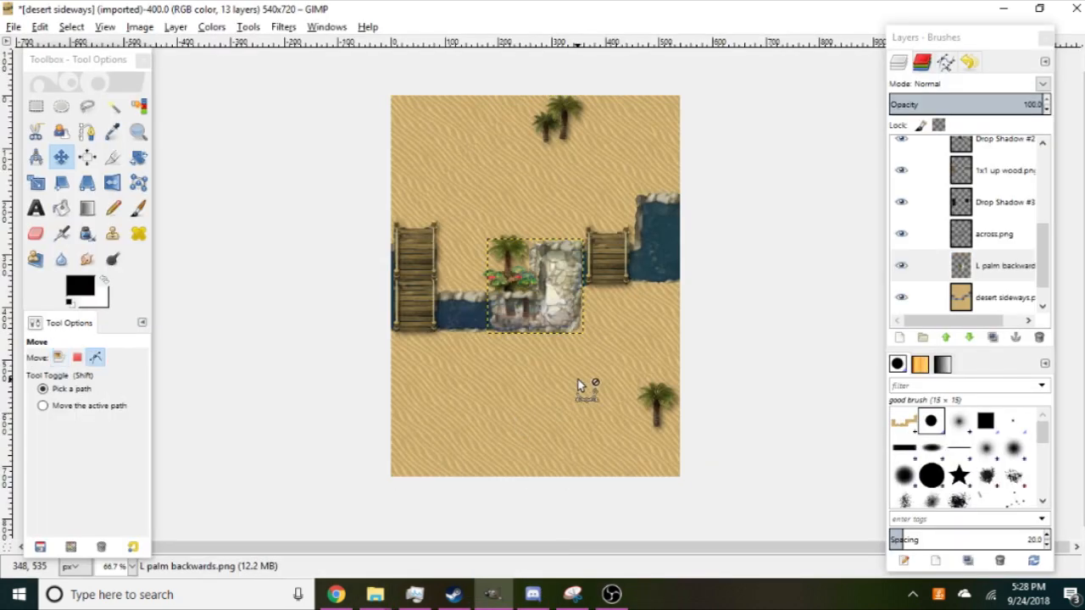
Move the L palm backwards tile roughly below the short right-hand bridge and show the grid overlay.
scroll(584, 387, "up", 2)
scroll(583, 377, "up", 1)
left_click_drag(607, 288, 424, 443)
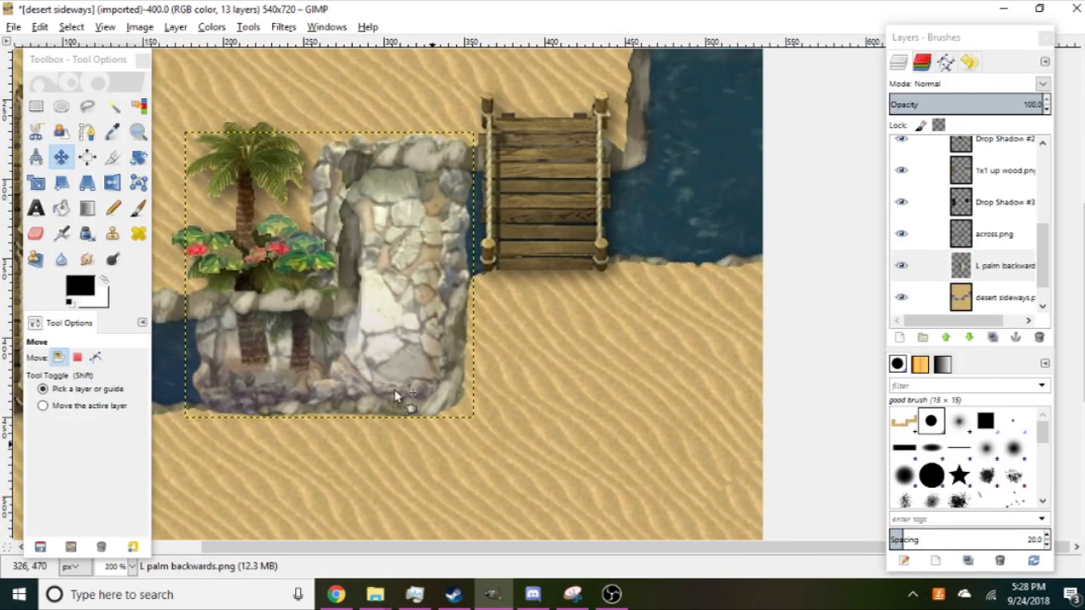
left_click_drag(394, 390, 609, 476)
scroll(928, 189, "up", 5)
left_click(901, 152)
Align the L palm backwards tile with the two-by-two grid squares below the short bridge, against the map's right edge.
left_click_drag(794, 315, 707, 194)
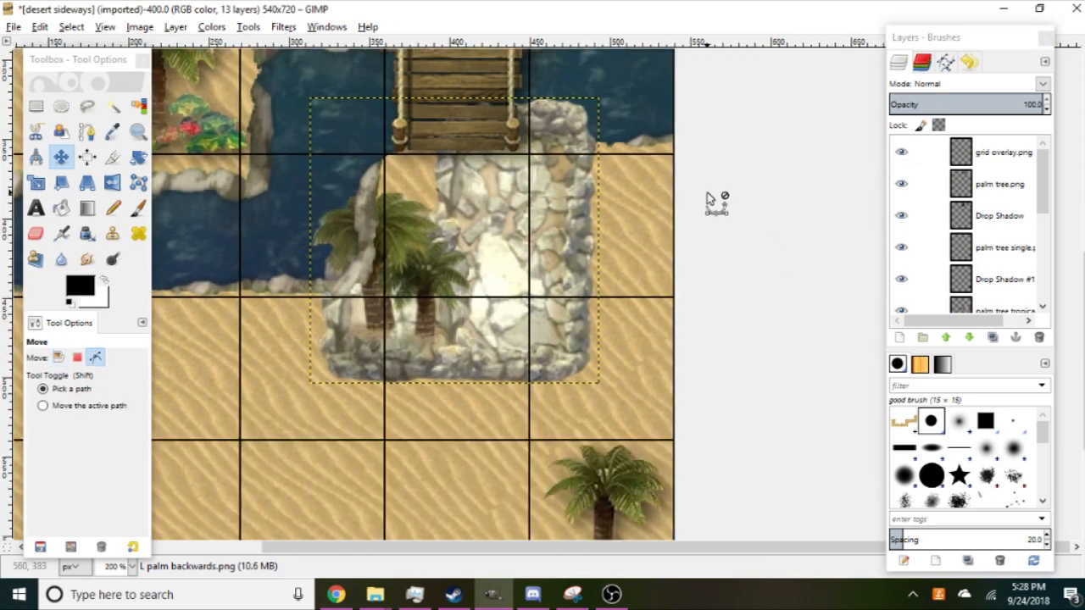
scroll(707, 195, "up", 1)
left_click_drag(685, 259, 616, 175)
left_click_drag(441, 318, 546, 392)
scroll(546, 391, "down", 2)
left_click_drag(614, 373, 502, 379)
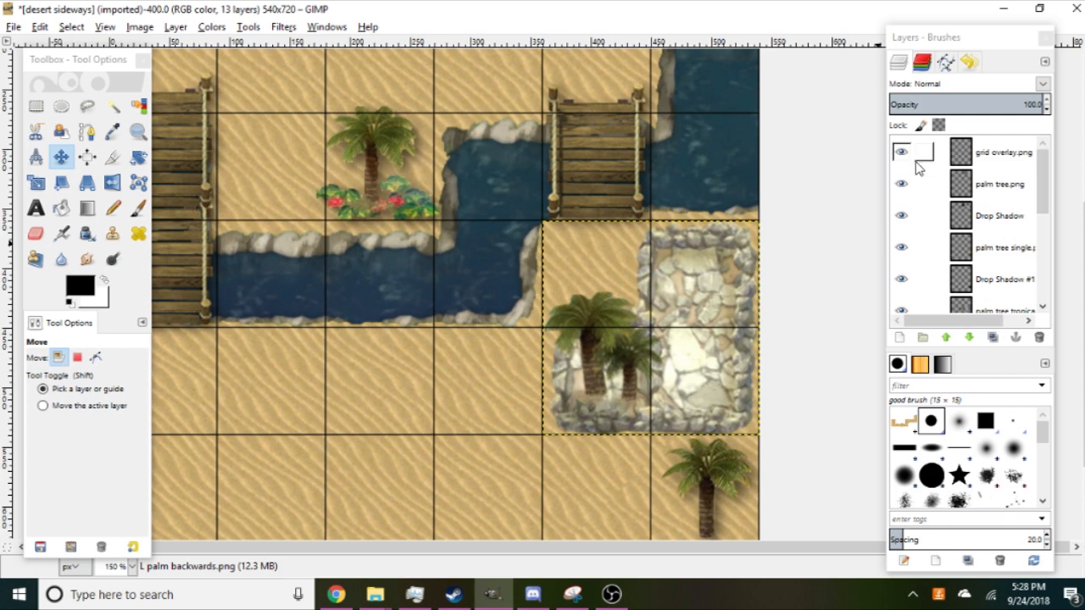
Identify the single palm tree layer and its drop shadow, and link the two layers so they move together.
left_click(977, 187)
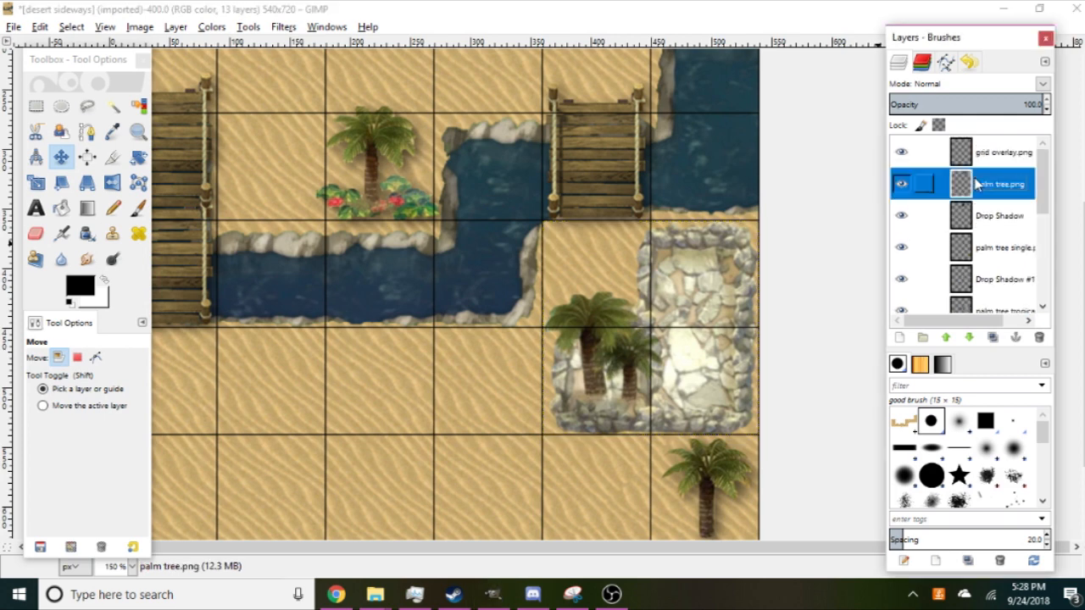
left_click(988, 215)
left_click(996, 248)
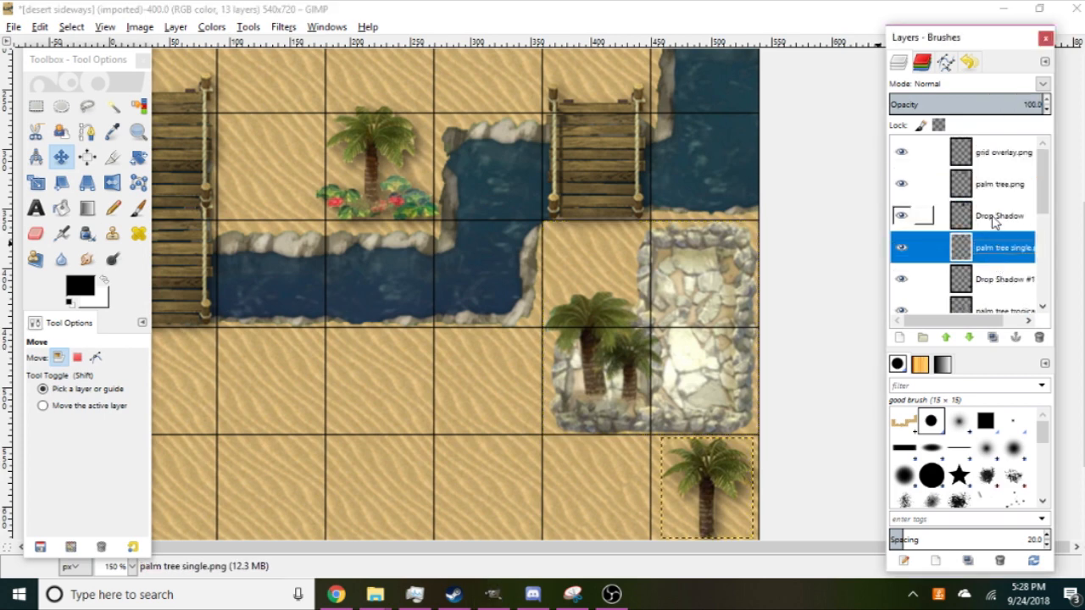
left_click(1002, 280)
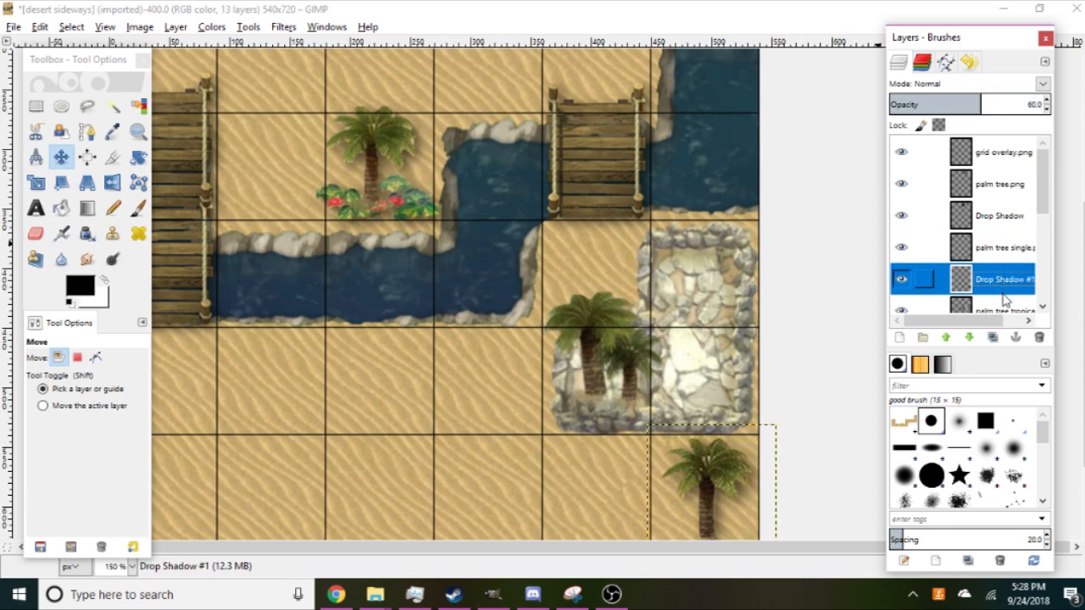
scroll(1003, 293, "down", 3)
scroll(1002, 280, "up", 1)
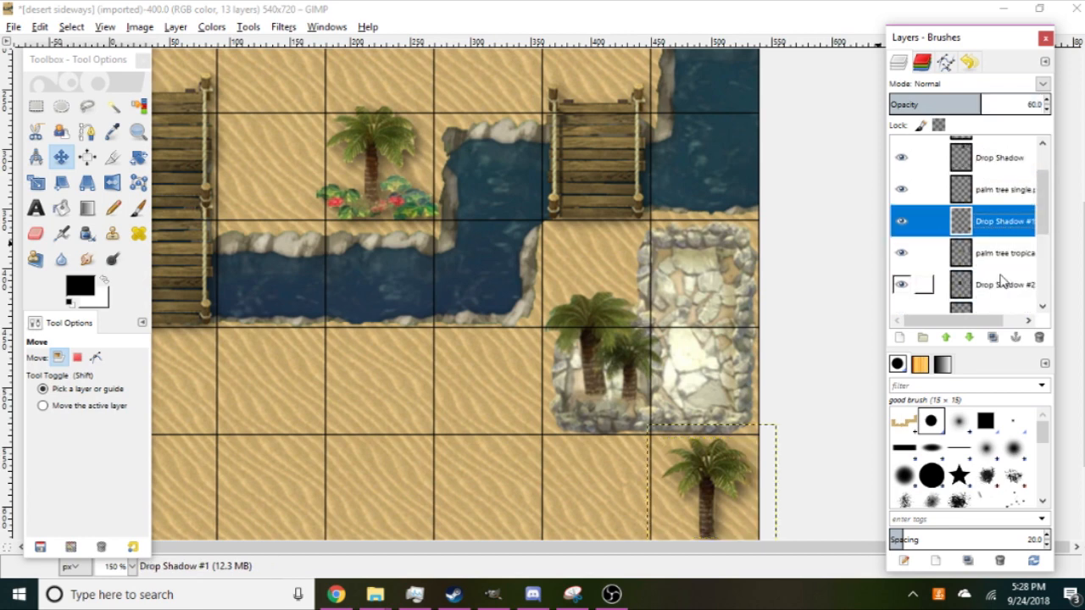
scroll(1001, 242, "down", 1)
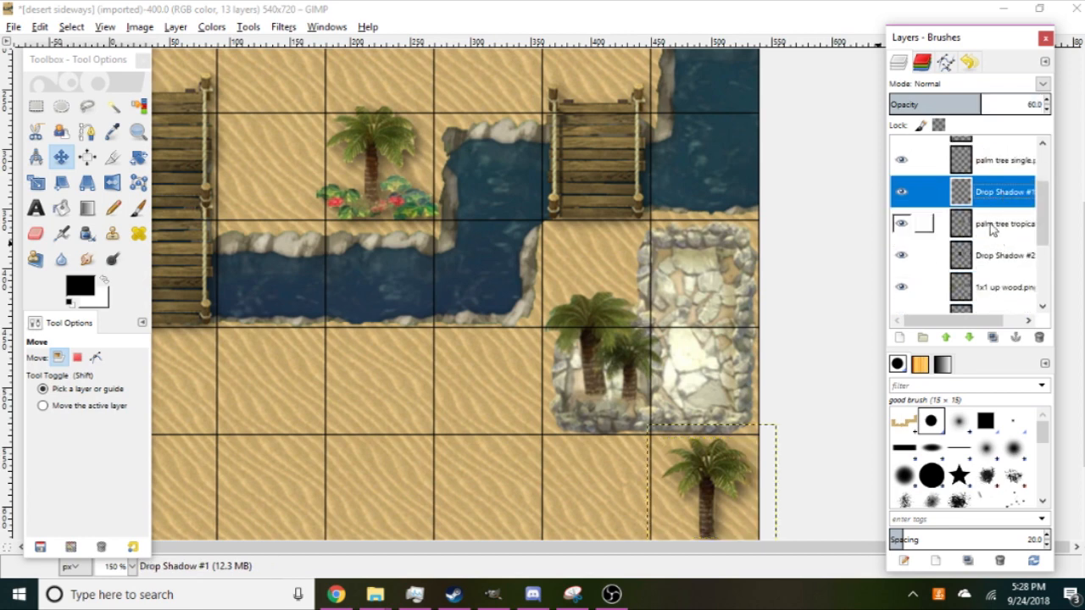
left_click(993, 170)
left_click(996, 194)
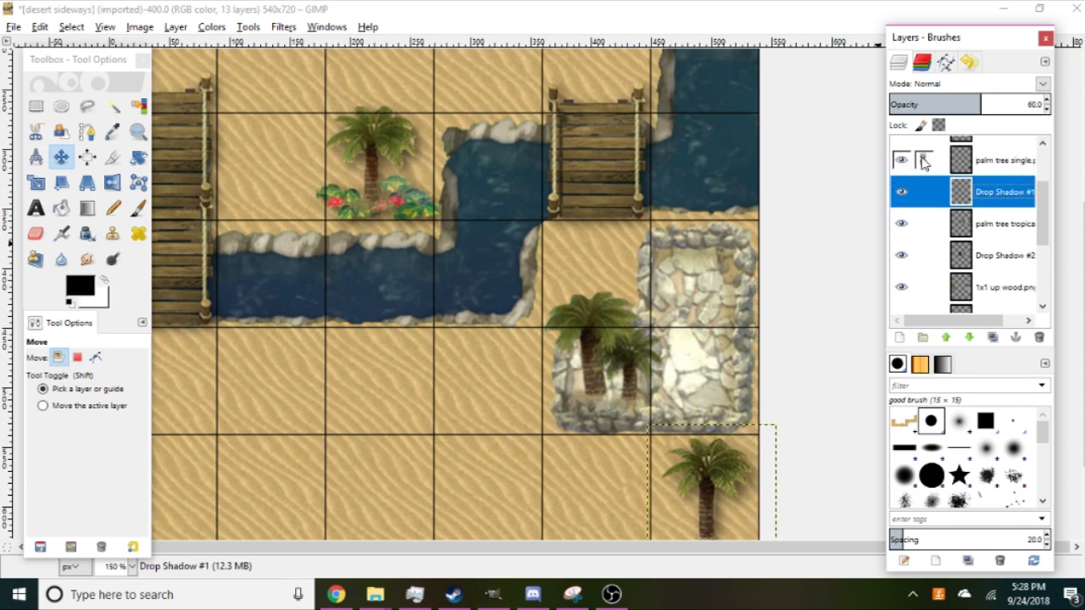
scroll(1008, 222, "up", 1)
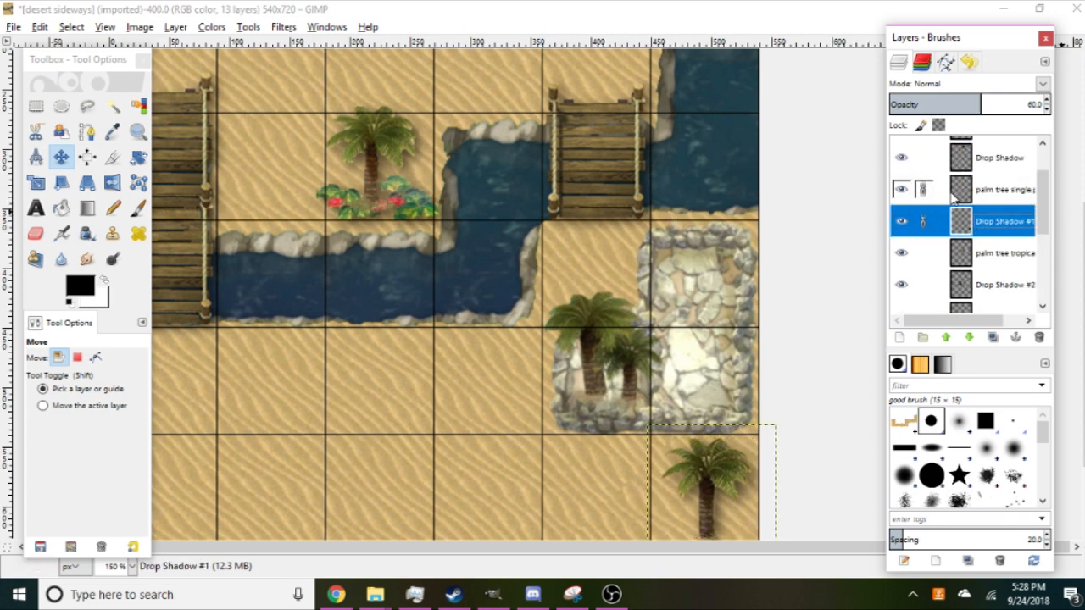
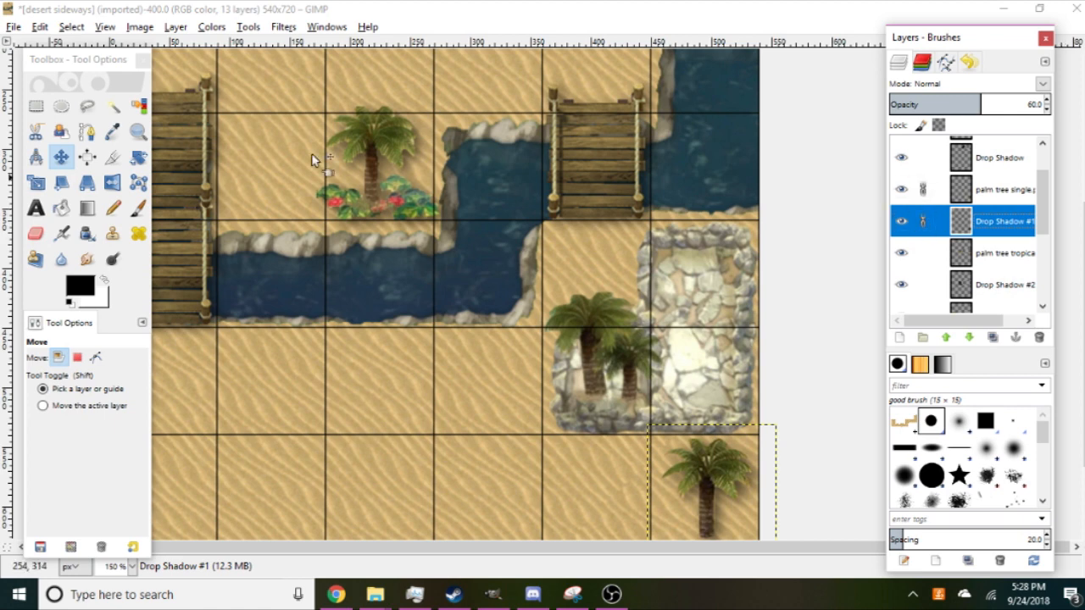
Move the single palm tree and shadow roughly to the third column, undo the tree's separate move, and relink both layers.
scroll(649, 254, "down", 4)
left_click_drag(723, 331, 578, 366)
left_click(975, 222)
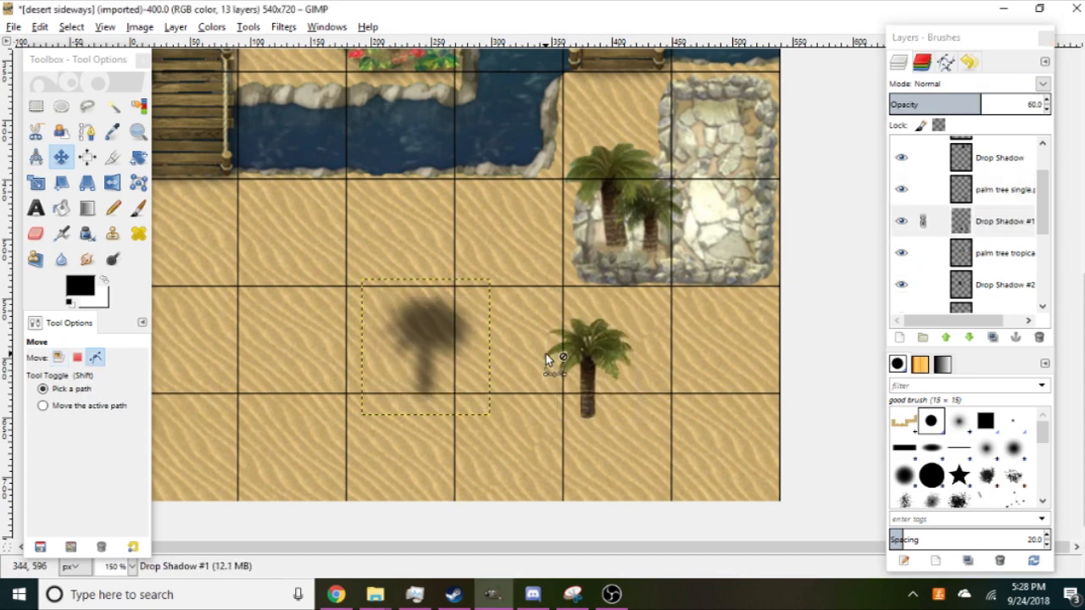
key("ctrl+z")
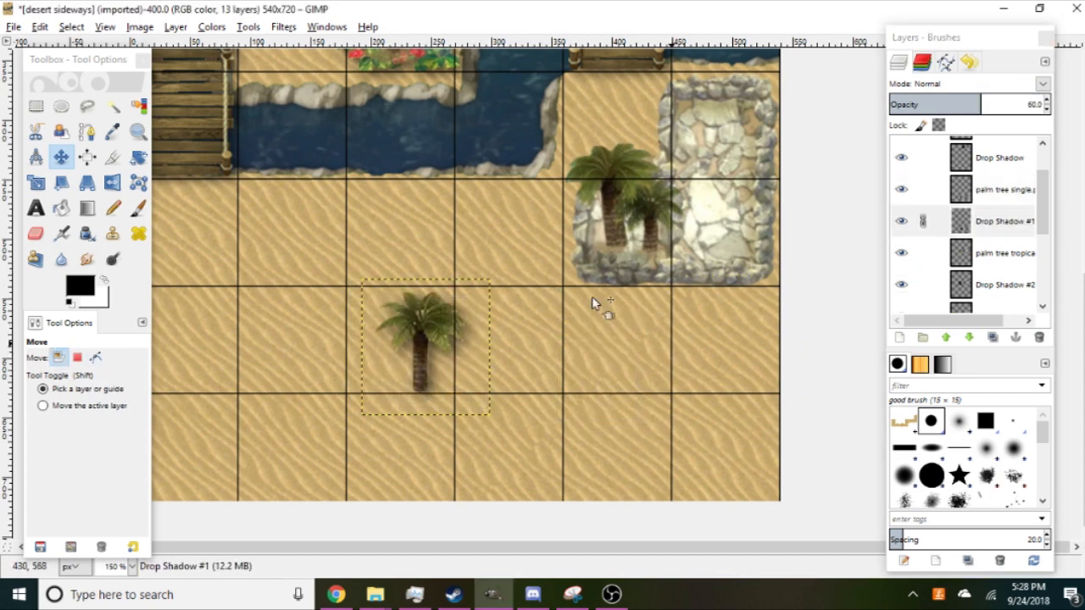
left_click(923, 189)
Place the linked single palm tree and shadow in the second square of the map's bottom row, and unlink the layers.
mouse_move(461, 339)
left_mouse_down()
mouse_move(652, 266)
mouse_move(606, 278)
mouse_move(469, 356)
left_mouse_up()
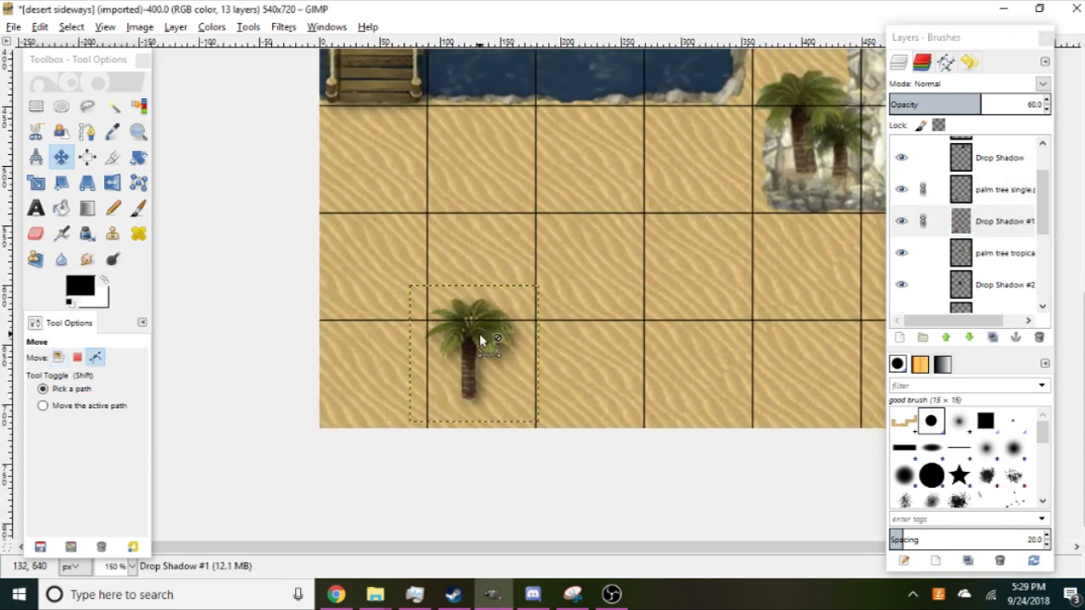
scroll(517, 298, "up", 2)
left_click_drag(531, 286, 508, 121)
left_click_drag(427, 225, 447, 243)
key("1")
scroll(688, 276, "up", 1)
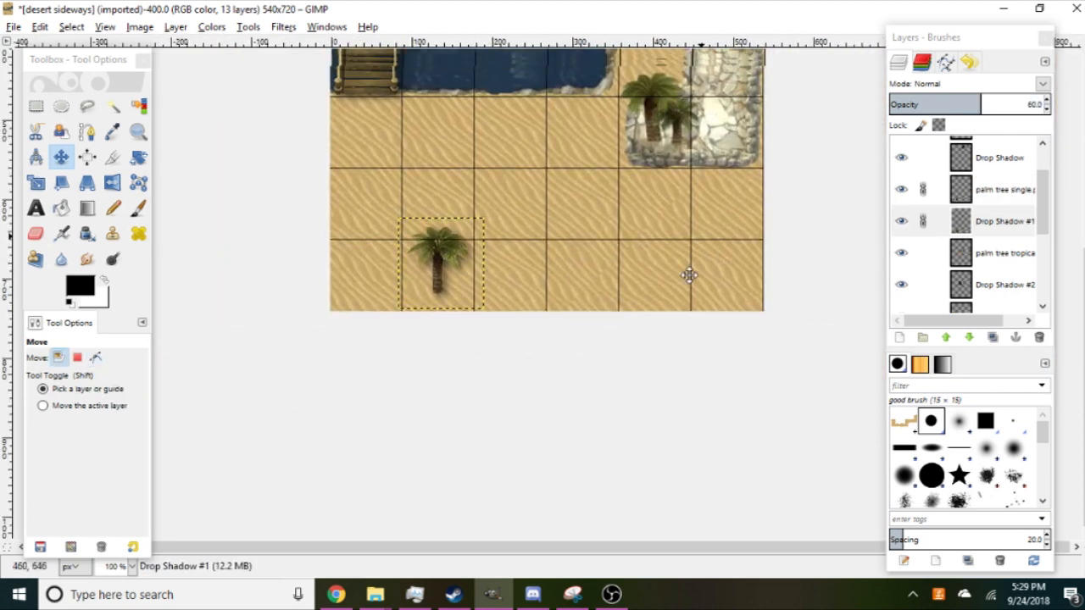
scroll(673, 313, "down", 1)
left_click_drag(689, 276, 665, 294)
scroll(926, 258, "down", 2)
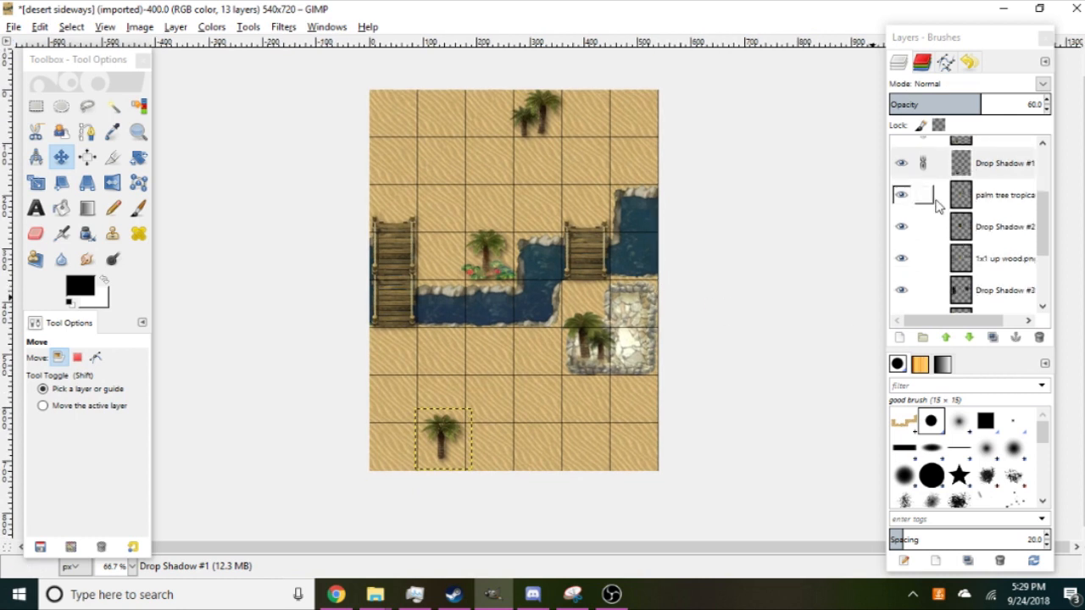
left_click(928, 166)
scroll(926, 172, "up", 1)
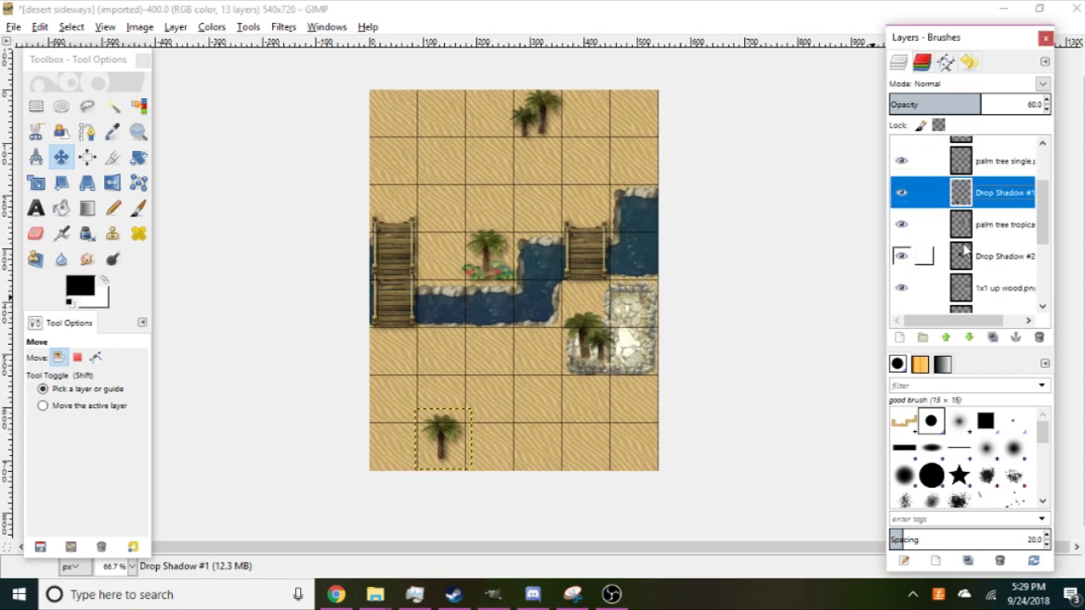
Find the L palm backwards layer in the layer stack and move it directly below the grid overlay layer.
scroll(965, 246, "up", 4)
scroll(964, 246, "down", 2)
left_click(1001, 296)
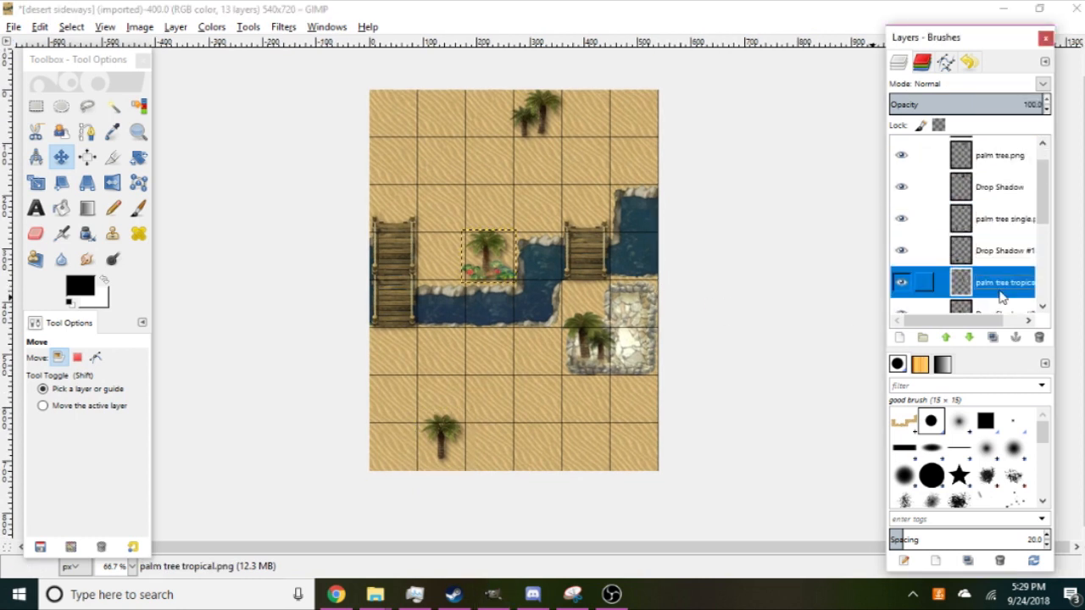
scroll(1001, 296, "up", 1)
left_click(1011, 179)
left_click(1008, 215)
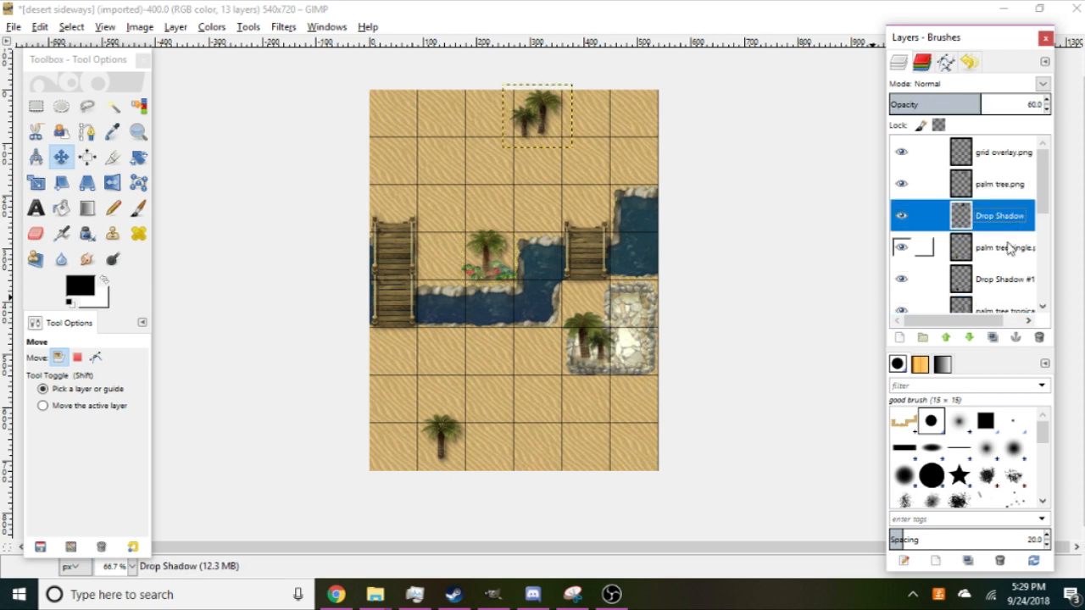
left_click(1009, 246)
scroll(1009, 247, "down", 4)
scroll(1009, 248, "down", 2)
left_click(1002, 241)
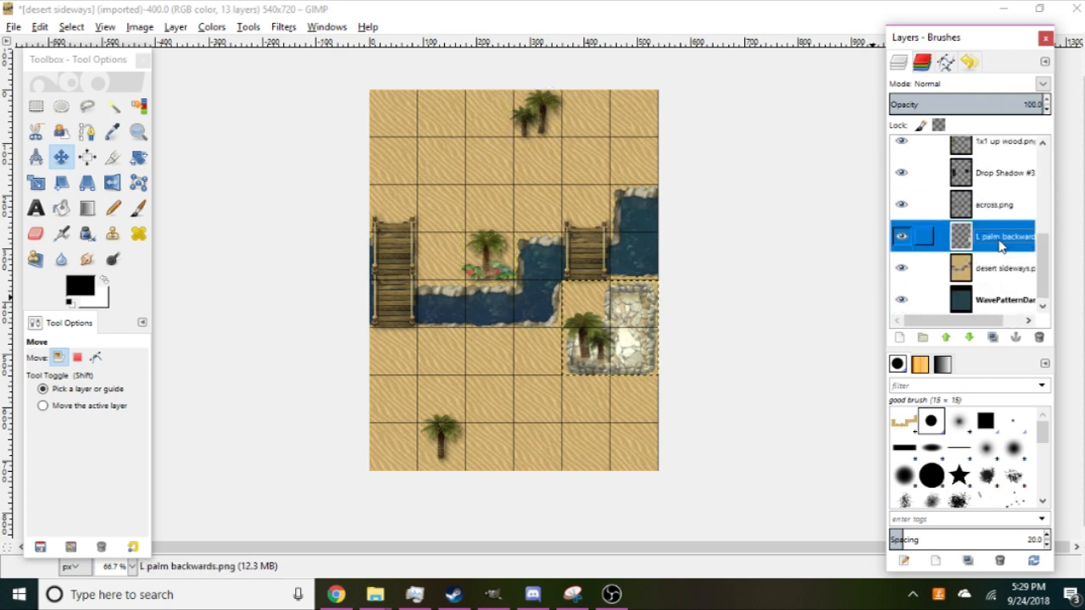
left_click_drag(1001, 244, 1007, 187)
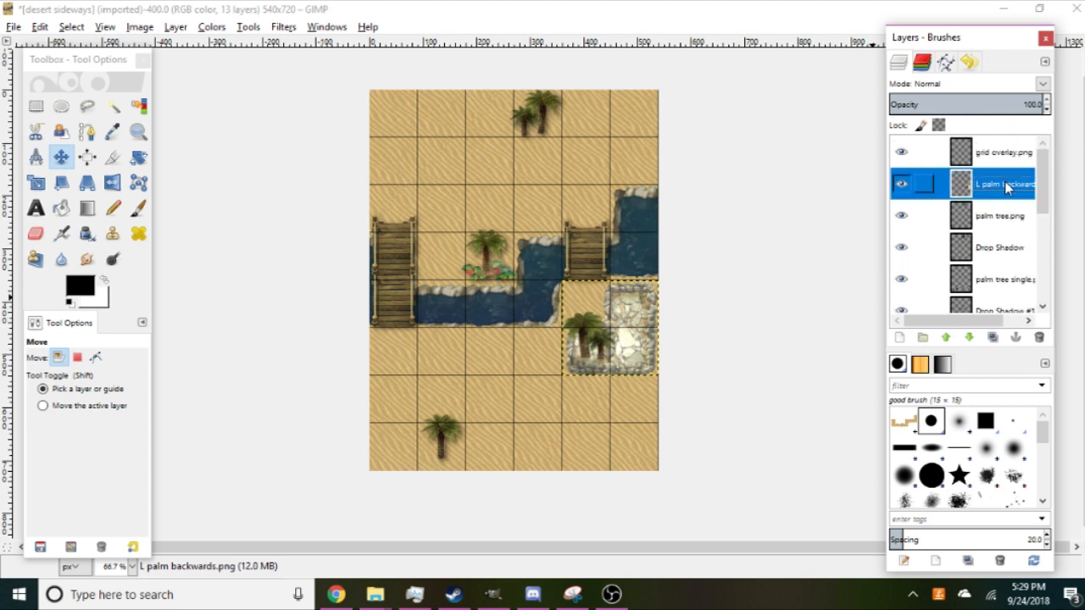
Repeat the Drop Shadow filter on the L palm backwards layer and select the grid overlay layer.
key("ctrl+f")
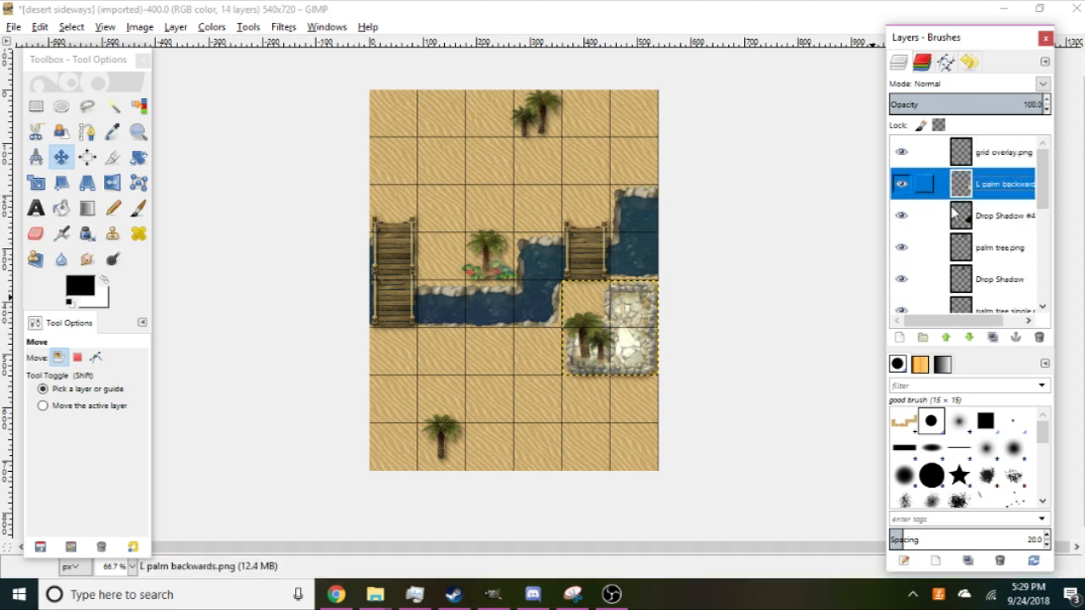
key("Page_Up")
key("1")
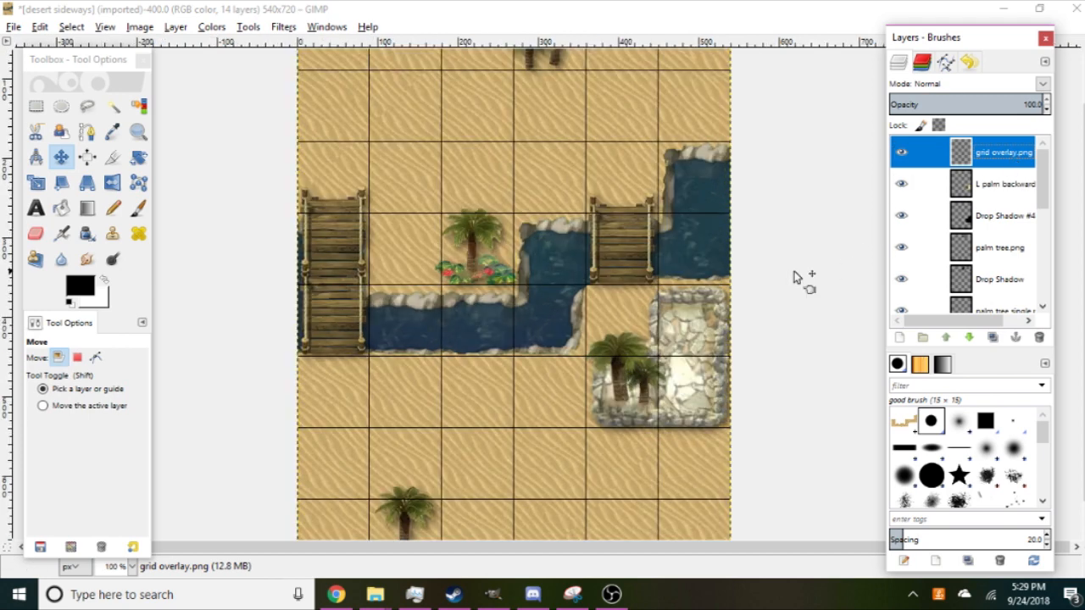
left_click_drag(793, 259, 793, 241)
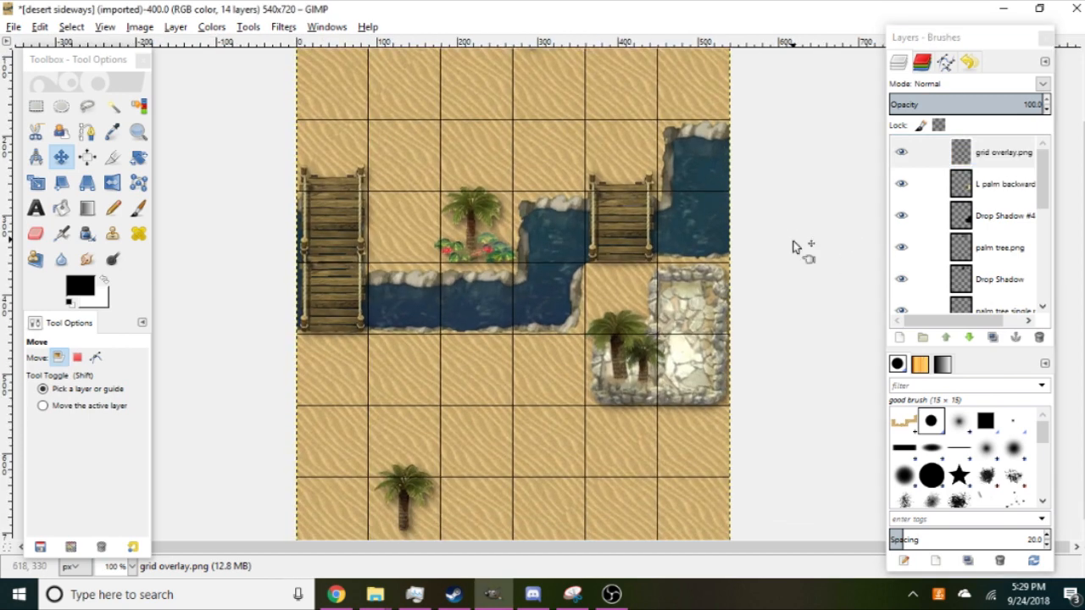
scroll(793, 240, "down", 1)
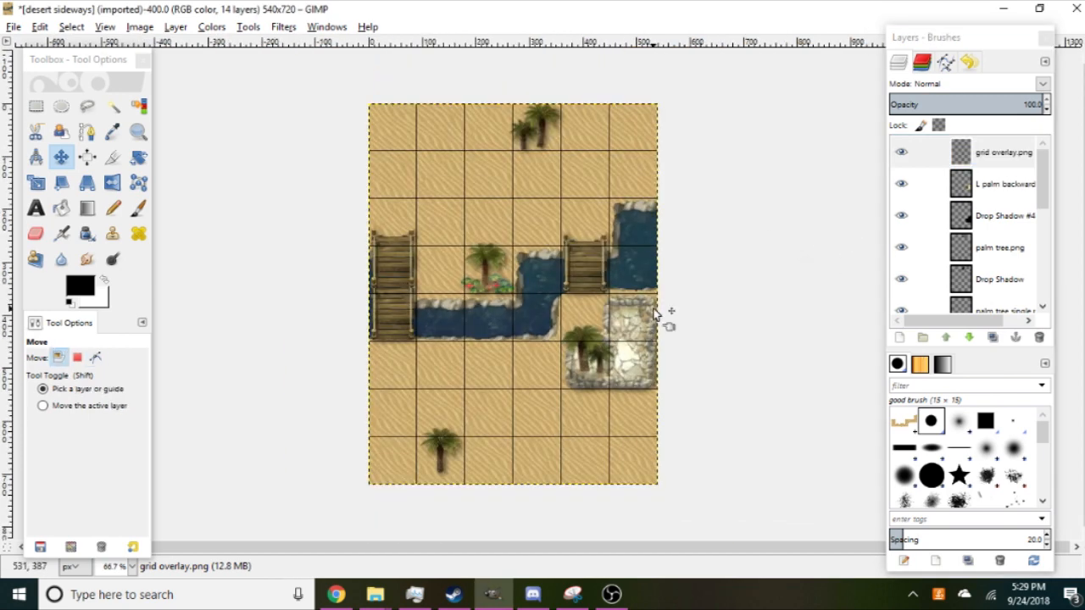
Switch to the defense tiles' trench folder in File Explorer and add plains.png to the GIMP map as a new layer.
mouse_move(375, 594)
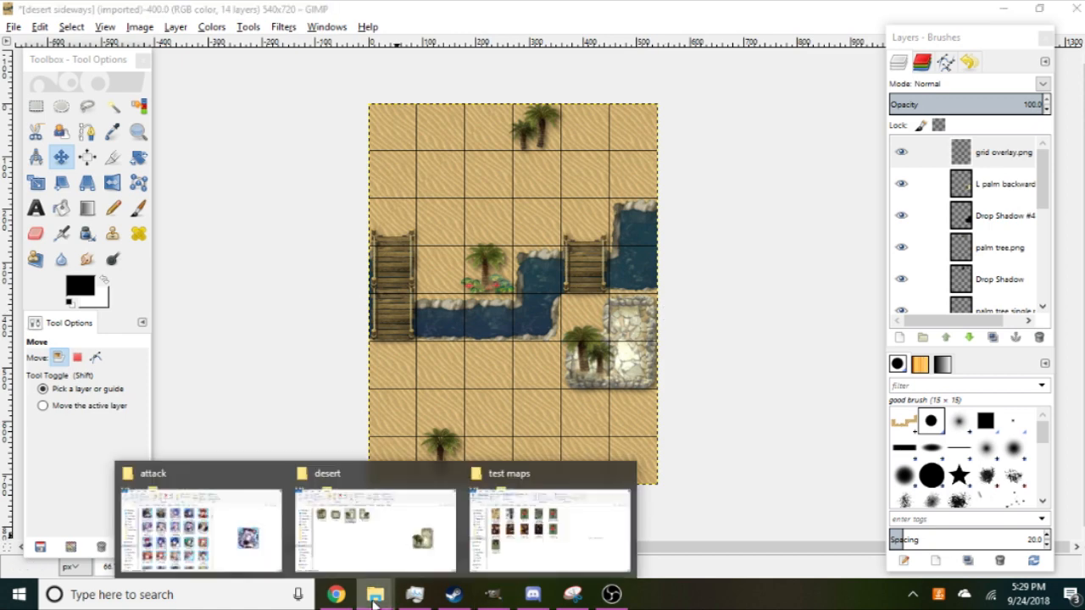
left_click(366, 513)
left_click(579, 126)
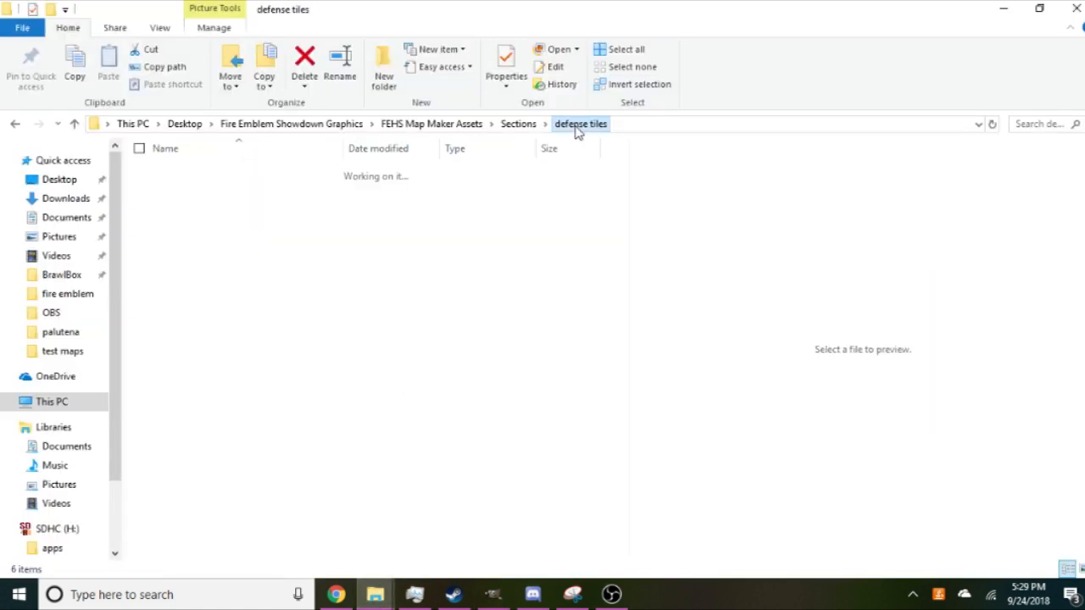
left_click(519, 125)
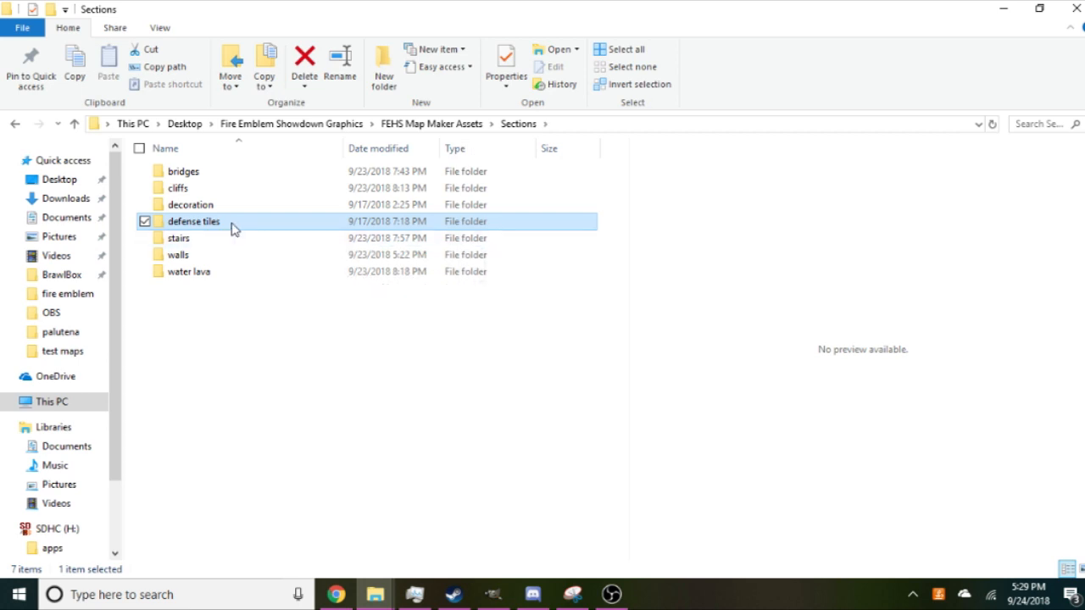
double_click(234, 229)
double_click(230, 255)
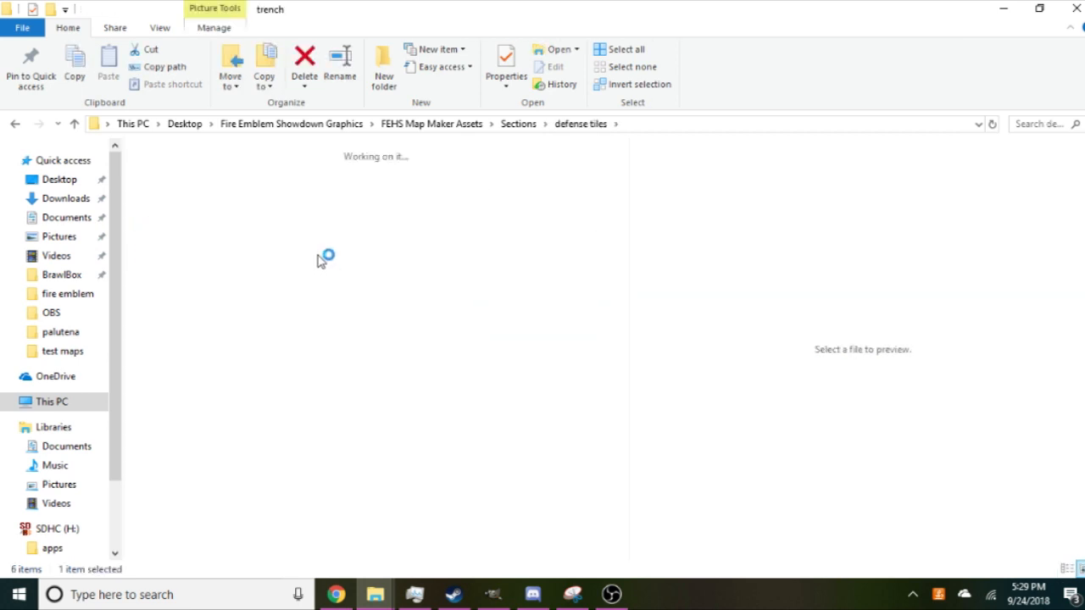
left_click_drag(276, 190, 501, 194)
Align the plains trench tile with the grid square in the third row, second column, beside the long bridge's upper end.
scroll(504, 213, "up", 2)
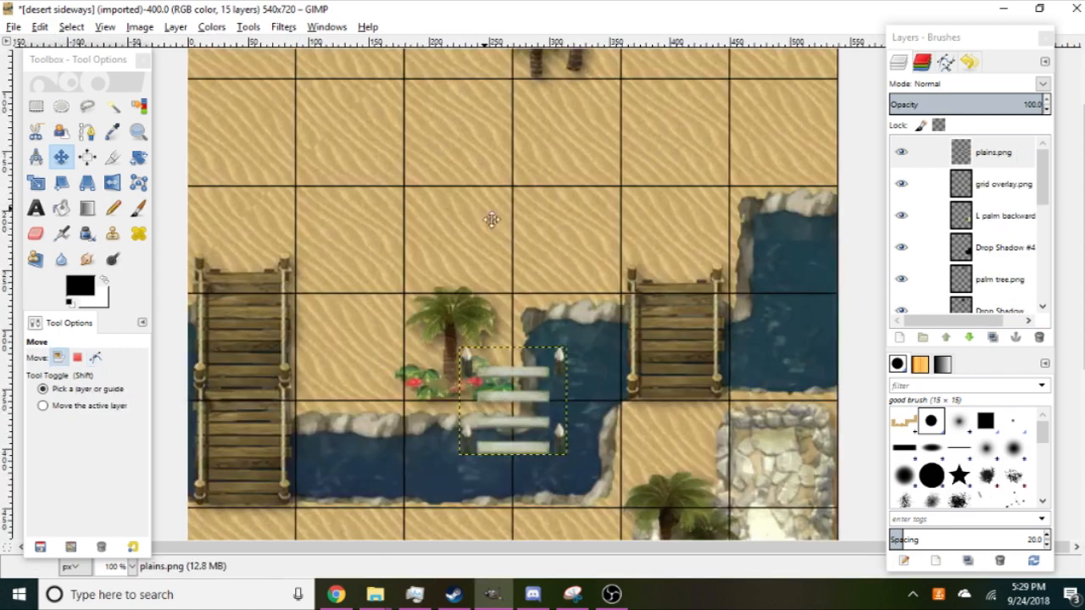
left_click_drag(555, 399, 524, 163)
scroll(299, 220, "up", 1)
scroll(369, 224, "up", 2)
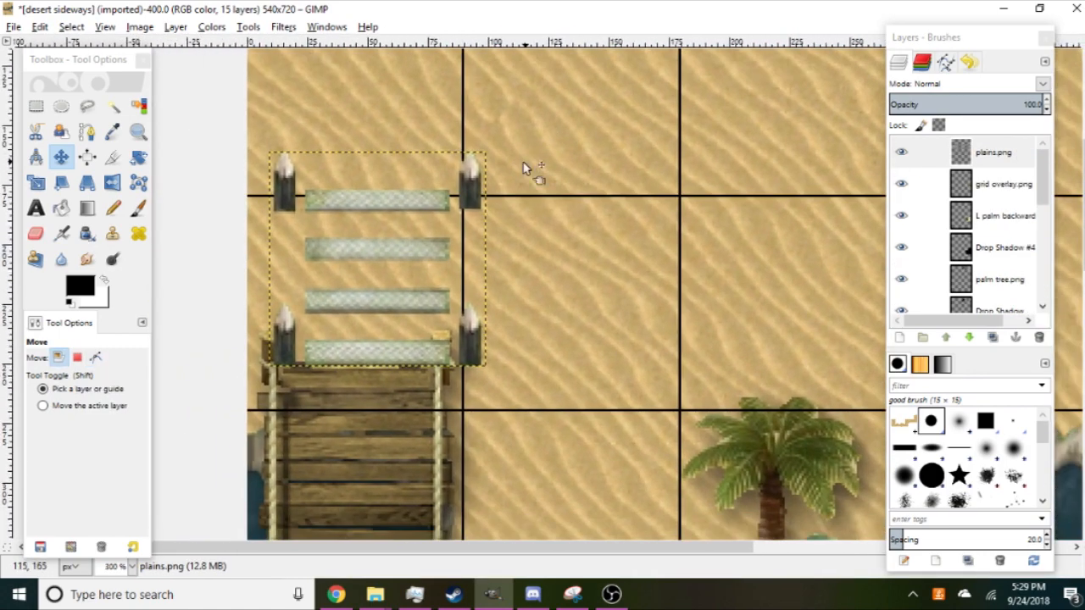
left_click_drag(420, 295, 611, 342)
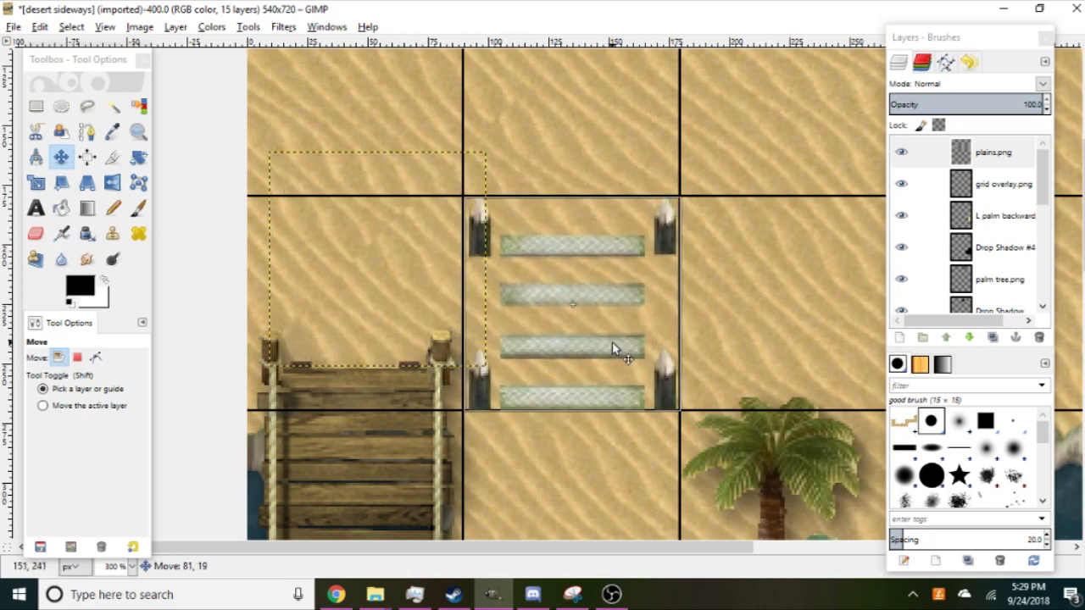
scroll(726, 340, "down", 4)
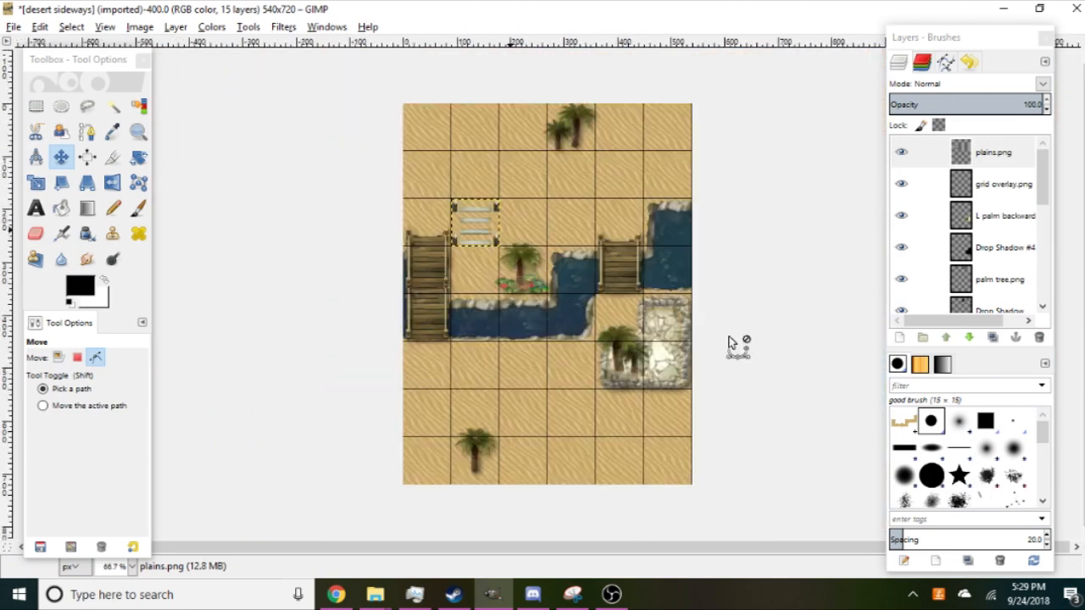
scroll(500, 237, "up", 3)
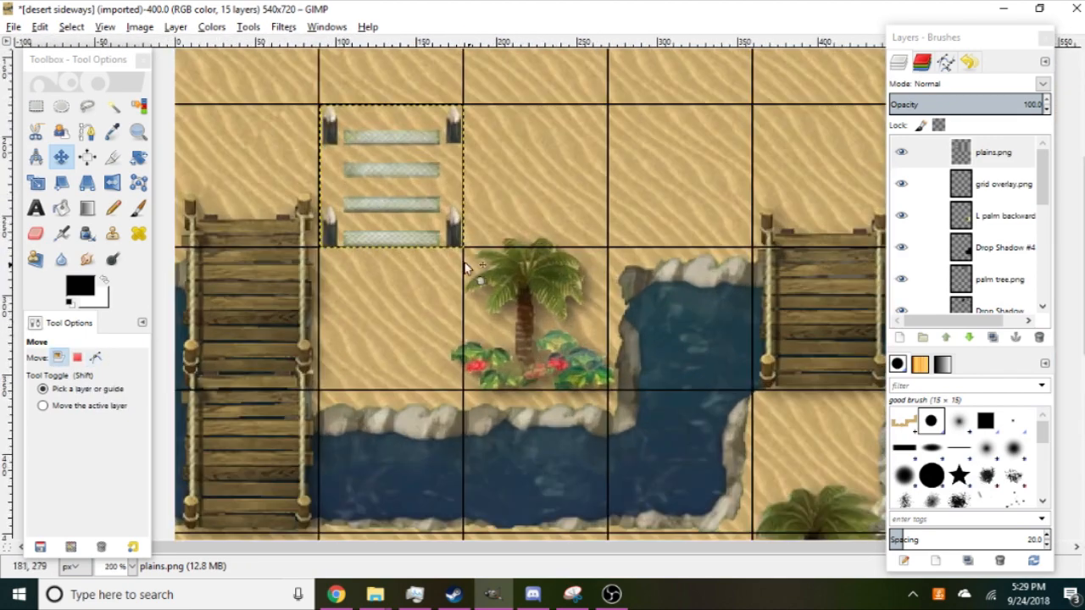
scroll(529, 329, "up", 1)
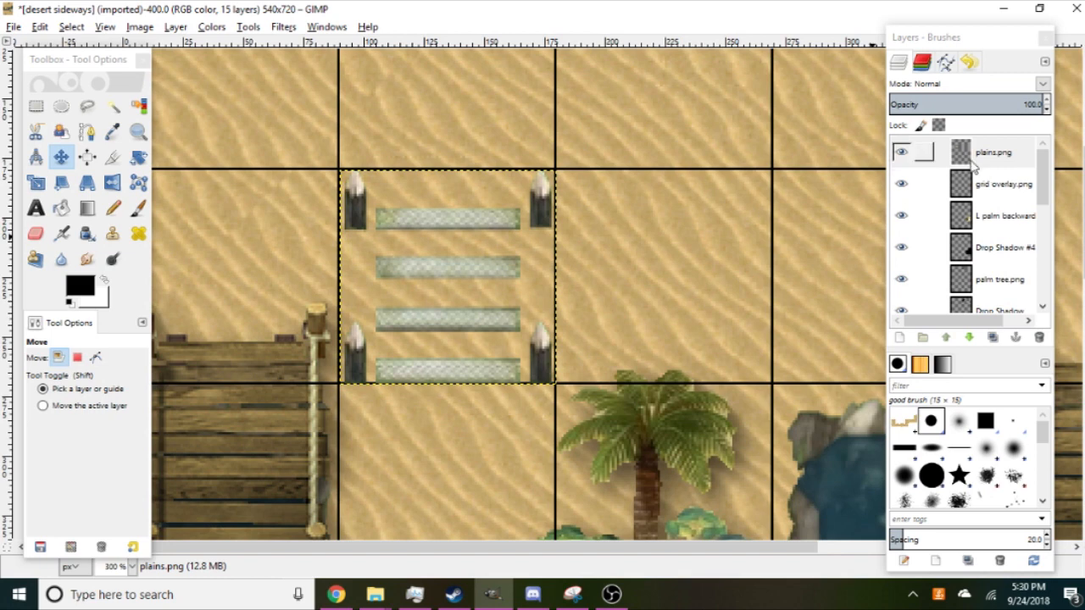
left_click(908, 340)
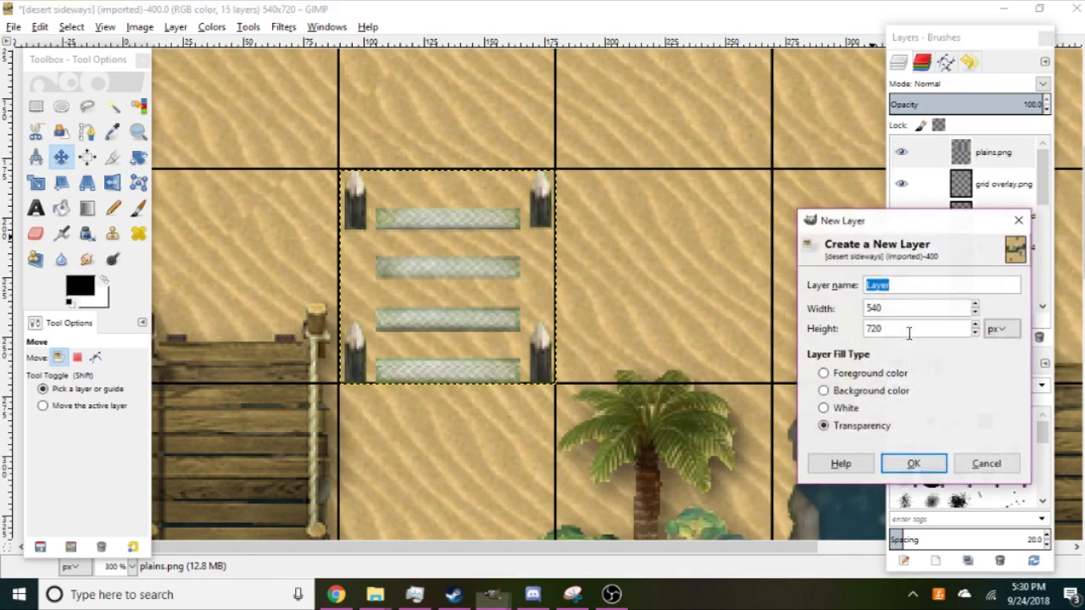
left_click(920, 463)
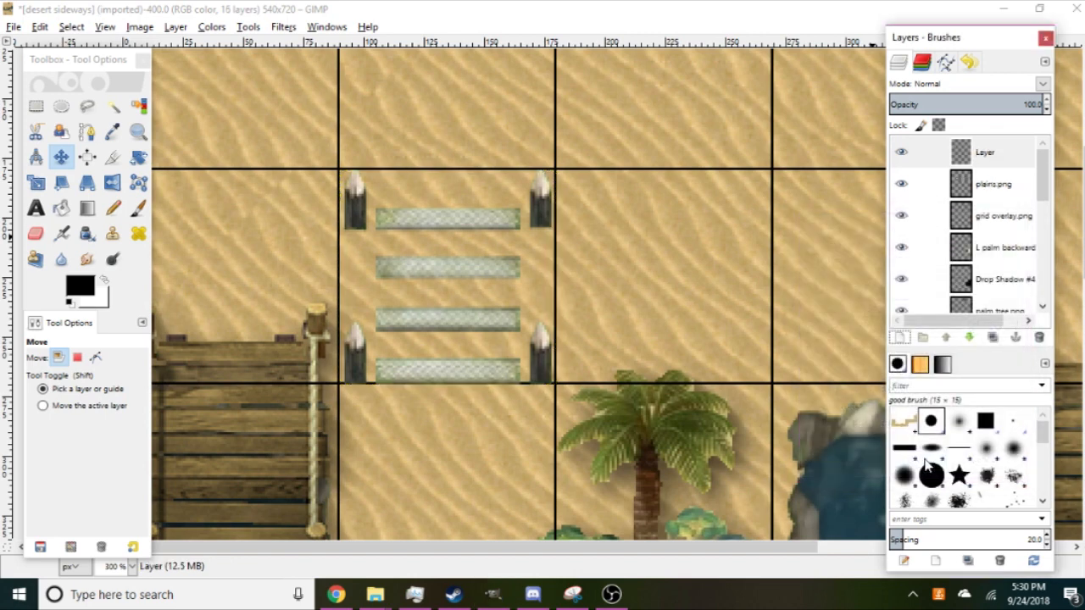
key("ctrl+z")
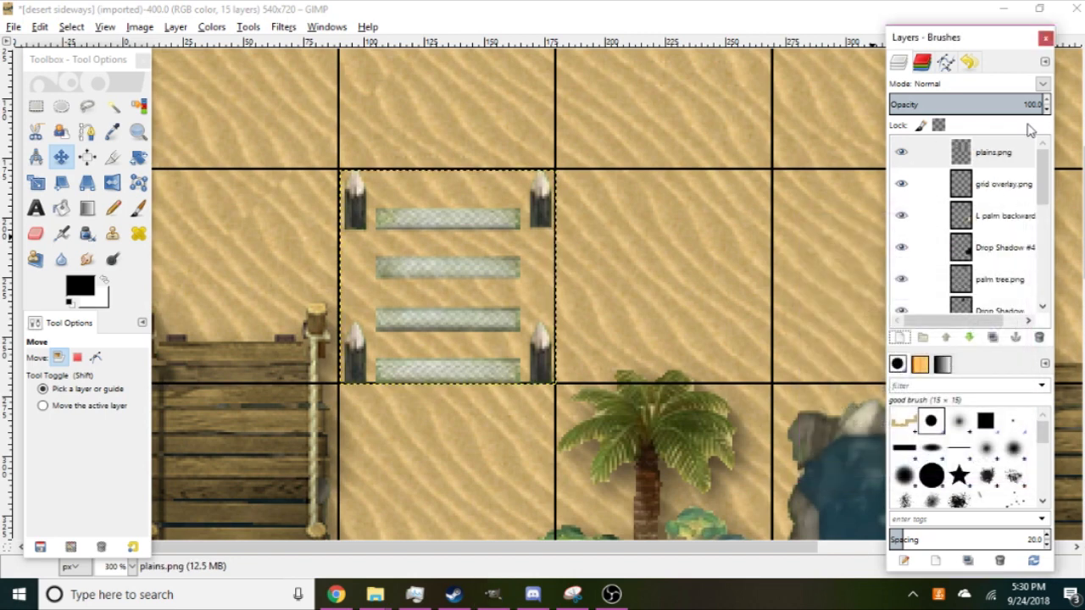
Duplicate the plains.png trench layer and make the copy the active layer.
left_click(991, 156)
left_click(993, 338)
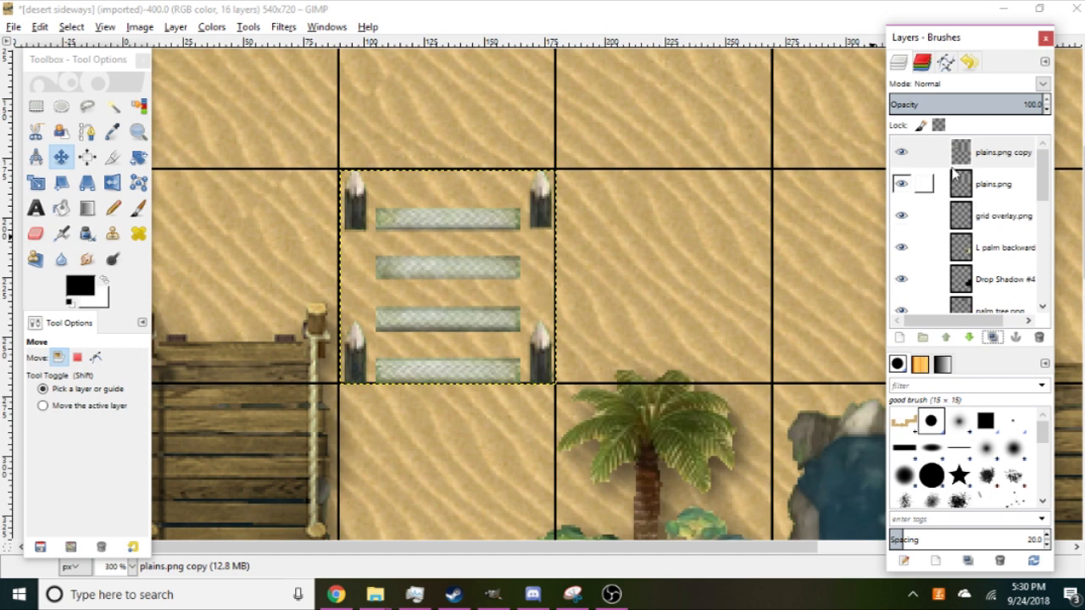
left_click(984, 160)
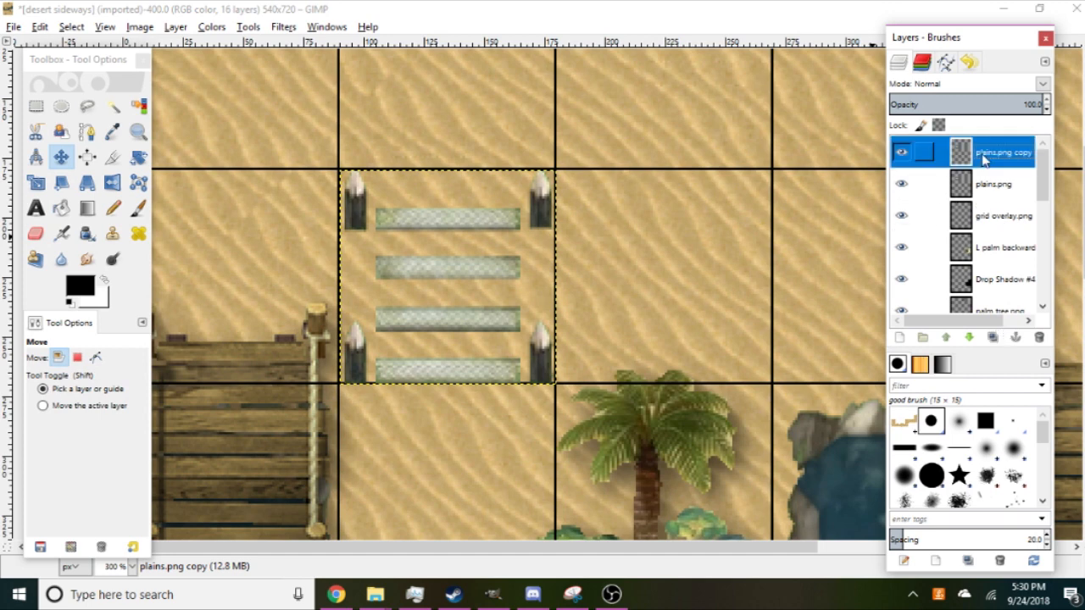
Cut the pixels out of the plains.png copy using its alpha as the selection, and hide the original plains.png layer.
right_click(983, 159)
left_click(936, 540)
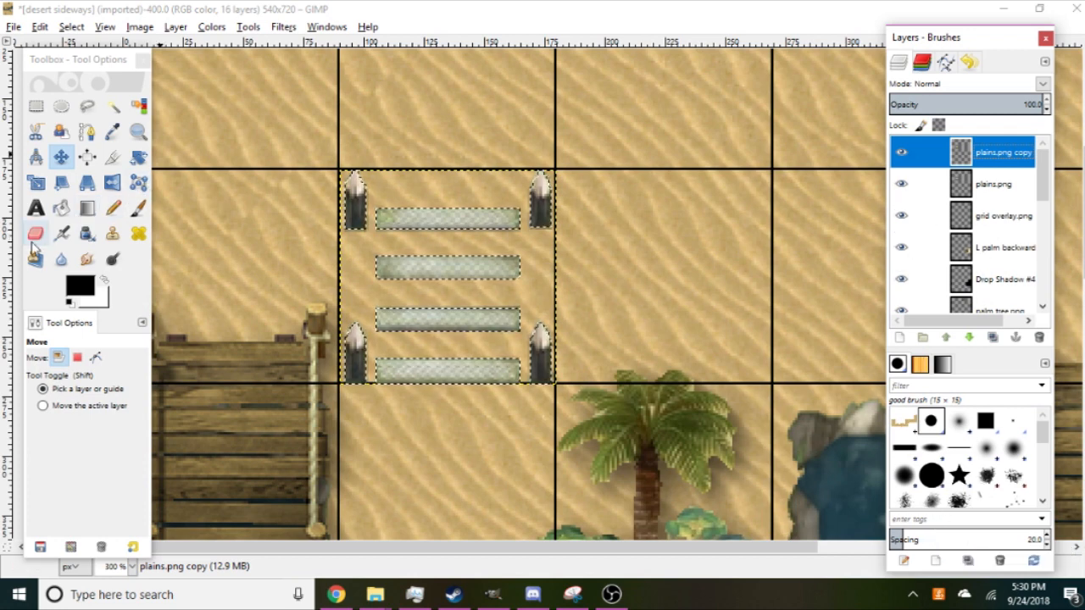
key("ctrl+x")
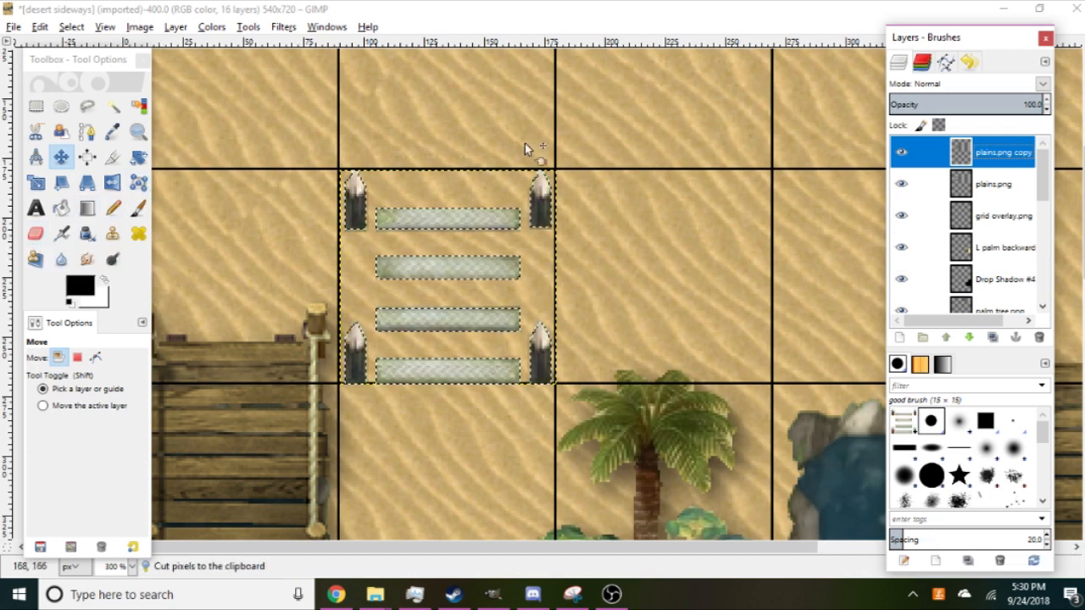
left_click(901, 185)
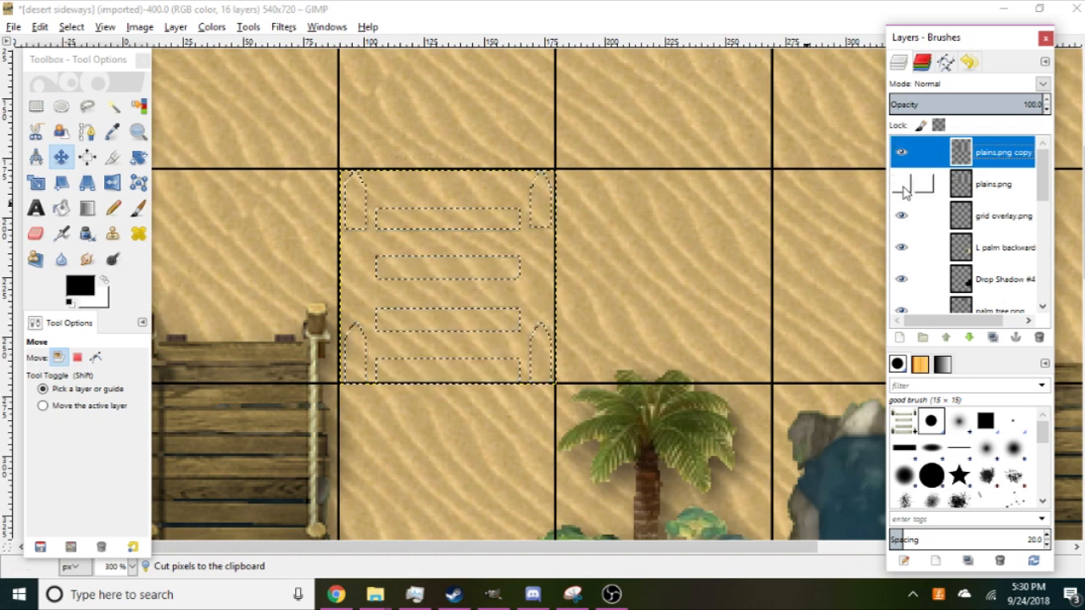
left_click(80, 292)
left_click(78, 281)
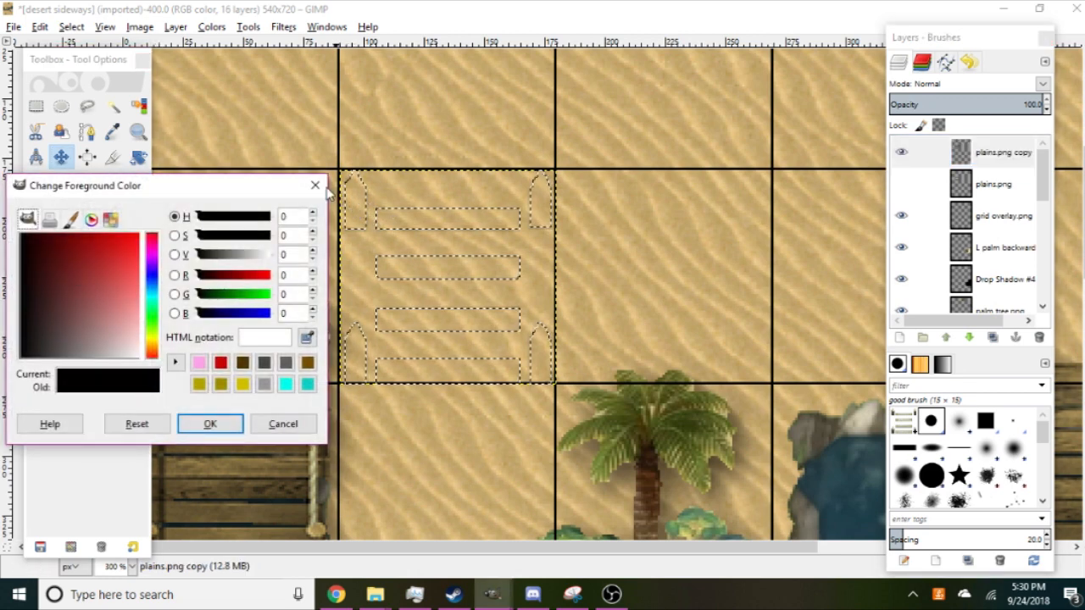
key("Escape")
Pick a sand color from the desert sideways.png layer as the foreground color.
left_click(113, 132)
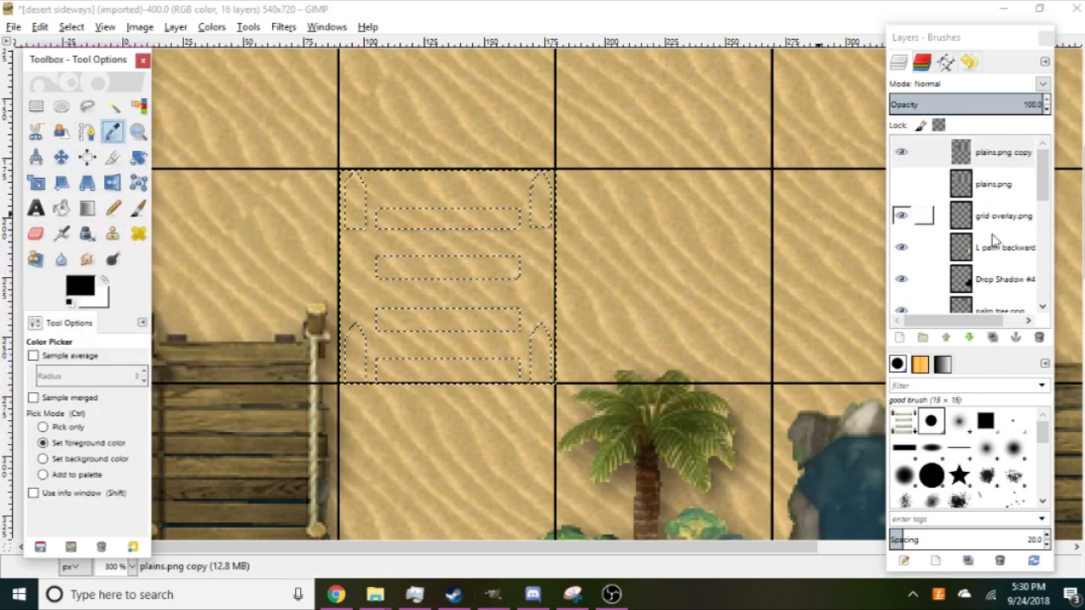
scroll(993, 243, "down", 5)
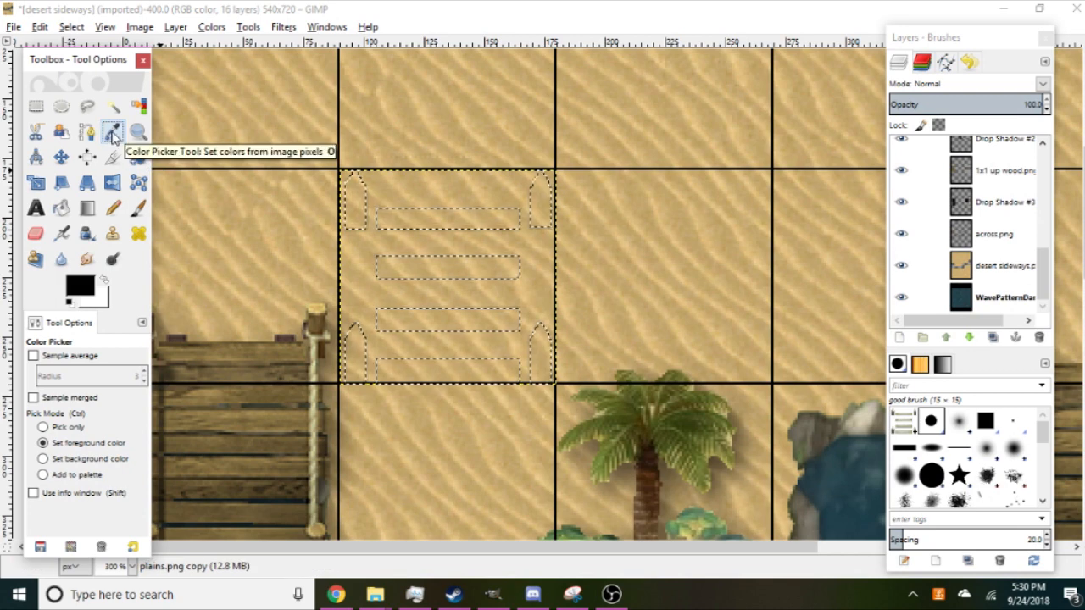
left_click(609, 207)
scroll(975, 220, "up", 5)
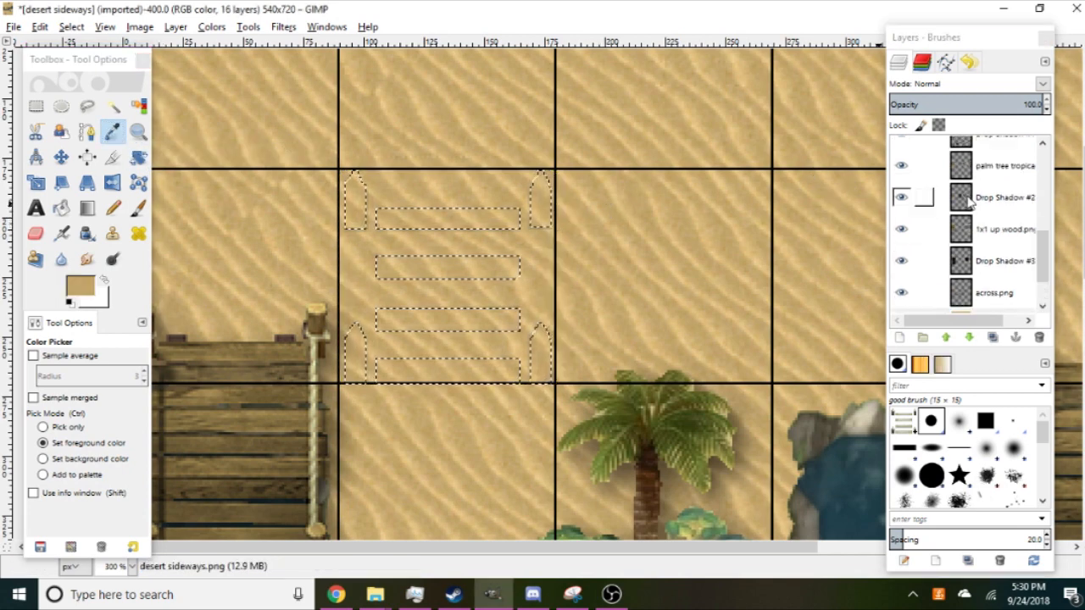
Bucket-fill the selected trench shapes on the plains.png copy layer with the sand color and clear the selection.
left_click(906, 161)
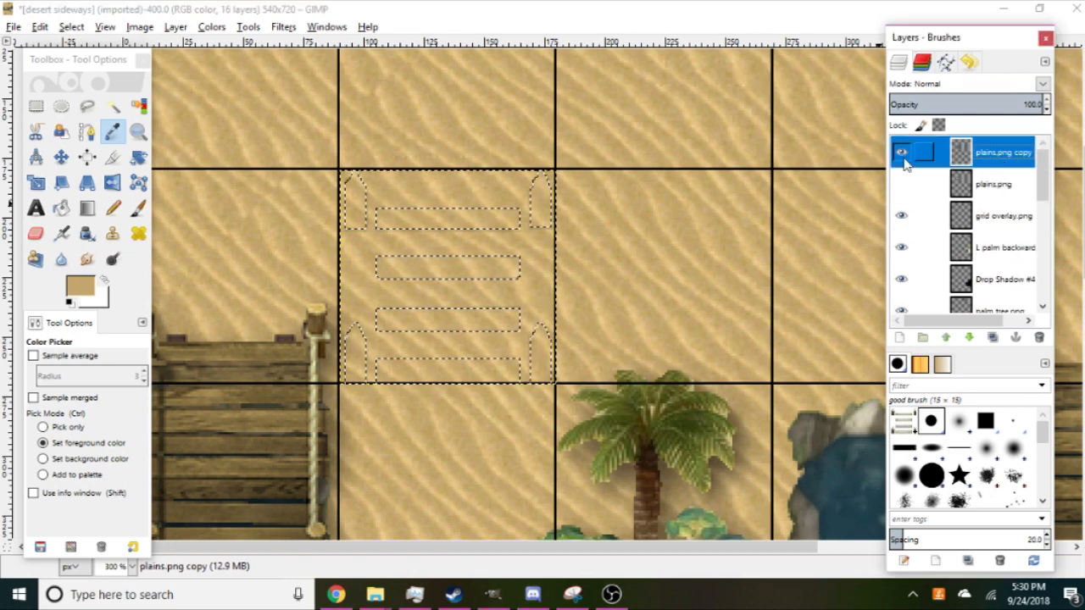
left_click(61, 207)
left_click(458, 230)
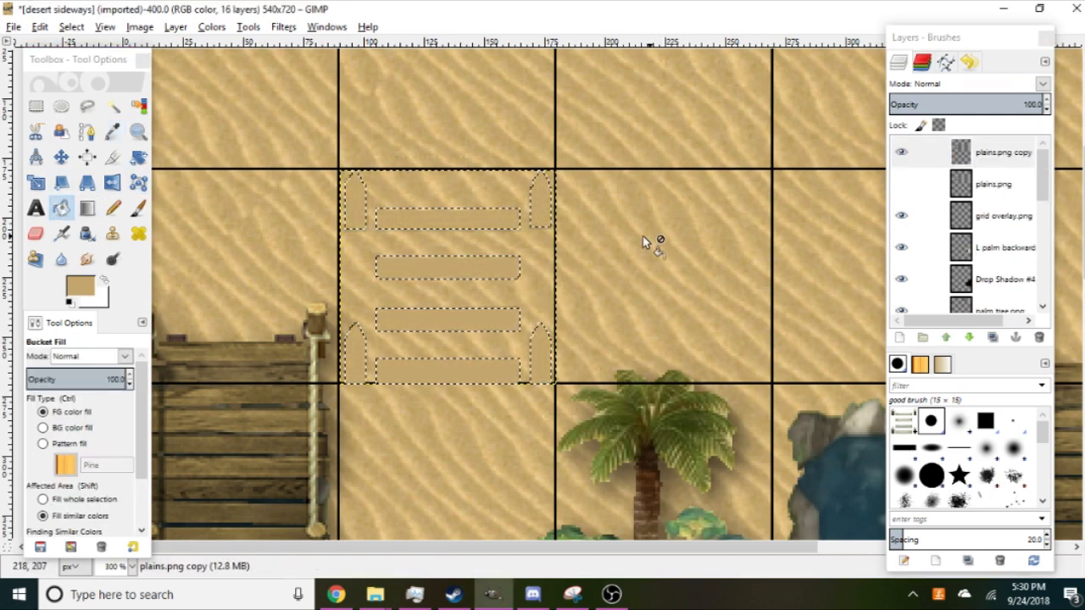
key("ctrl+shift+a")
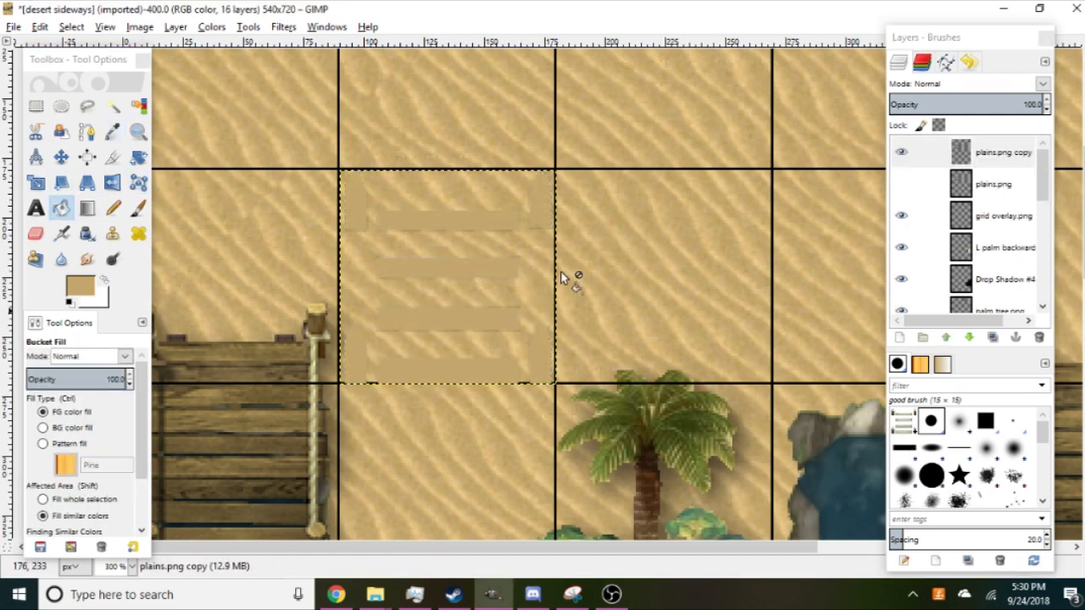
Show the original plains.png layer again and lower the plains.png copy layer's opacity to 53.
left_click(901, 184)
left_click(977, 195)
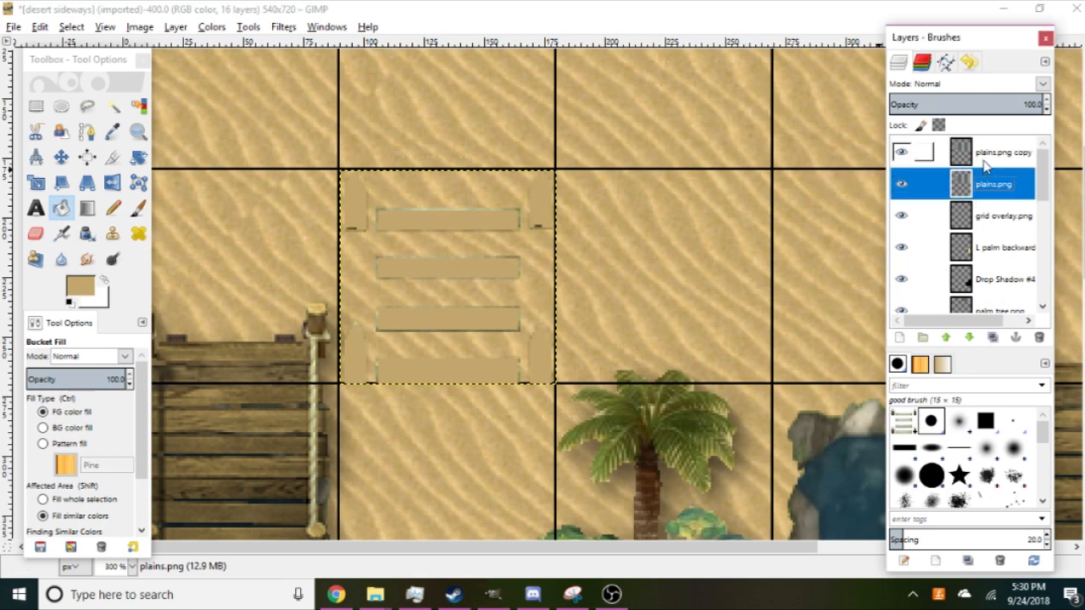
left_click(987, 154)
scroll(1048, 109, "down", 20)
scroll(1051, 113, "down", 7)
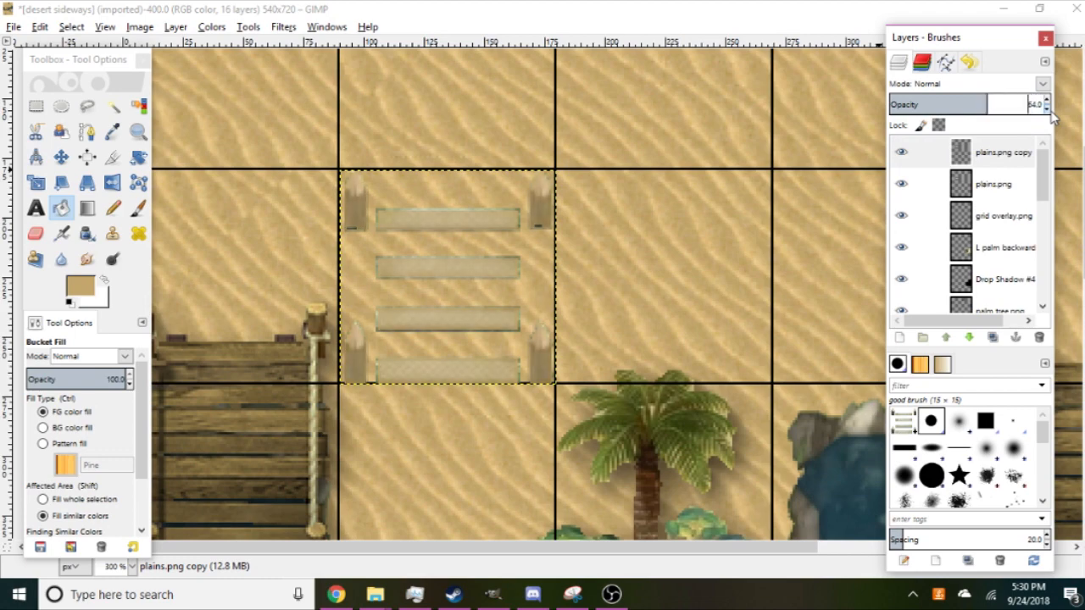
scroll(631, 264, "down", 3)
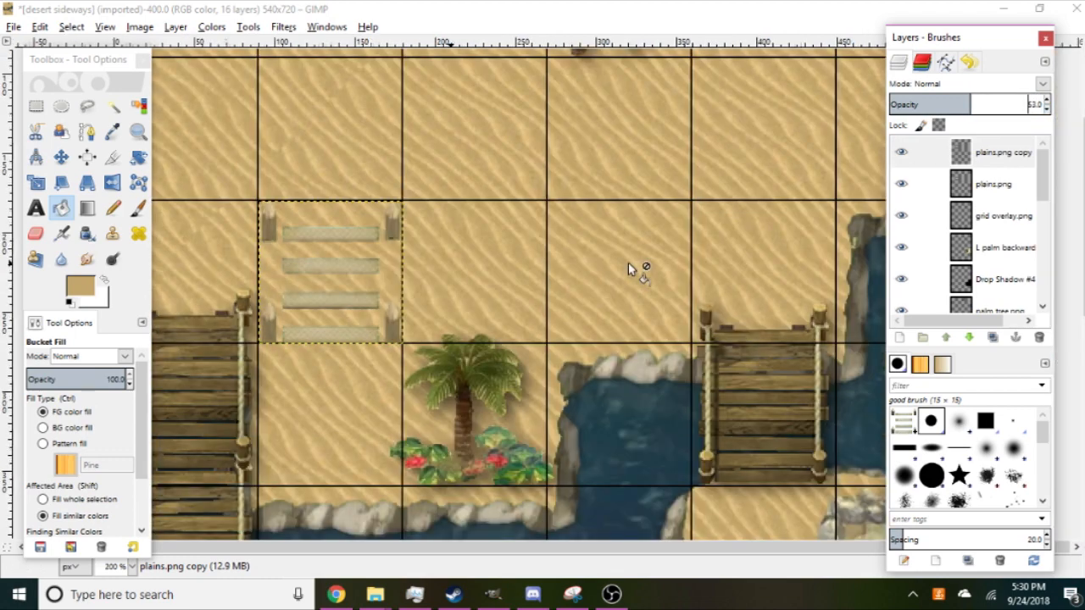
scroll(432, 252, "up", 2)
scroll(430, 254, "up", 2)
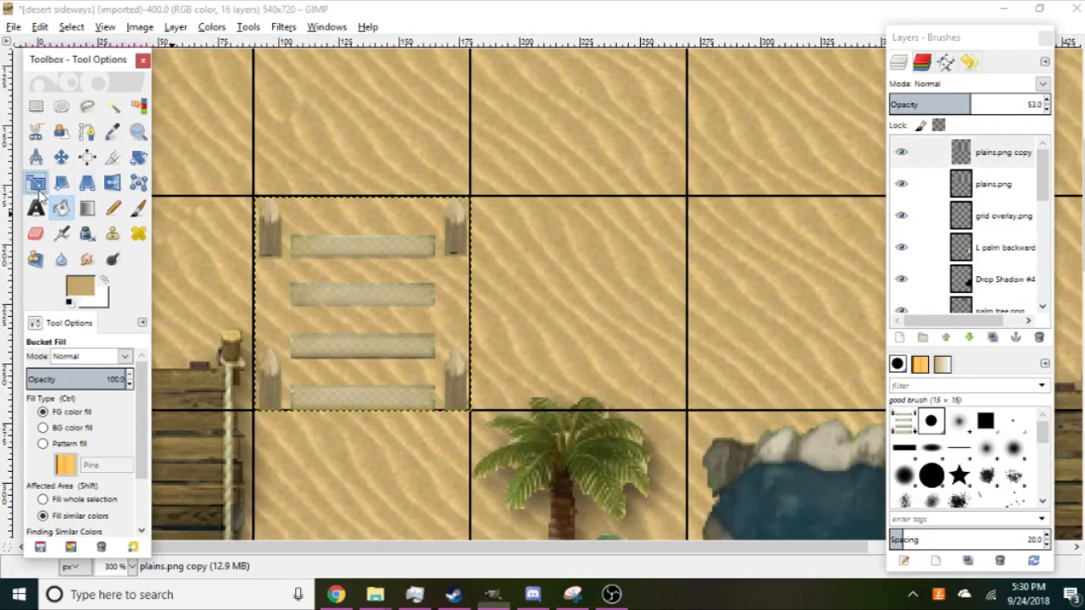
Scale the plains.png copy layer to 91 × 90 px.
left_click(35, 182)
key("Tab")
left_click(311, 296)
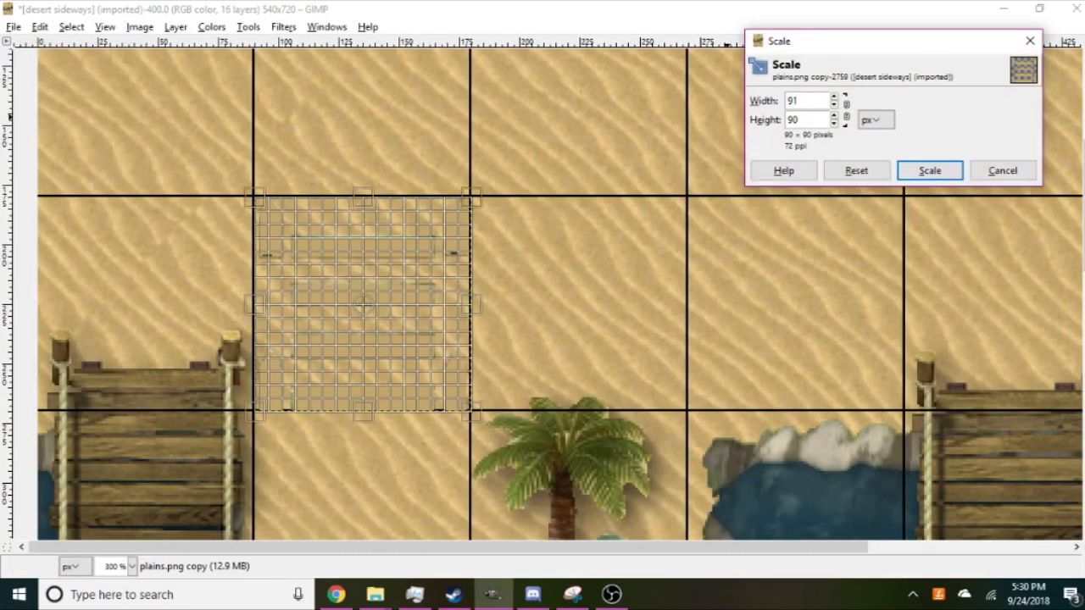
key("Return")
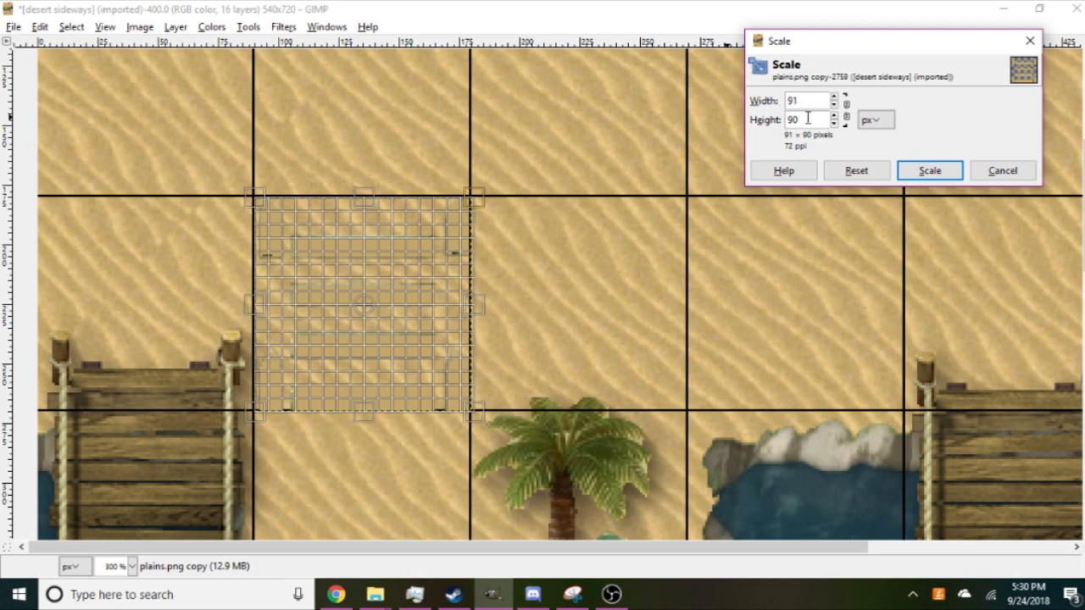
left_click(930, 171)
key("Tab")
Nudge the sand-tinted plains.png copy so it lines up over the trench tile's grid square.
scroll(602, 233, "up", 1)
left_click(61, 157)
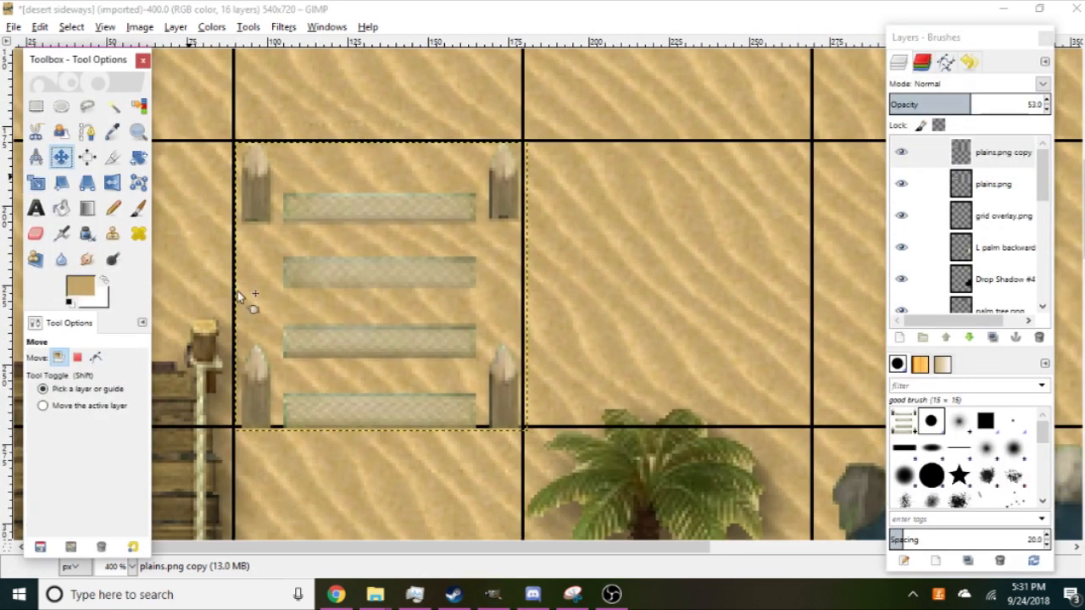
left_click_drag(356, 405, 353, 407)
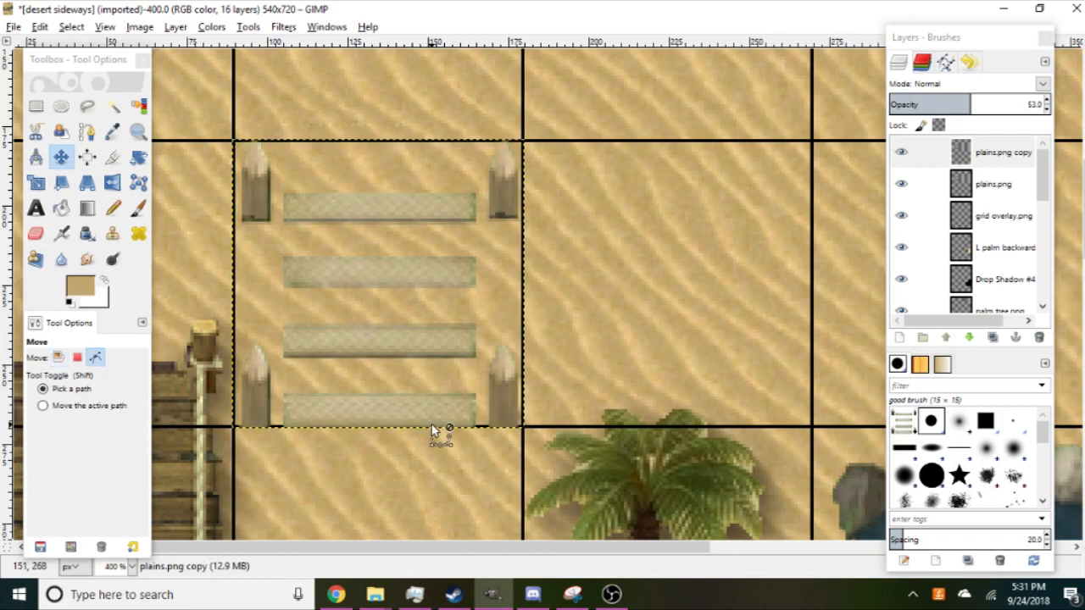
Merge the plains.png copy down into plains.png, test-move the merged tile, and undo that move.
scroll(431, 425, "down", 3)
scroll(436, 398, "down", 3)
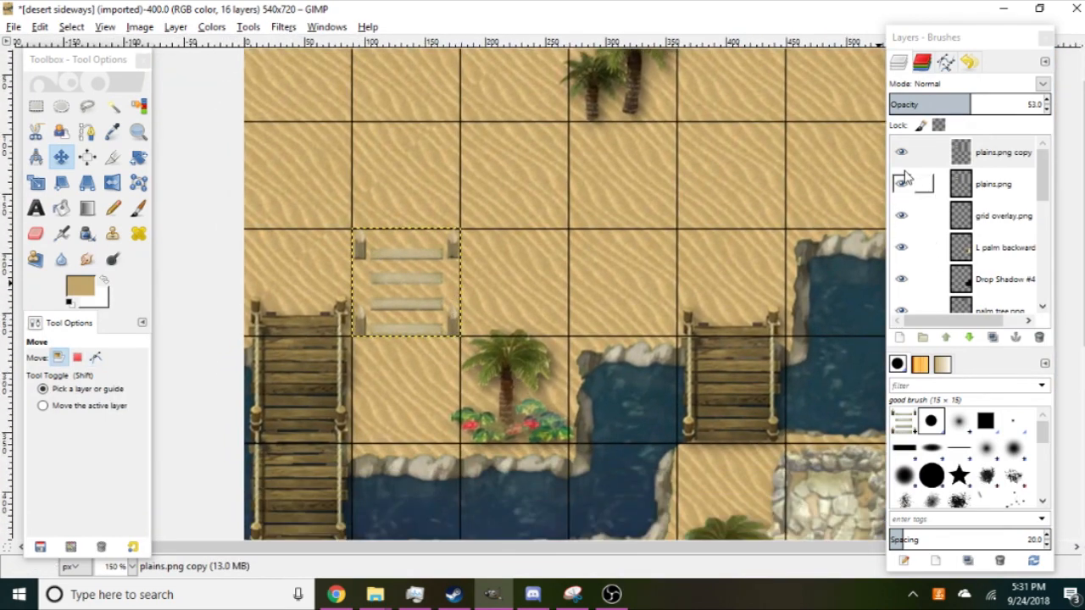
left_click(901, 156)
left_click(901, 154)
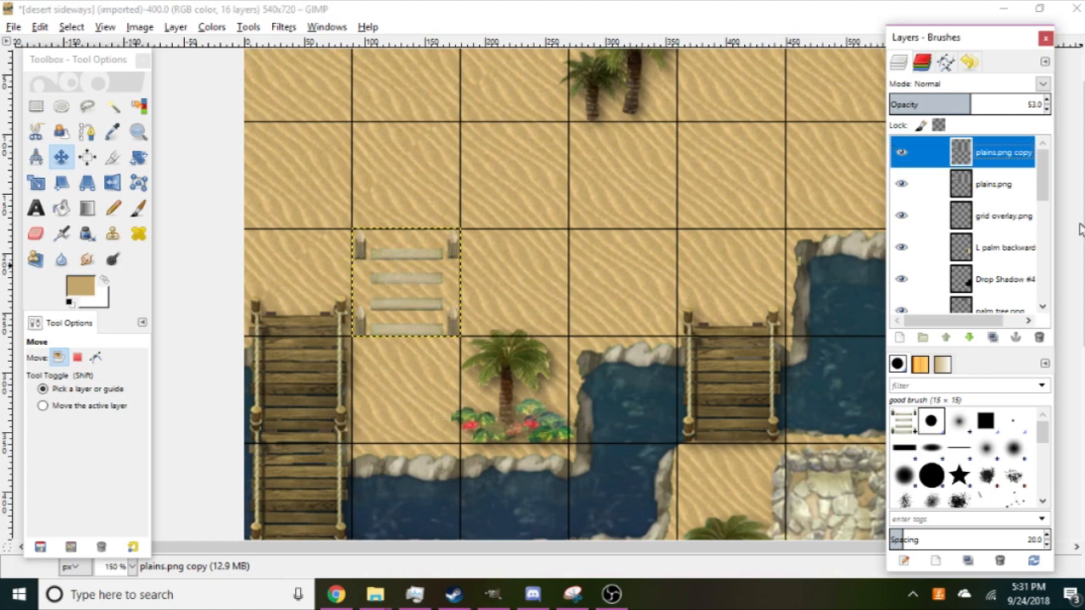
right_click(990, 167)
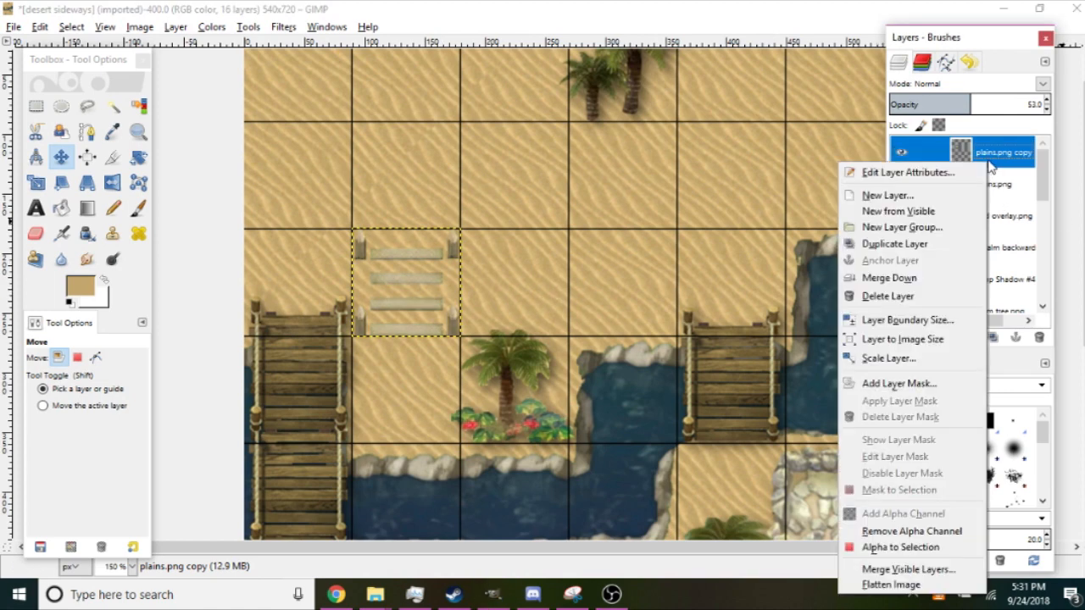
left_click(942, 280)
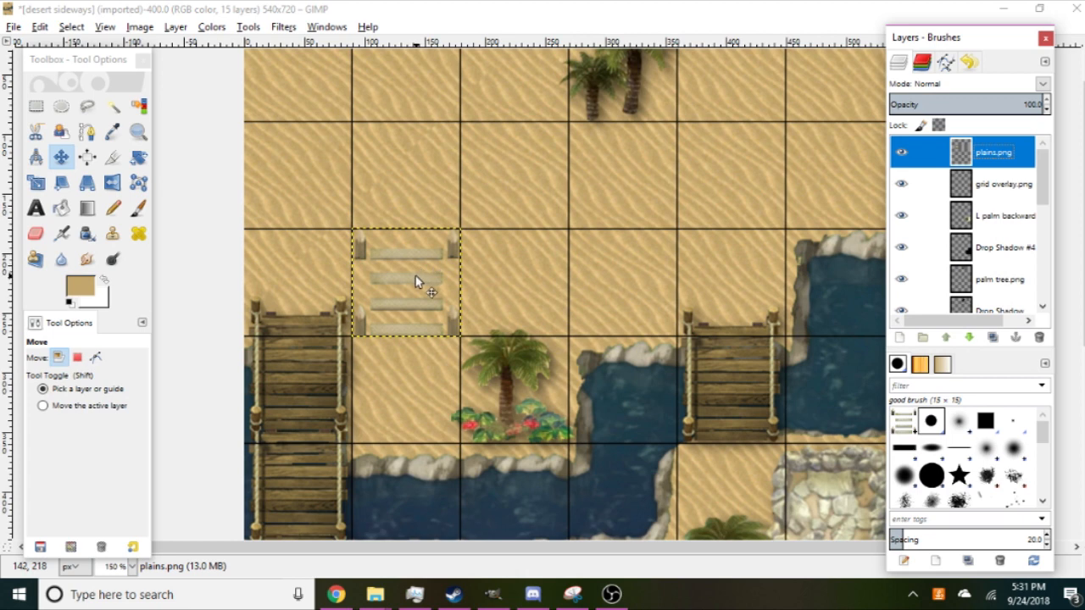
left_click_drag(416, 275, 477, 239)
key("ctrl+z")
Move the plains.png layer directly below the grid overlay layer and hide the grid overlay.
scroll(544, 289, "down", 3)
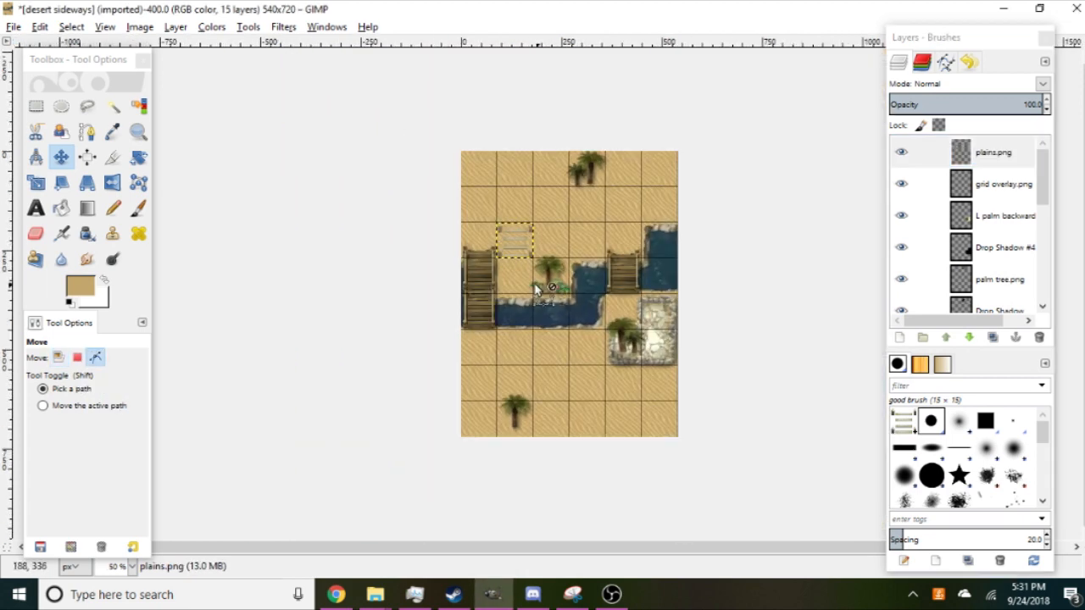
scroll(475, 200, "up", 1)
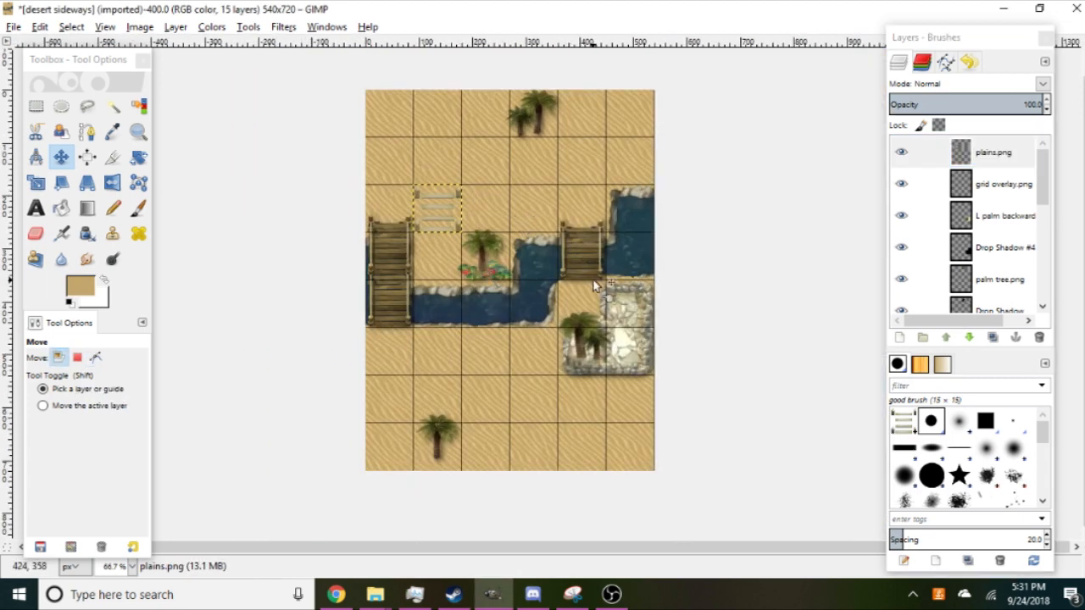
left_click_drag(975, 160, 986, 186)
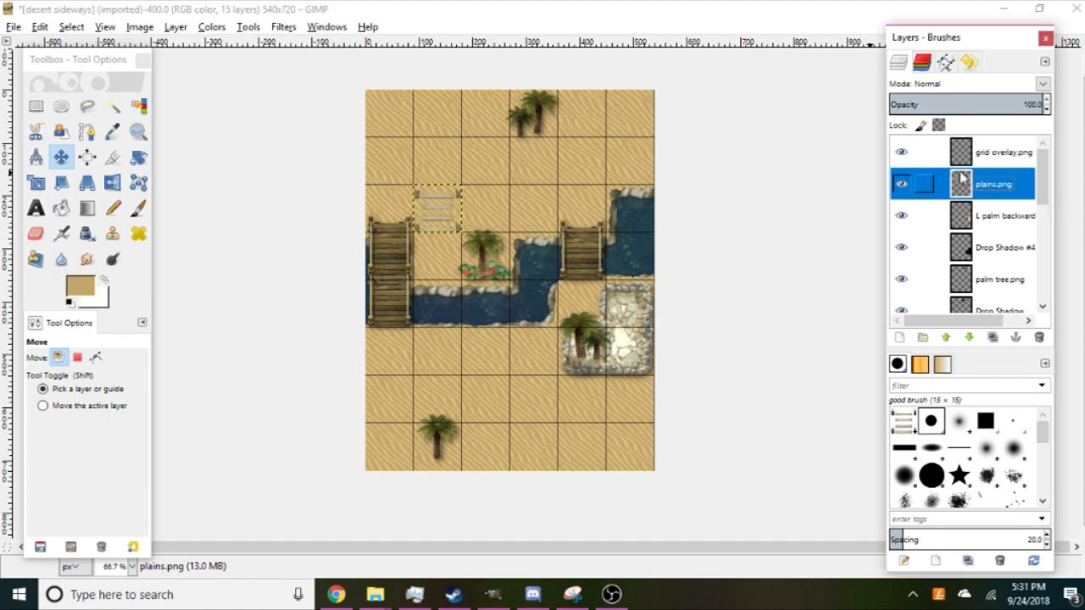
left_click(901, 152)
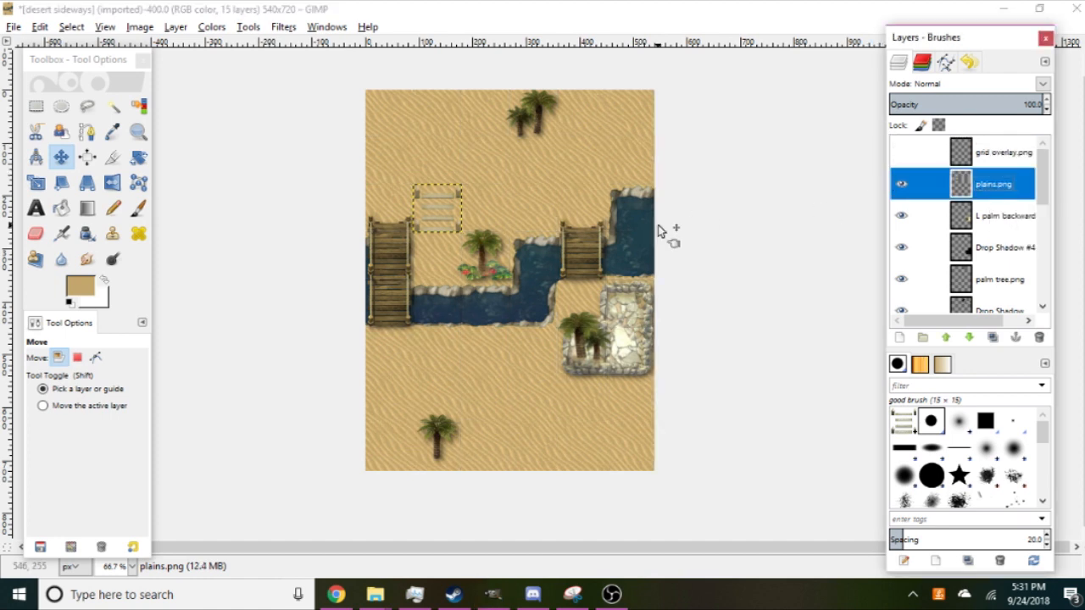
Switch to File Explorer and go from the trench folder to the floor folder inside Sections > decoration.
left_click(375, 594)
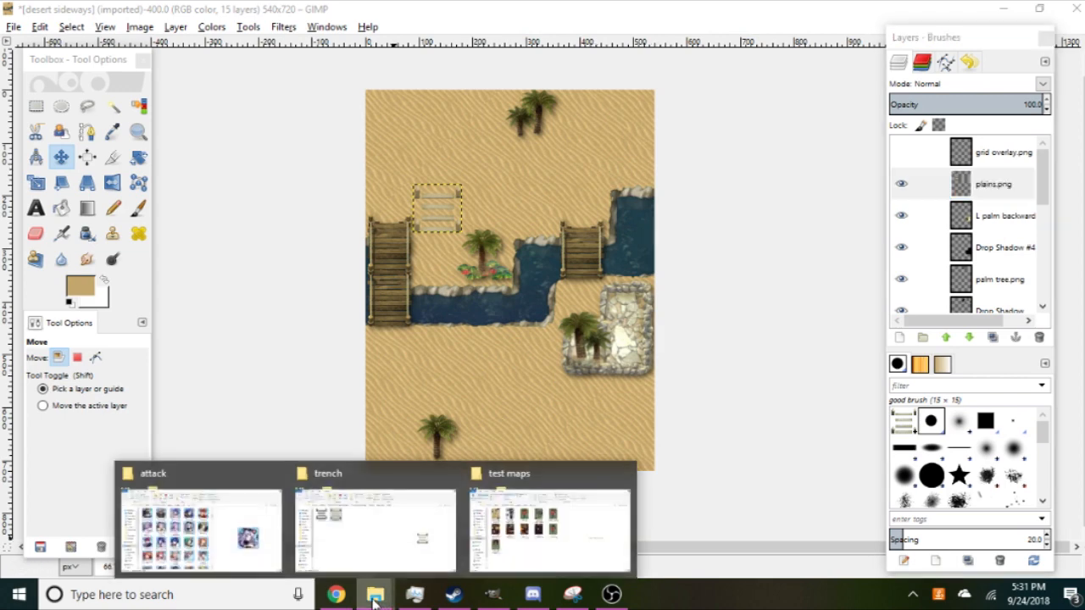
left_click(384, 555)
left_click(579, 124)
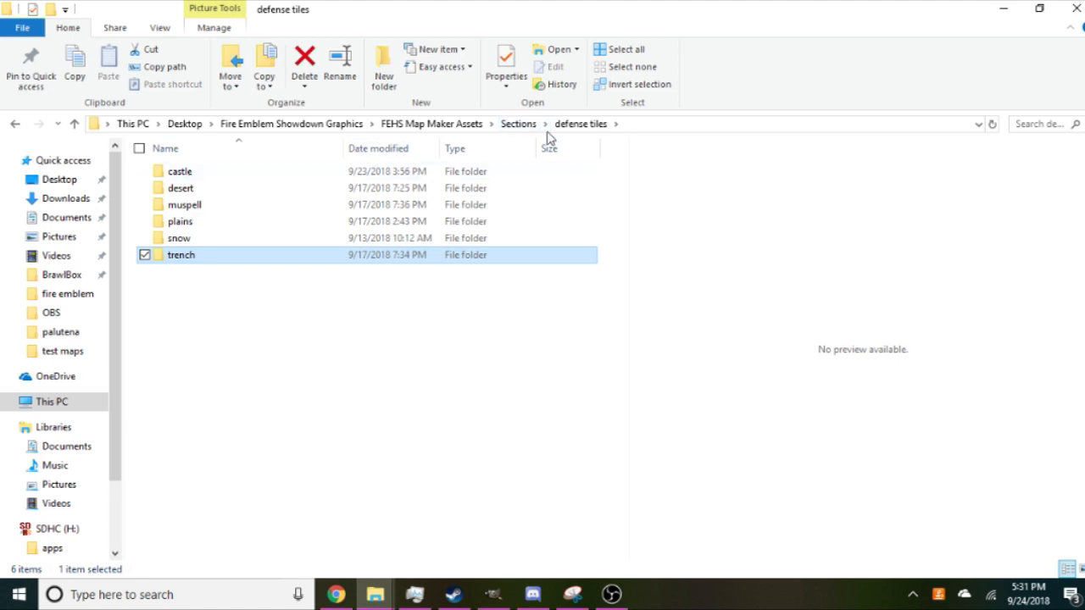
left_click(519, 124)
left_click(230, 206)
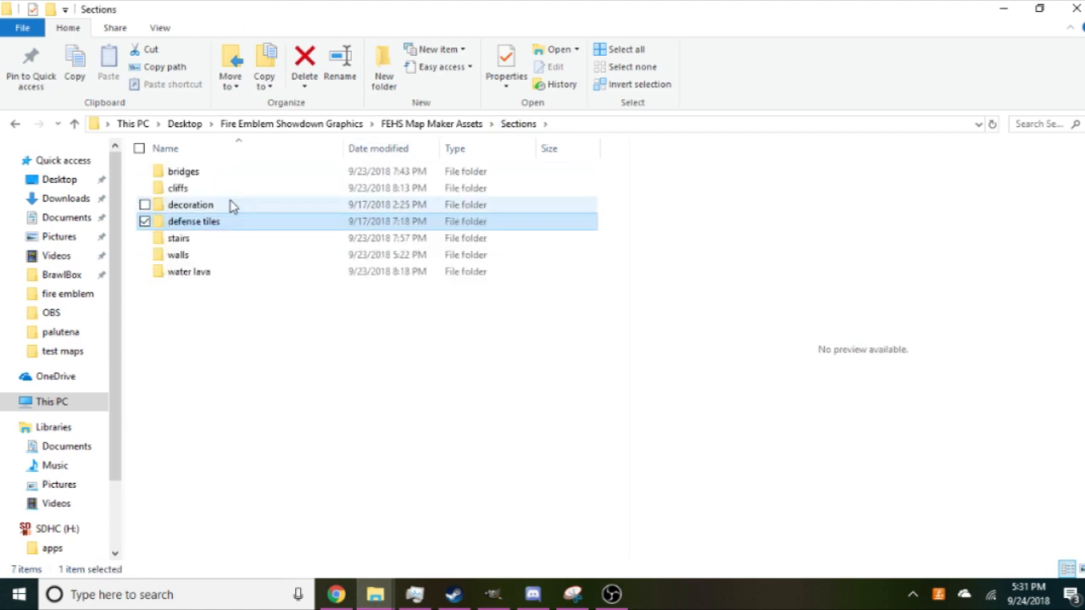
key("Return")
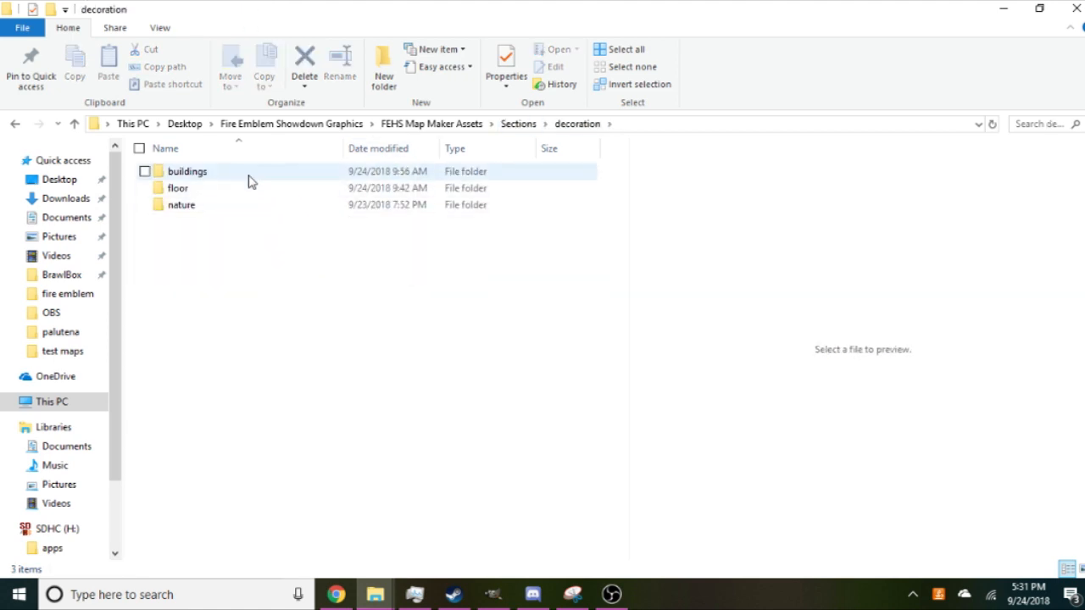
double_click(250, 189)
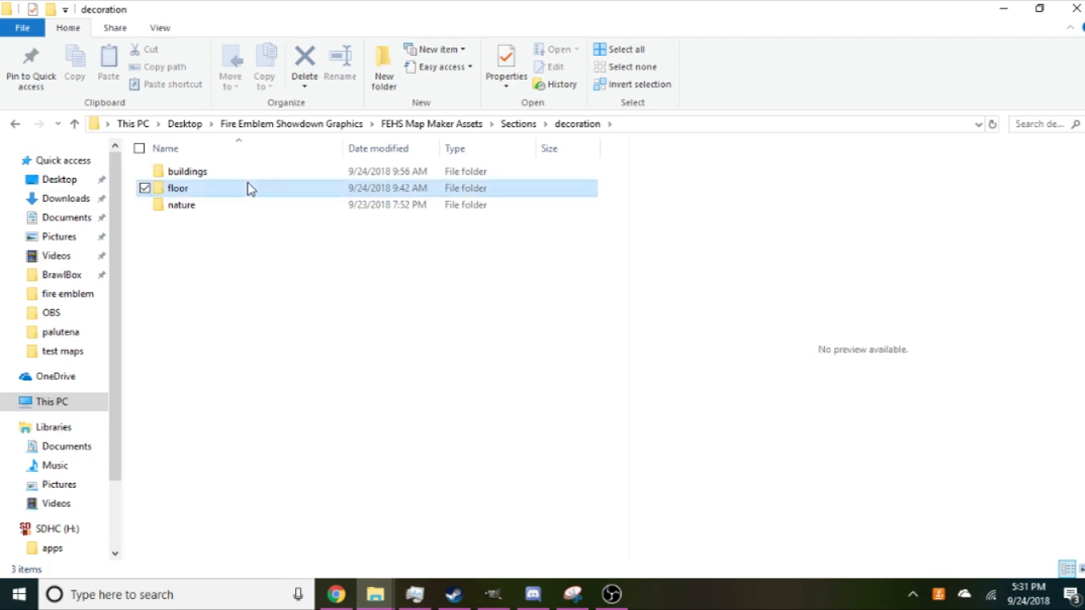
Preview the christmas rug, flowers and nifl carpet images in the floor folder.
left_click(178, 186)
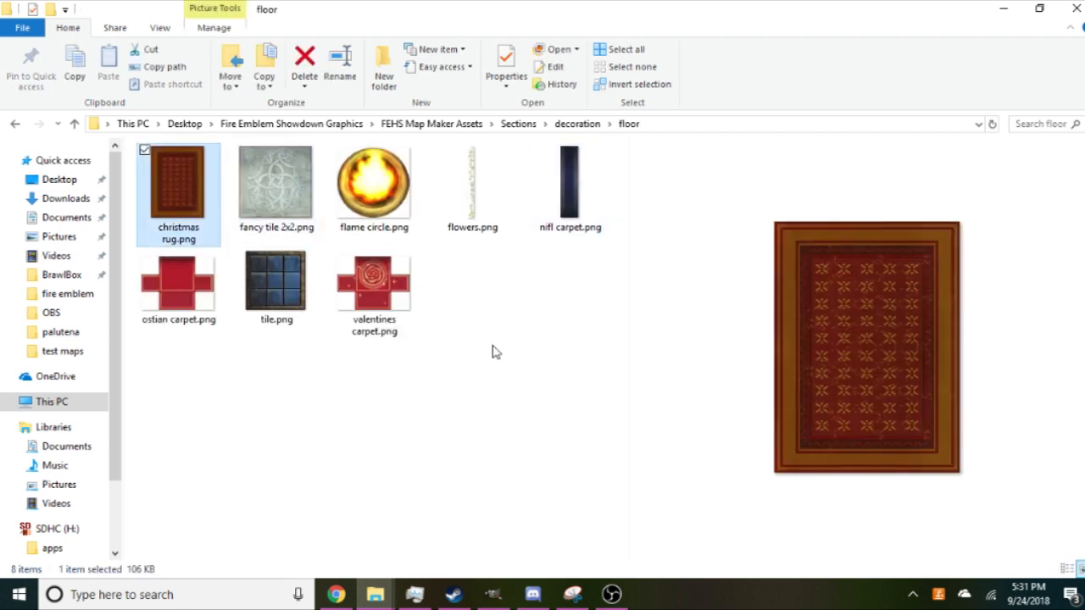
left_click(485, 231)
left_click(567, 227)
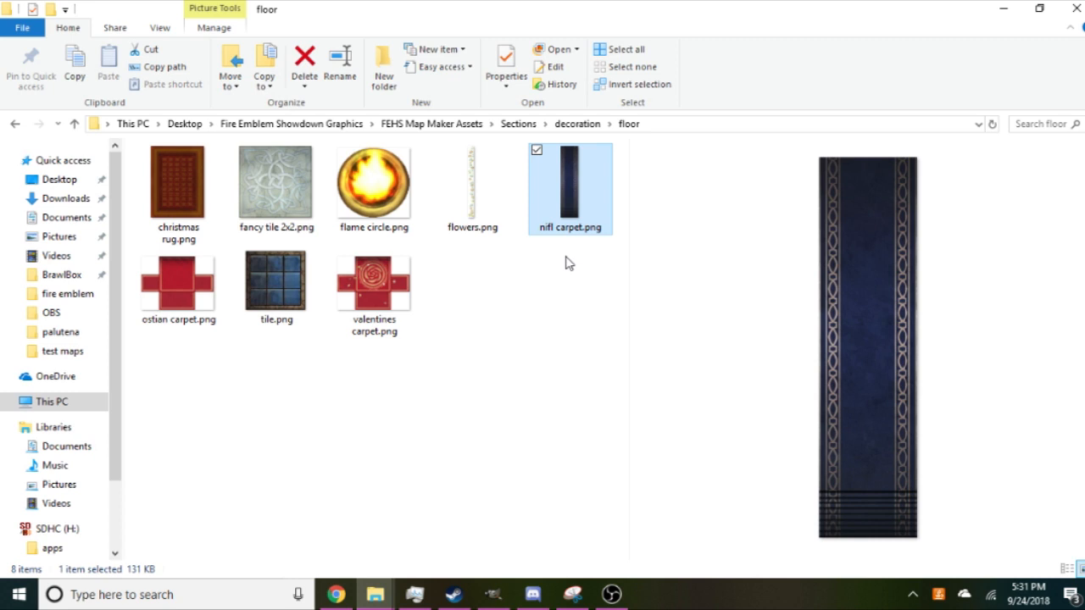
Preview the valentines carpet, tile and ostian carpet images in the floor folder.
left_click(405, 291)
left_click(275, 293)
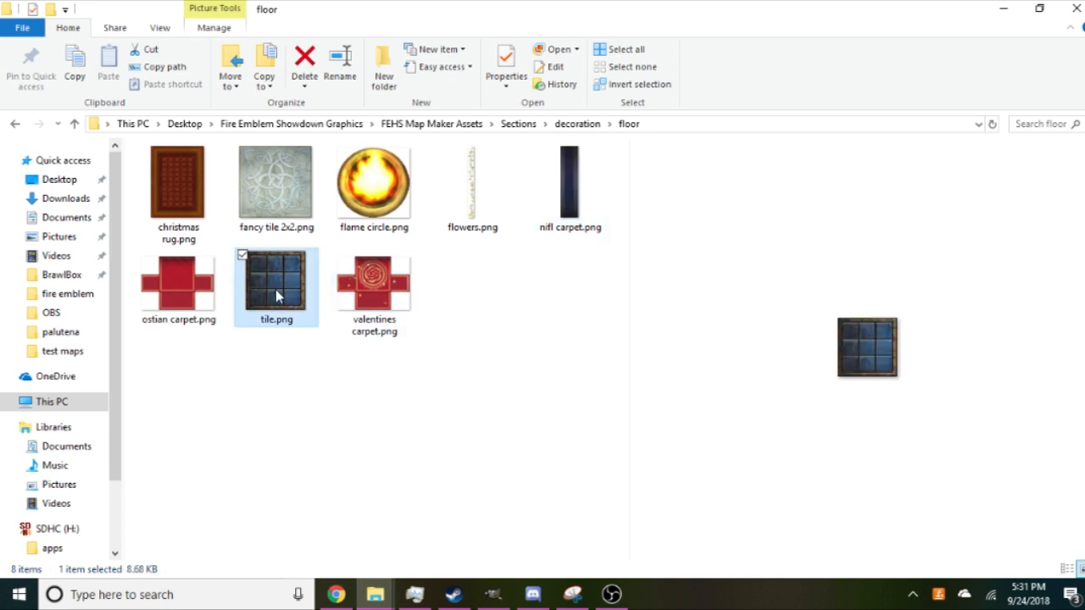
left_click(178, 284)
Go to the buildings folder inside decoration and browse its building and monument images.
left_click(574, 126)
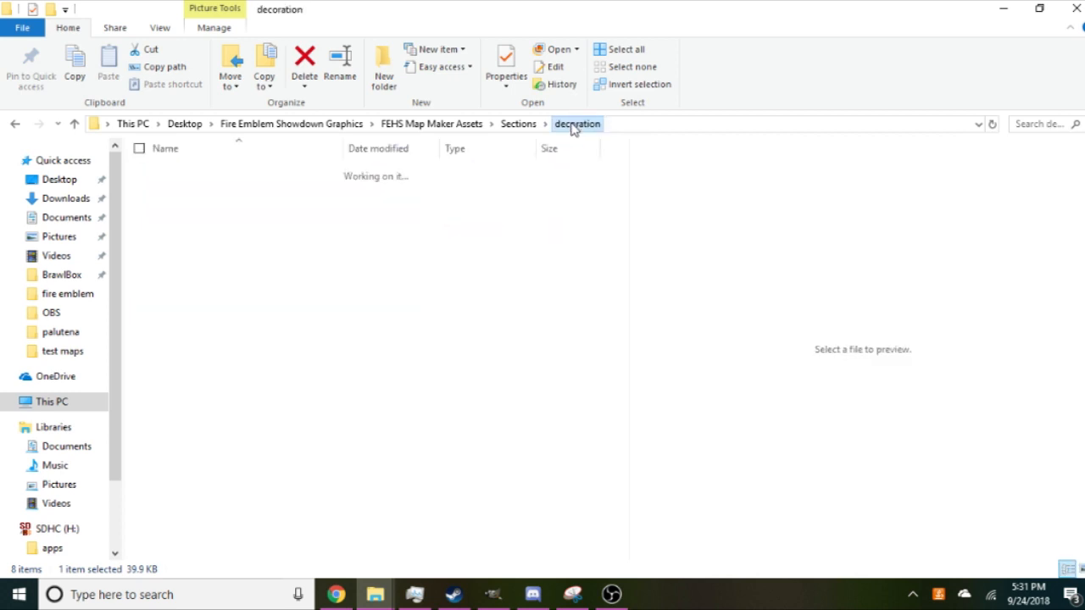
double_click(264, 174)
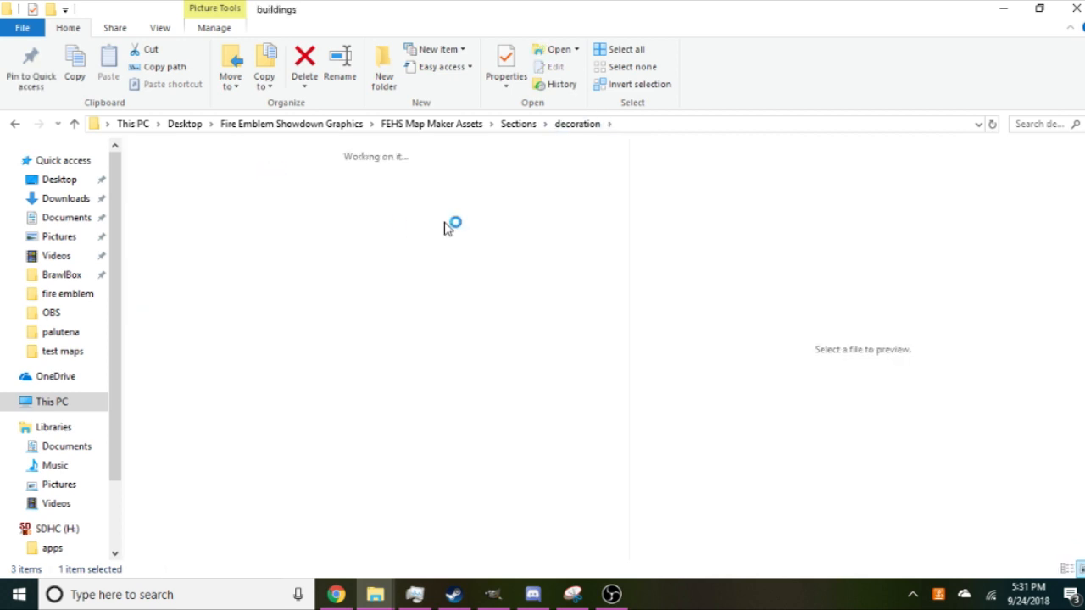
scroll(632, 254, "down", 2)
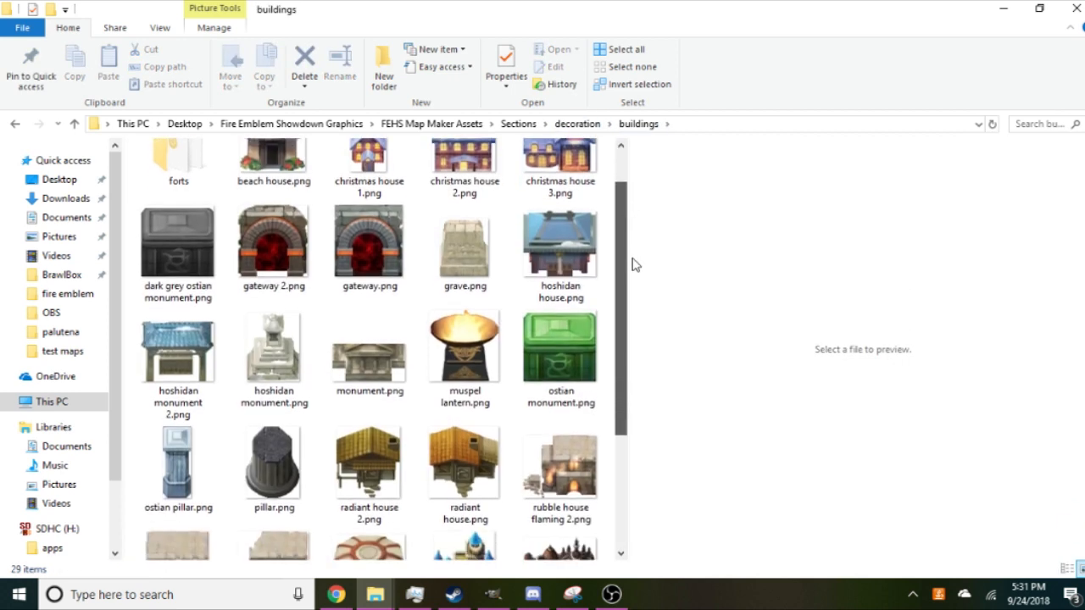
scroll(643, 322, "down", 2)
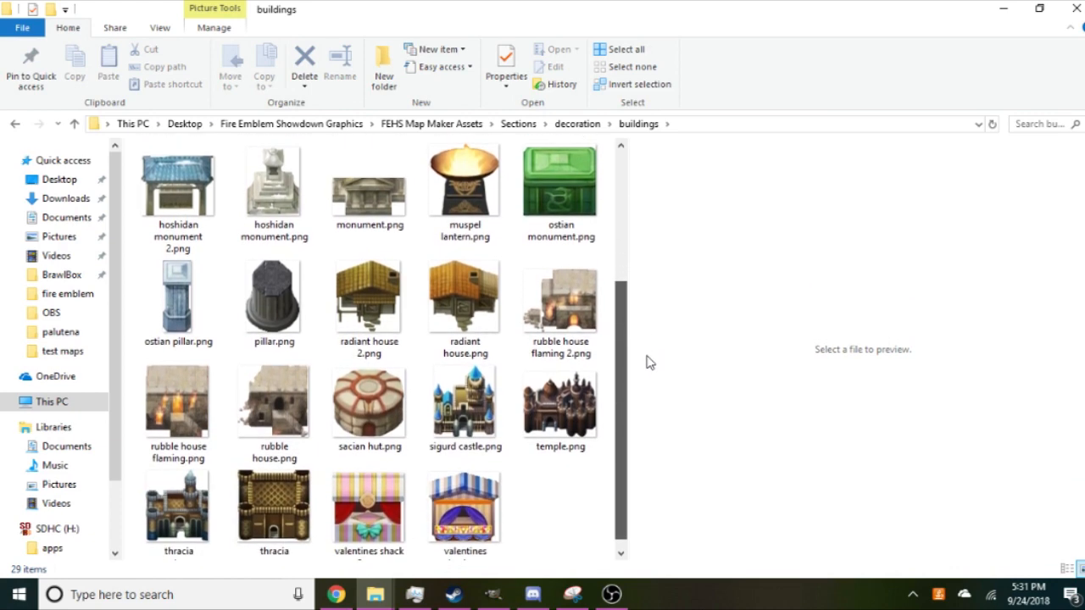
scroll(649, 326, "up", 2)
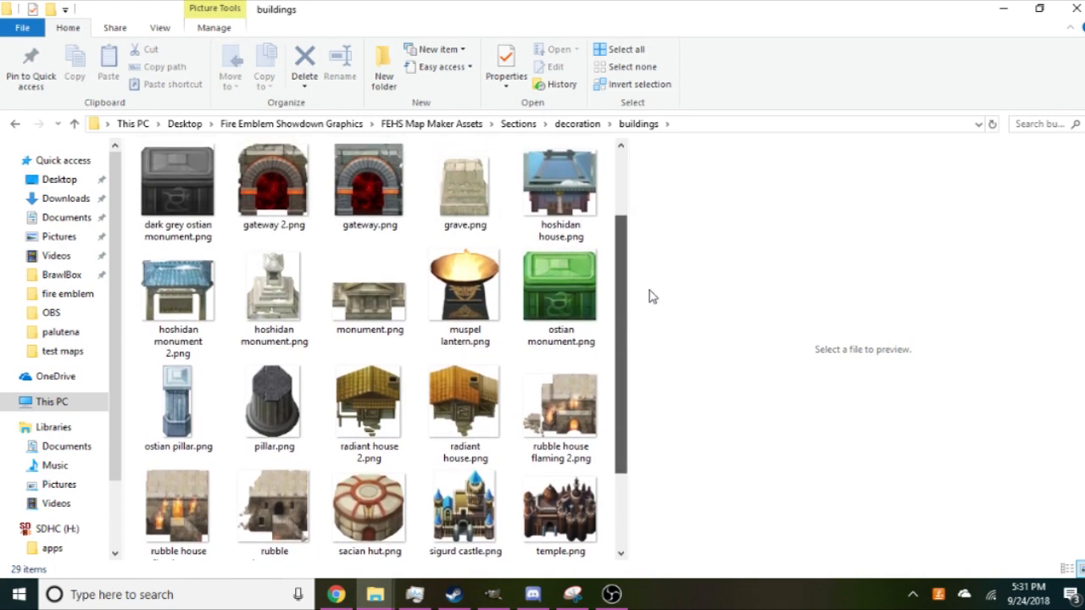
scroll(648, 267, "up", 2)
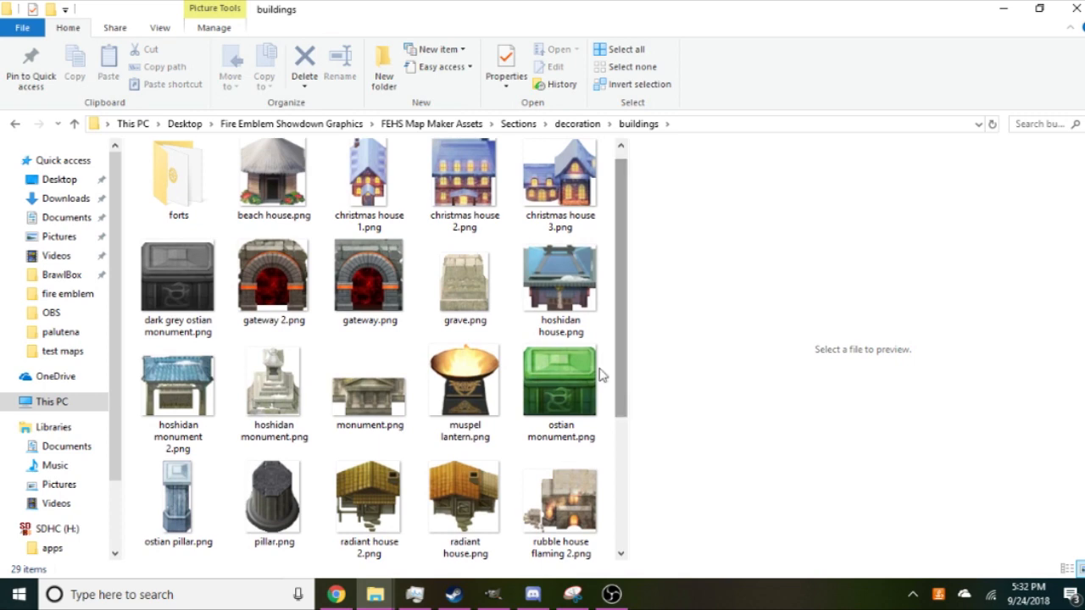
Add ostian monument.png to the desert map as a layer and, with the grid overlay shown, move it to the map's top-right cell.
left_click_drag(561, 392, 518, 235)
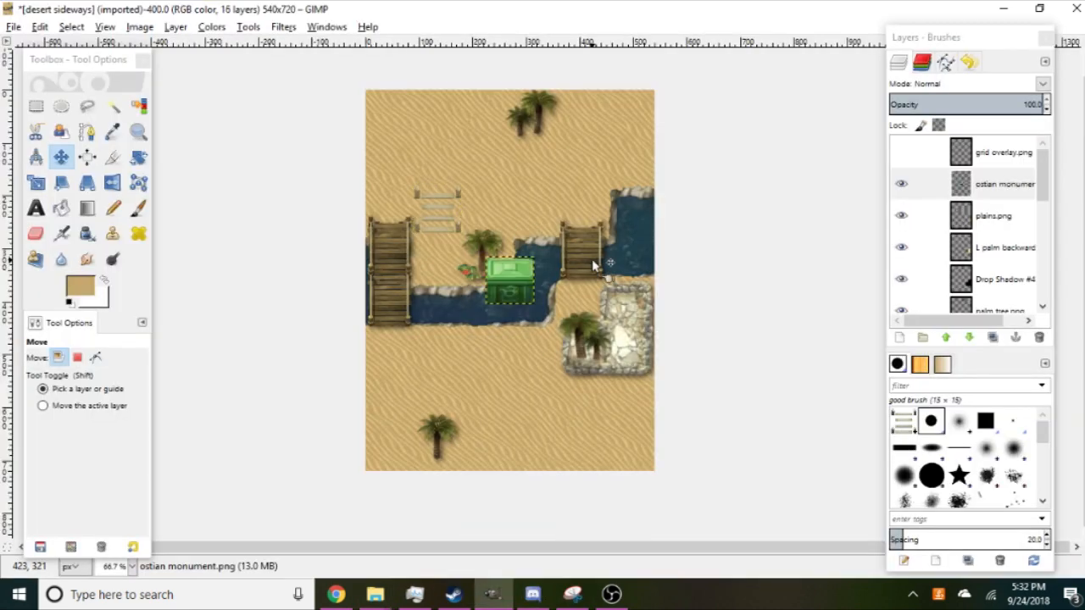
left_click(901, 151)
scroll(509, 267, "up", 2)
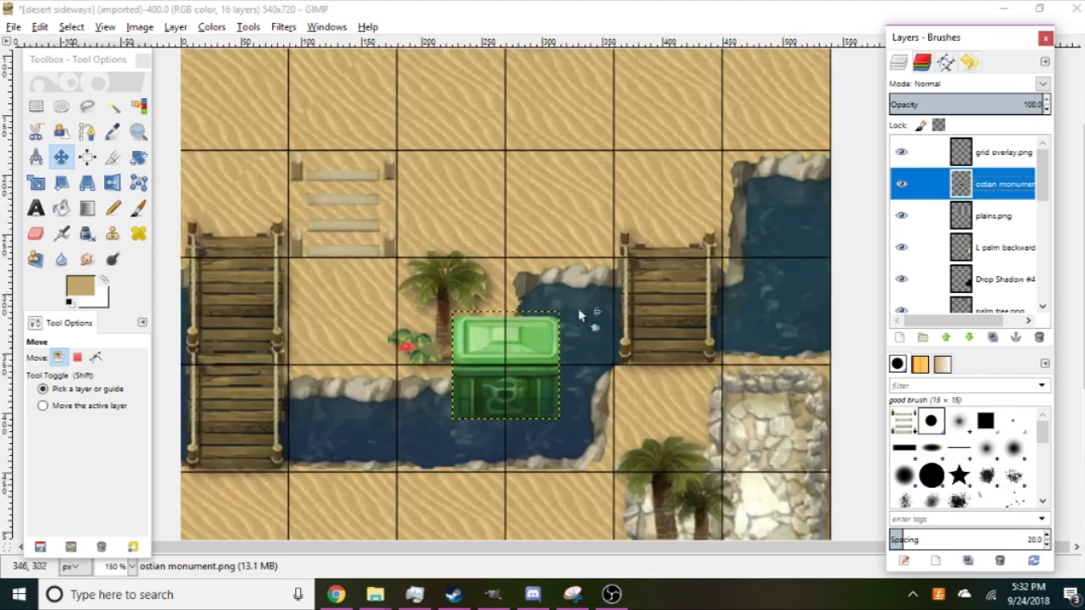
left_click_drag(538, 339, 785, 159)
Align the ostian monument exactly with the edges of the map's top-right grid cell and hide the grid overlay.
scroll(610, 178, "up", 2)
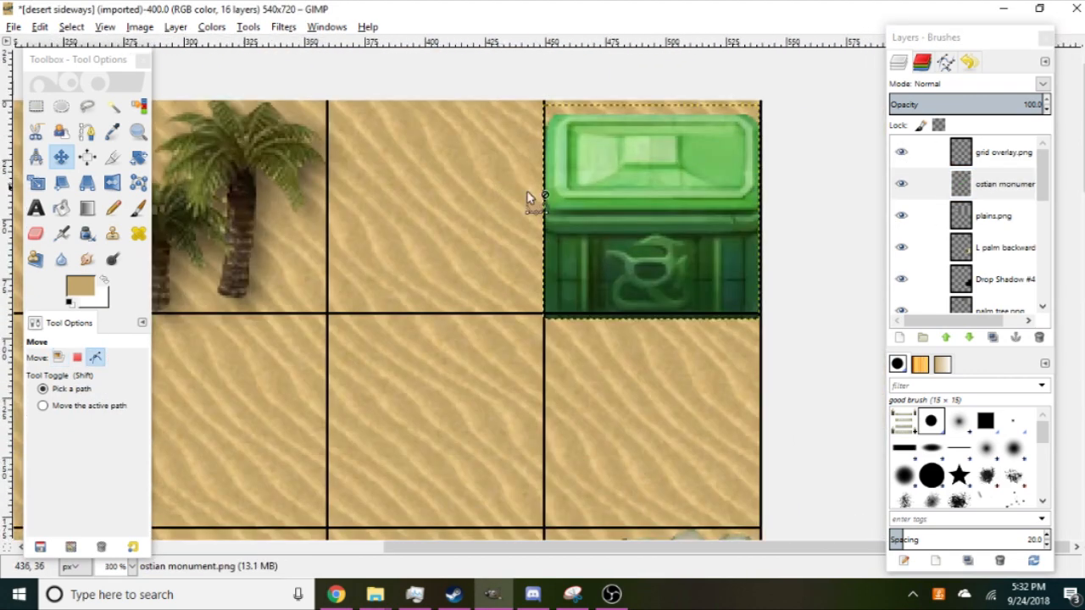
left_click_drag(527, 198, 480, 217)
left_click_drag(605, 260, 605, 255)
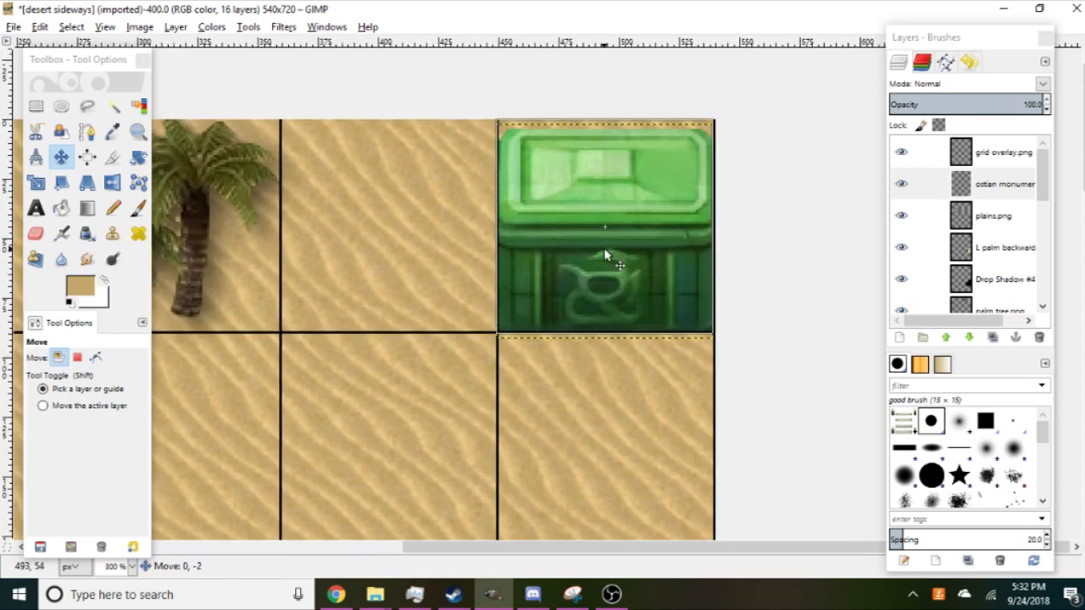
scroll(607, 253, "up", 2)
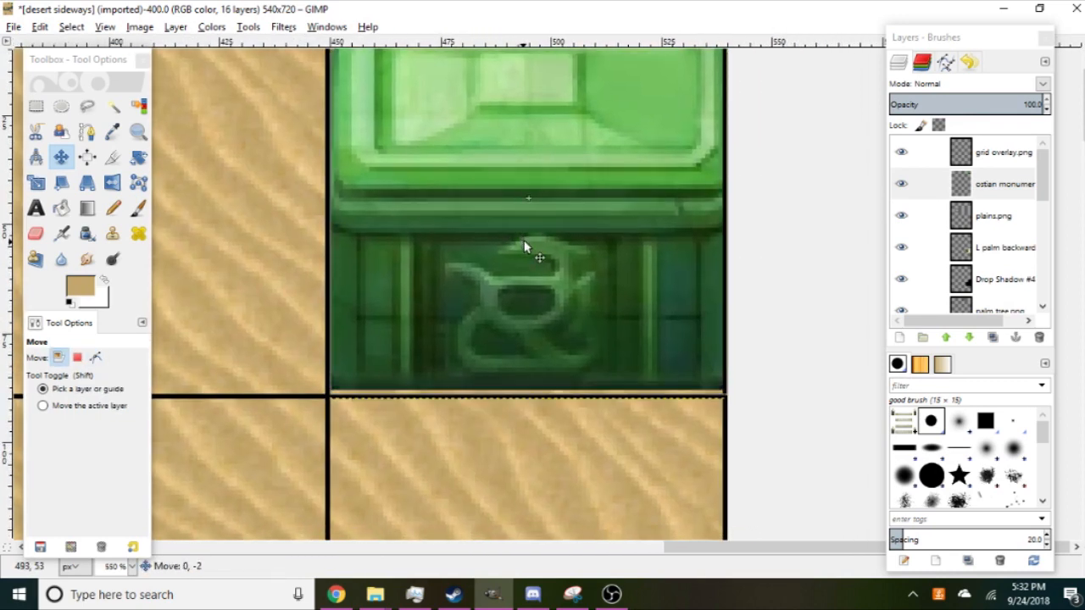
left_click_drag(524, 241, 525, 249)
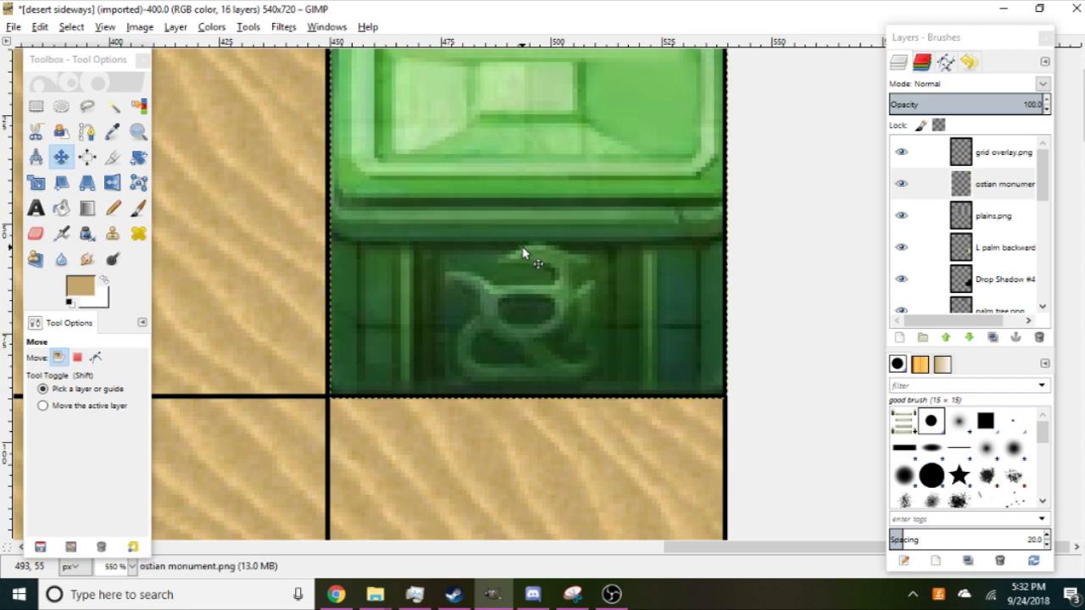
scroll(526, 249, "down", 4)
left_click(901, 152)
scroll(516, 196, "down", 1)
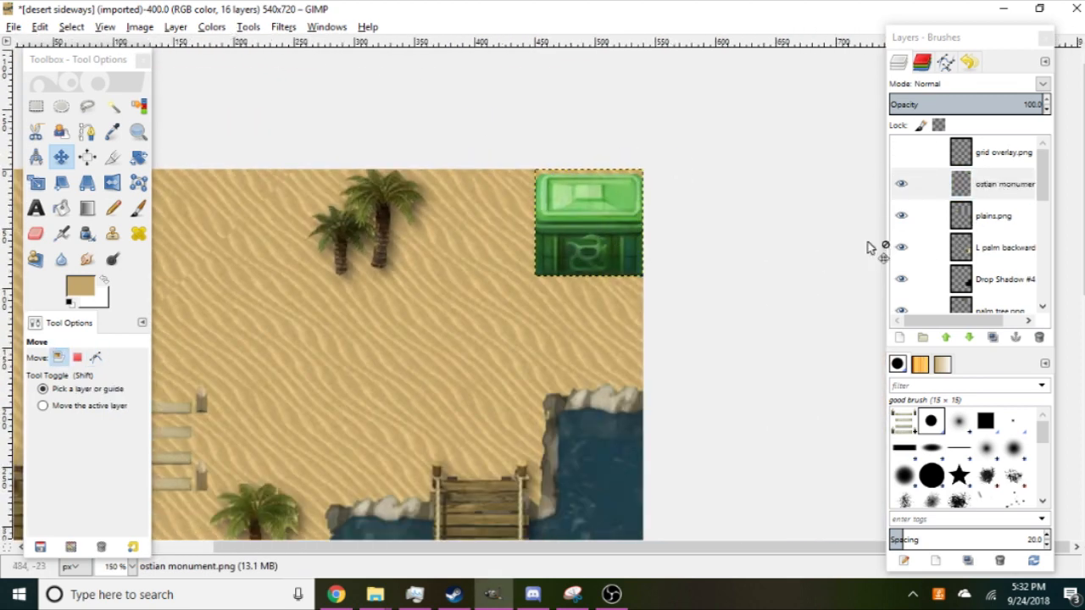
Colorize the ostian monument layer with hue 66, saturation 30 and lightness 2.
left_click(214, 30)
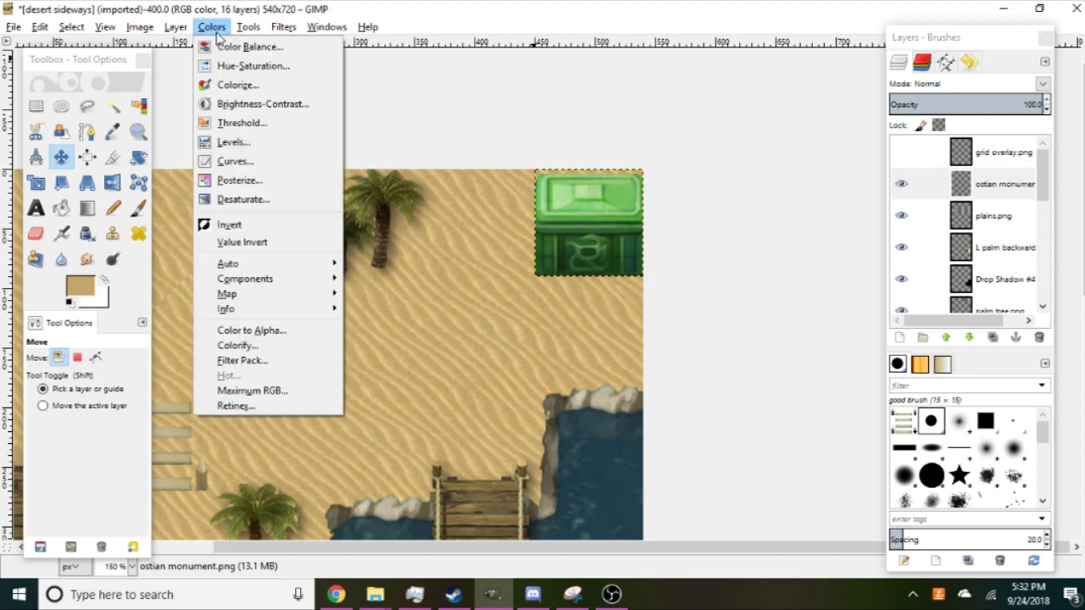
left_click(241, 85)
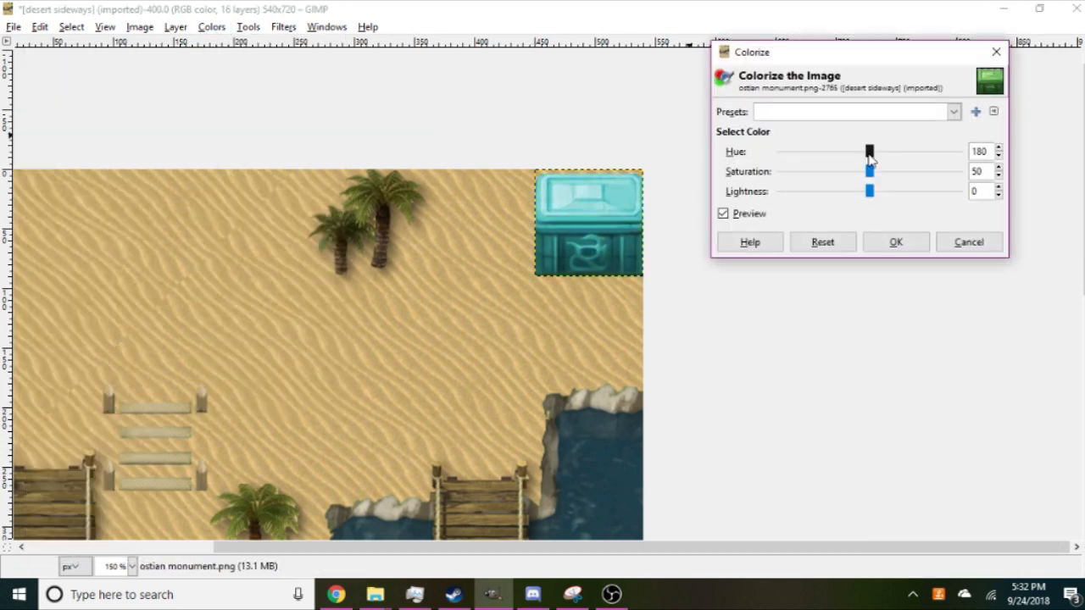
left_click_drag(869, 152, 810, 158)
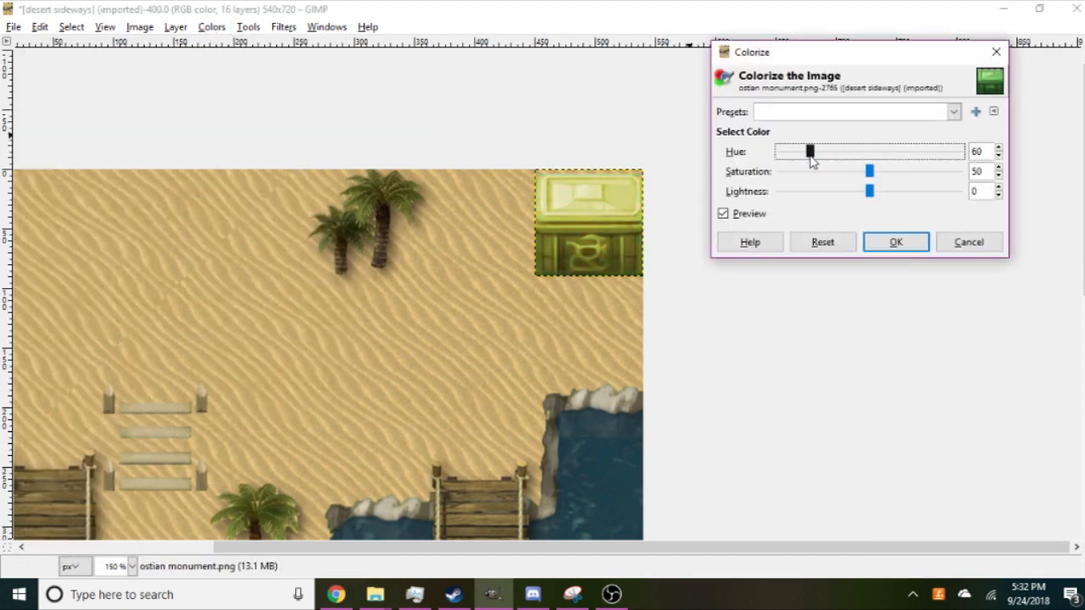
left_click_drag(872, 176, 814, 152)
left_click_drag(848, 193, 870, 197)
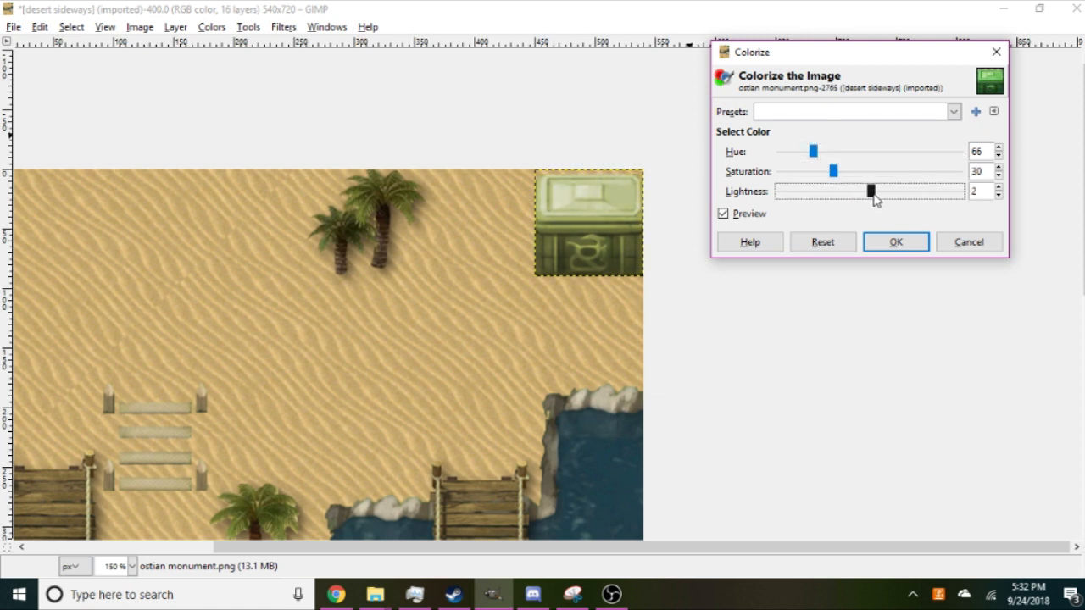
left_click(883, 243)
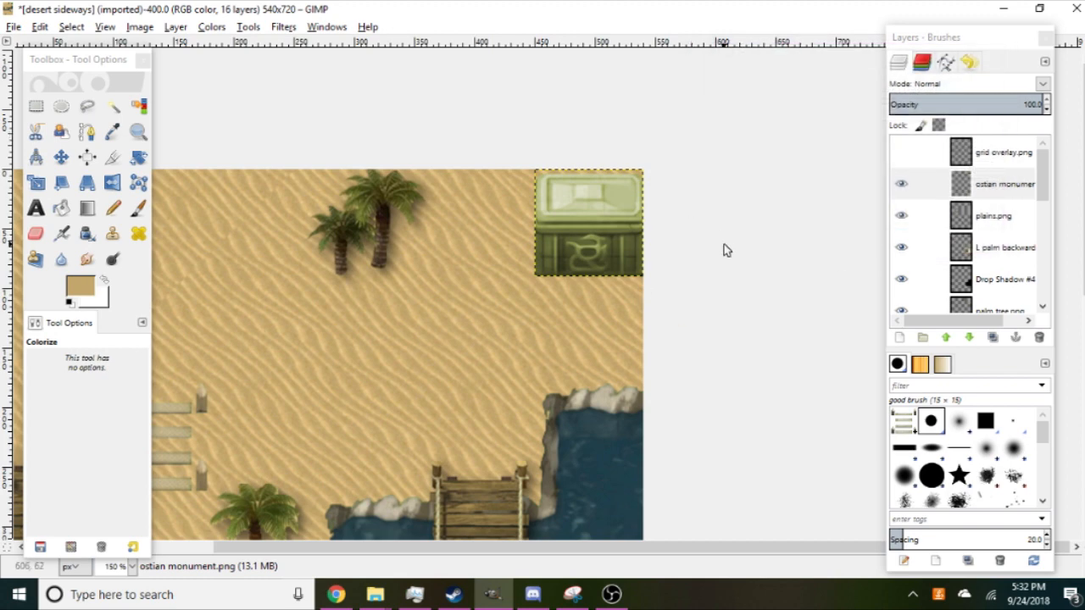
key("minus")
key("minus")
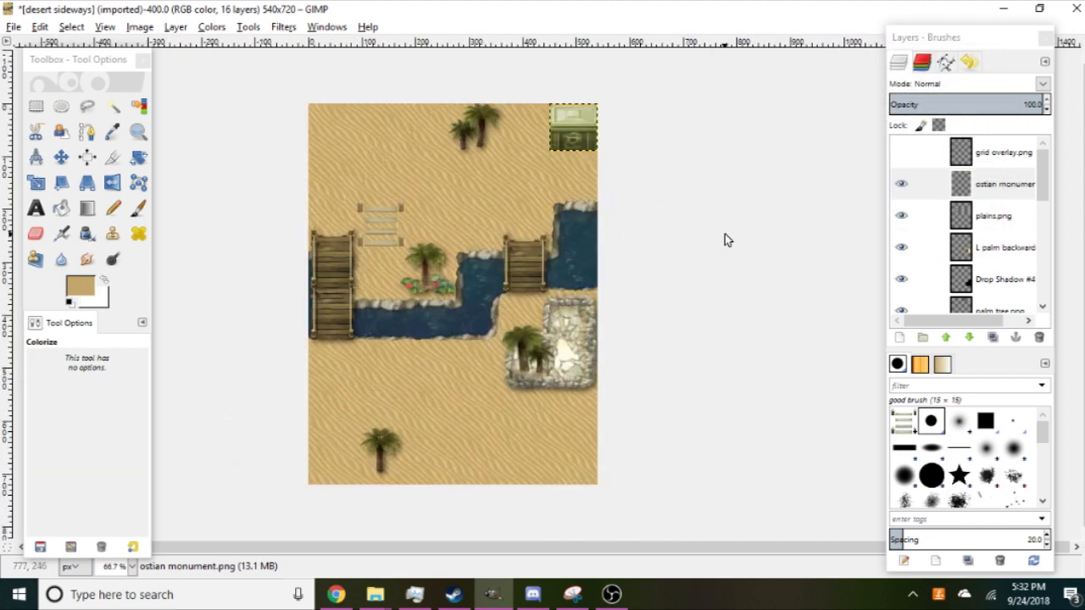
Repeat the drop shadow filter on the ostian monument layer, and undo both the shadow and the colorization.
left_click(992, 183)
key("ctrl+f")
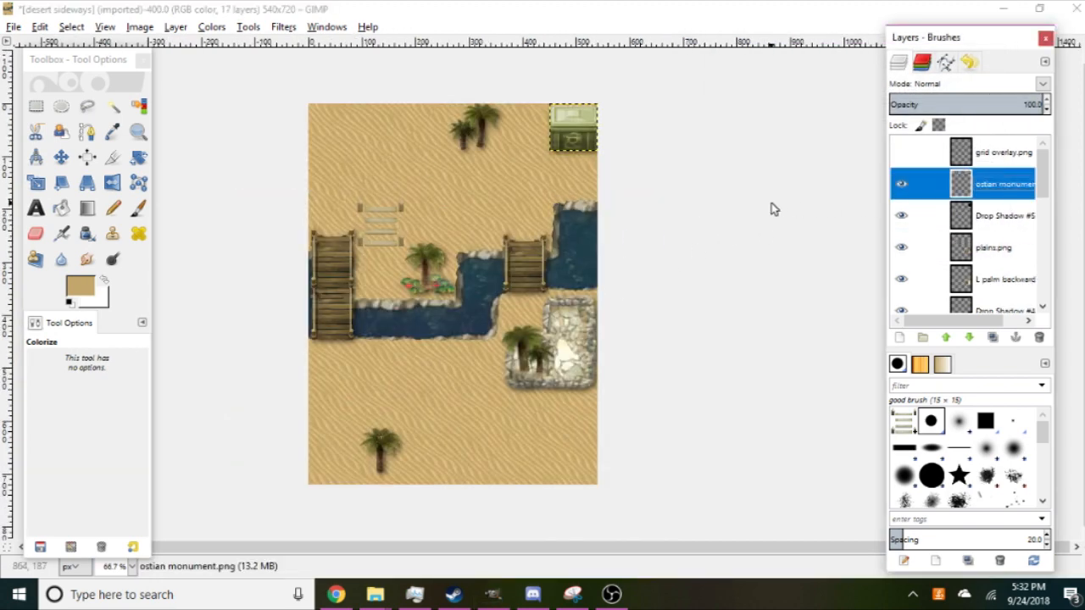
left_click(936, 153)
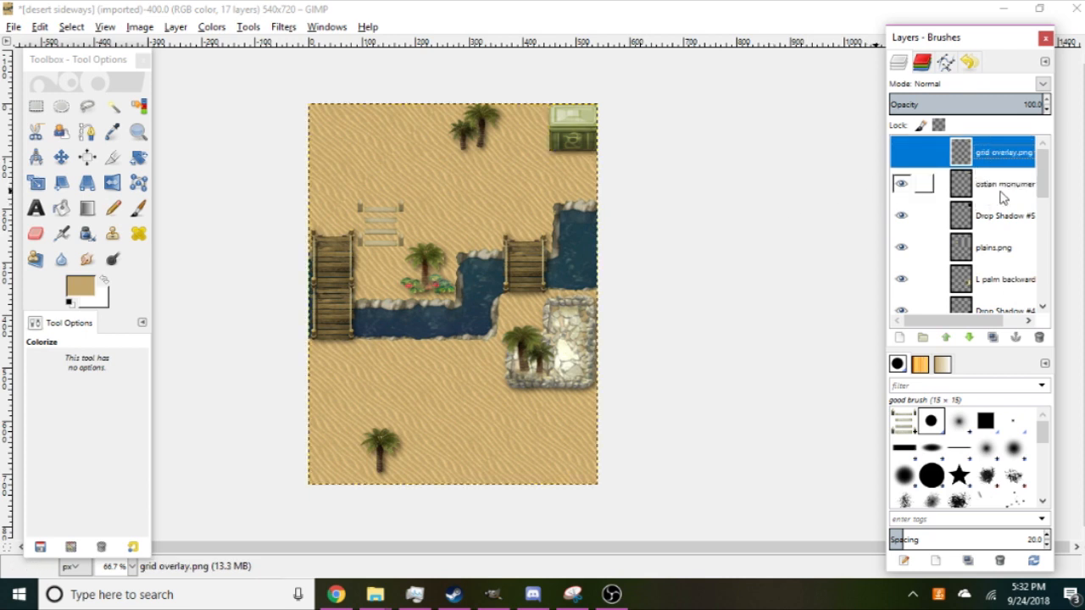
left_click(999, 188)
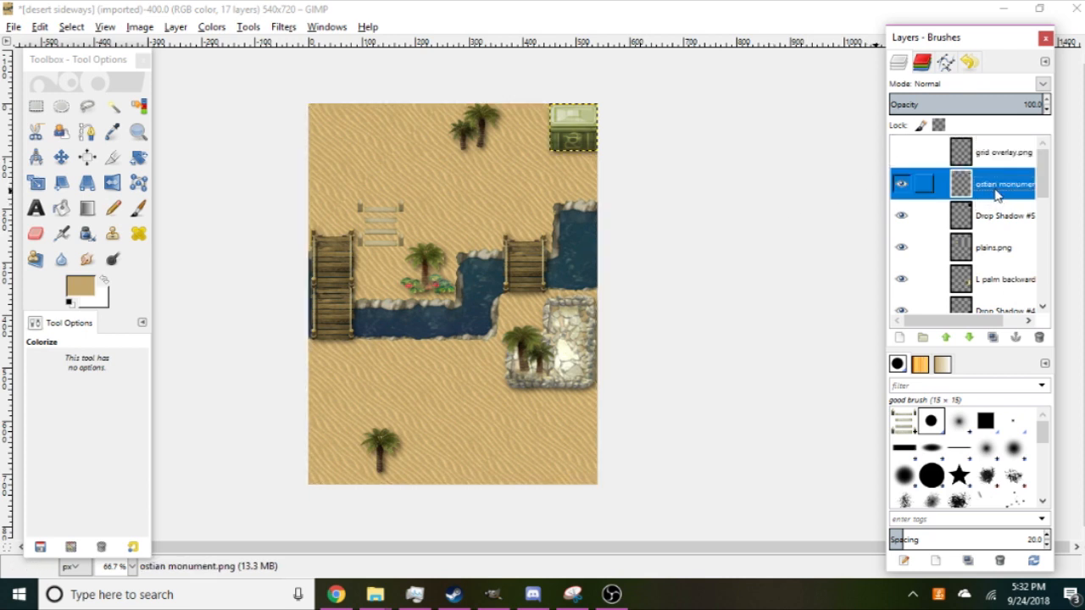
key("ctrl+z")
Apply Colorify to the ostian monument layer with the custom color cecf6e.
left_click(212, 27)
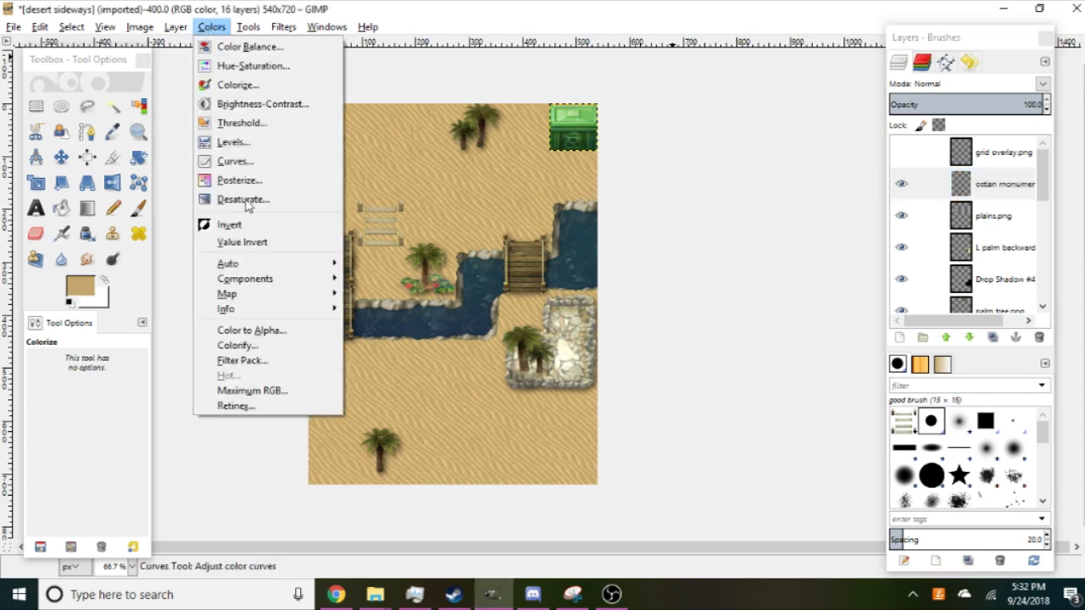
left_click(233, 344)
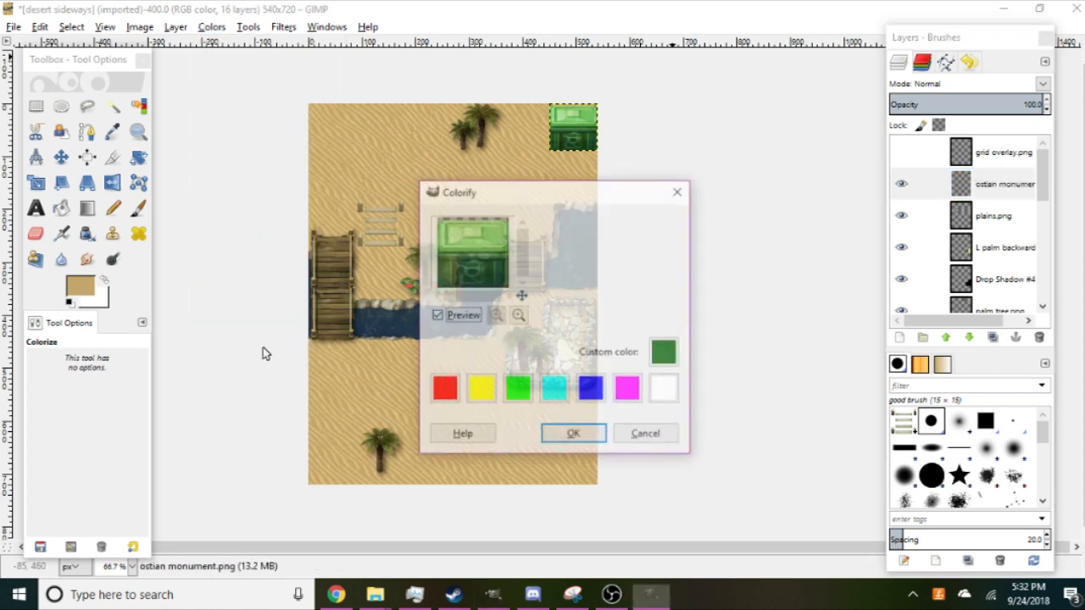
left_click(665, 354)
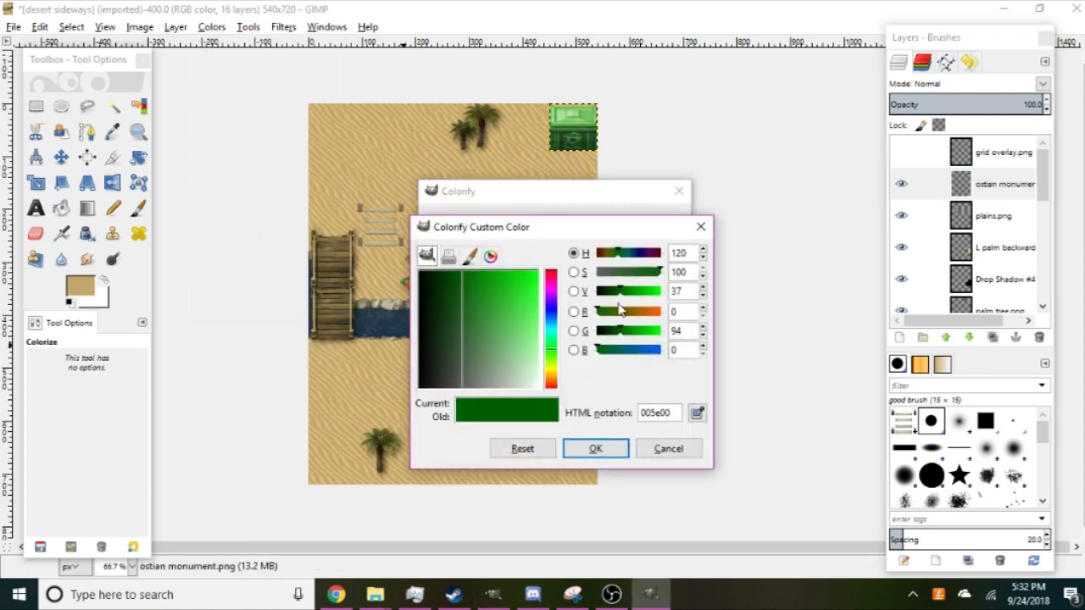
left_click_drag(570, 233, 327, 228)
mouse_move(308, 344)
left_mouse_down()
mouse_move(308, 324)
mouse_move(307, 363)
left_mouse_up()
left_click_drag(248, 273, 273, 284)
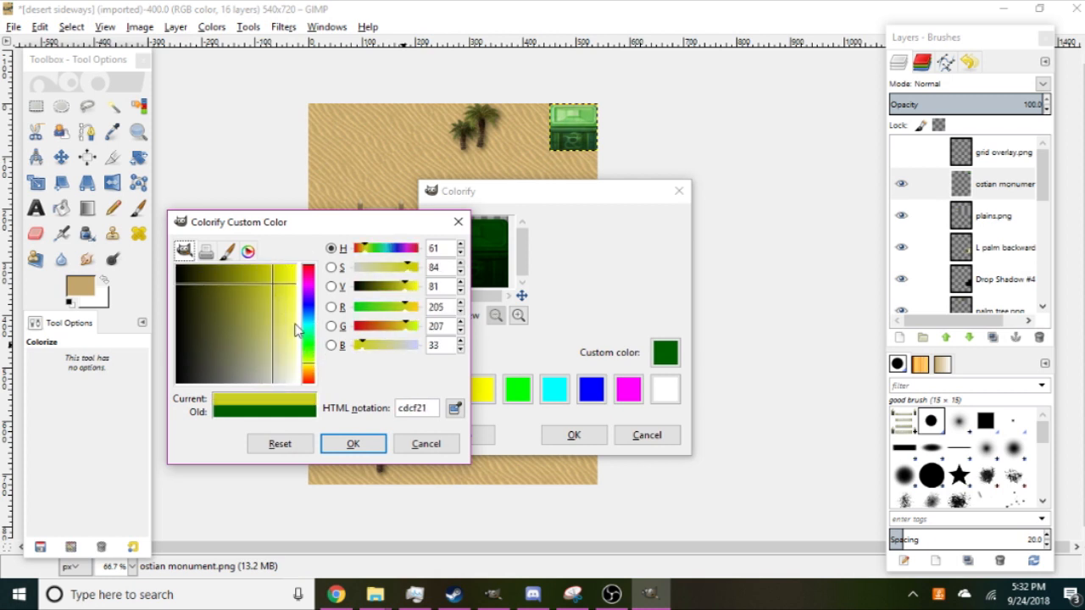
left_click_drag(407, 267, 385, 266)
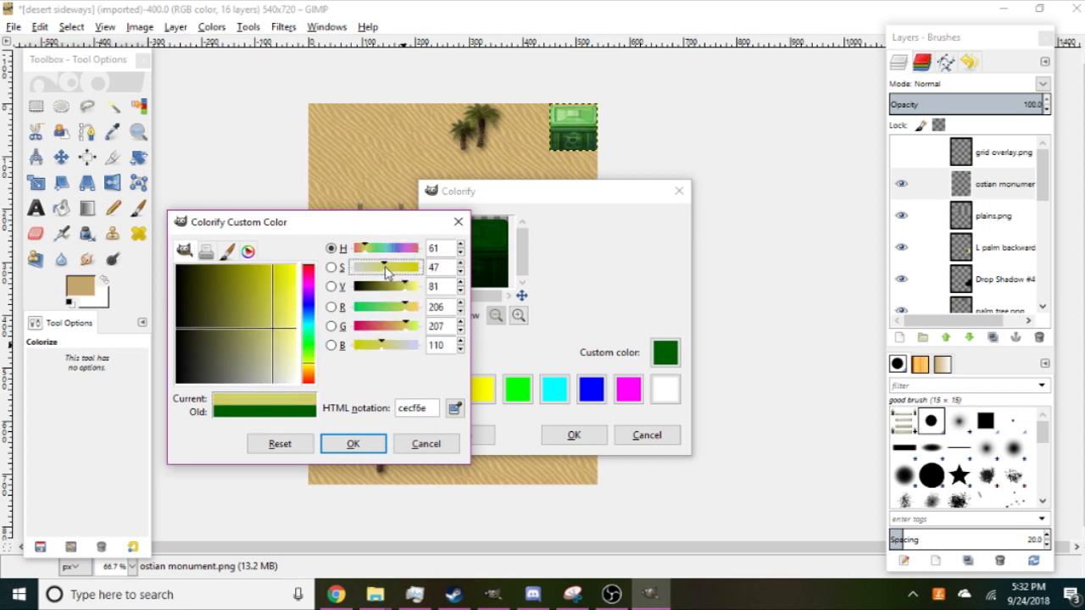
left_click(369, 435)
left_click(574, 435)
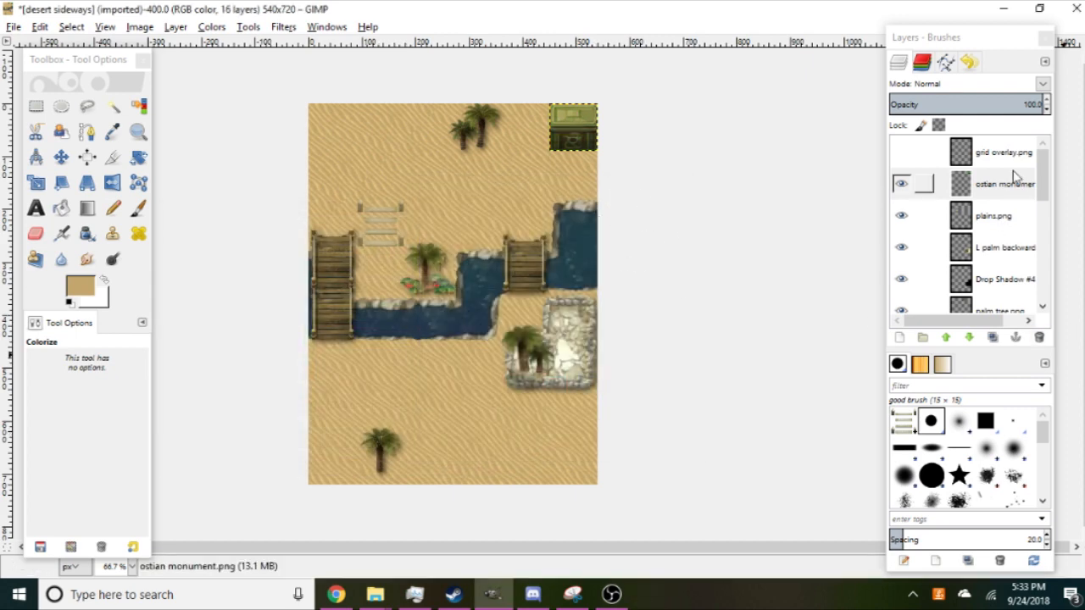
Delete the ostian monument layer from the desert map.
left_click(949, 185)
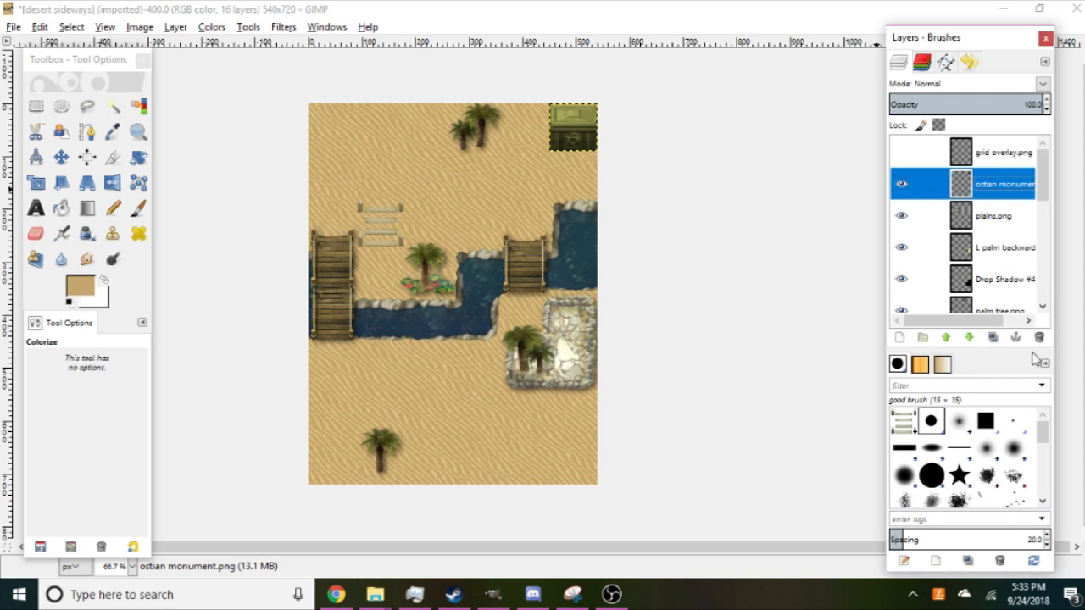
left_click(1039, 338)
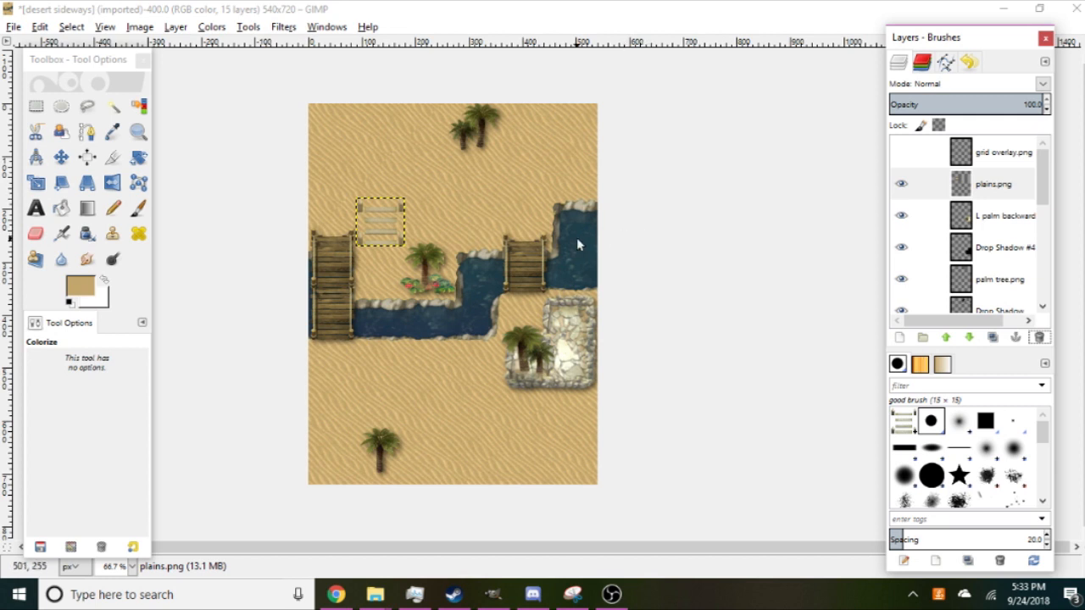
key("Tab")
key("Tab")
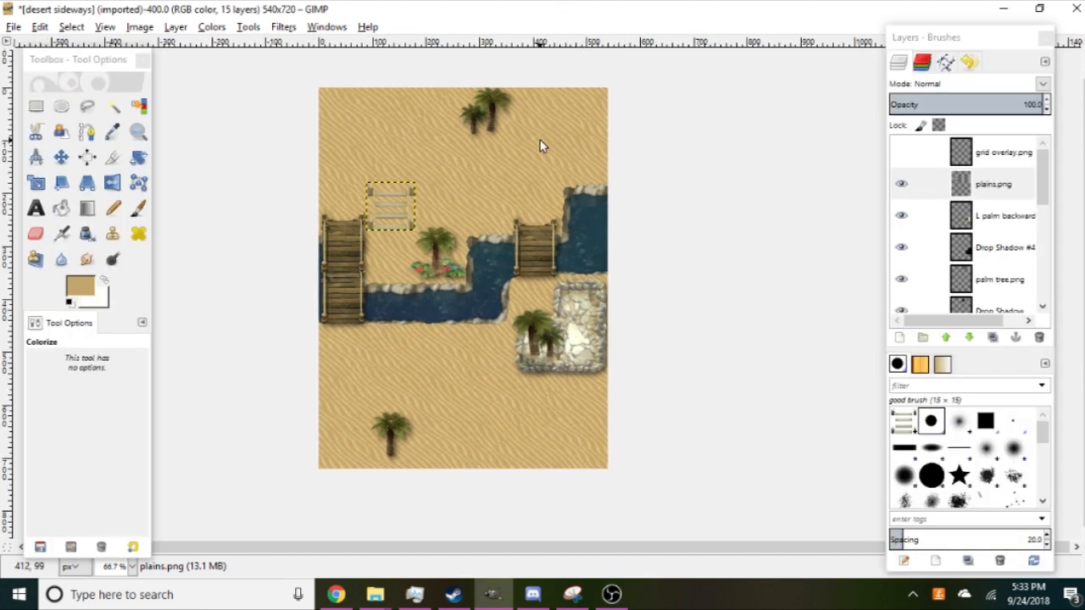